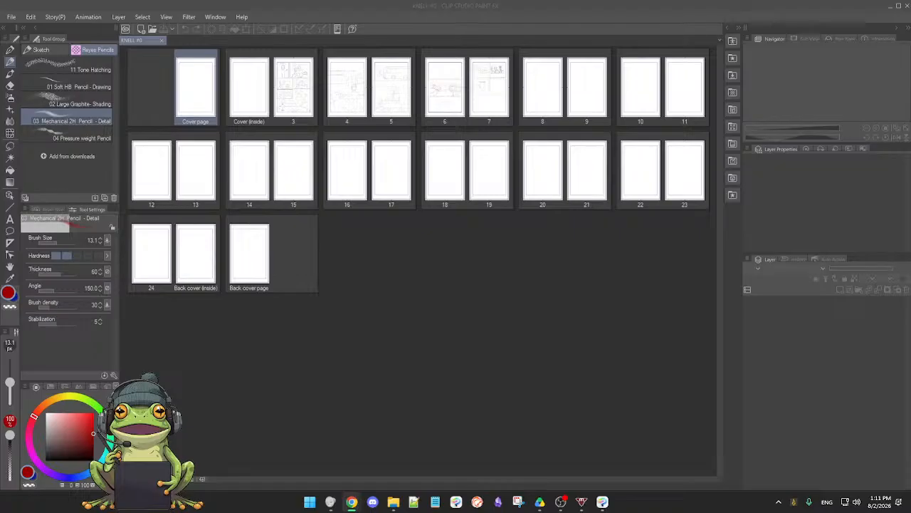
key("alt+Tab")
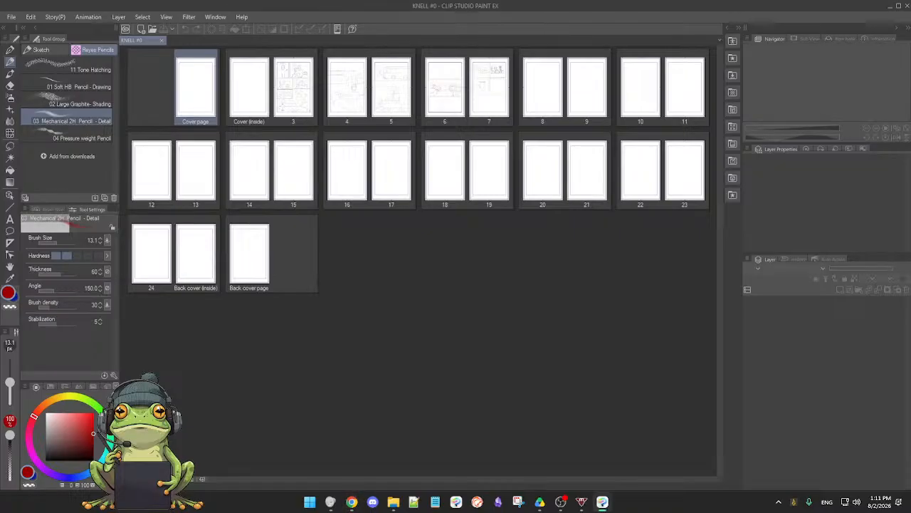
key("alt+Tab")
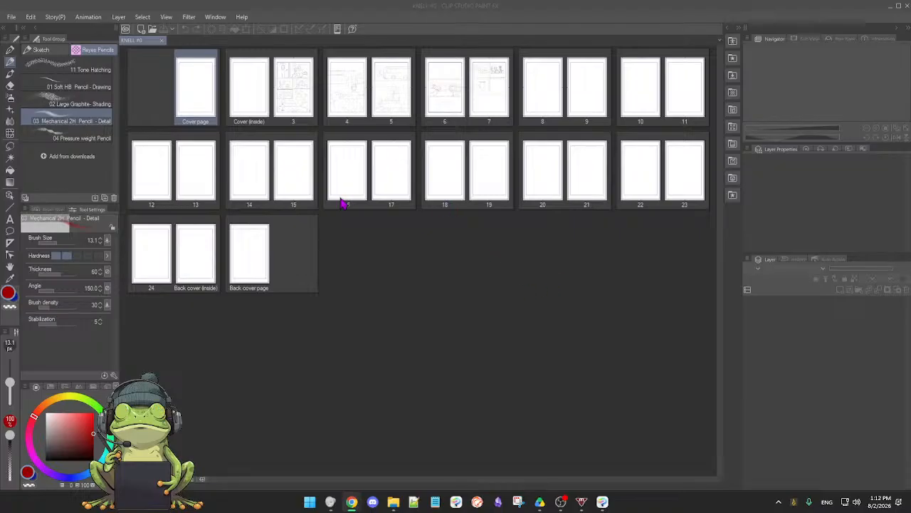
Open page 6 of the comic and set the opacity of its rough layer to 57%
double_click(448, 76)
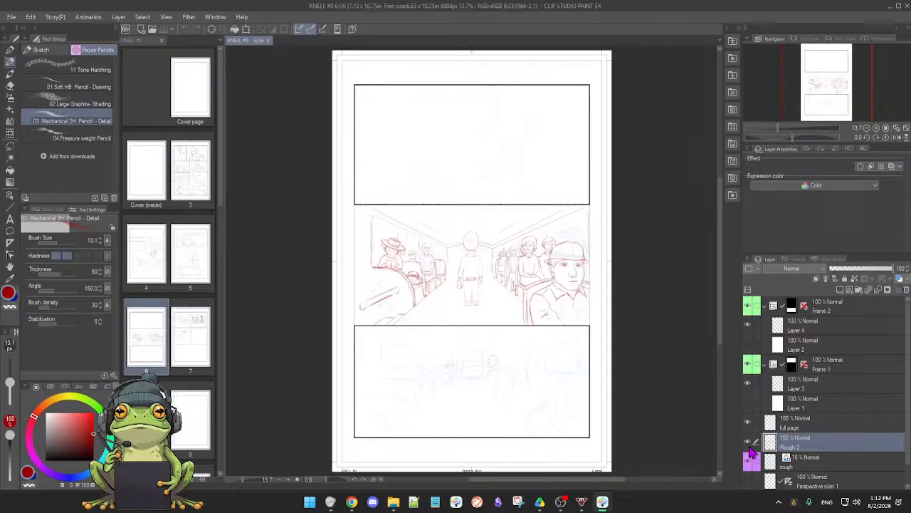
left_click(836, 466)
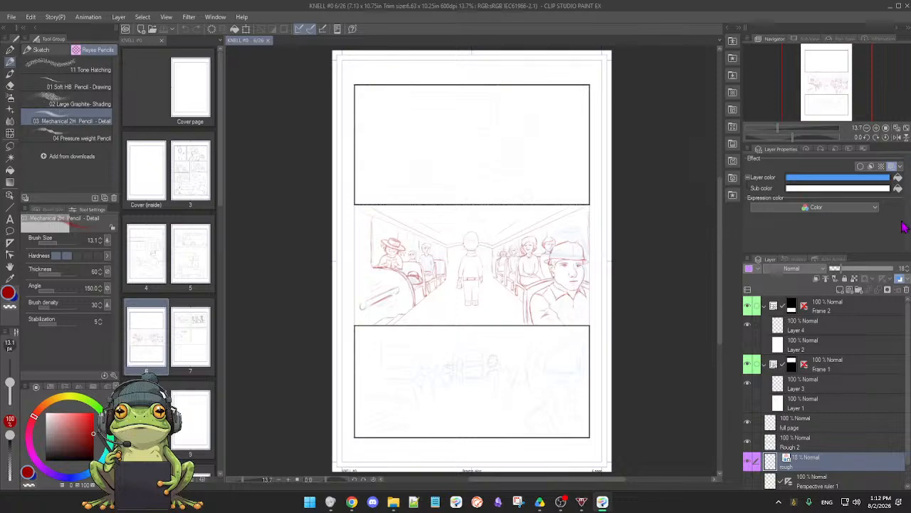
left_click_drag(843, 270, 908, 277)
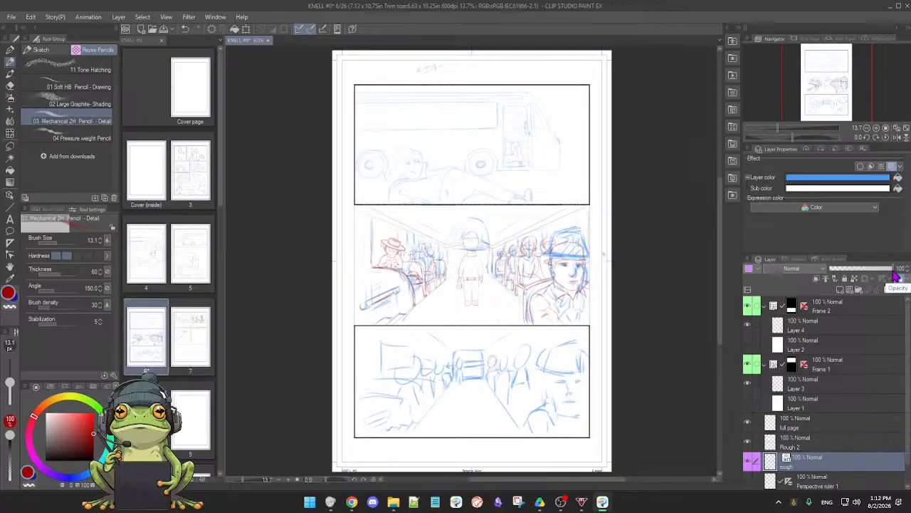
mouse_move(899, 273)
left_mouse_down()
mouse_move(847, 267)
mouse_move(901, 268)
left_mouse_up()
mouse_move(886, 269)
left_mouse_down()
mouse_move(828, 270)
mouse_move(869, 269)
left_mouse_up()
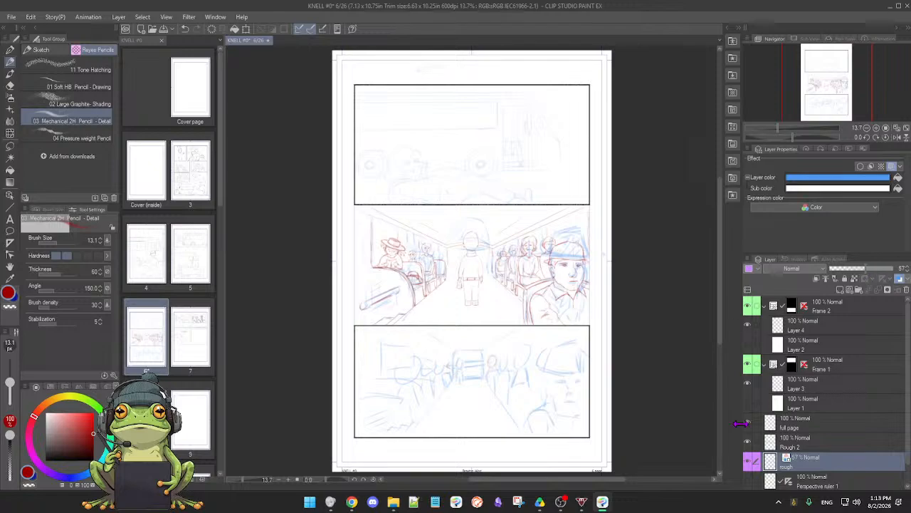
Erase the blue rough lines around the standing figure and the right-hand passengers in the middle panel, using the soft eraser at size 287.4
left_click(509, 332)
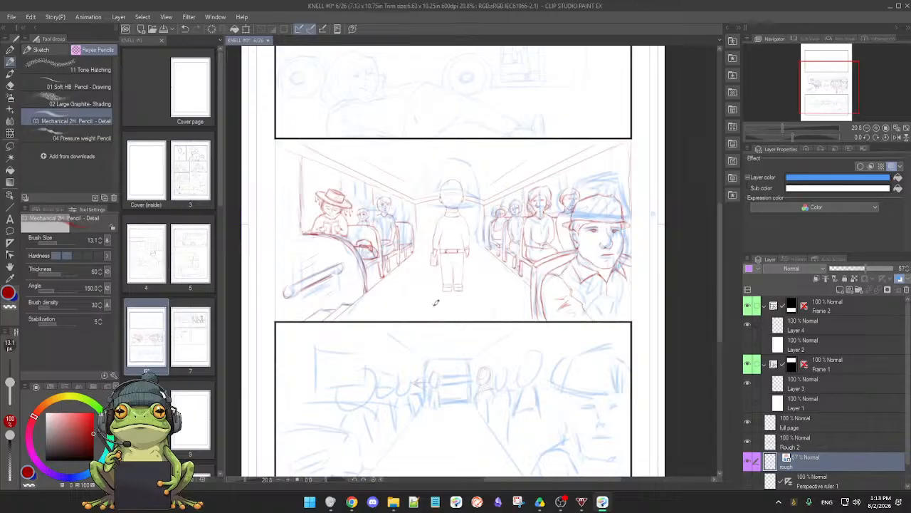
scroll(479, 291, "up", 3)
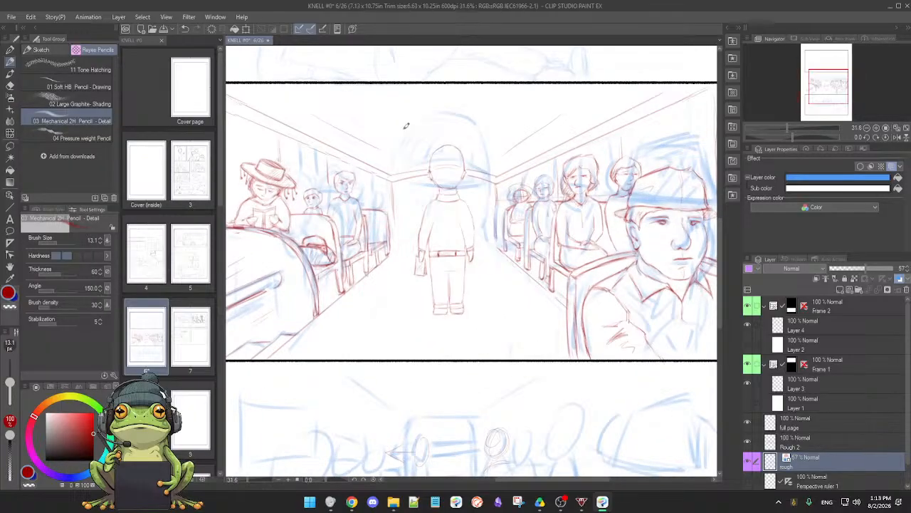
key("e")
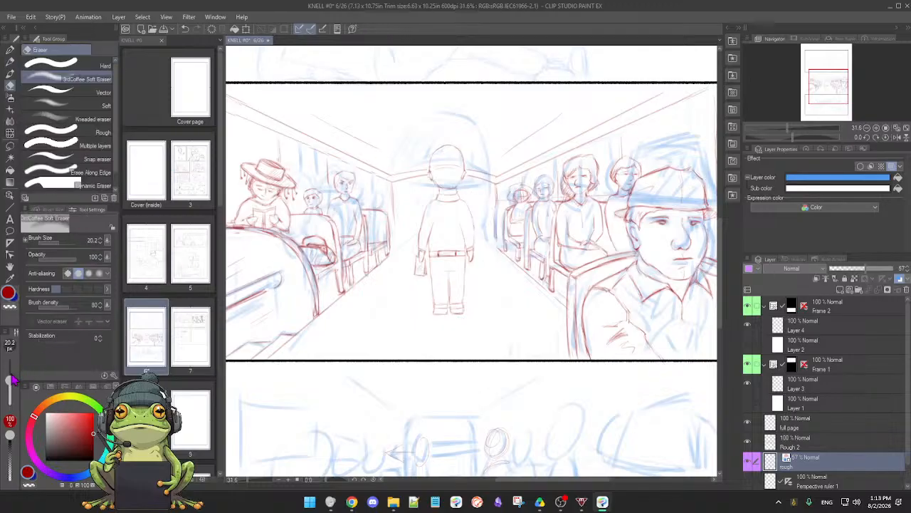
left_click_drag(10, 381, 10, 369)
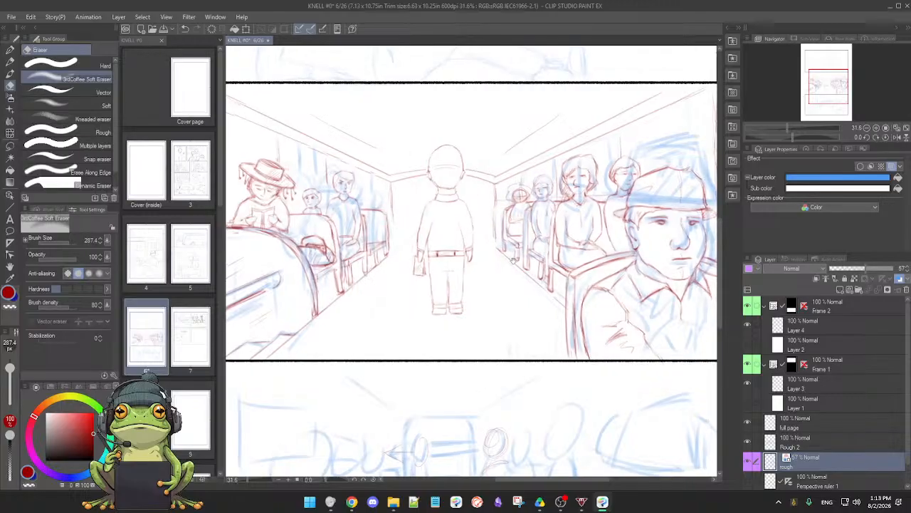
left_click_drag(517, 263, 487, 263)
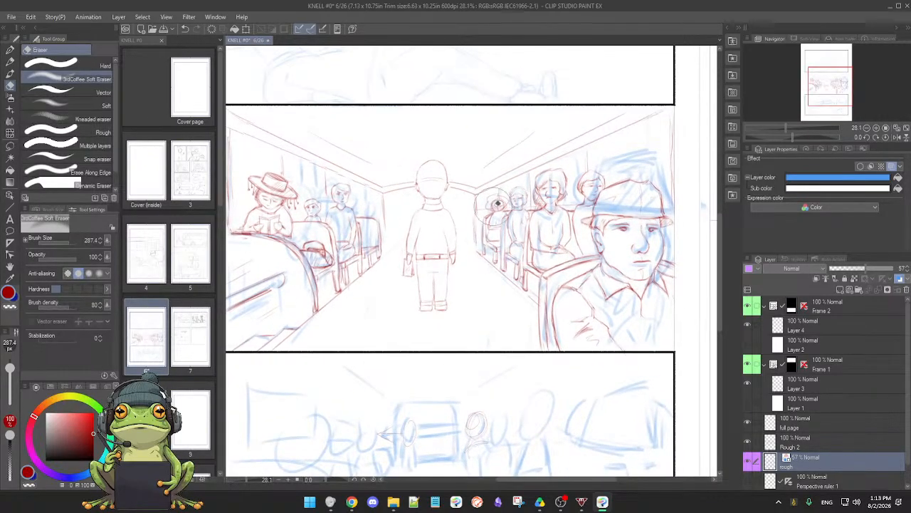
mouse_move(496, 212)
left_mouse_down()
mouse_move(576, 162)
mouse_move(484, 257)
mouse_move(570, 242)
mouse_move(552, 297)
mouse_move(559, 321)
mouse_move(542, 333)
mouse_move(587, 339)
mouse_move(631, 271)
mouse_move(614, 249)
mouse_move(634, 200)
mouse_move(621, 138)
mouse_move(633, 145)
mouse_move(627, 177)
mouse_move(643, 194)
mouse_move(678, 221)
mouse_move(674, 174)
mouse_move(699, 200)
mouse_move(702, 221)
mouse_move(630, 211)
mouse_move(601, 222)
mouse_move(663, 175)
mouse_move(606, 175)
mouse_move(613, 210)
mouse_move(673, 212)
mouse_move(624, 212)
mouse_move(627, 225)
mouse_move(598, 228)
mouse_move(654, 231)
mouse_move(656, 281)
mouse_move(663, 223)
mouse_move(638, 249)
left_mouse_up()
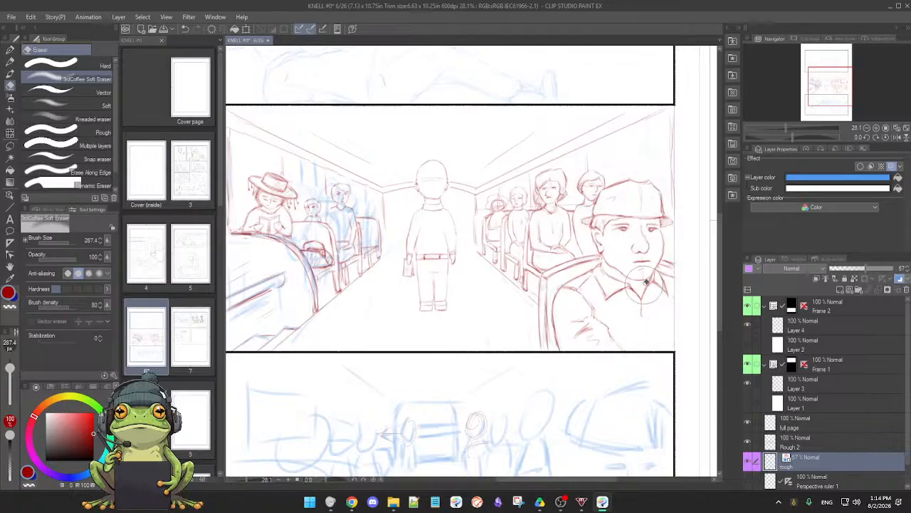
Erase the blue rough lines over the left-hand seats and passengers in the middle panel
left_click_drag(484, 331, 518, 327)
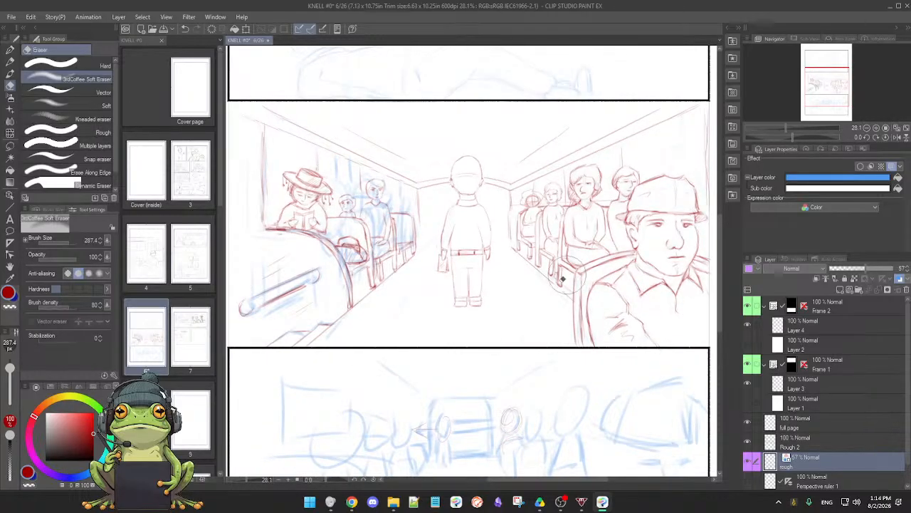
left_click_drag(495, 295, 556, 306)
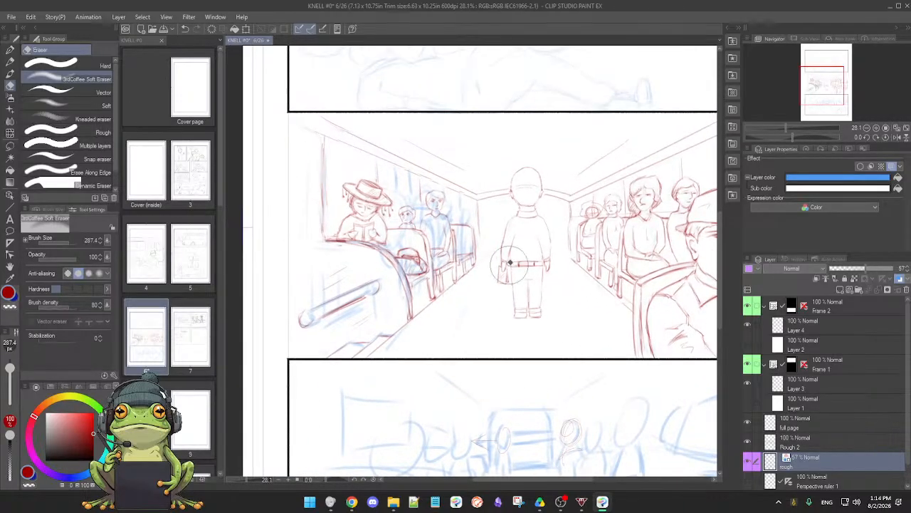
mouse_move(403, 331)
left_mouse_down()
mouse_move(379, 324)
mouse_move(340, 350)
mouse_move(310, 332)
mouse_move(355, 296)
mouse_move(335, 270)
left_mouse_up()
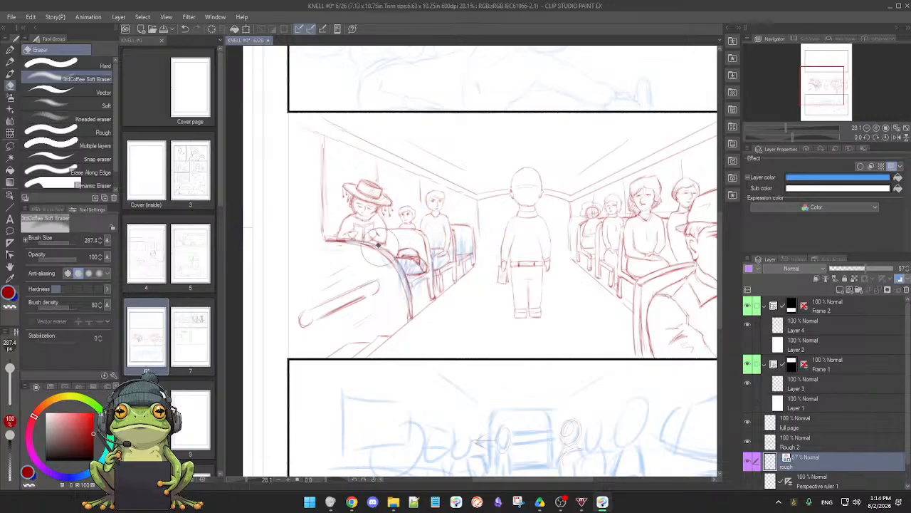
mouse_move(453, 242)
left_mouse_down()
mouse_move(403, 268)
mouse_move(454, 244)
mouse_move(484, 245)
mouse_move(413, 265)
mouse_move(404, 291)
mouse_move(425, 294)
left_mouse_up()
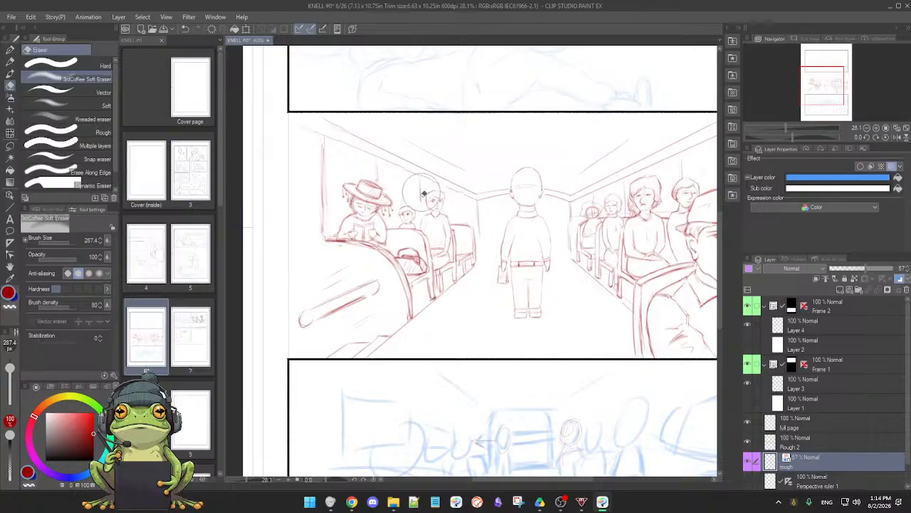
Examine the red linework of the bus-interior panel, hiding and showing the Rough 2 layer to check what it contains
left_click_drag(604, 278, 559, 275)
scroll(560, 274, "down", 2)
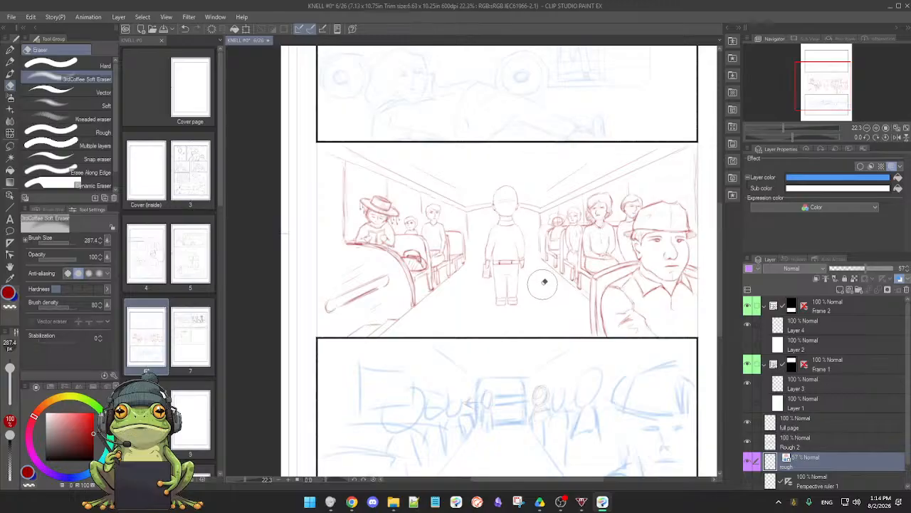
scroll(540, 285, "up", 4)
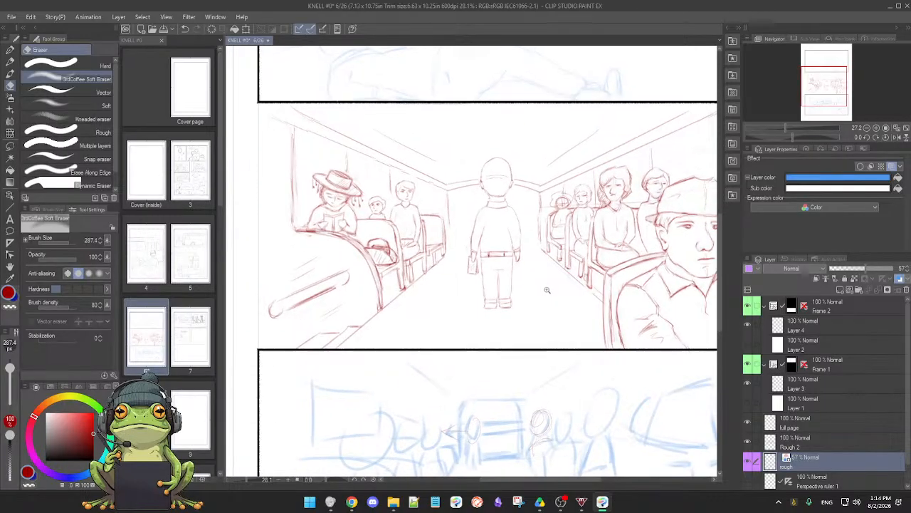
scroll(550, 289, "up", 4)
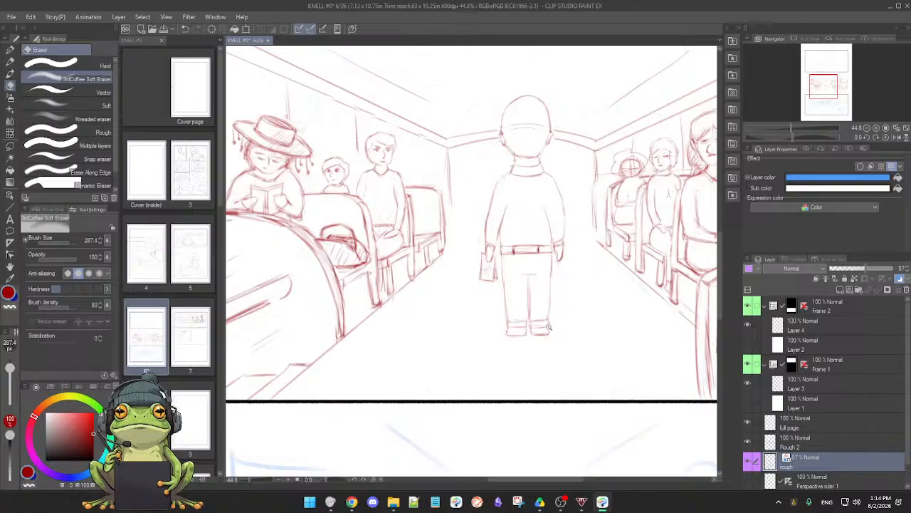
scroll(534, 324, "down", 5)
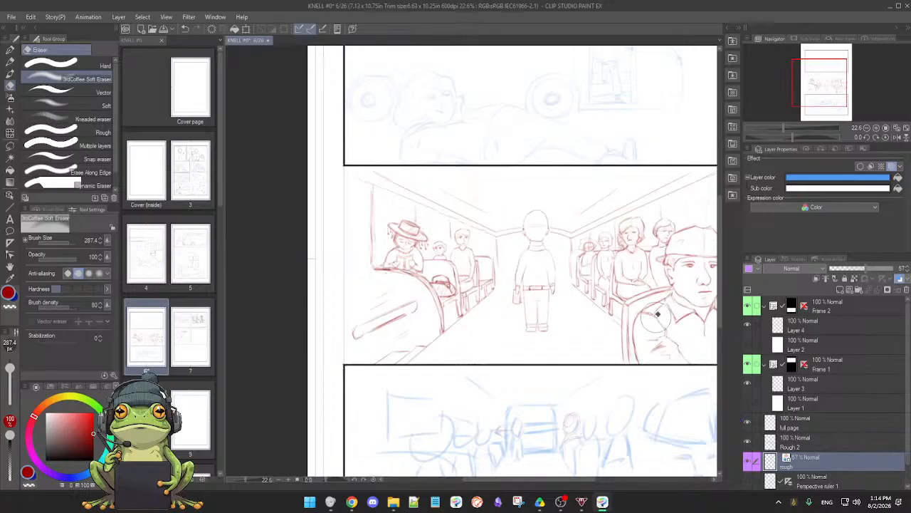
scroll(657, 316, "up", 3)
left_click_drag(598, 294, 580, 292)
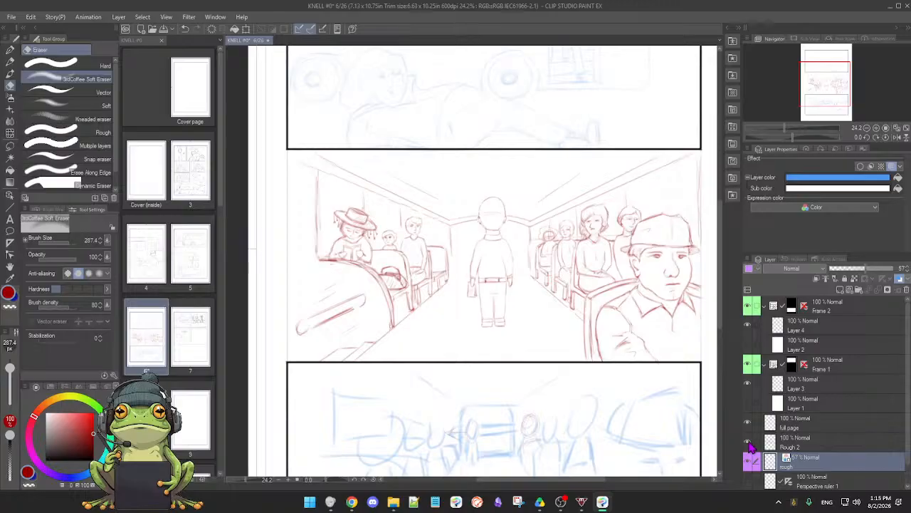
left_click(748, 444)
left_click(749, 444)
On the Rough 2 layer, trim the seam line across the standing figure's trousers with the soft eraser at size 32.4
left_click(823, 445)
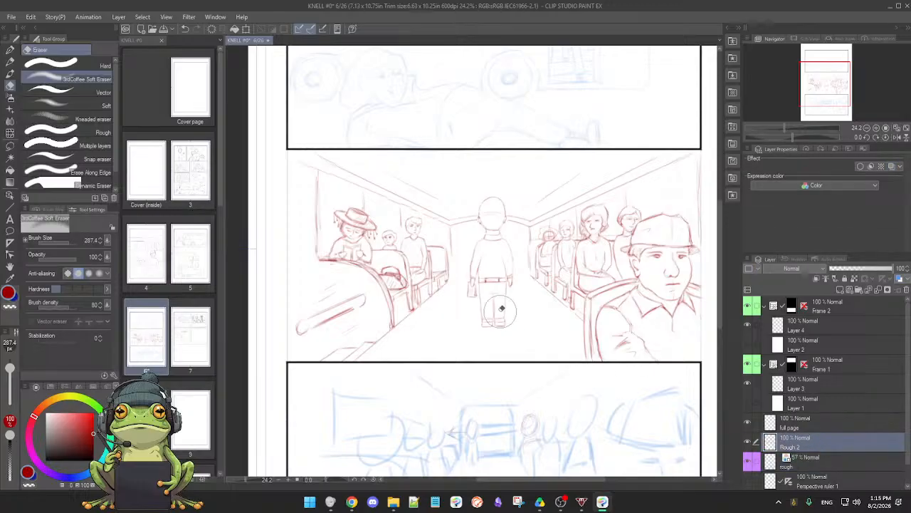
scroll(499, 311, "up", 2)
scroll(508, 314, "up", 4)
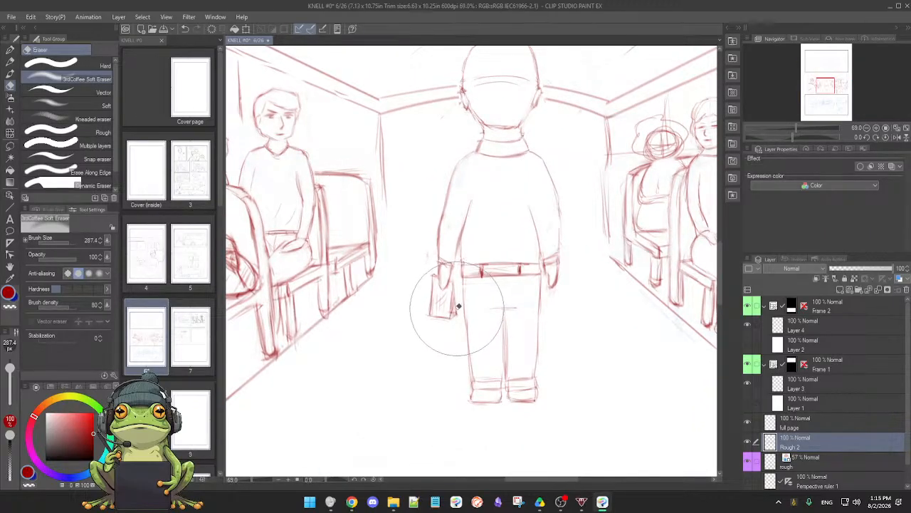
left_click_drag(516, 317, 518, 274)
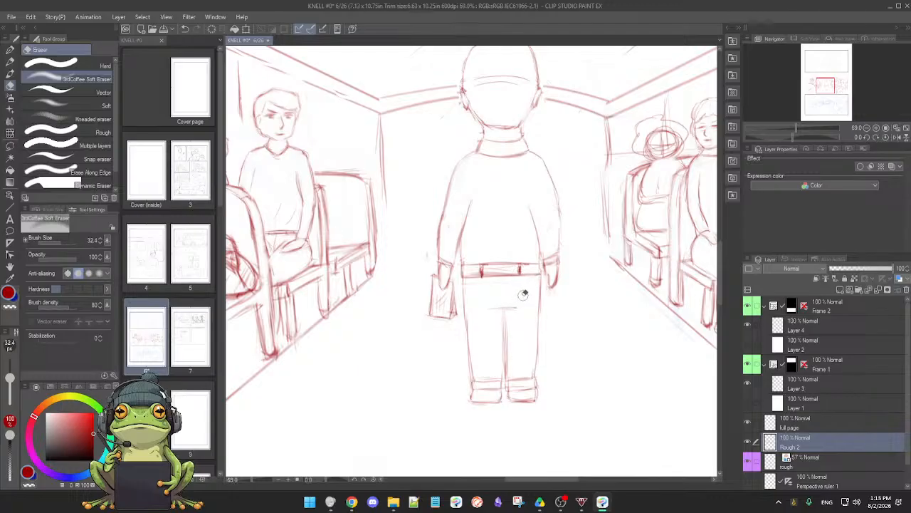
Touch up the top edge of the bag beside the standing figure's hand, using a small lasso selection and the 03 Mechanical 2H Pencil
key("p")
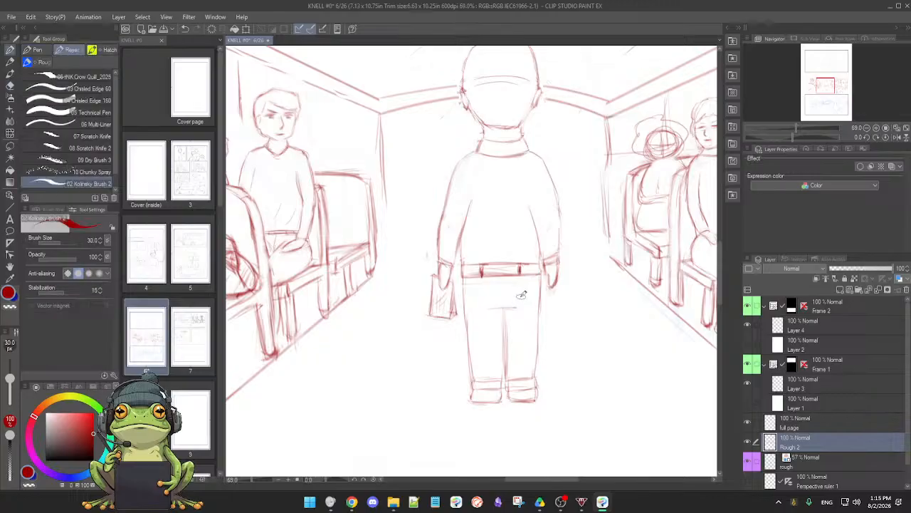
key("p")
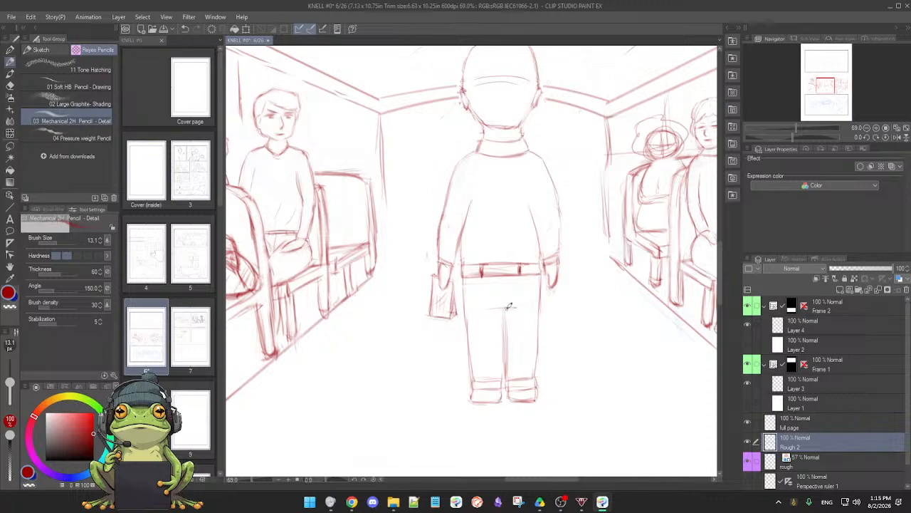
scroll(504, 297, "up", 2)
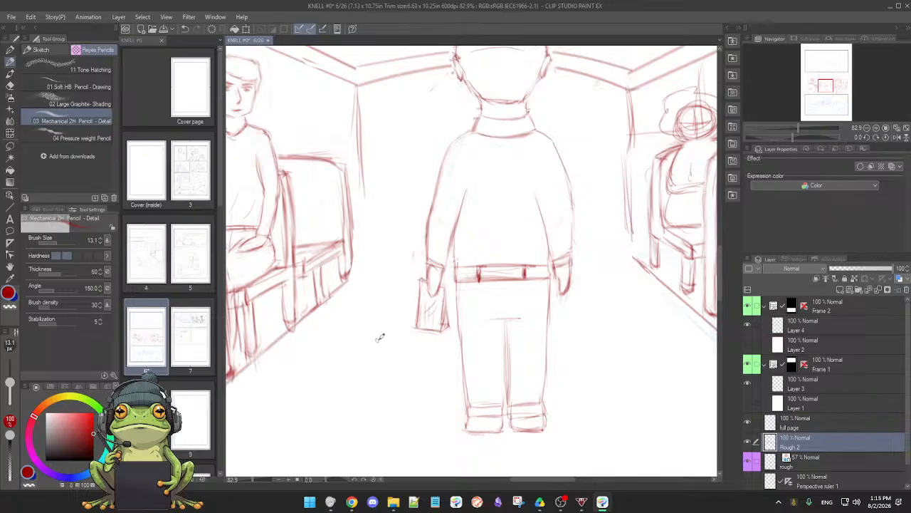
scroll(565, 326, "down", 2)
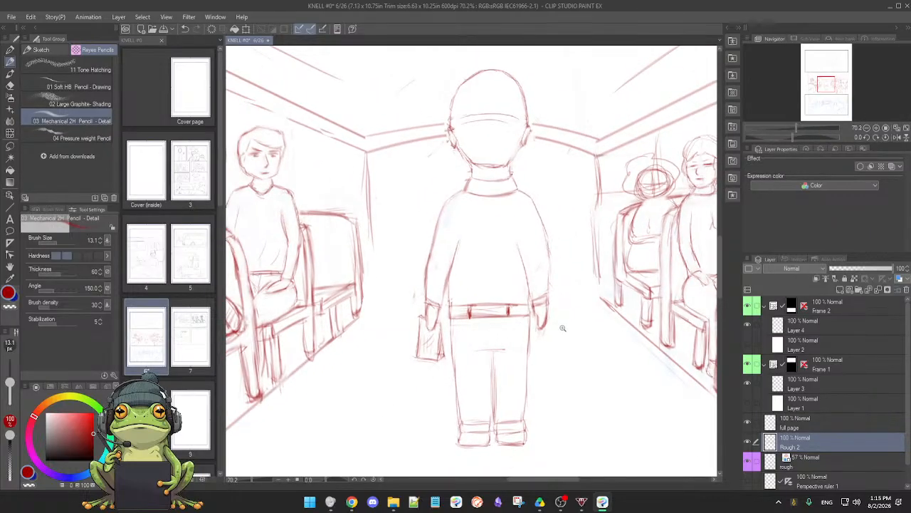
scroll(562, 328, "up", 3)
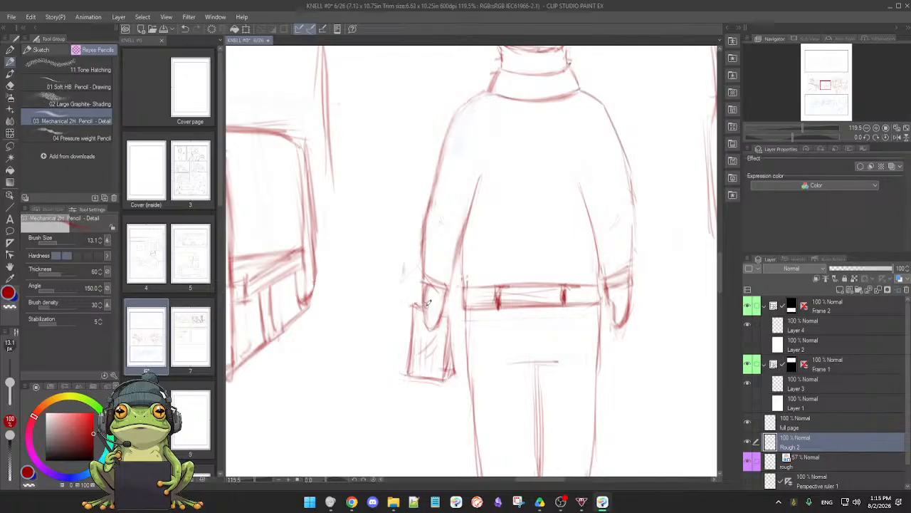
key("m")
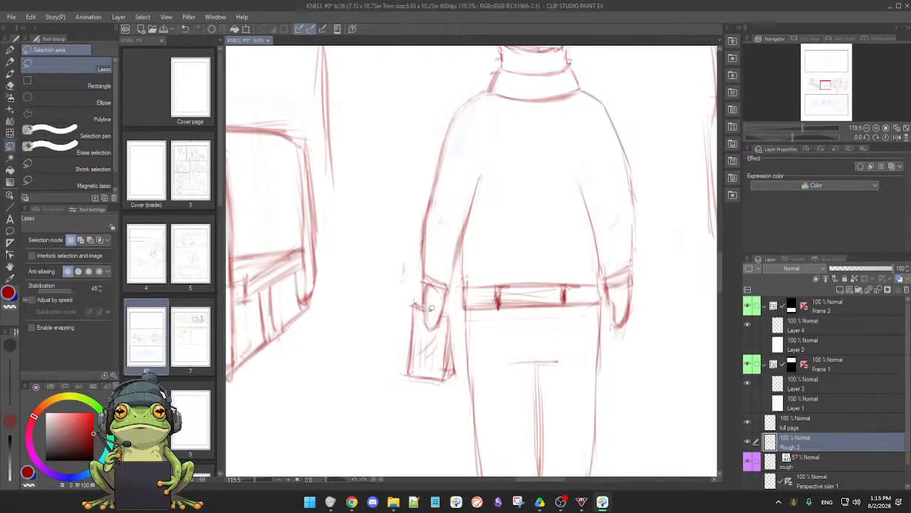
left_click_drag(417, 296, 427, 309)
key("p")
left_click(321, 326)
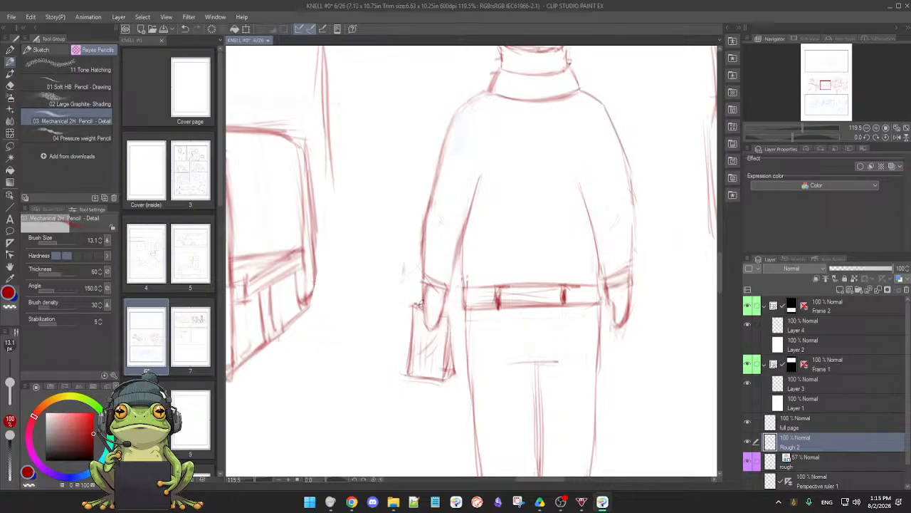
Touch up the bag's top edge around the fingers with the 03 Mechanical 2H Pencil, using a lasso selection along the hand's outline
key("m")
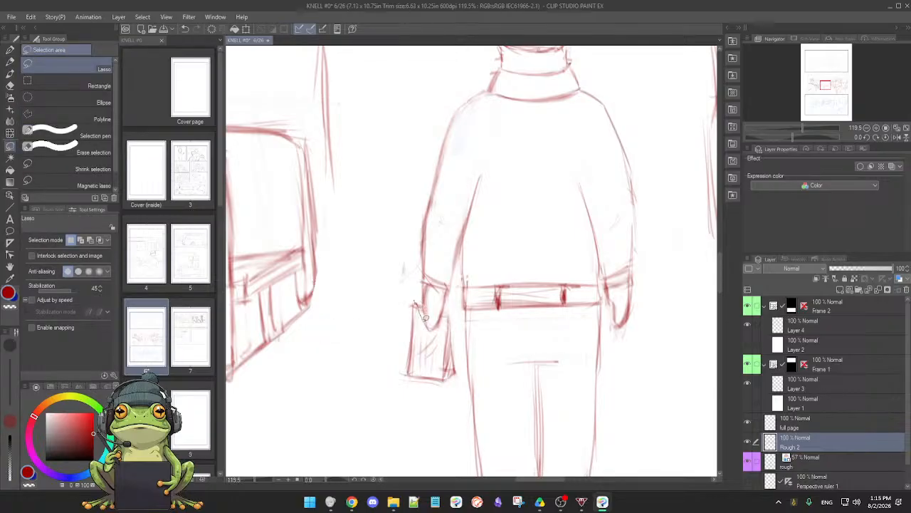
left_click_drag(428, 326, 442, 328)
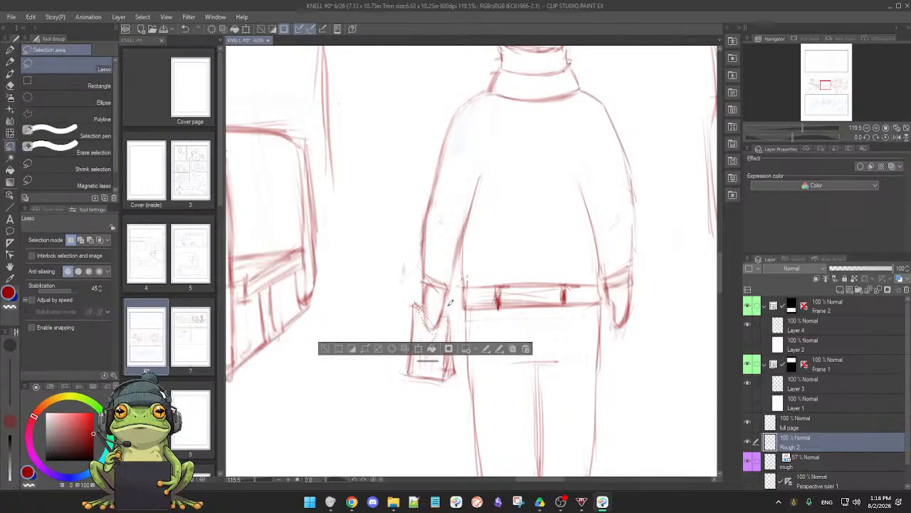
key("p")
left_click(333, 349)
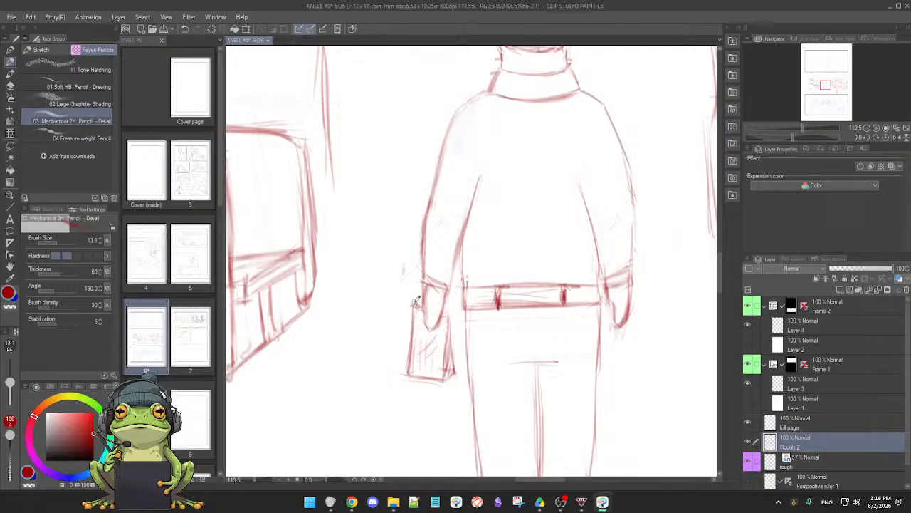
Lasso the bag below the standing figure's hand, enlarge it slightly downward and outward with a transform, and clear the selection
key("m")
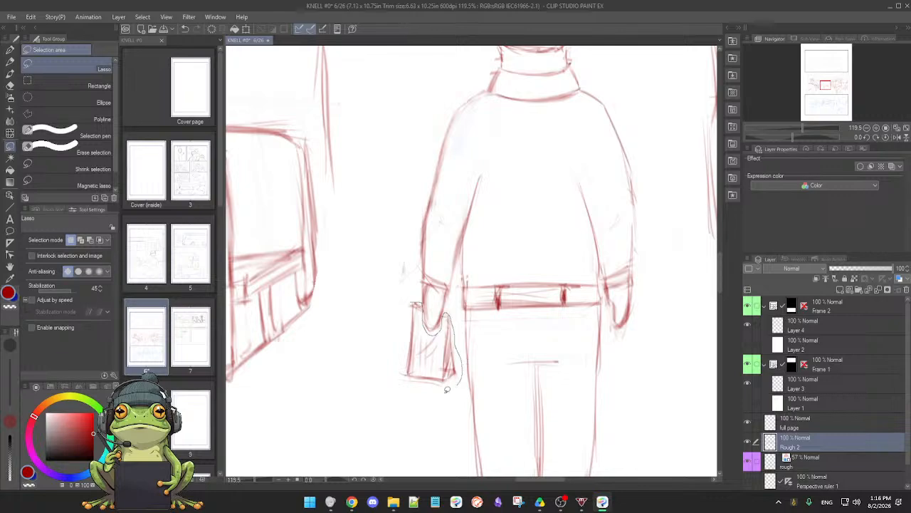
mouse_move(447, 389)
left_mouse_down()
mouse_move(408, 385)
mouse_move(405, 316)
mouse_move(417, 299)
left_mouse_up()
key("p")
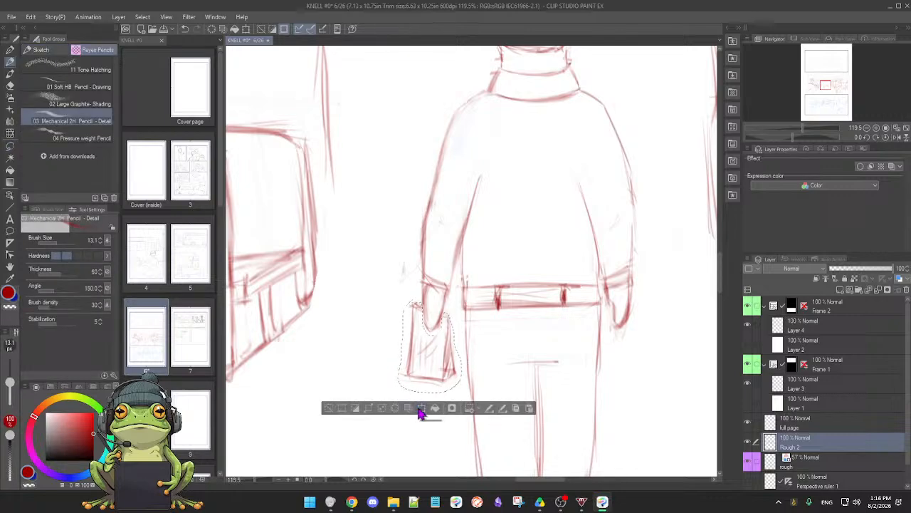
left_click(421, 408)
left_click_drag(397, 393, 377, 413)
left_click_drag(444, 384, 454, 384)
left_click(402, 443)
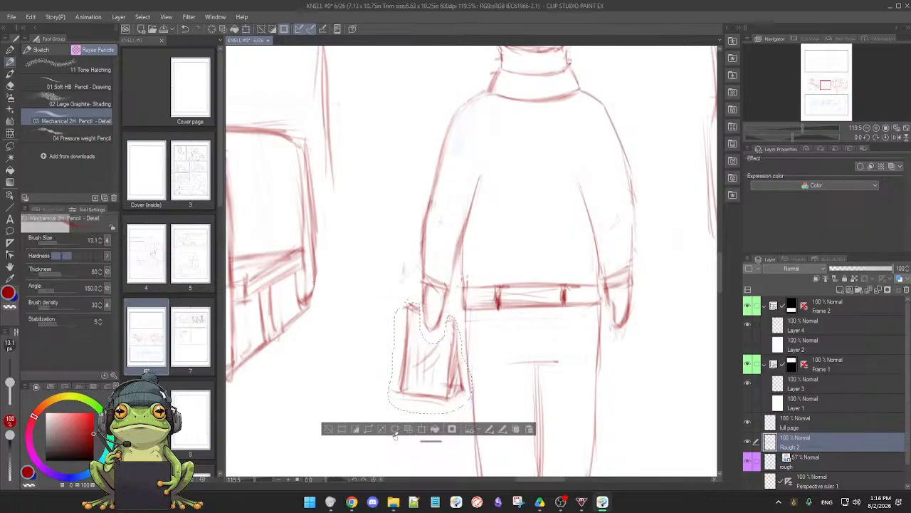
left_click(327, 430)
Tidy the enlarged bag's outline and the standing figure's sleeve and shoulder lines with the soft eraser and the 03 Mechanical 2H Pencil
left_click_drag(565, 407, 537, 375)
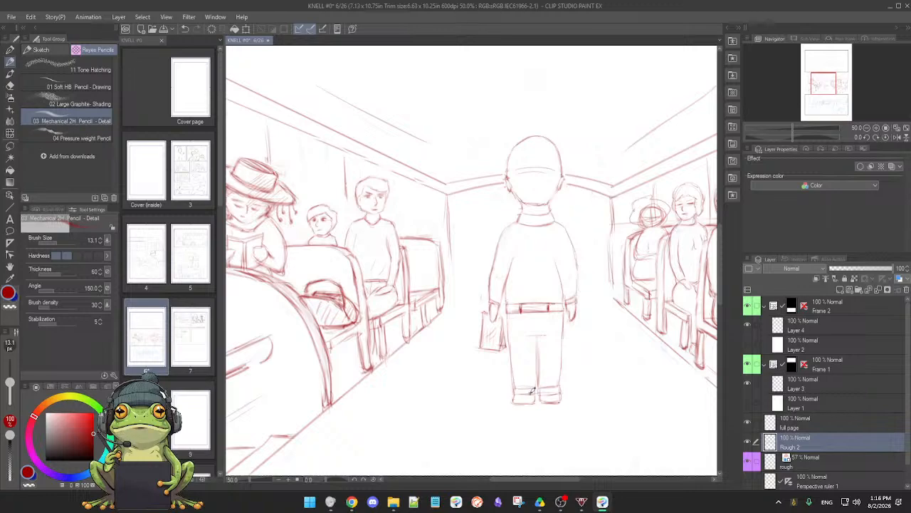
scroll(530, 390, "up", 1)
scroll(544, 388, "down", 2)
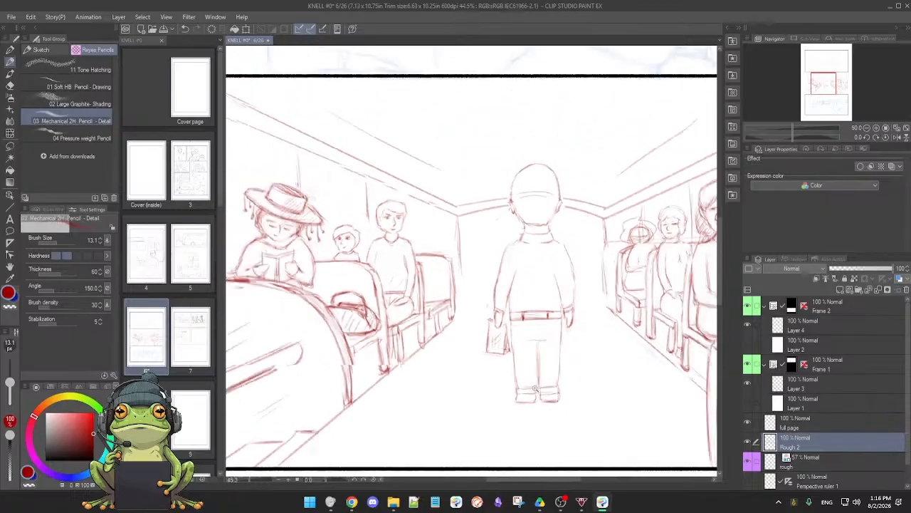
left_click_drag(581, 388, 537, 388)
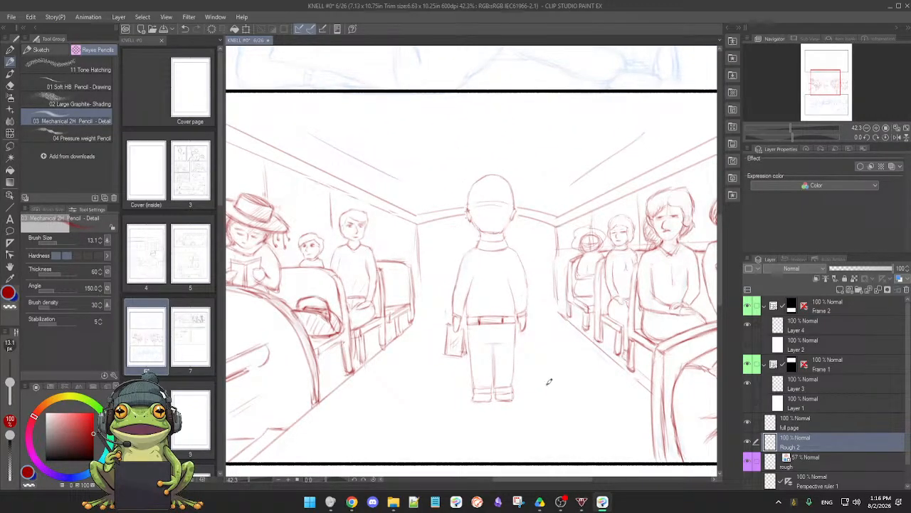
scroll(544, 391, "up", 1)
scroll(544, 390, "up", 3)
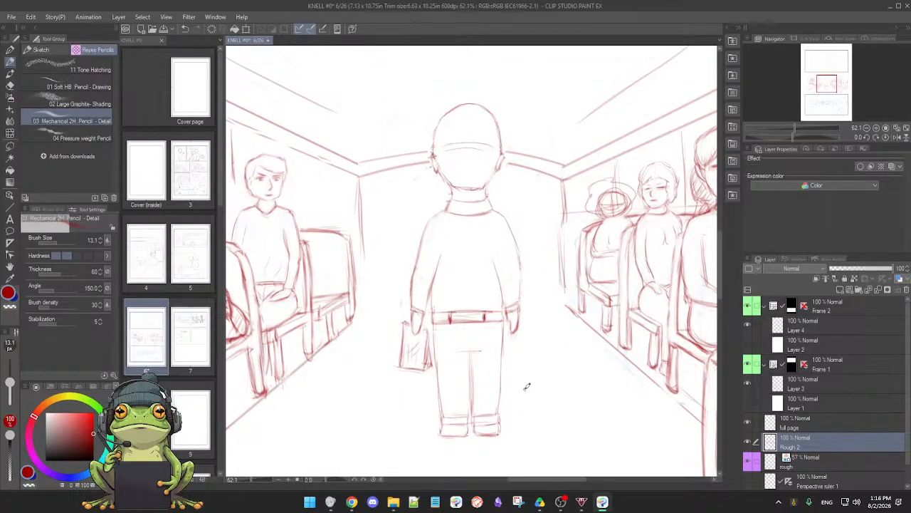
left_click_drag(520, 387, 533, 385)
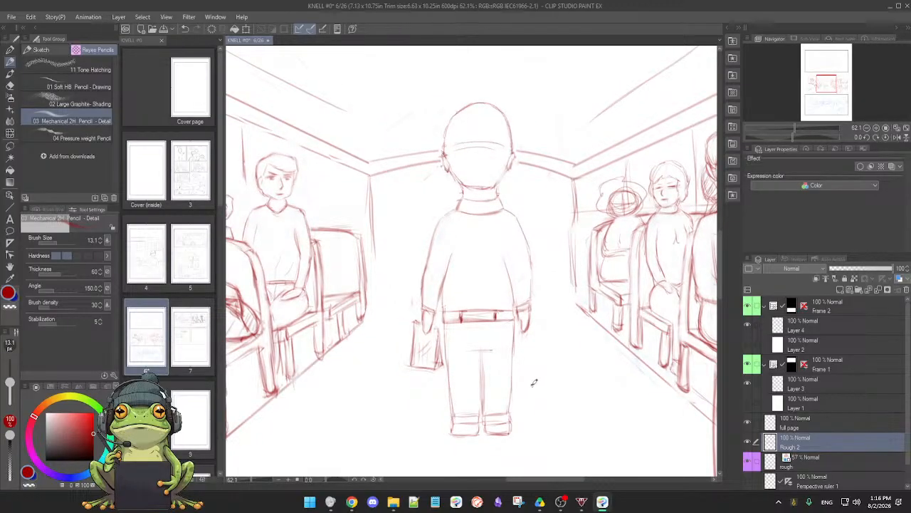
key("e")
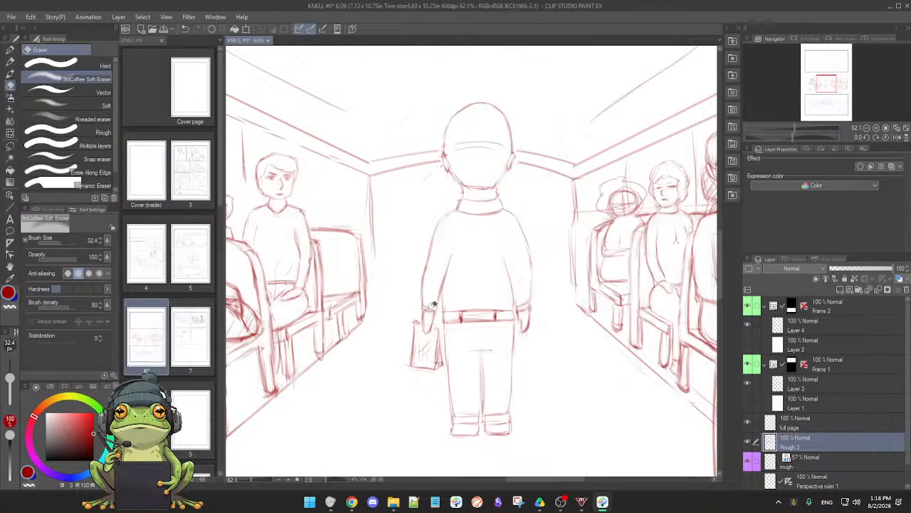
key("p")
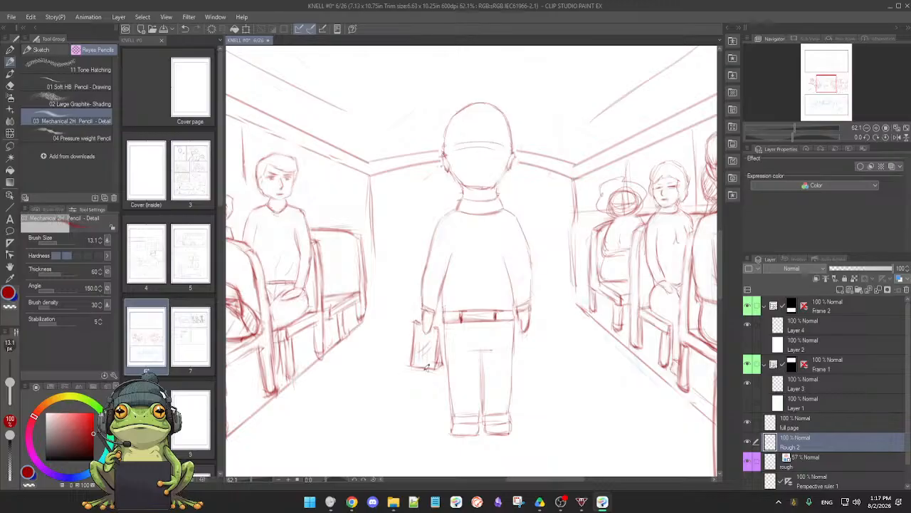
key("e")
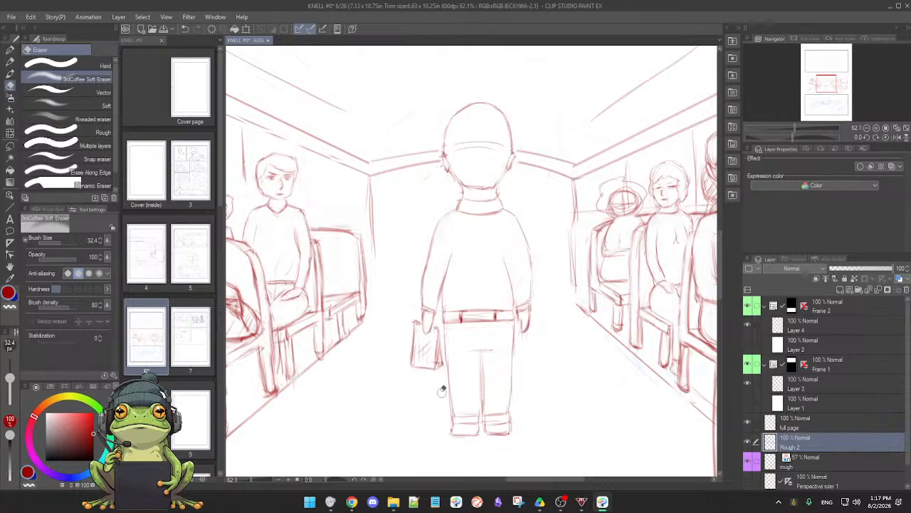
key("p")
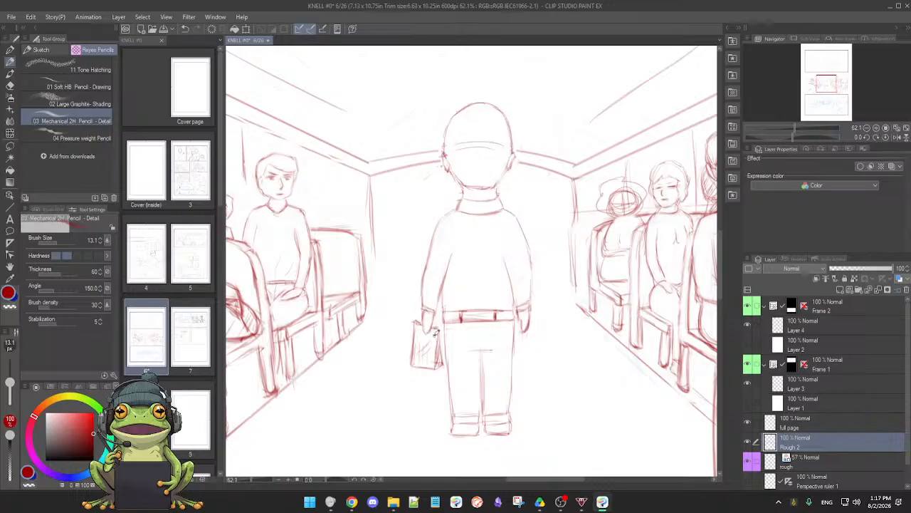
mouse_move(535, 345)
left_mouse_down()
mouse_move(520, 347)
mouse_move(531, 346)
left_mouse_up()
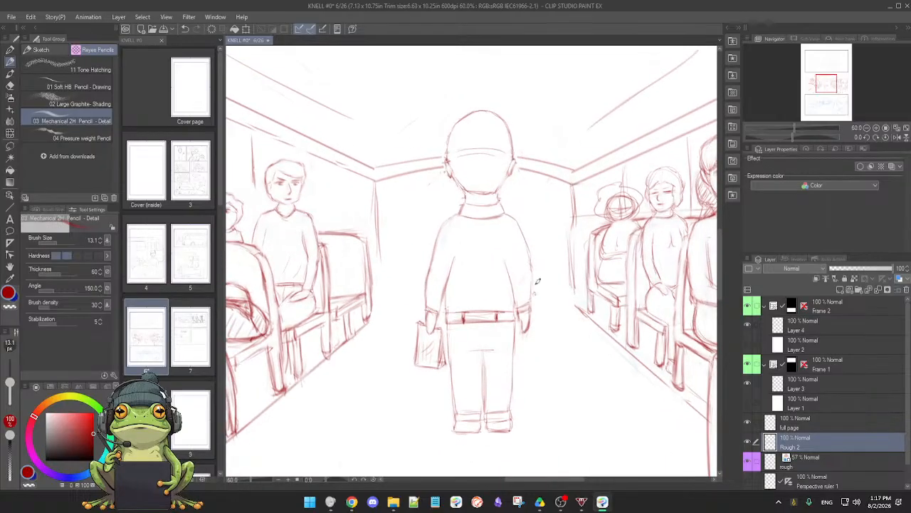
key("e")
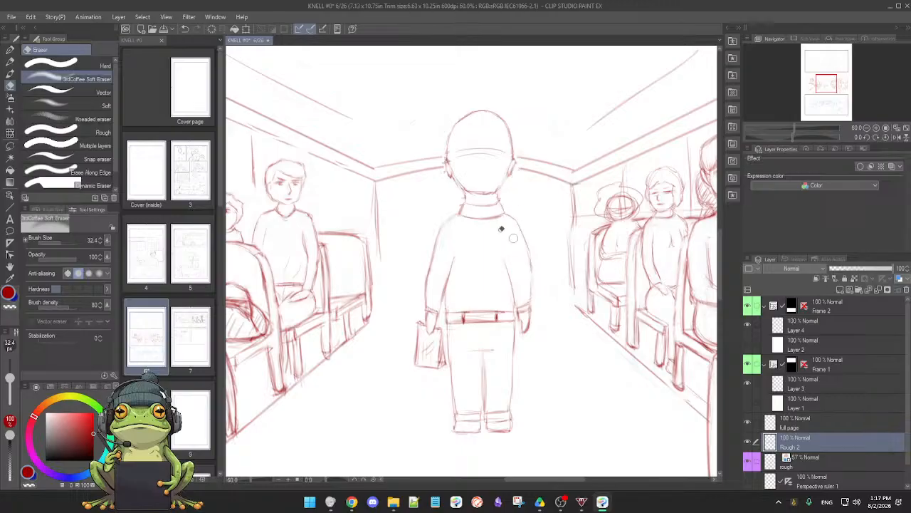
Draw one smooth ceiling arch above the standing figure's head with the 03 Mechanical 2H Pencil, undoing the first attempt
key("p")
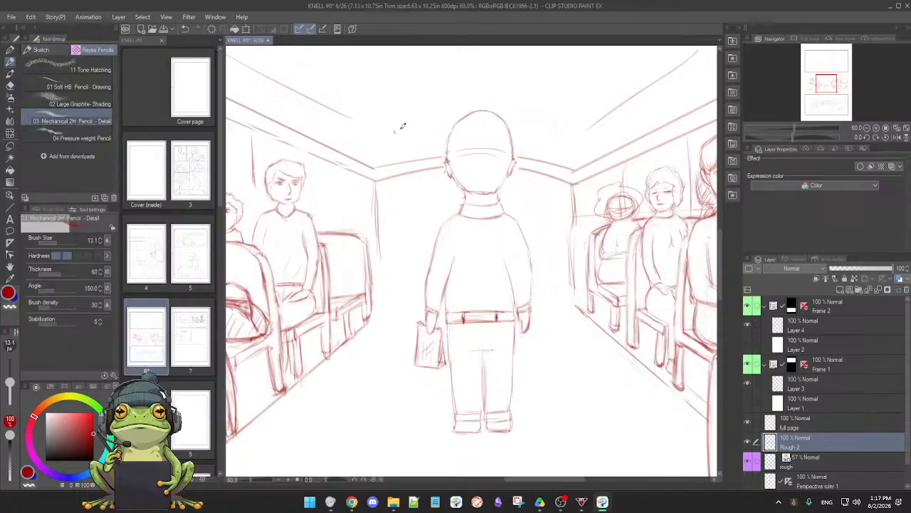
mouse_move(382, 136)
left_mouse_down()
mouse_move(508, 103)
mouse_move(542, 131)
left_mouse_up()
key("ctrl+z")
mouse_move(381, 133)
left_mouse_down()
mouse_move(509, 93)
mouse_move(584, 134)
left_mouse_up()
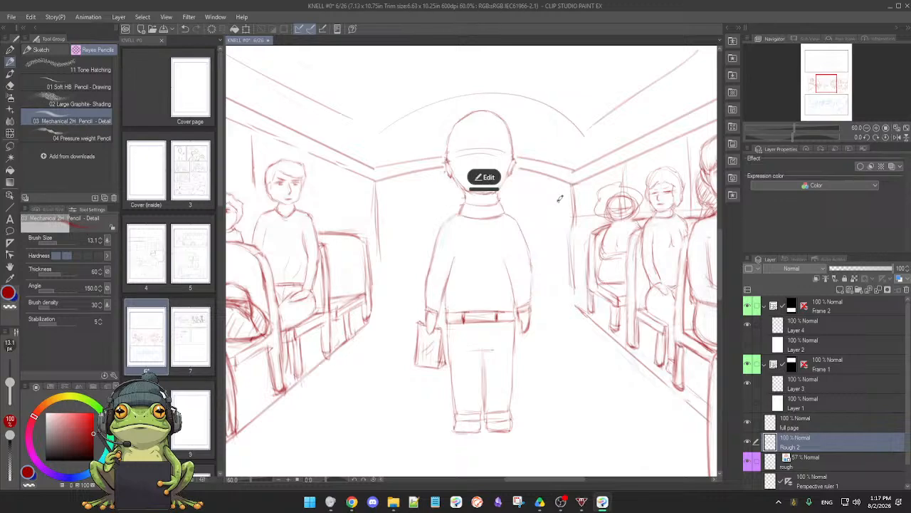
Edit the ceiling arch as a curve, flattening its crown and narrowing both ends to align with the rear wall's corners
left_click(485, 178)
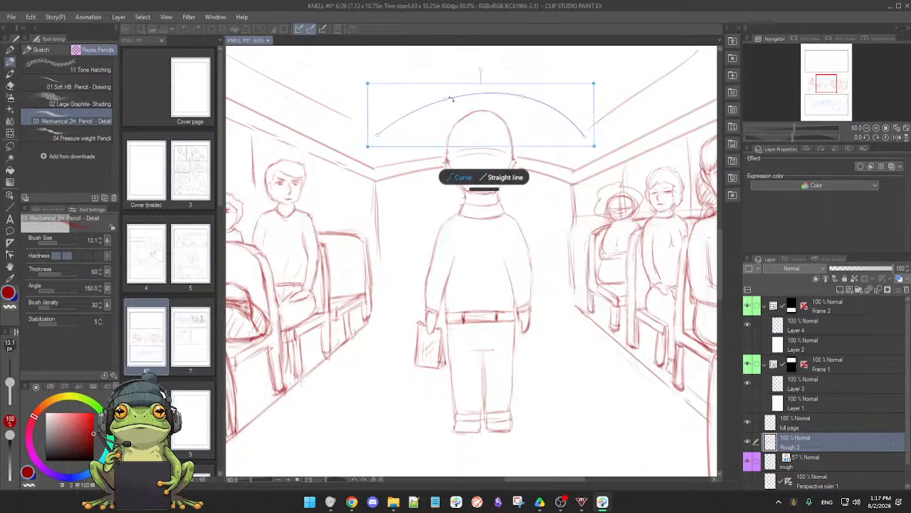
left_click_drag(445, 100, 426, 103)
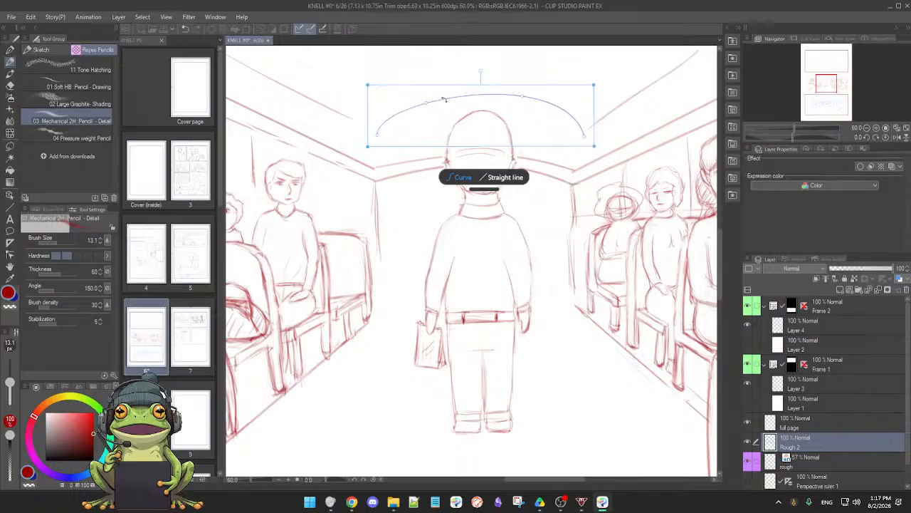
left_click_drag(523, 95, 529, 105)
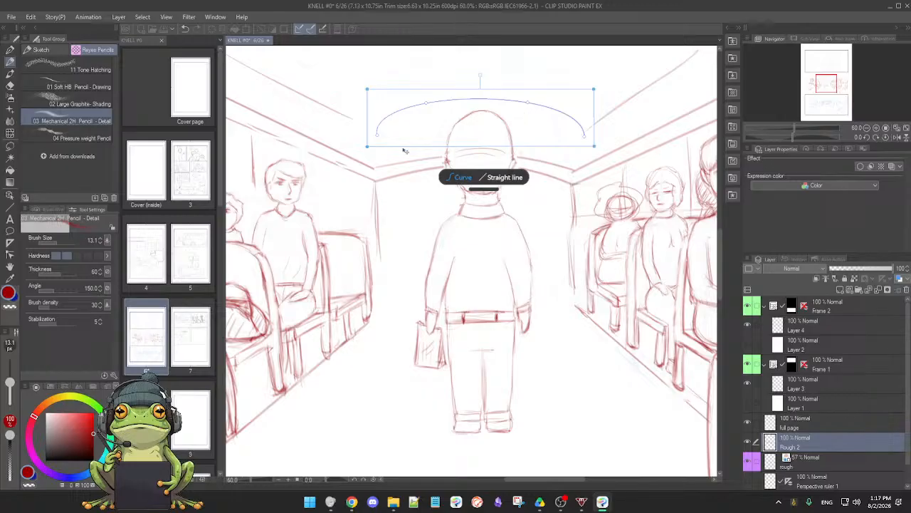
left_click_drag(378, 137, 376, 137)
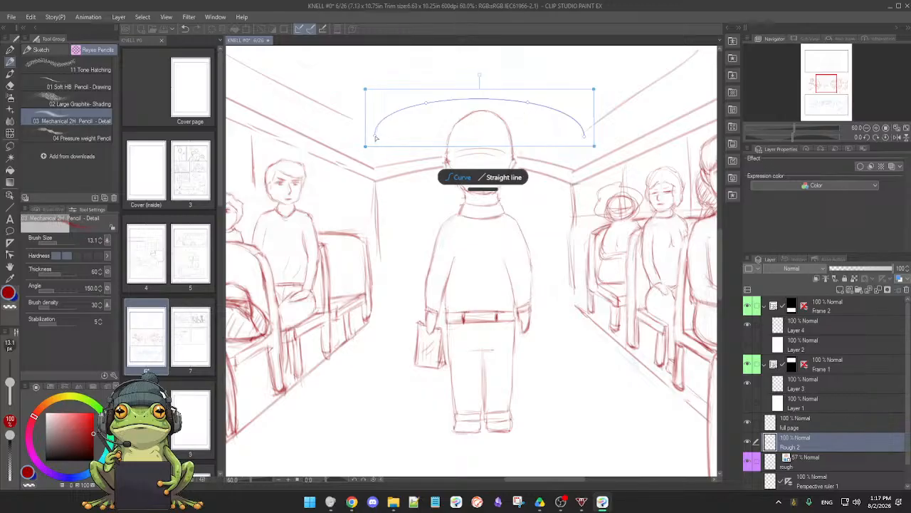
left_click_drag(586, 138, 584, 138)
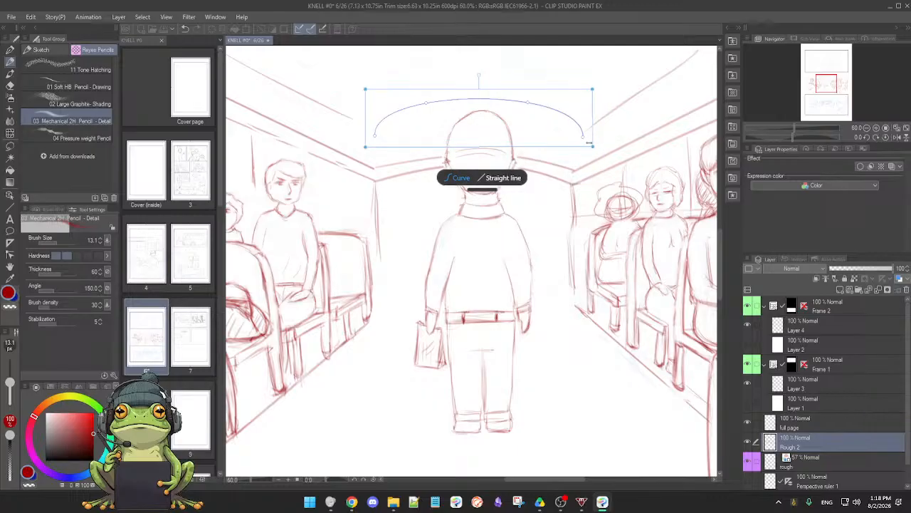
left_click_drag(595, 146, 584, 146)
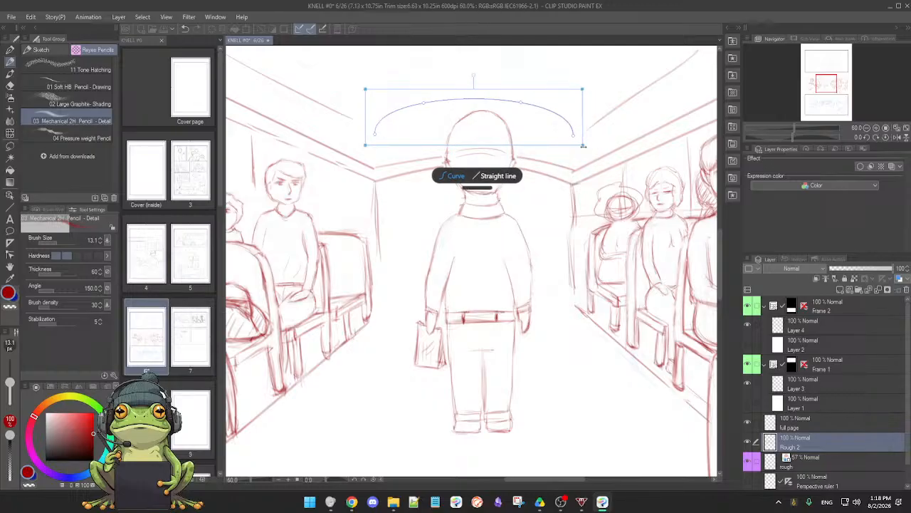
left_click_drag(365, 145, 369, 145)
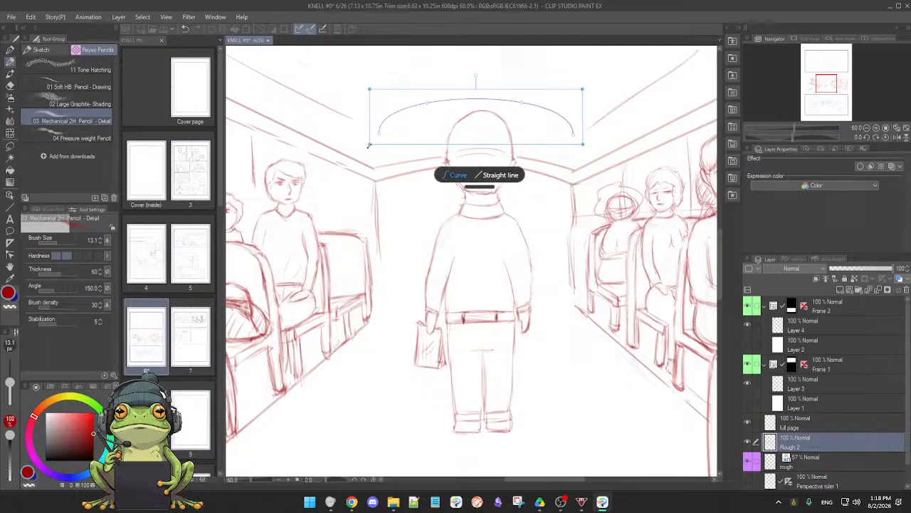
left_click(432, 212)
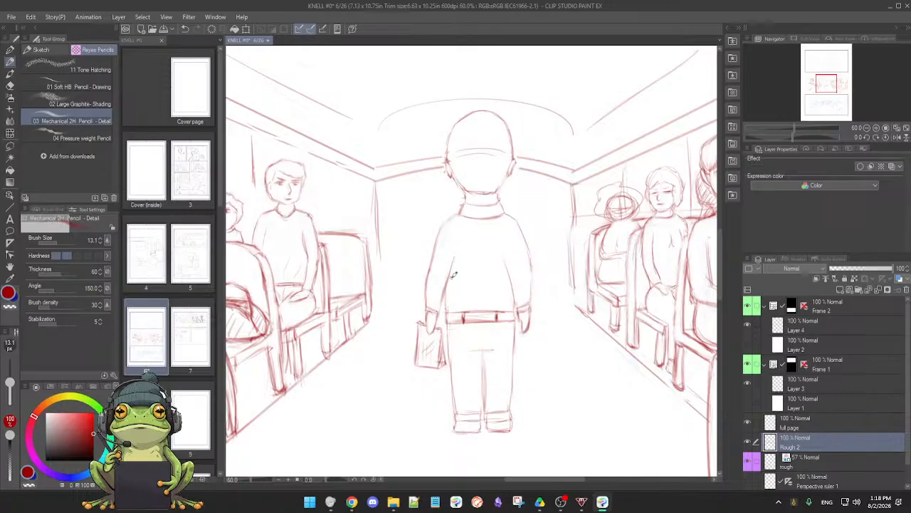
Clean up the vertical corner line of the rear wall beside the right-hand seats with the soft eraser and the 03 Mechanical 2H Pencil
scroll(517, 288, "down", 3)
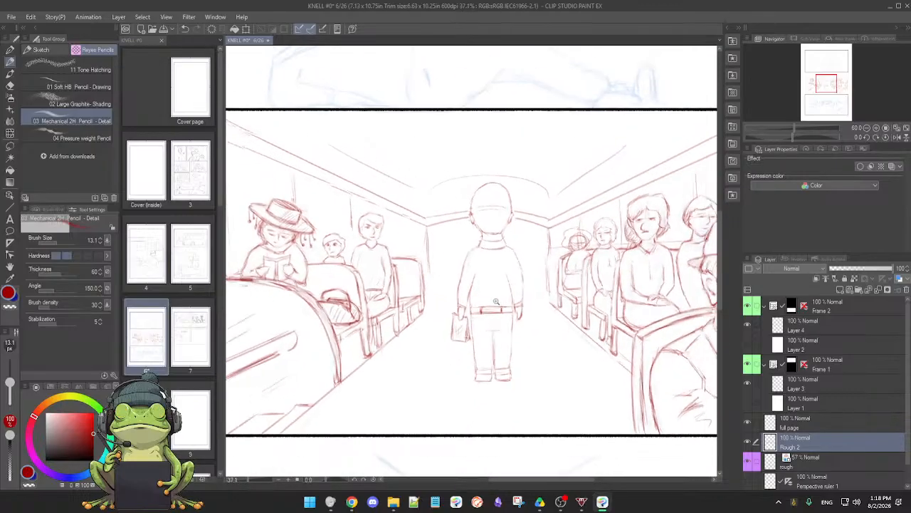
left_click_drag(519, 326, 505, 305)
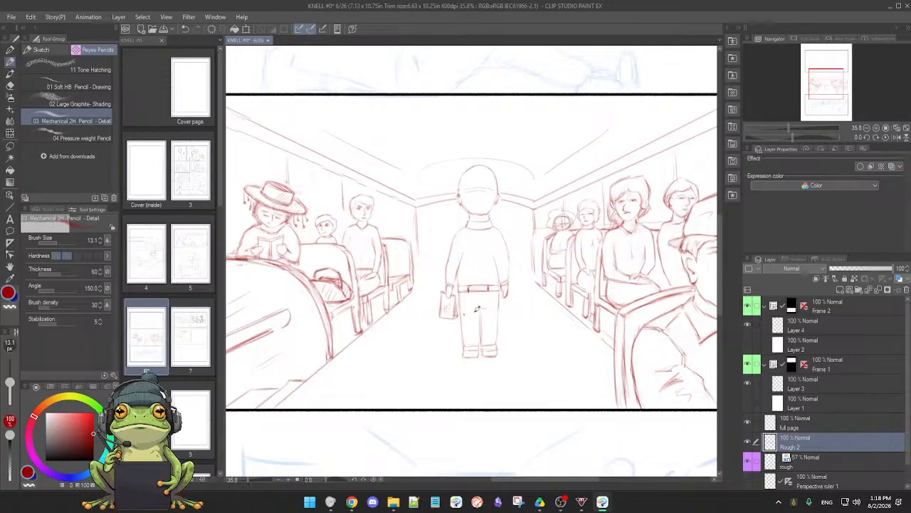
scroll(509, 302, "up", 3)
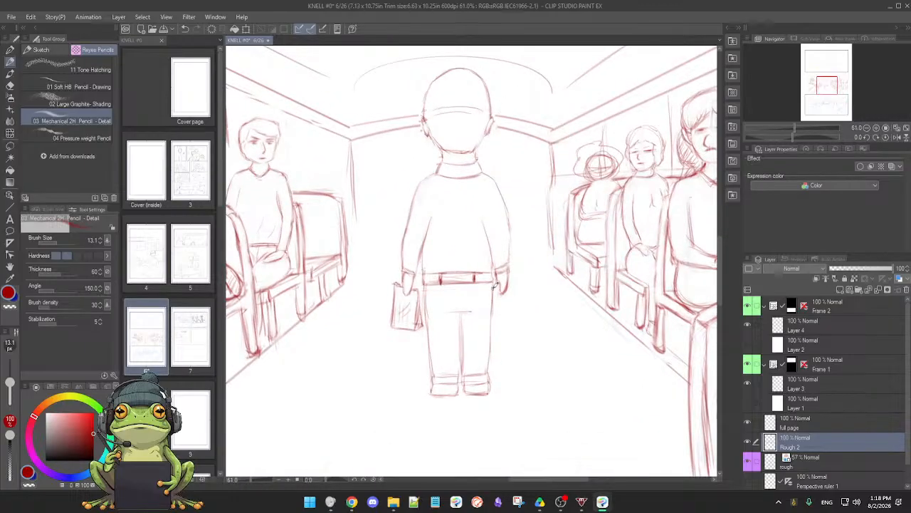
left_click_drag(507, 292, 516, 299)
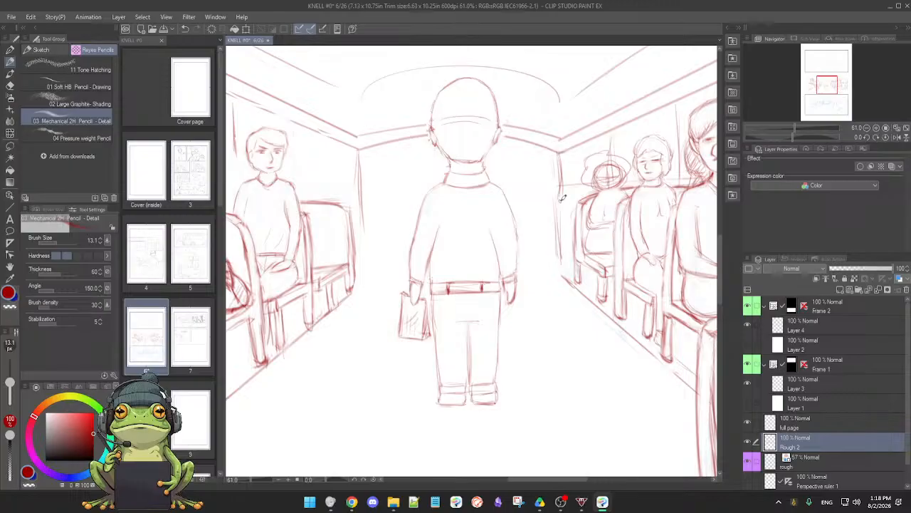
key("e")
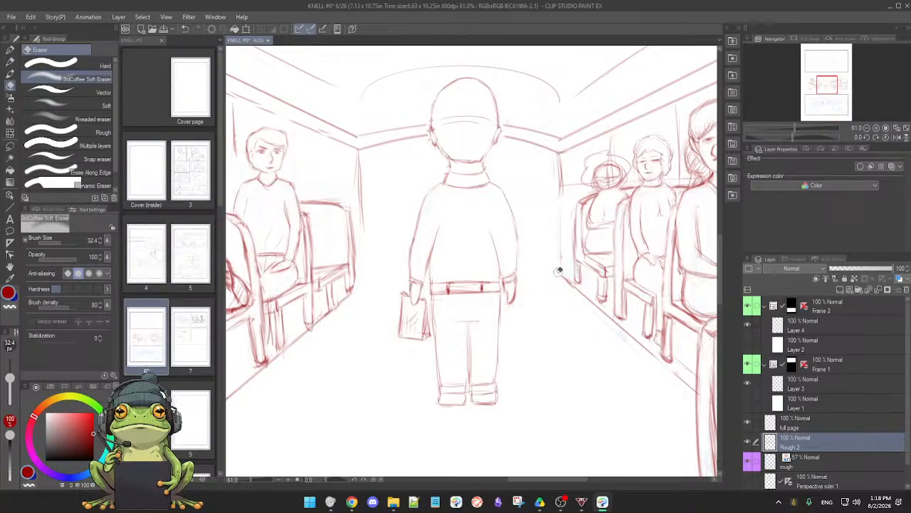
key("p")
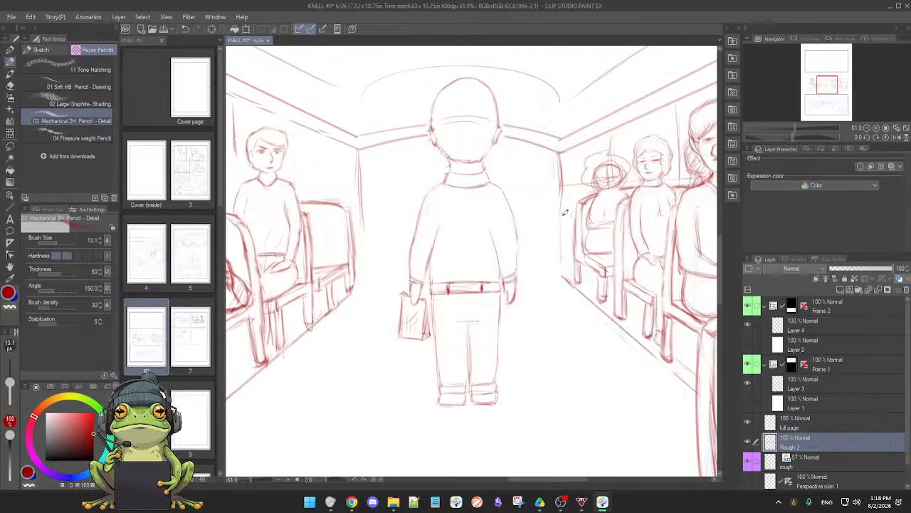
Rotate the canvas and redraw the rear wall's corner line beside the left-hand seats in pencil, erasing the surplus rough strokes
mouse_move(569, 322)
left_mouse_down("shift")
mouse_move(482, 378)
mouse_move(449, 377)
left_mouse_up("shift")
left_click_drag(492, 348, 591, 309)
left_click_drag(536, 332, 591, 309)
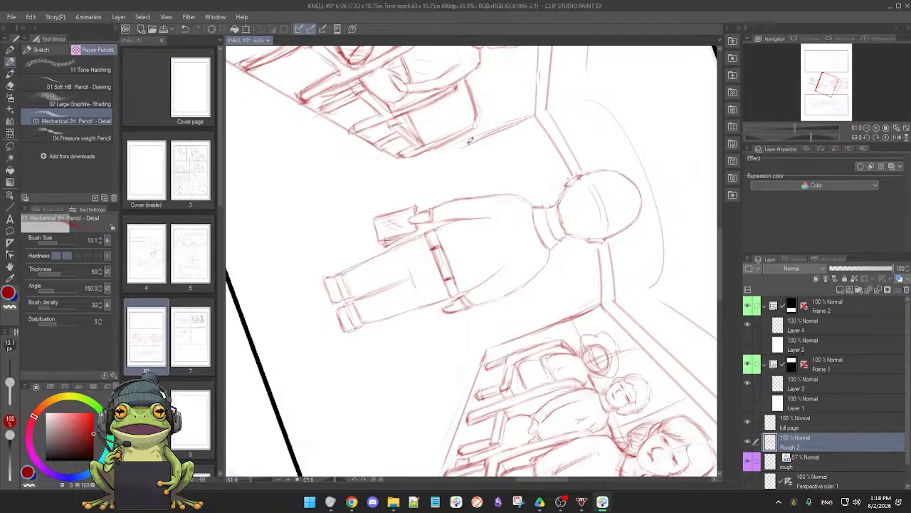
key("e")
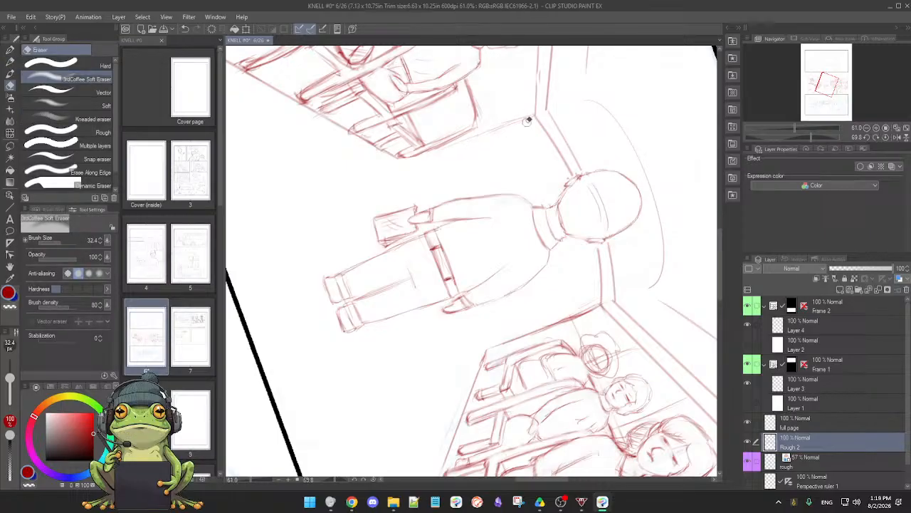
Touch up the rear wall's vertical corner lines on both sides of the aisle with the 03 Mechanical 2H Pencil
key("p")
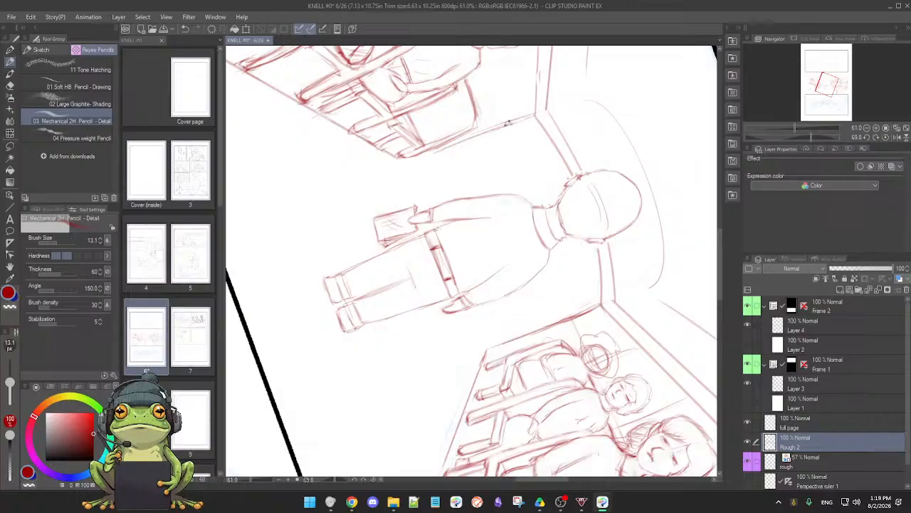
mouse_move(390, 247)
left_mouse_down()
mouse_move(478, 278)
mouse_move(468, 280)
mouse_move(517, 338)
left_mouse_up()
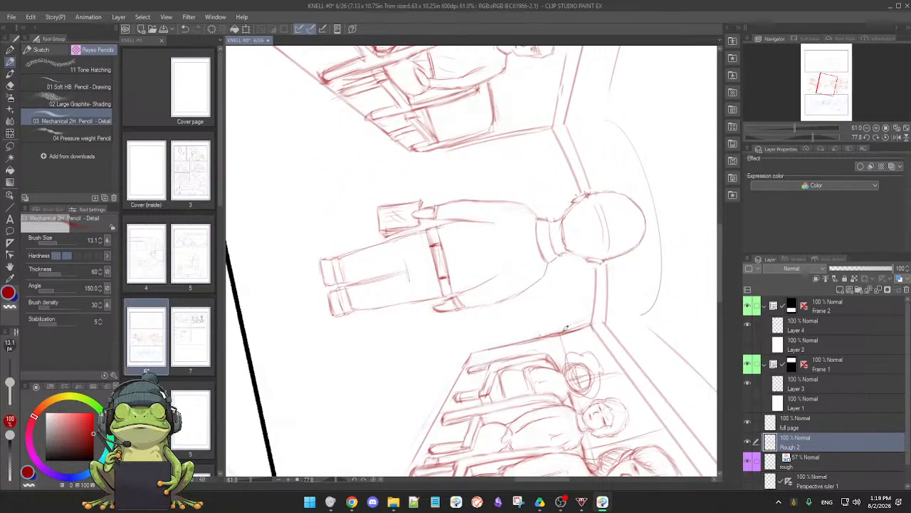
double_click(433, 356, "shift")
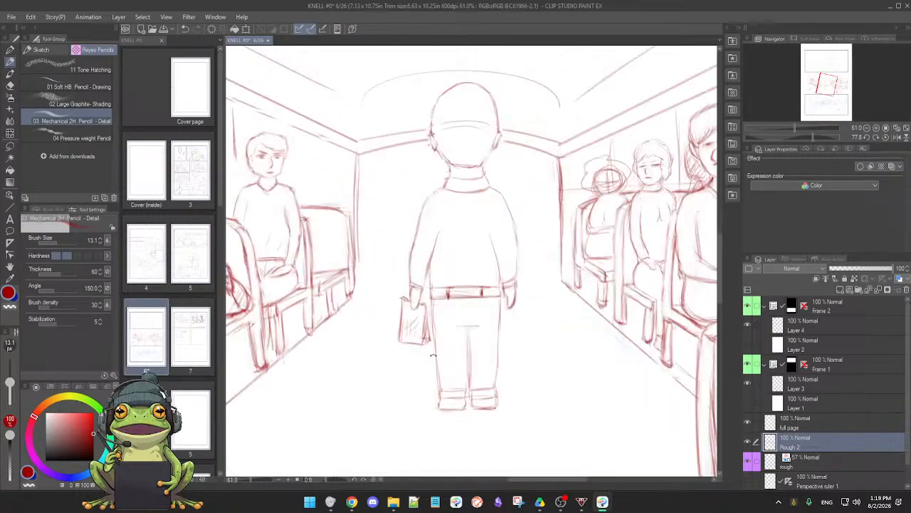
Erase the construction guides inside the head of the rearmost right-hand passenger and pencil in the hairline beside the face
left_click_drag(522, 331, 469, 334)
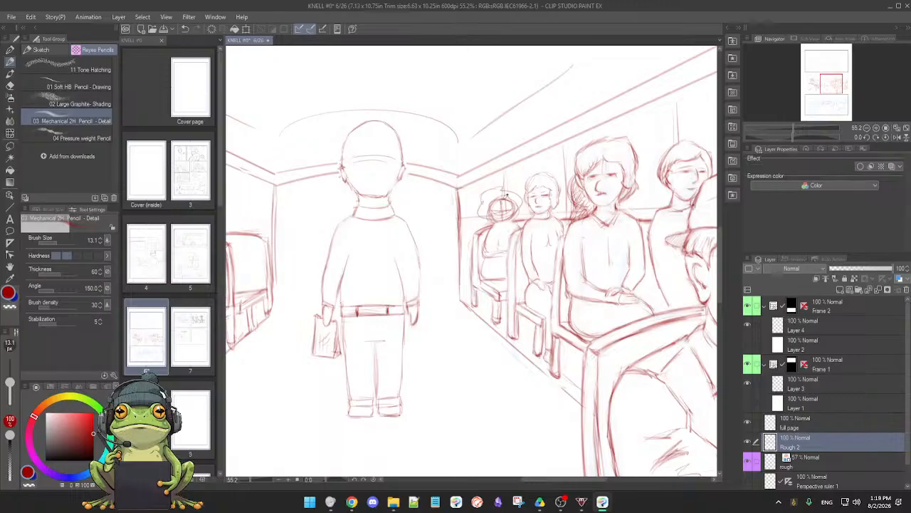
scroll(508, 220, "up", 2)
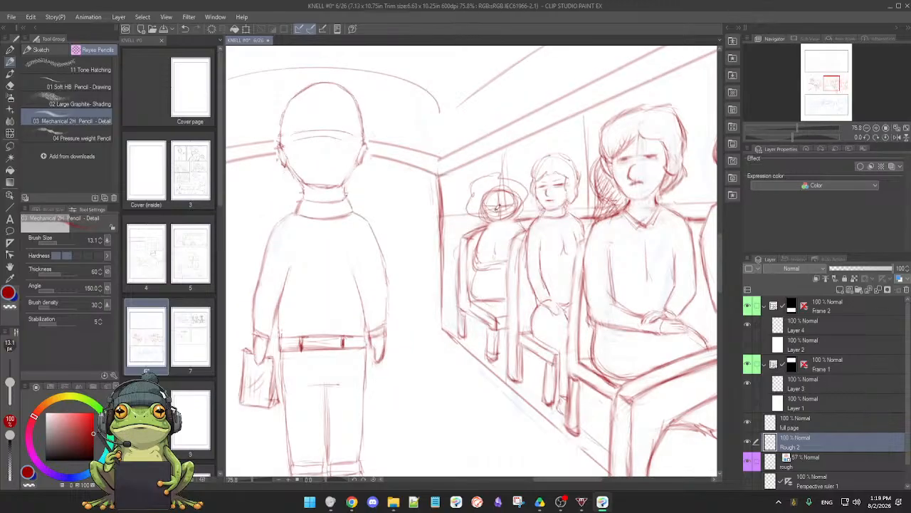
key("e")
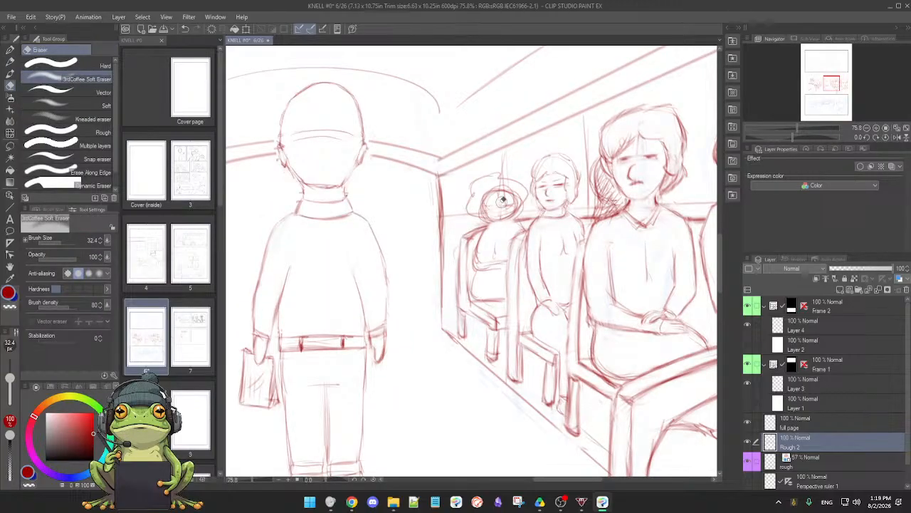
mouse_move(490, 200)
left_mouse_down()
mouse_move(515, 202)
mouse_move(492, 195)
mouse_move(512, 206)
mouse_move(516, 196)
mouse_move(496, 184)
mouse_move(483, 192)
mouse_move(508, 186)
mouse_move(484, 201)
left_mouse_up()
key("p")
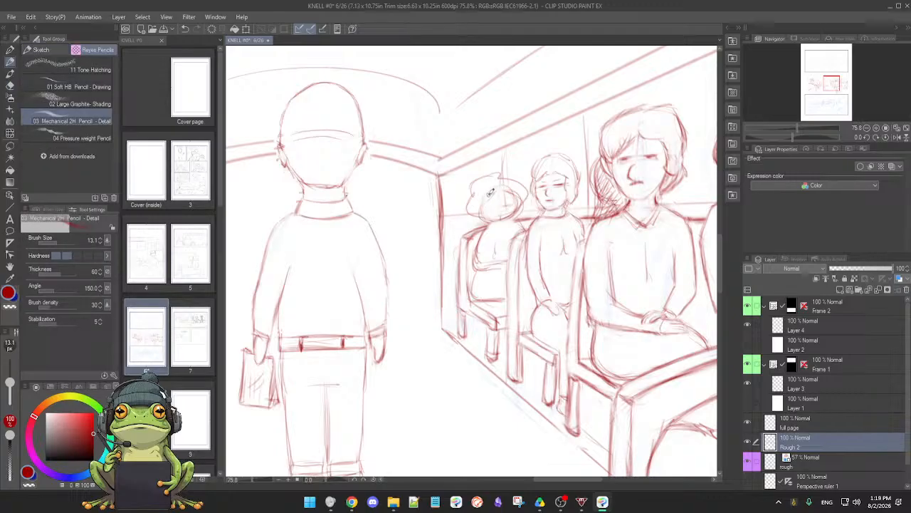
left_click_drag(482, 200, 484, 213)
Refine the rearmost right-hand passenger's wavy hair and chin, alternating between the soft eraser and the mechanical pencil
key("e")
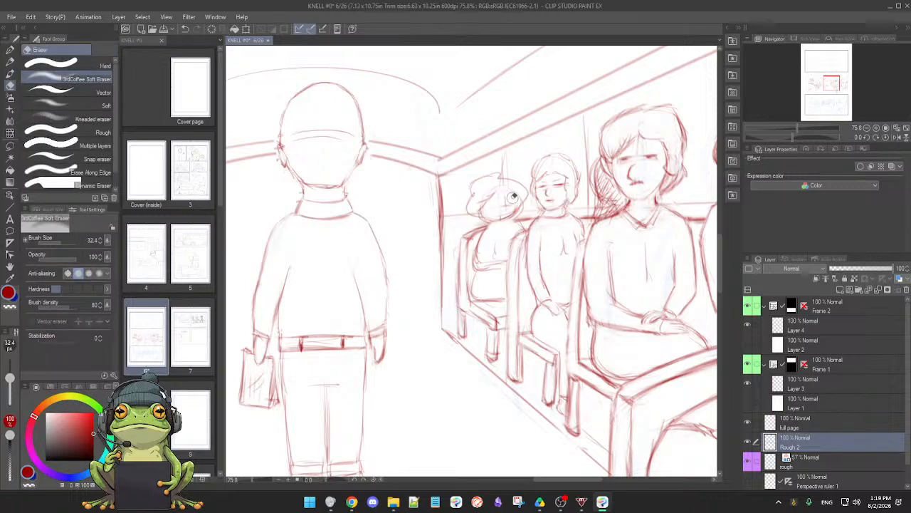
key("p")
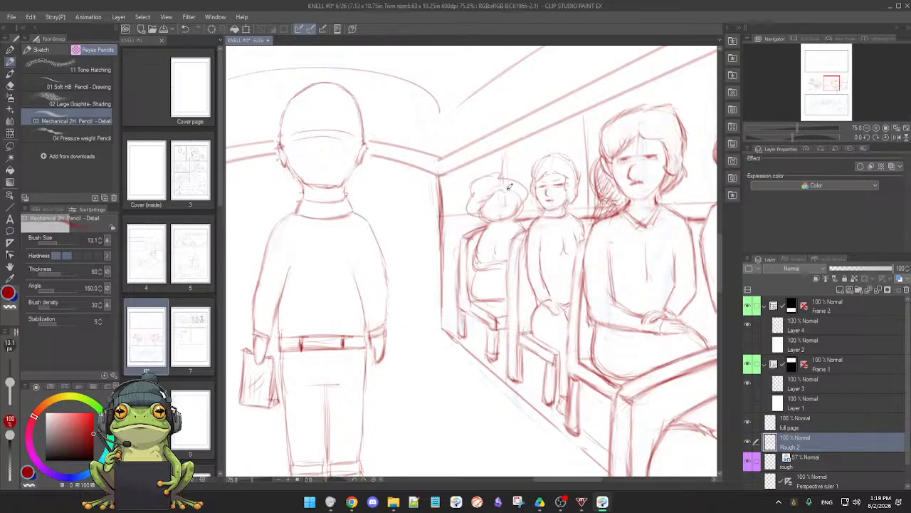
key("e")
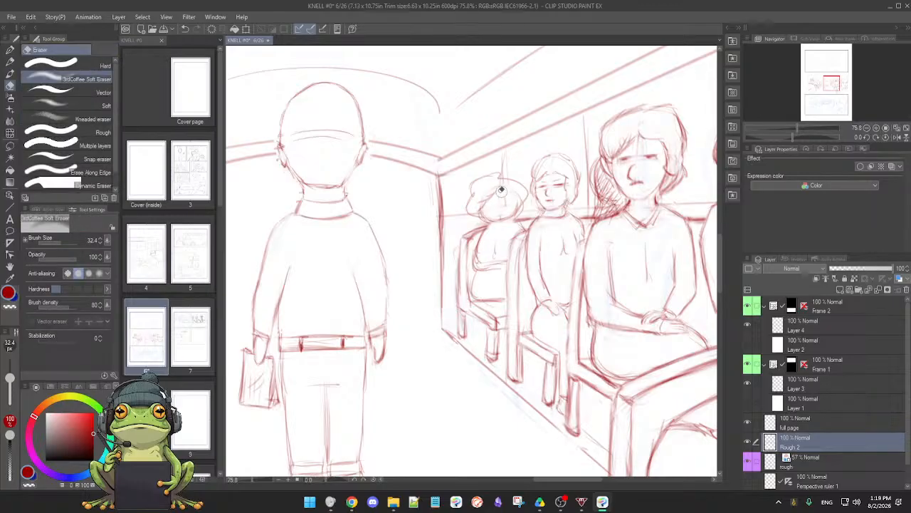
key("p")
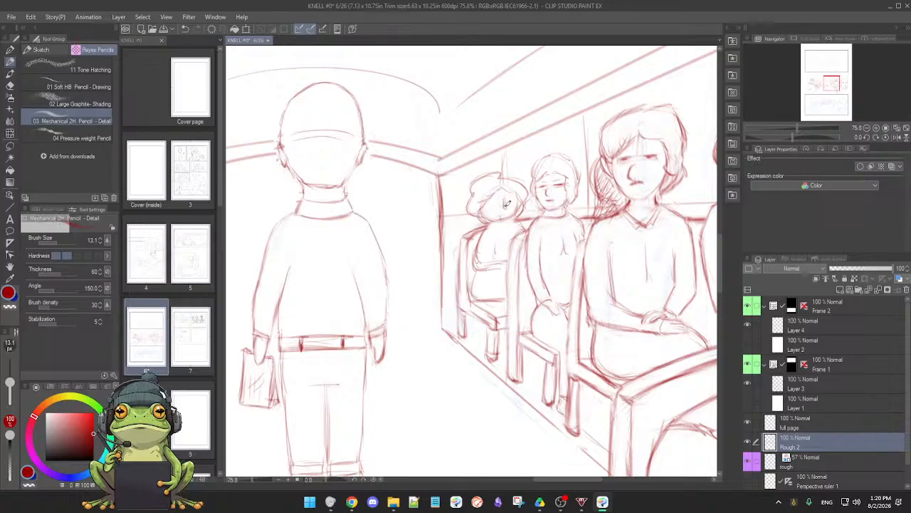
key("e")
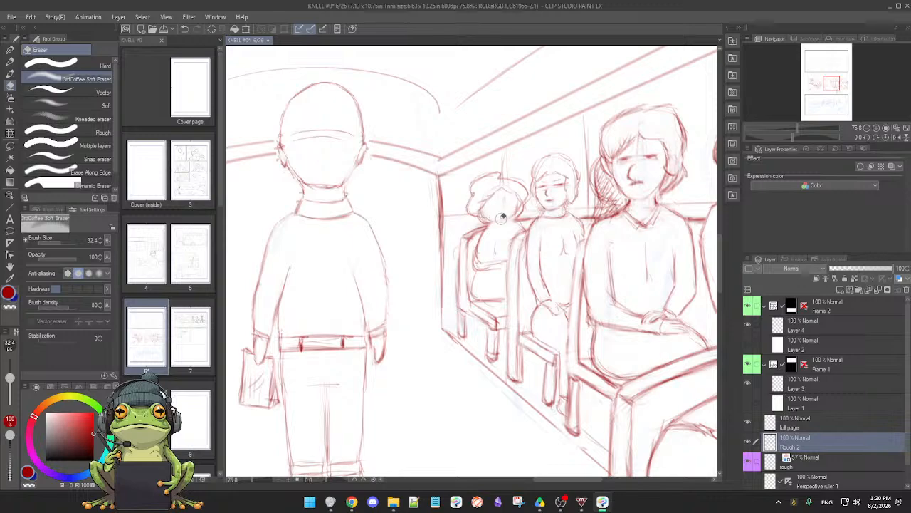
key("p")
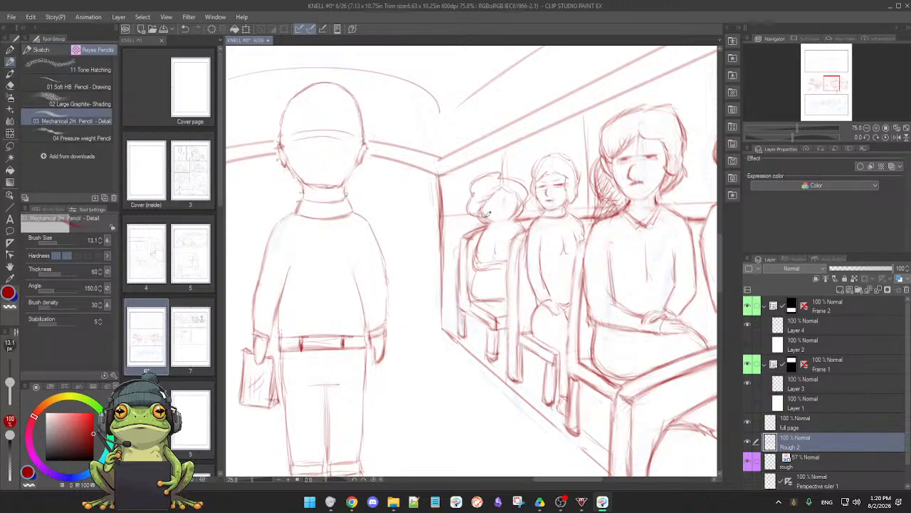
Clean up the rearmost passenger's fringe and cheek contours with eraser and pencil, and draw small facial features
key("e")
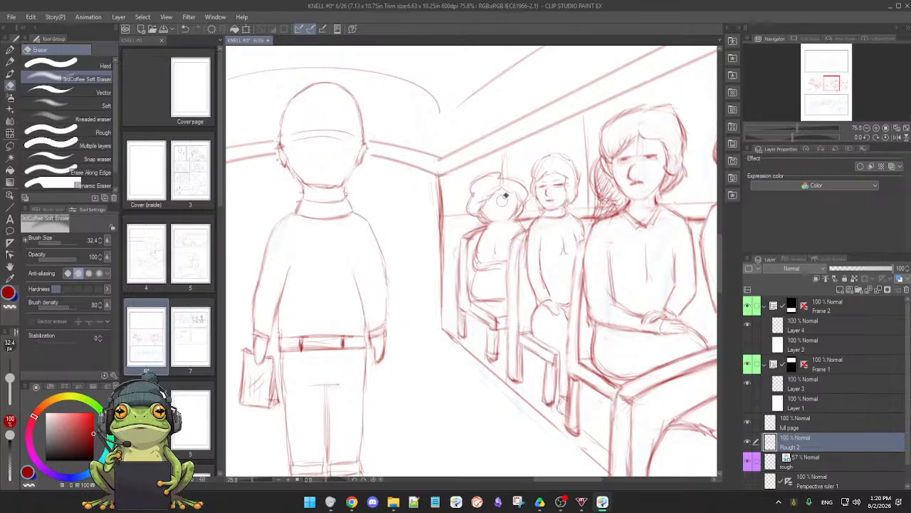
key("p")
key("e")
key("p")
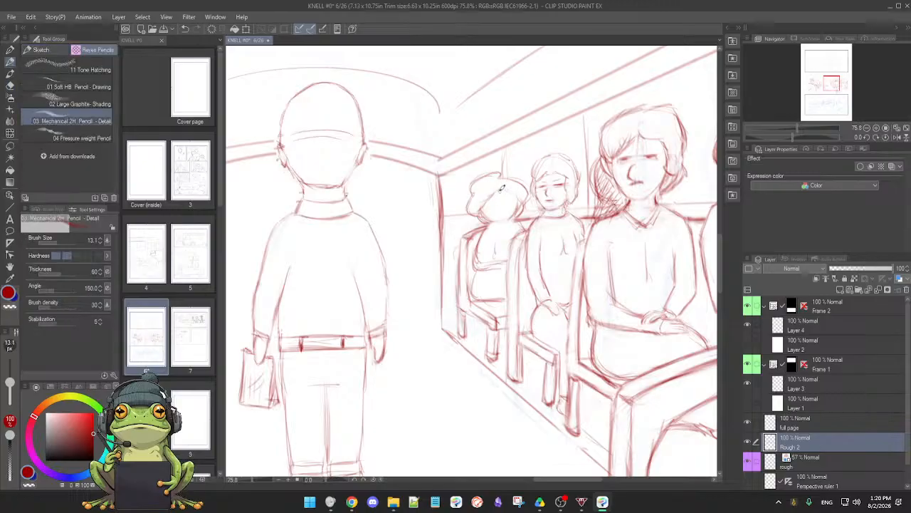
key("e")
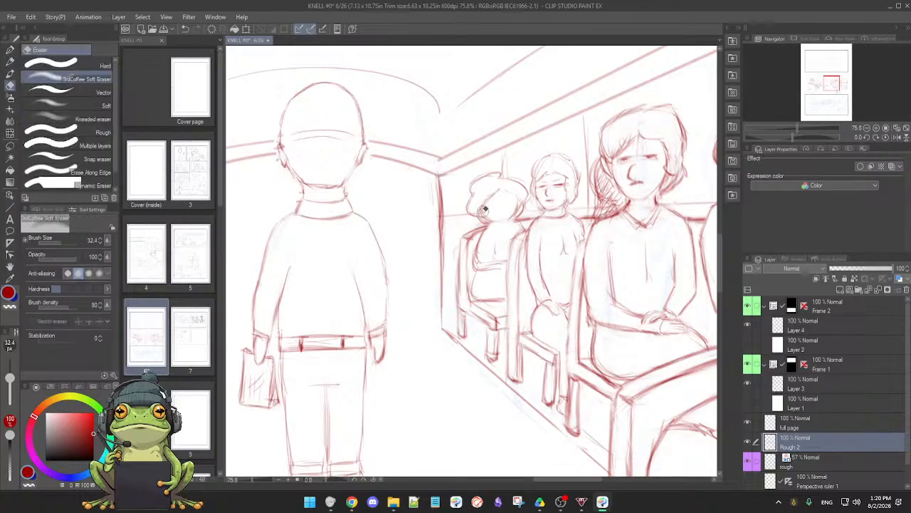
key("p")
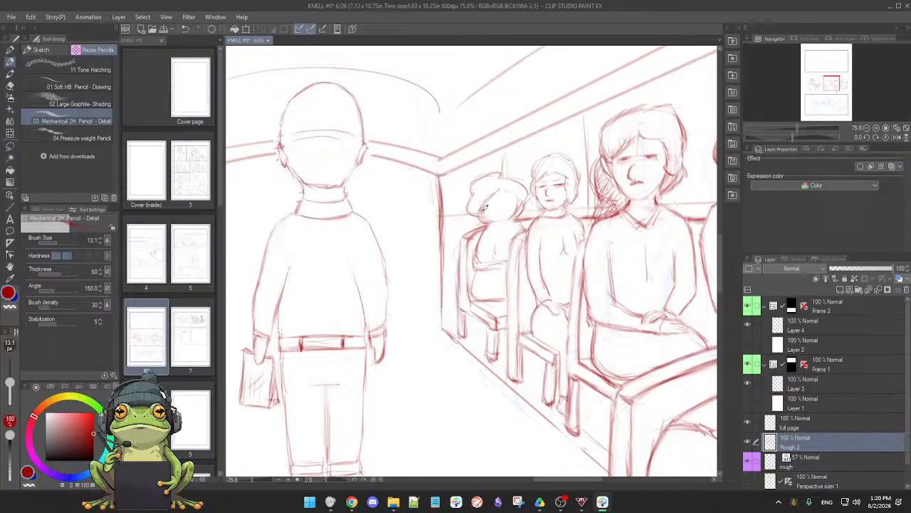
key("e")
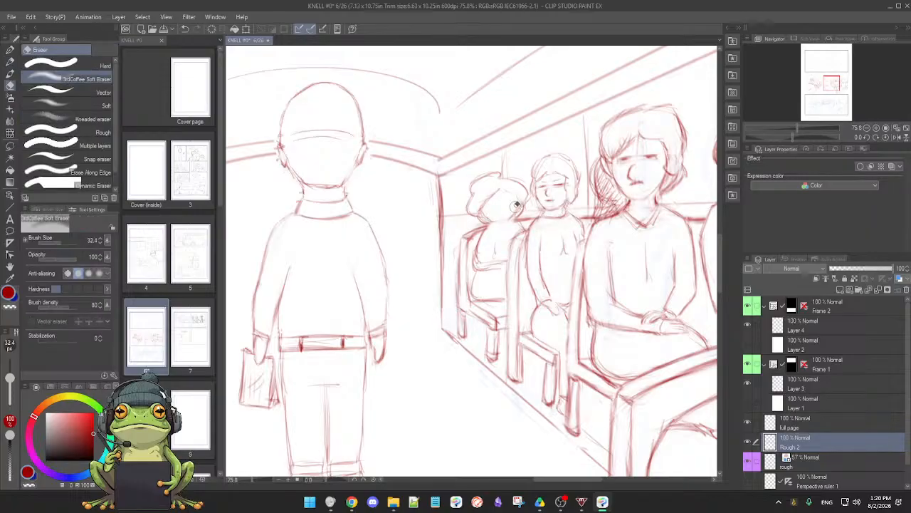
key("p")
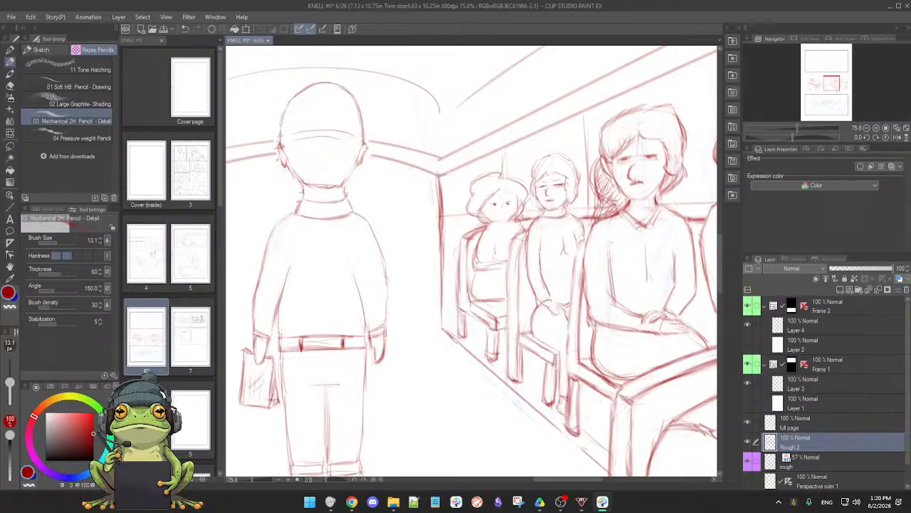
Darken the eyes of the second passenger from the rear in the right-hand row with the mechanical pencil
scroll(526, 218, "down", 4)
scroll(526, 222, "up", 3)
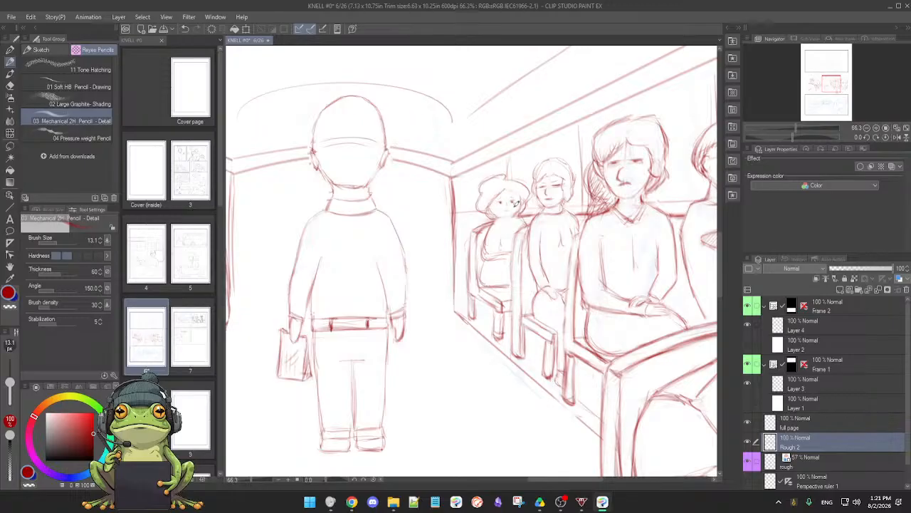
scroll(493, 228, "up", 3)
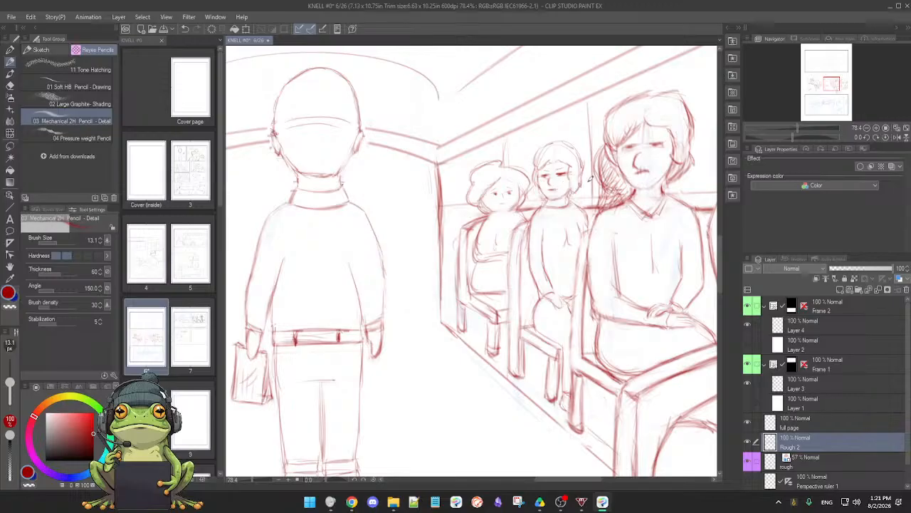
left_click_drag(618, 187, 586, 198)
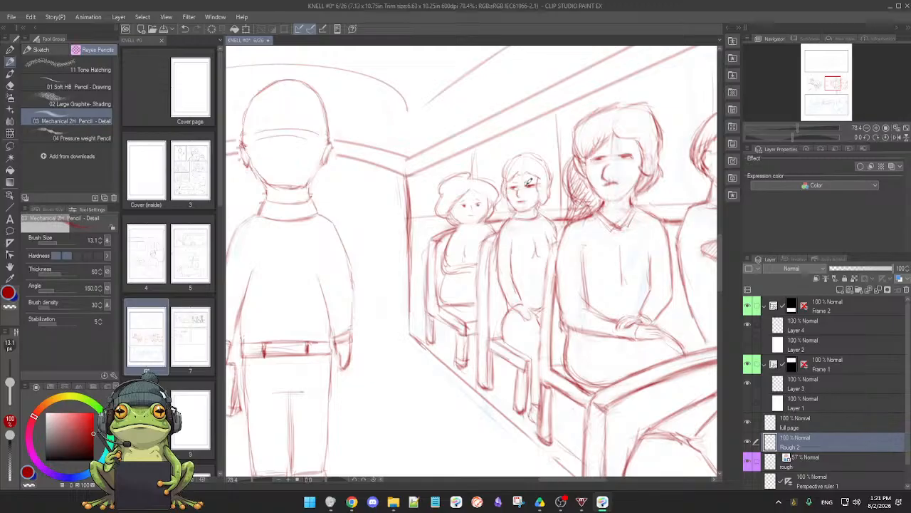
Redraw the eyes, mouth and ear area of the short-haired passenger behind the man in the cap, erasing stray face lines
scroll(523, 203, "down", 2)
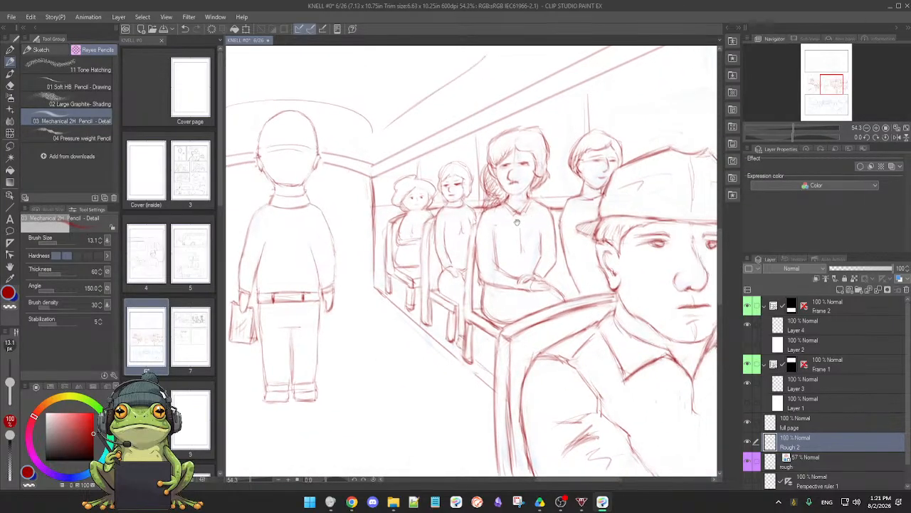
scroll(517, 221, "up", 3)
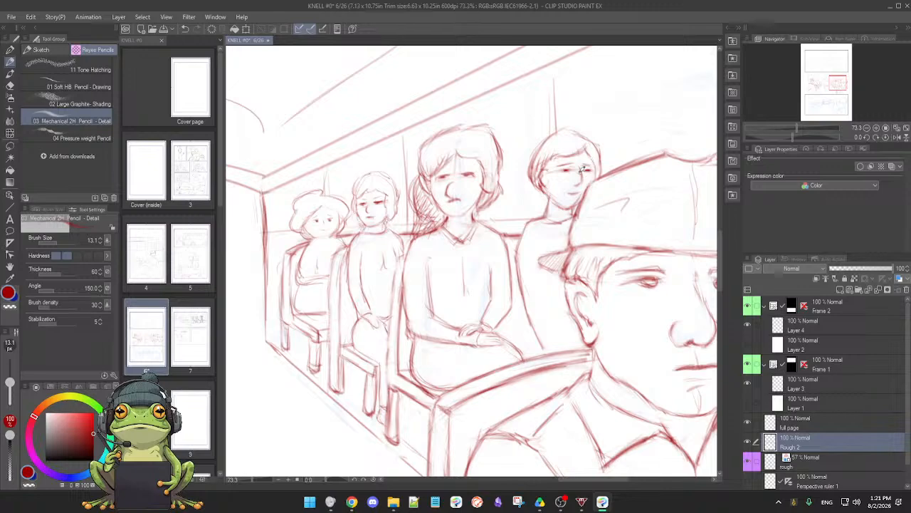
key("e")
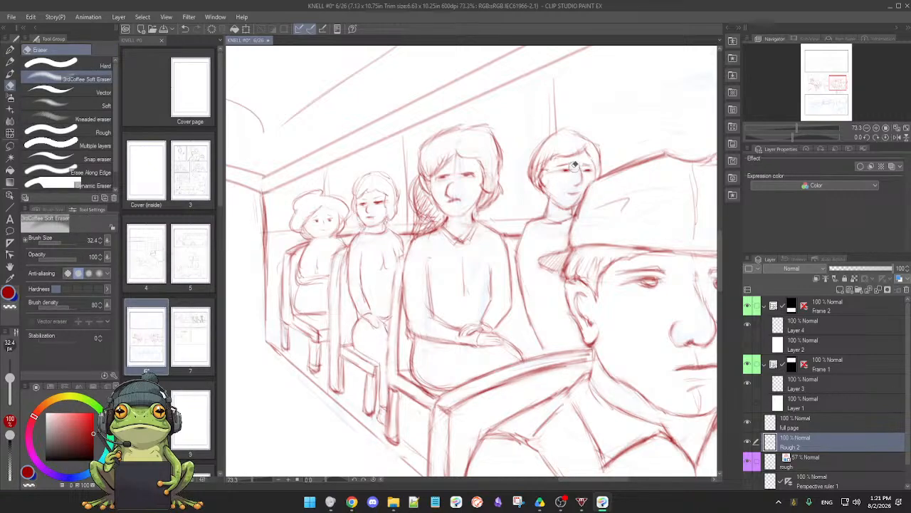
key("p")
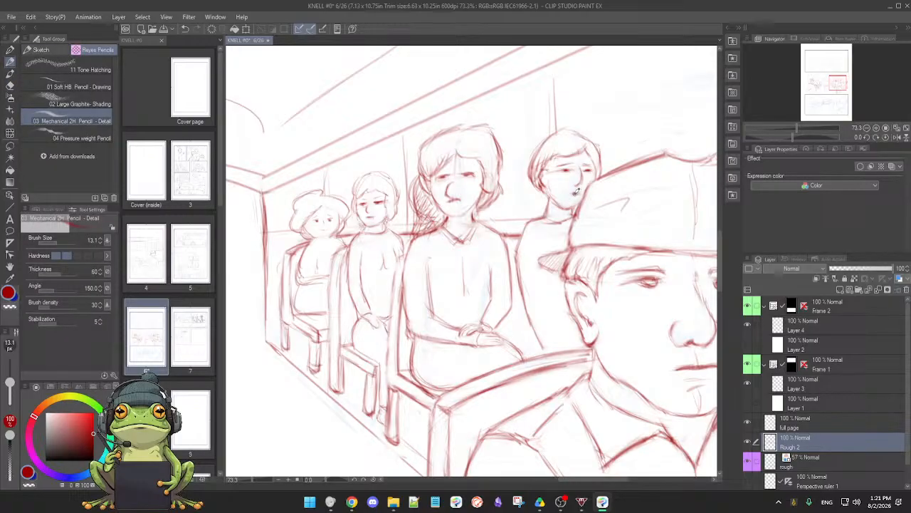
key("e")
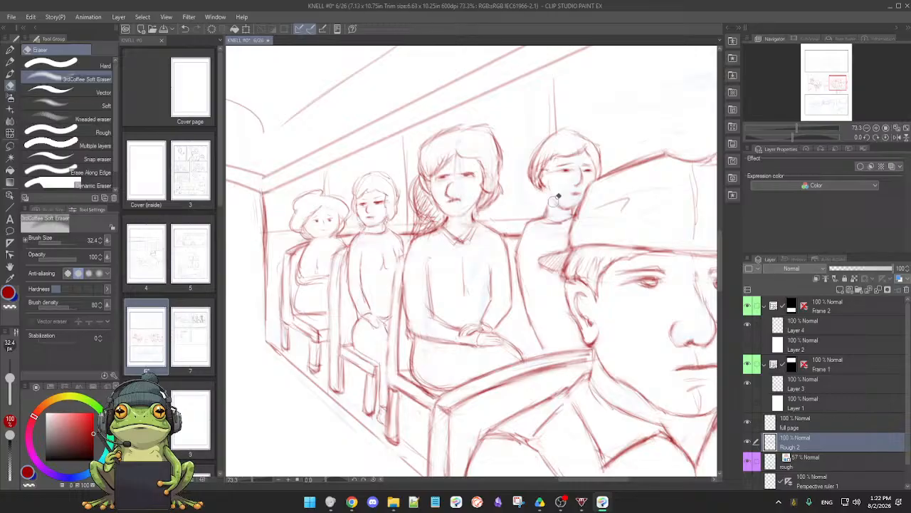
key("p")
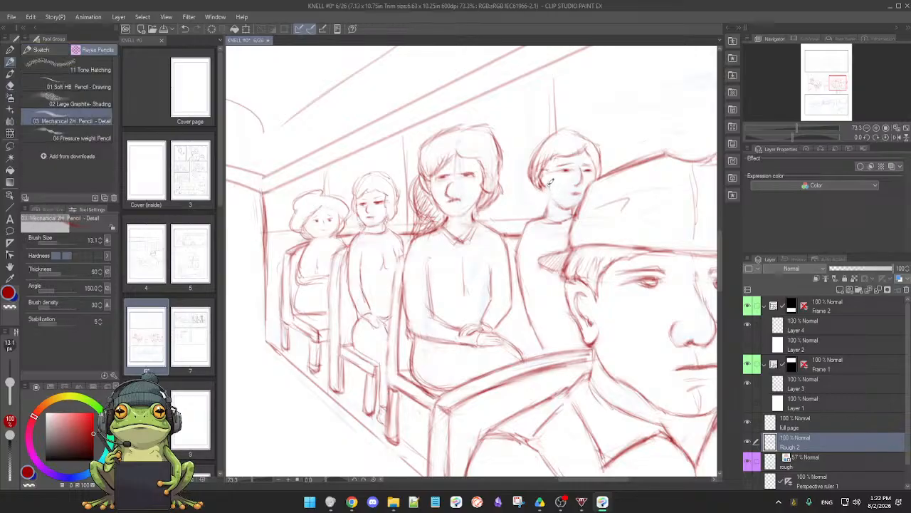
Rework the short-haired passenger's ear and jawline on a rotated canvas, alternating between the soft eraser and the mechanical pencil
left_click_drag(551, 179, 570, 296)
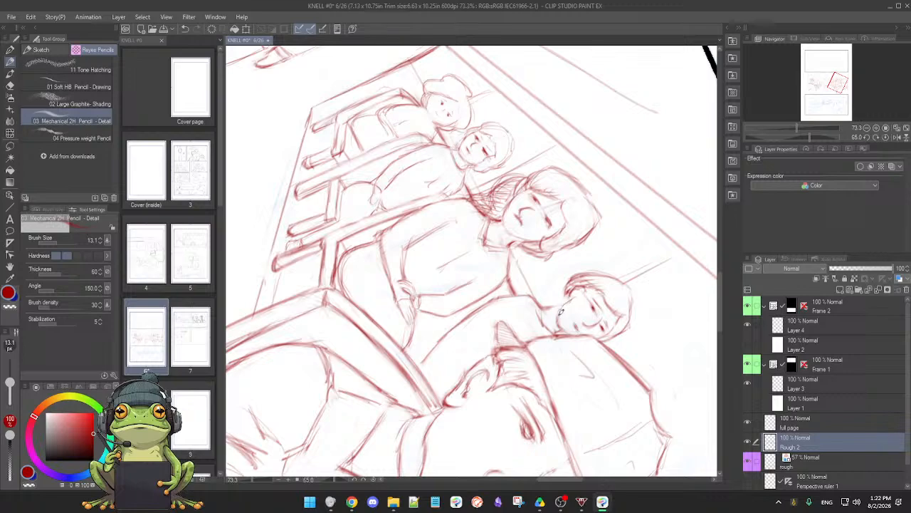
key("e")
mouse_move(559, 306)
left_mouse_down()
mouse_move(554, 317)
mouse_move(558, 308)
left_mouse_up()
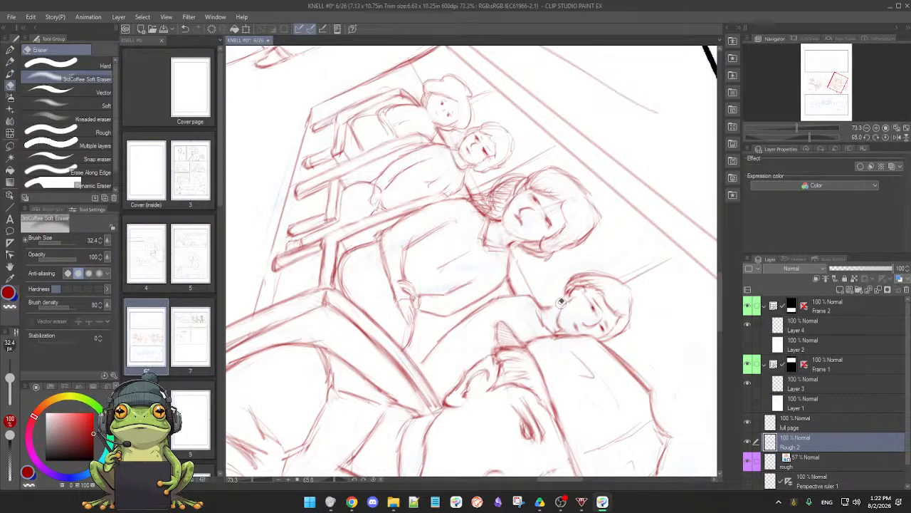
key("p")
key("e")
key("p")
left_click_drag(569, 304, 596, 243)
Clean up the short-haired passenger's chin and neck beside the cap, and refine the head's hair with pencil strokes
mouse_move(614, 309)
left_mouse_down()
mouse_move(621, 248)
mouse_move(577, 227)
left_mouse_up()
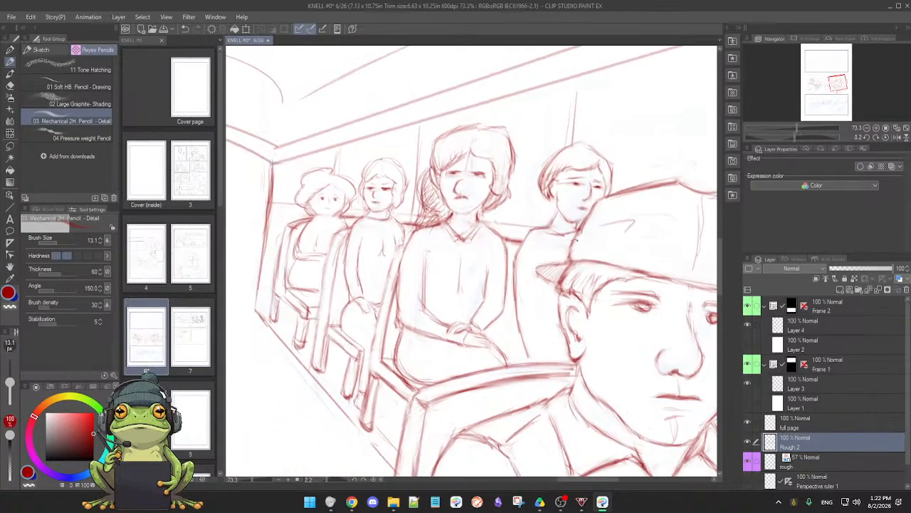
key("e")
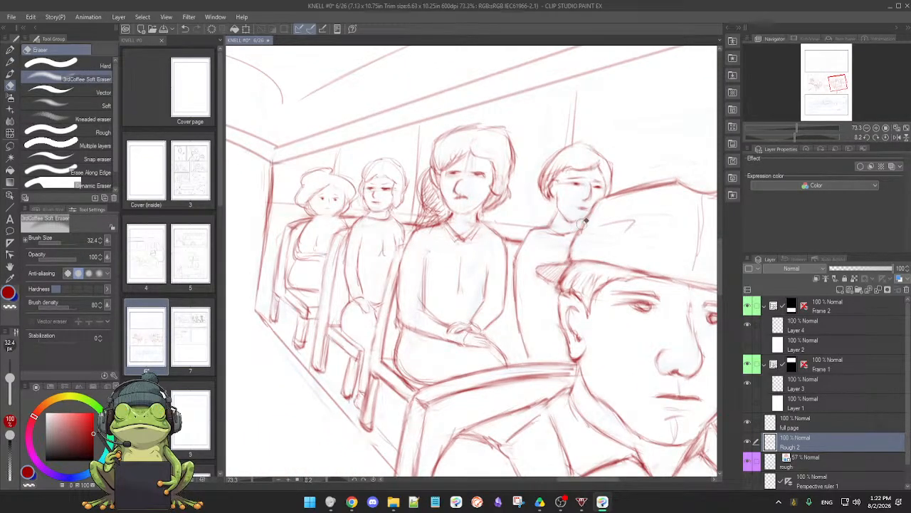
key("p")
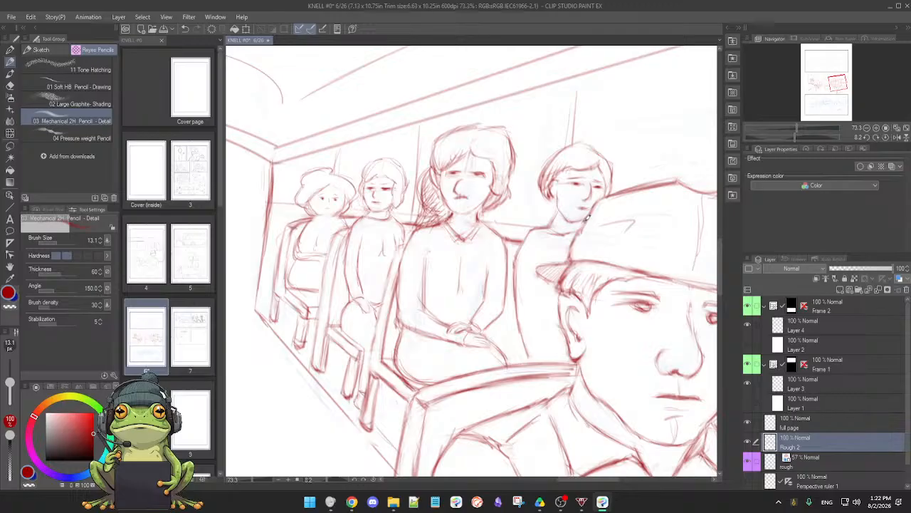
left_click_drag(571, 223, 552, 167)
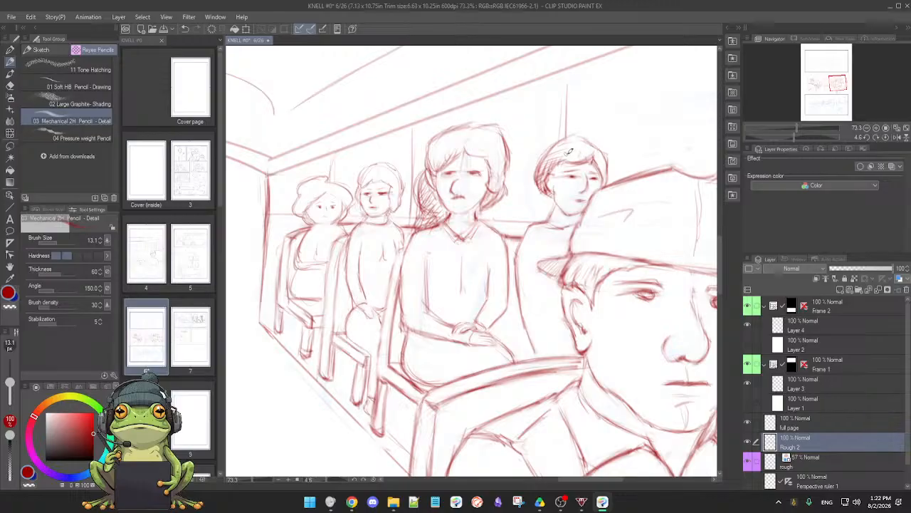
left_click_drag(601, 199, 610, 293)
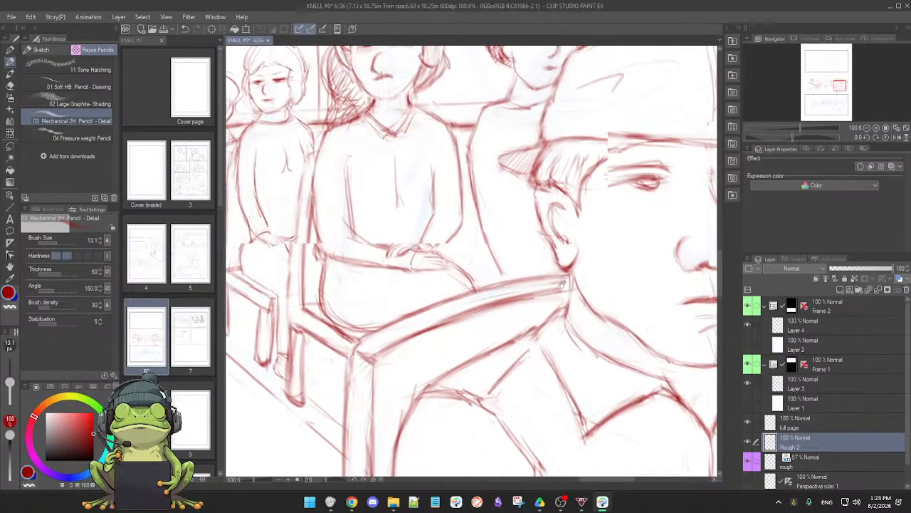
Tidy and redraw the top outline of the hair of the middle passenger in the collared shirt
left_click_drag(443, 176, 551, 312)
key("e")
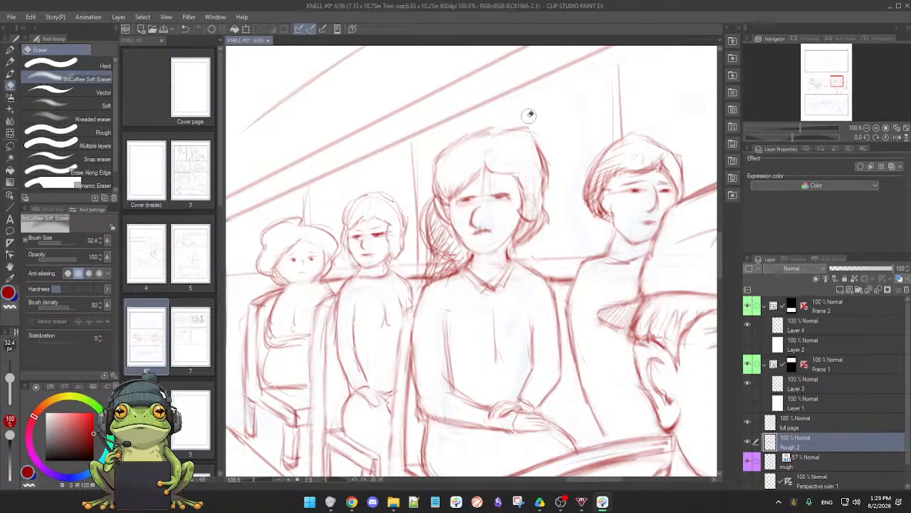
key("p")
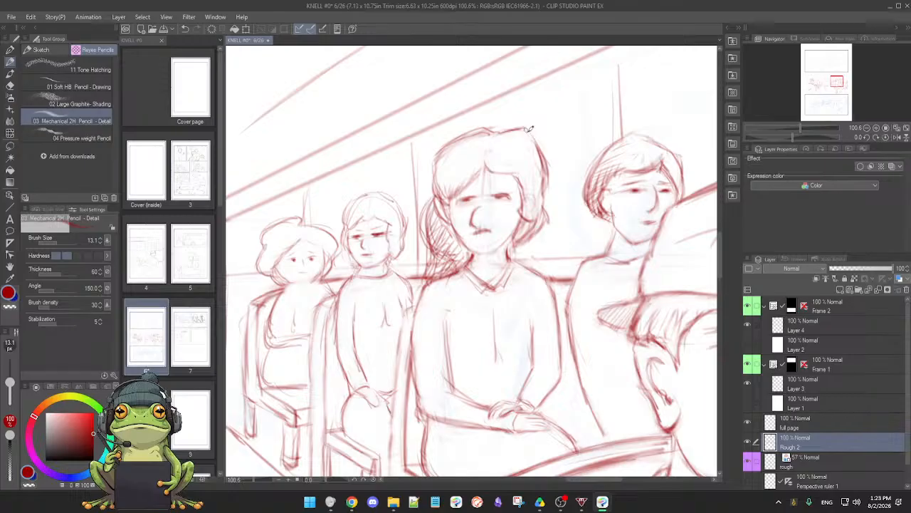
Rework the collared passenger's eyes and add furrowed brows, using the soft eraser and the mechanical pencil
key("e")
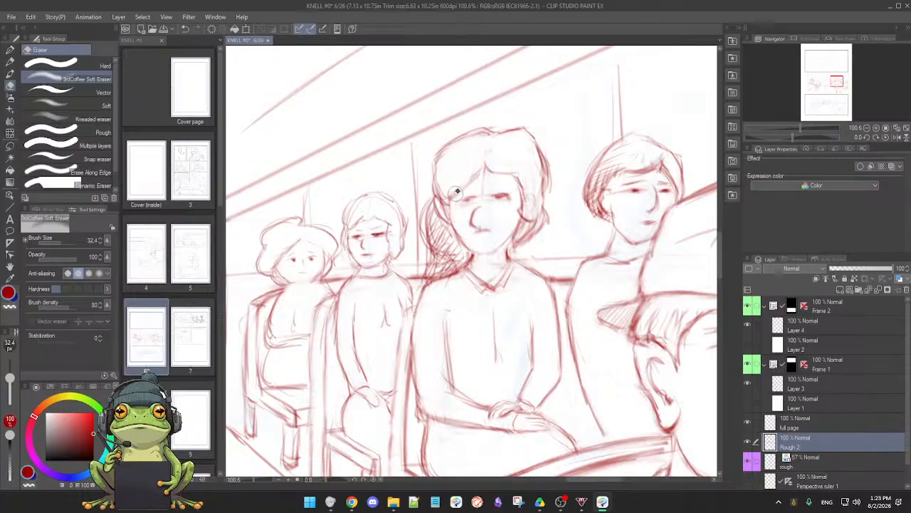
key("p")
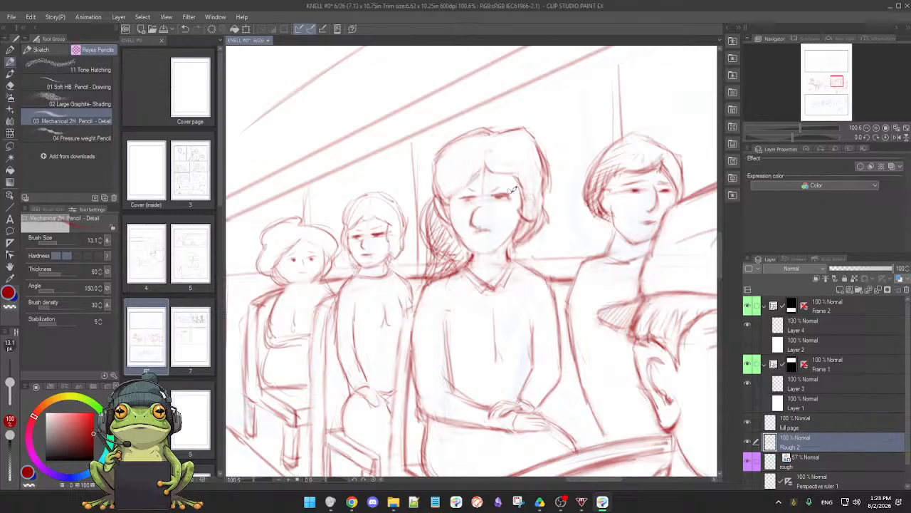
key("e")
key("b")
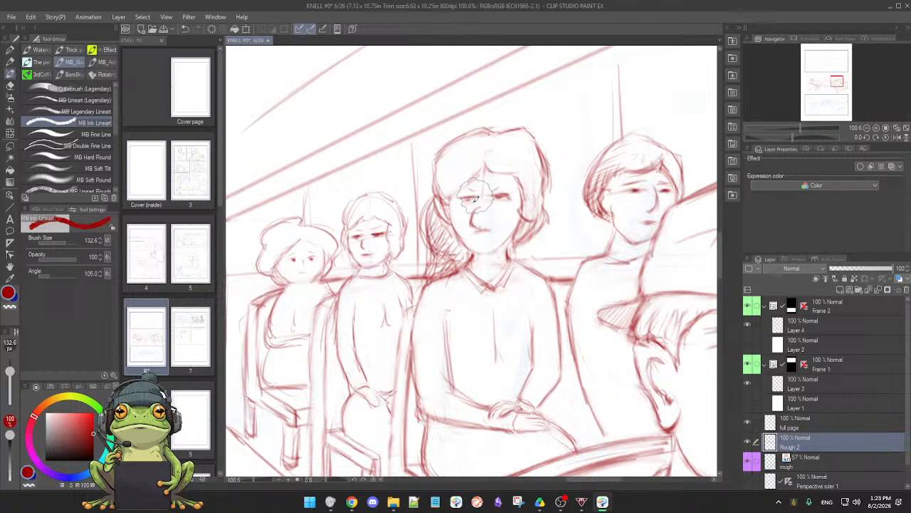
key("p")
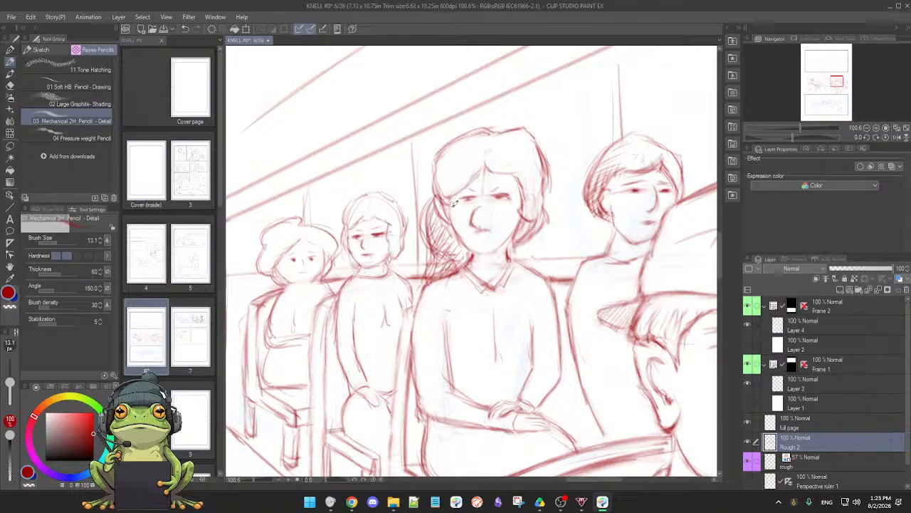
Refine the collared passenger's nose, brow area and mouth, erasing stray construction lines between the pencil strokes
key("e")
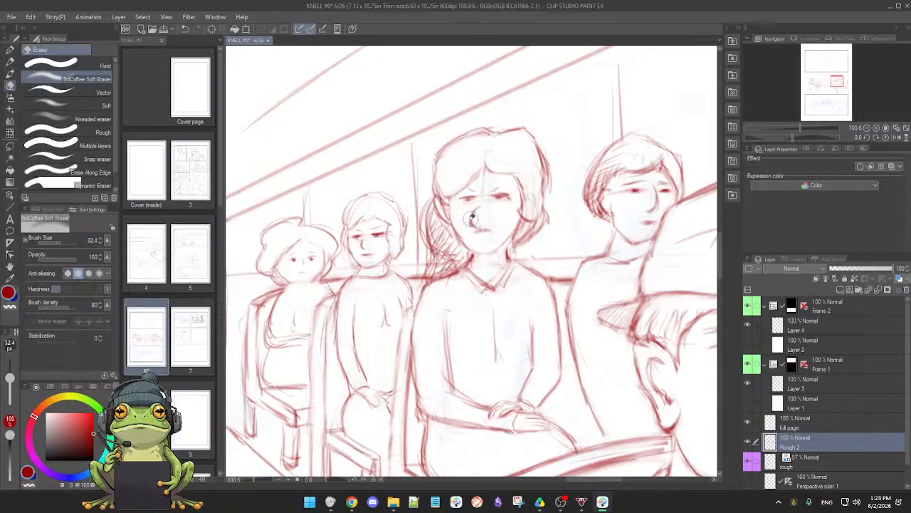
left_click_drag(475, 214, 479, 226)
key("p")
key("e")
key("p")
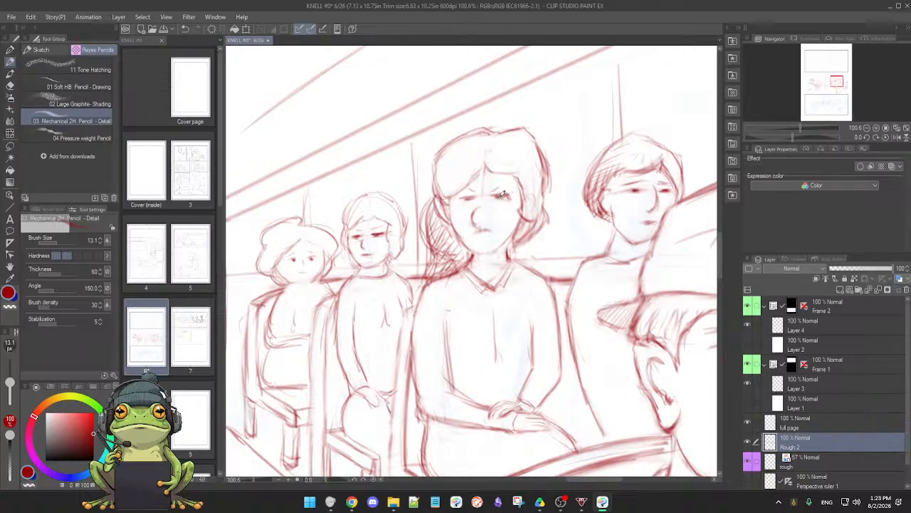
key("e")
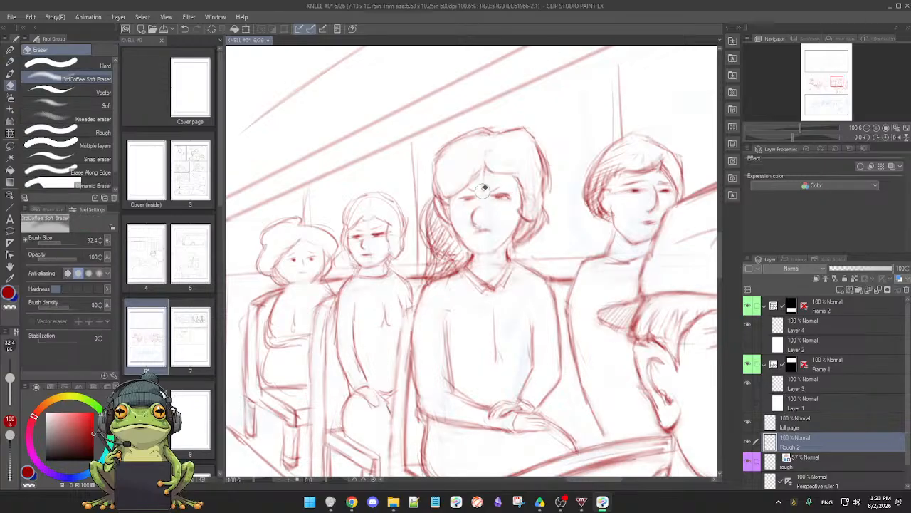
key("p")
key("e")
key("p")
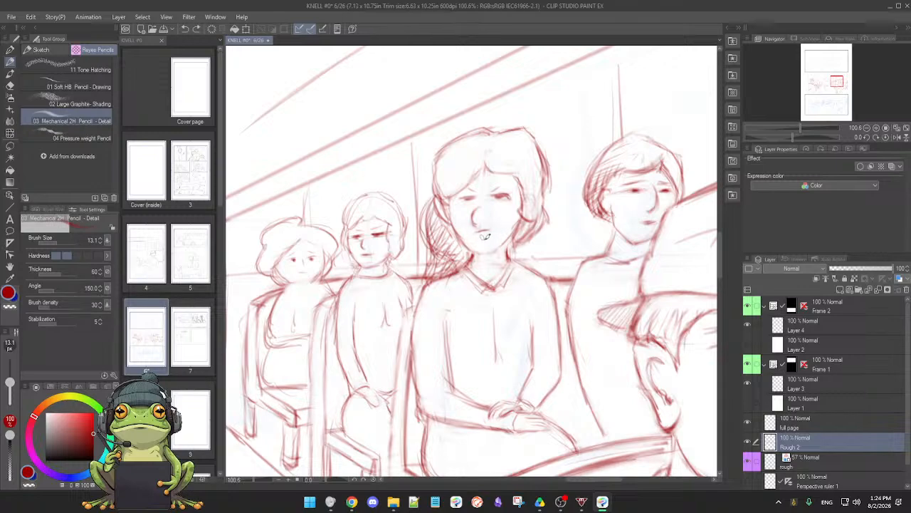
Clean up the collared passenger's chin and neck, and redraw the neck lines above the collar
key("e")
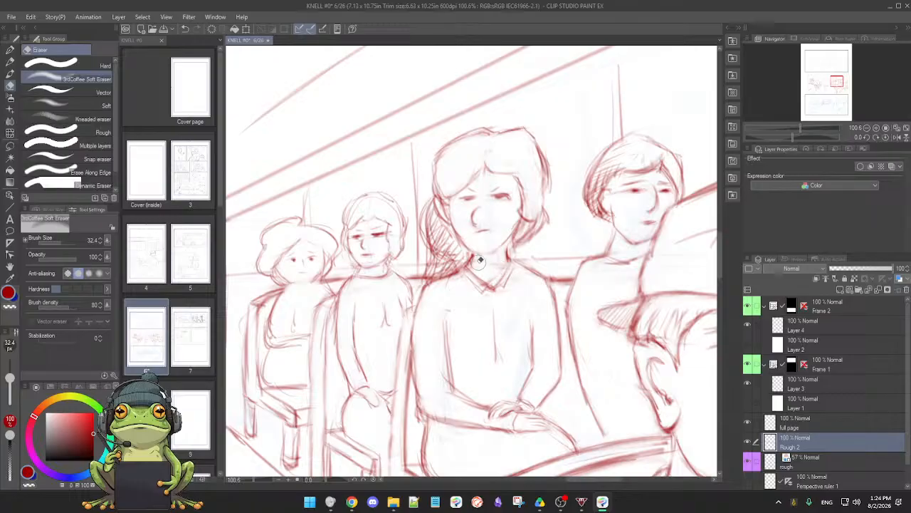
key("p")
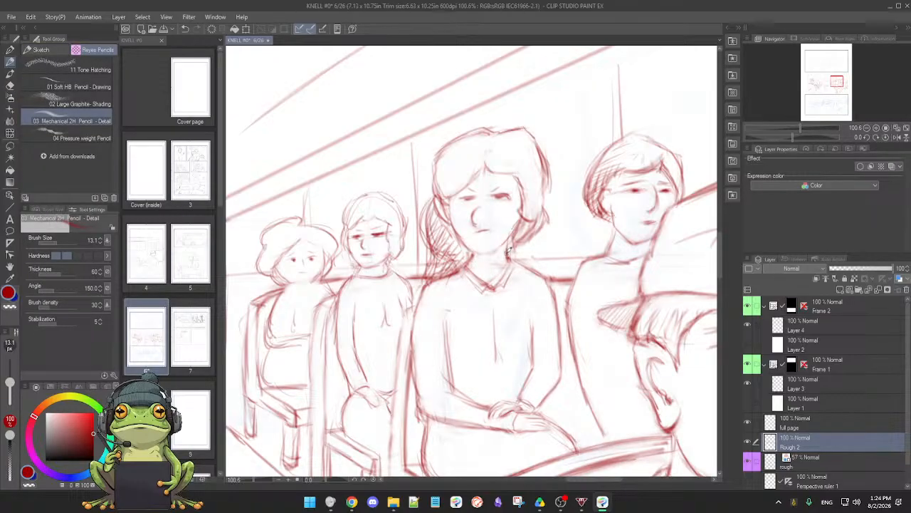
key("e")
key("p")
left_click_drag(539, 271, 534, 257)
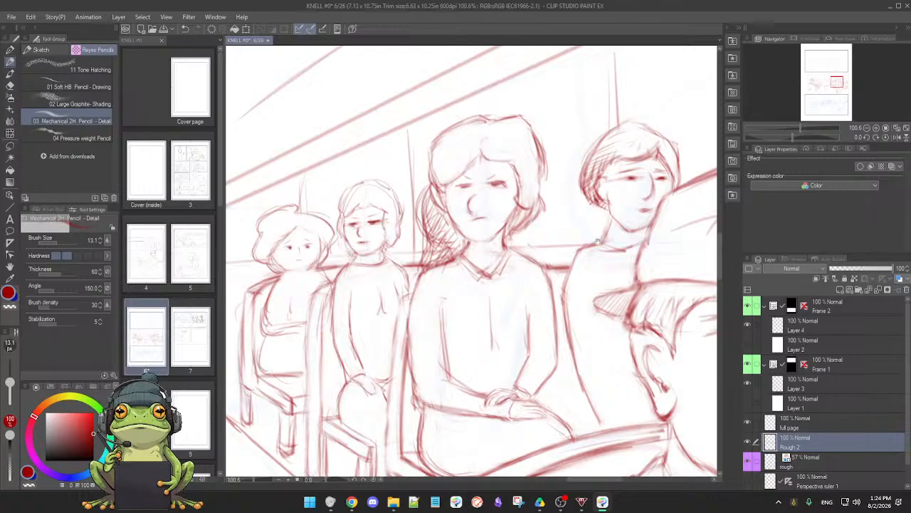
Rework the eyes and nose of the short-haired passenger behind the man in the cap, erasing the old nose lines
left_click_drag(597, 241, 567, 275)
key("e")
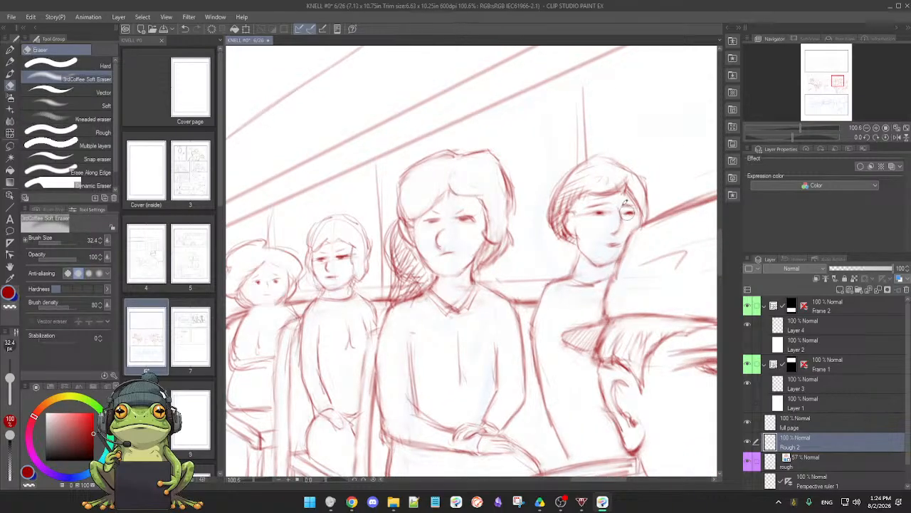
key("p")
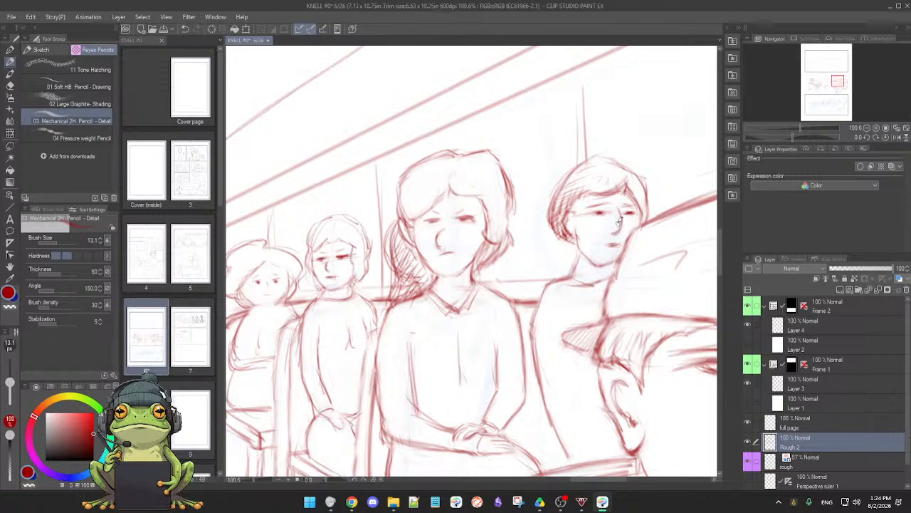
key("e")
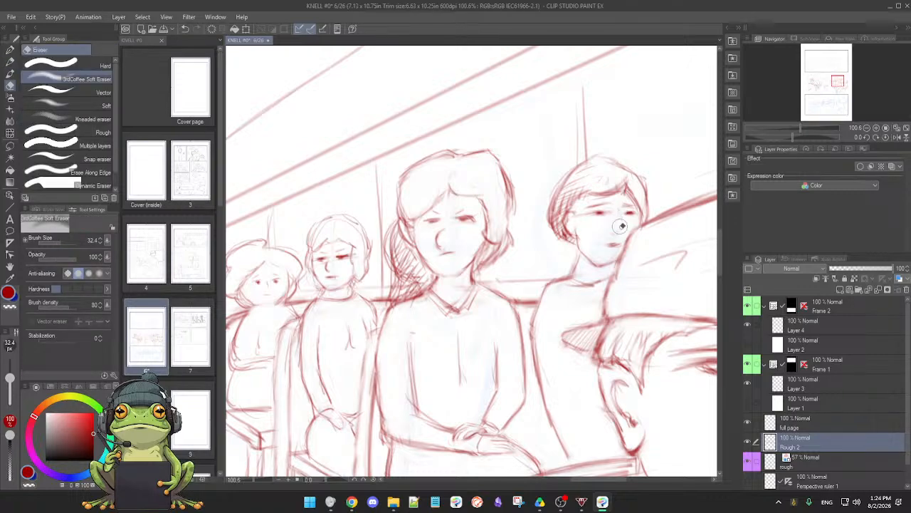
key("p")
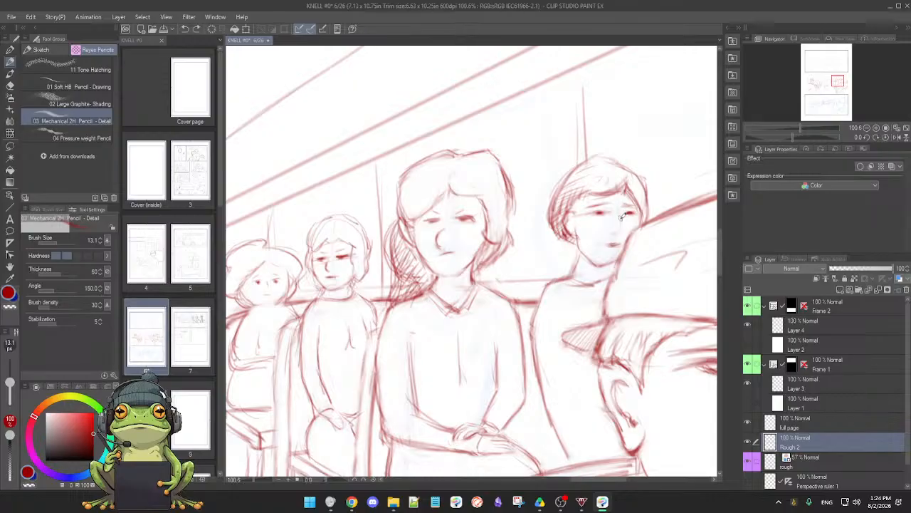
key("e")
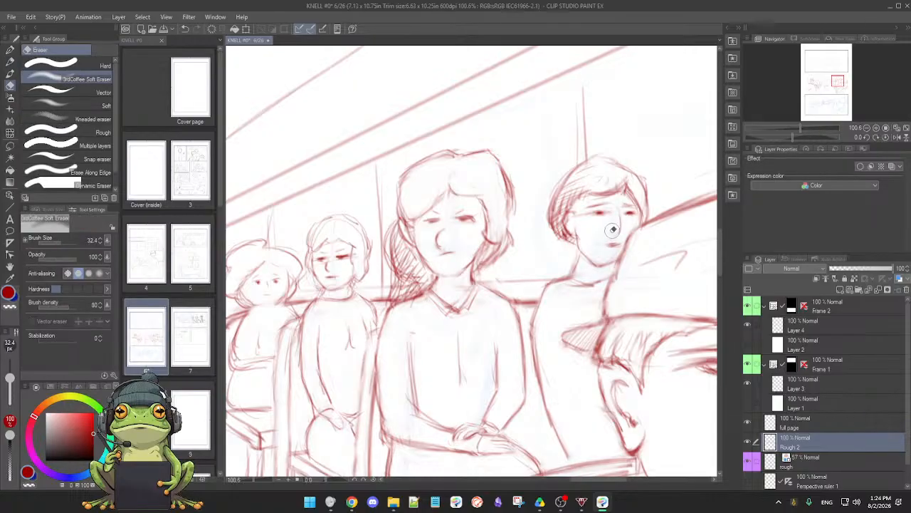
left_click_drag(613, 230, 615, 219)
key("p")
Refine the facial features of the rearmost passenger with the puffy hair, redrawing the nose with the mechanical pencil
mouse_move(438, 295)
left_mouse_down()
mouse_move(463, 276)
mouse_move(545, 271)
mouse_move(477, 283)
left_mouse_up()
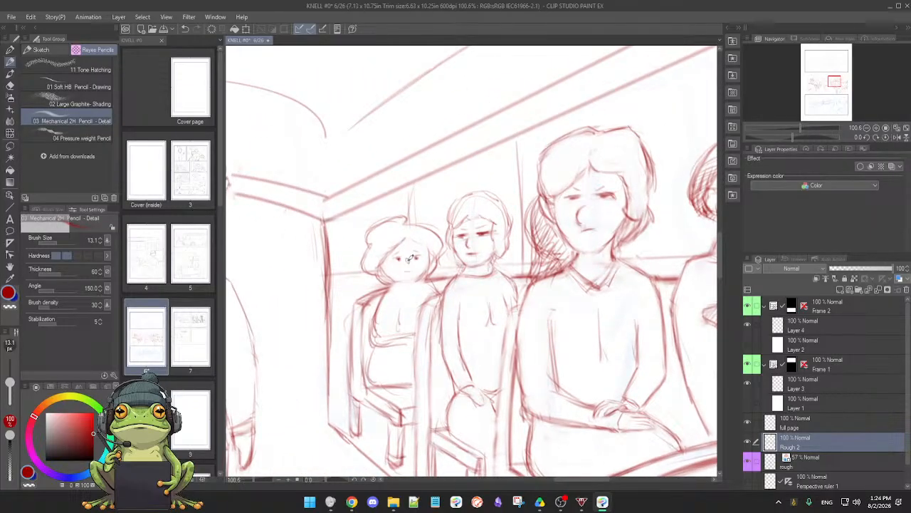
scroll(410, 275, "up", 5)
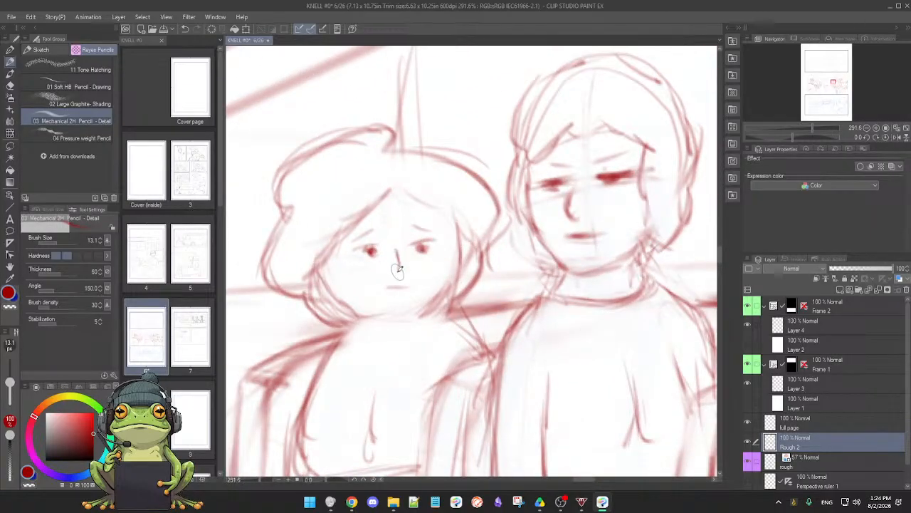
left_click_drag(386, 287, 429, 264)
Clean up and darken the rearmost passenger's hair outline, including the strands beside the face
key("e")
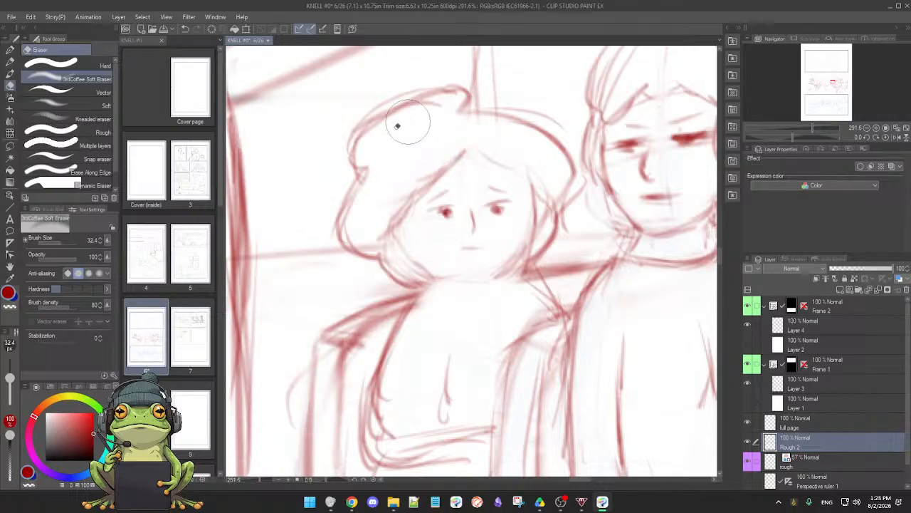
key("p")
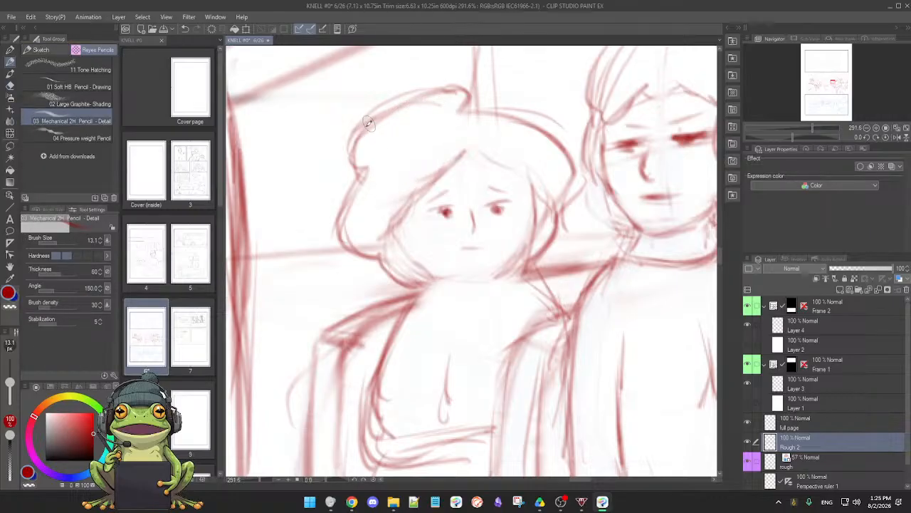
mouse_move(367, 124)
left_mouse_down()
mouse_move(421, 88)
mouse_move(372, 116)
mouse_move(449, 87)
left_mouse_up()
mouse_move(360, 132)
left_mouse_down()
mouse_move(352, 162)
mouse_move(367, 168)
mouse_move(340, 232)
mouse_move(348, 256)
mouse_move(348, 247)
mouse_move(379, 258)
left_mouse_up()
mouse_move(469, 90)
left_mouse_down()
mouse_move(483, 112)
mouse_move(454, 111)
mouse_move(511, 112)
mouse_move(495, 112)
mouse_move(552, 127)
mouse_move(521, 123)
mouse_move(572, 155)
mouse_move(556, 139)
mouse_move(571, 168)
mouse_move(557, 203)
left_mouse_up()
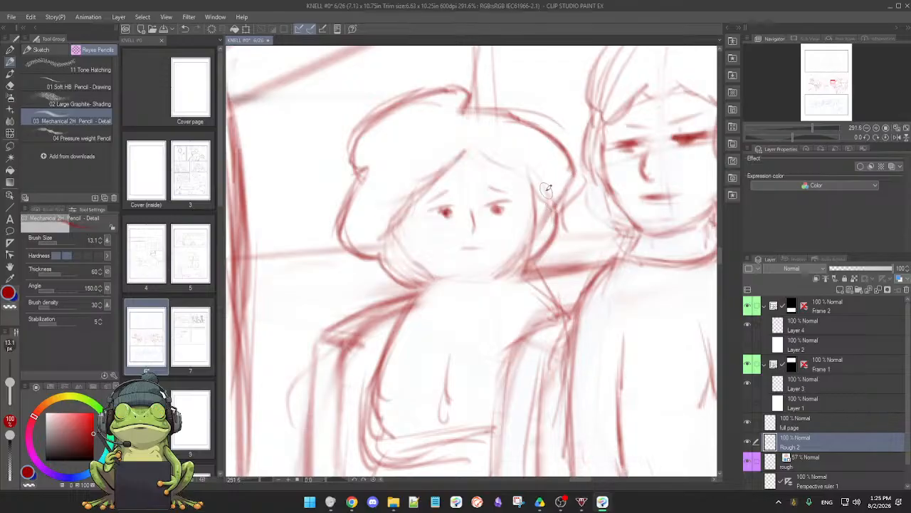
left_click_drag(552, 204, 532, 239)
mouse_move(537, 183)
left_mouse_down()
mouse_move(543, 229)
mouse_move(560, 220)
mouse_move(530, 262)
left_mouse_up()
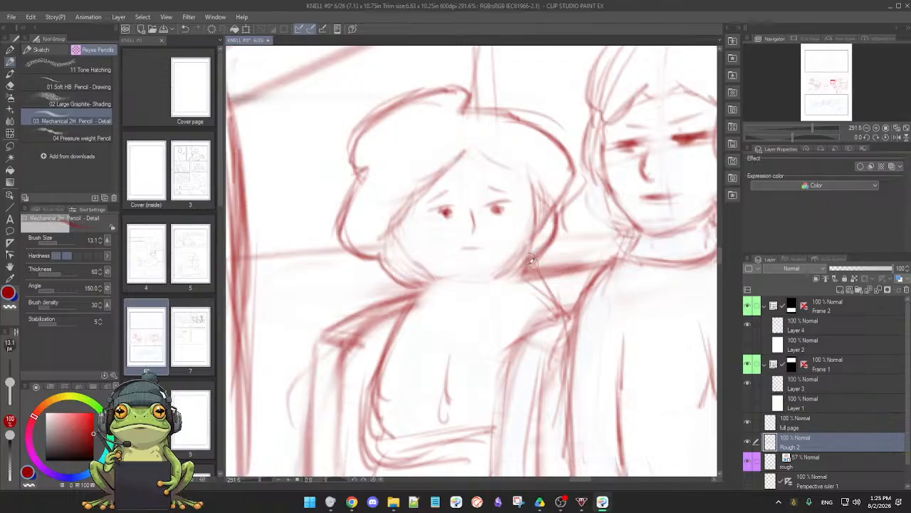
Redraw the rearmost passenger's cheek, jawline and chin, erasing the earlier overlapping lines
key("e")
mouse_move(406, 261)
left_mouse_down()
mouse_move(416, 263)
mouse_move(386, 238)
mouse_move(413, 257)
left_mouse_up()
key("p")
mouse_move(396, 225)
left_mouse_down()
mouse_move(462, 262)
mouse_move(539, 240)
mouse_move(425, 266)
left_mouse_up()
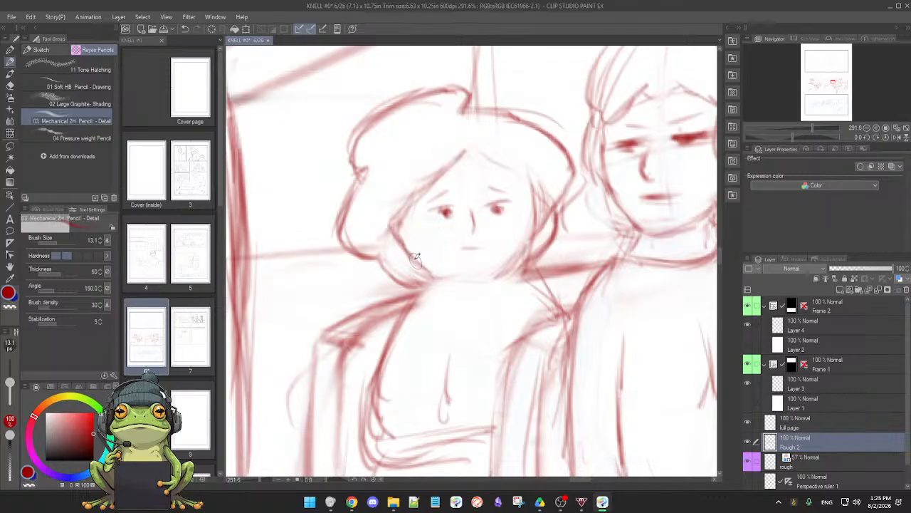
key("e")
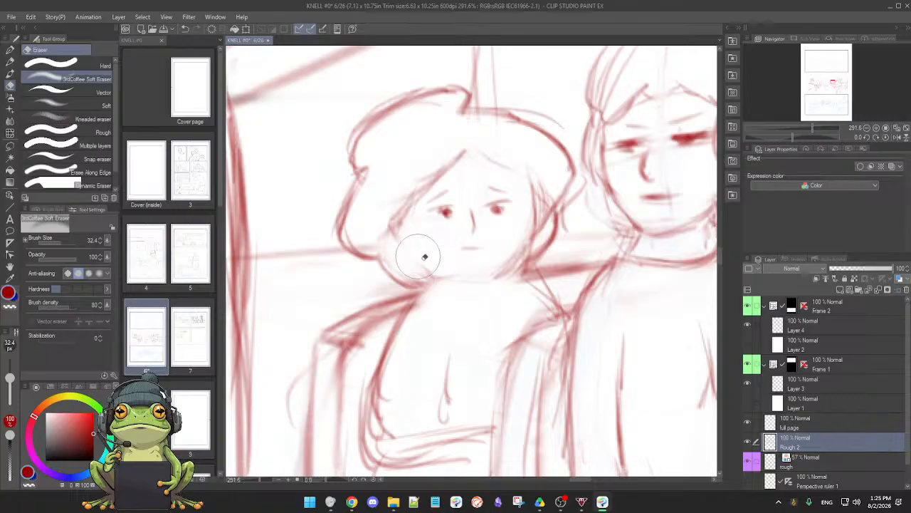
key("p")
mouse_move(403, 229)
left_mouse_down()
mouse_move(423, 267)
mouse_move(405, 235)
mouse_move(435, 283)
left_mouse_up()
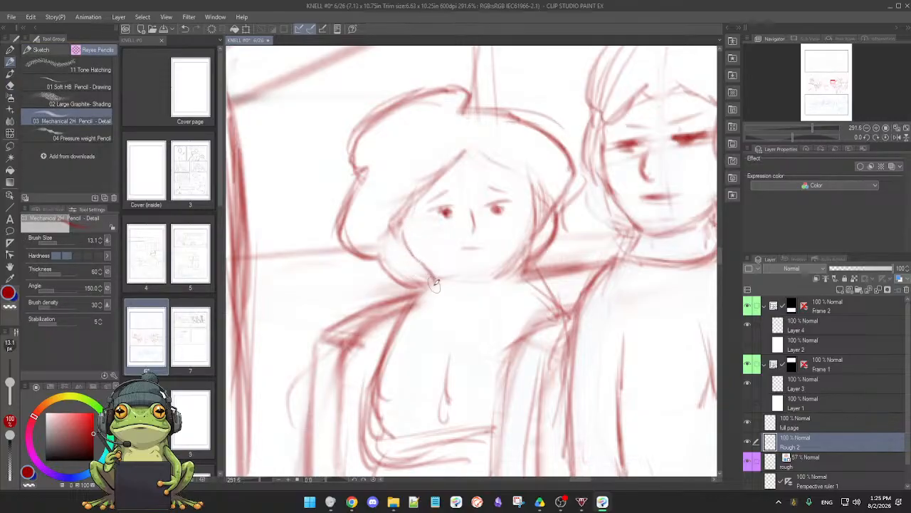
left_click_drag(403, 219, 431, 275)
key("e")
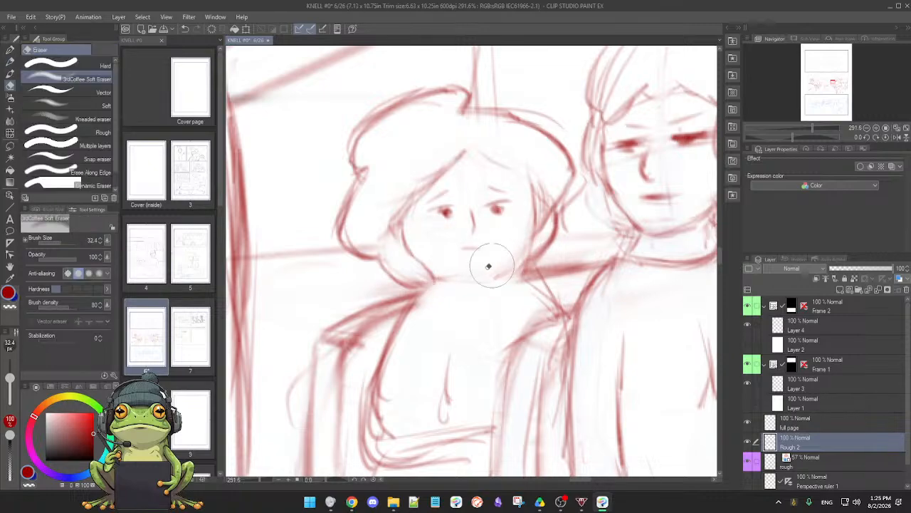
key("p")
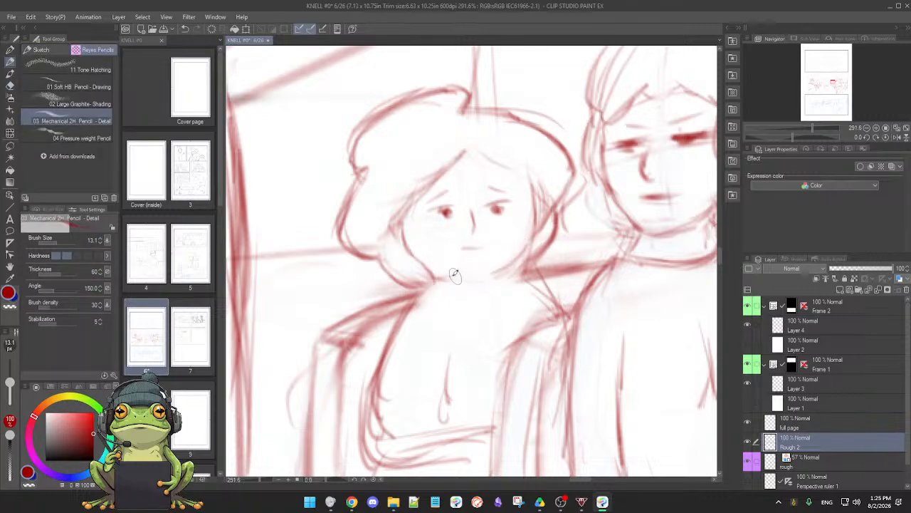
mouse_move(467, 278)
left_mouse_down()
mouse_move(486, 280)
mouse_move(443, 273)
left_mouse_up()
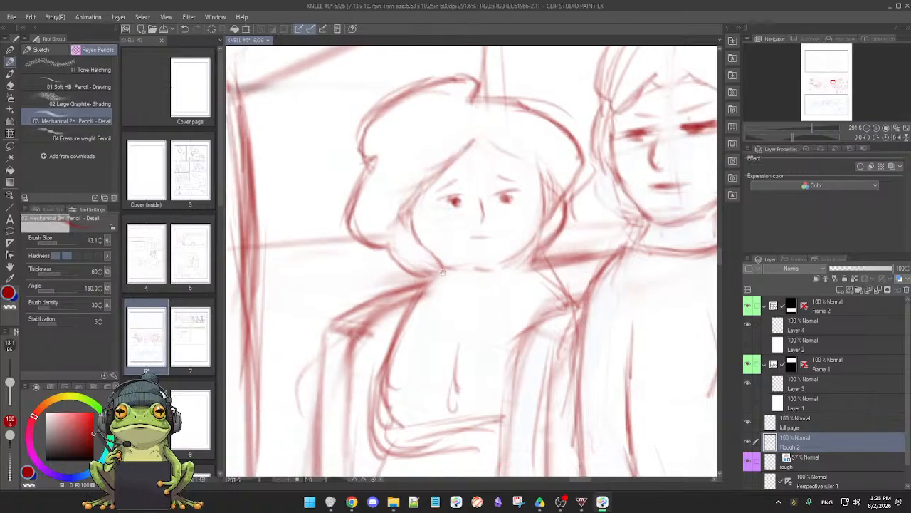
Erase the rearmost passenger's stray chest lines, and redraw the upper arm and folded forearm with firmer strokes
left_click_drag(440, 328, 438, 283)
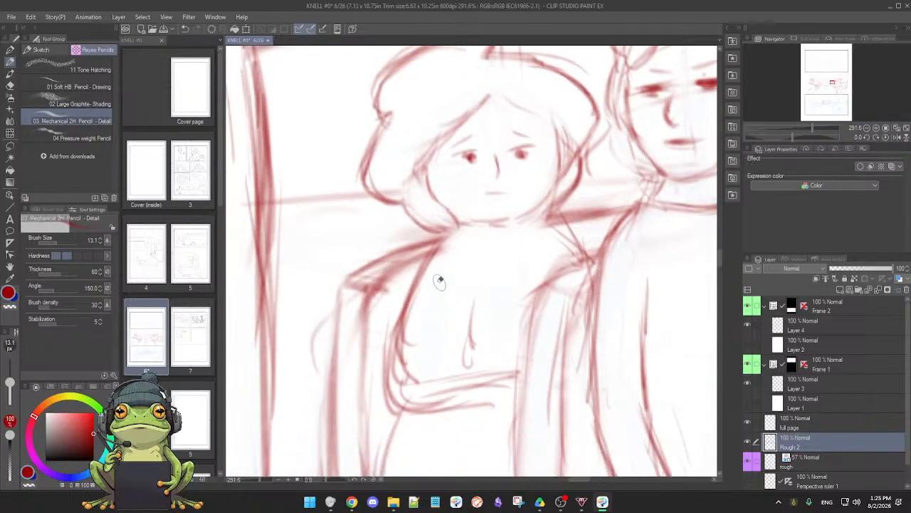
key("e")
mouse_move(426, 323)
left_mouse_down()
mouse_move(421, 347)
mouse_move(477, 316)
mouse_move(417, 360)
left_mouse_up()
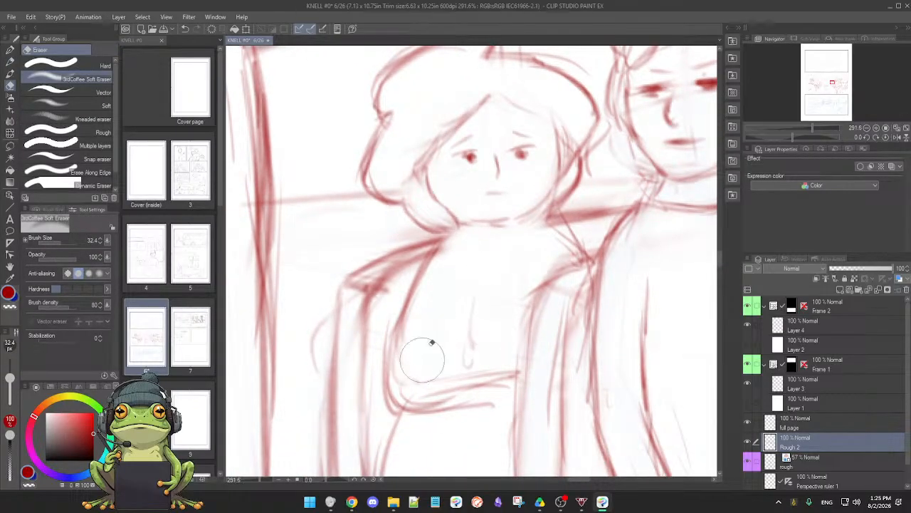
key("p")
mouse_move(427, 263)
left_mouse_down()
mouse_move(396, 339)
mouse_move(411, 306)
mouse_move(404, 311)
mouse_move(391, 378)
left_mouse_up()
left_click_drag(398, 334, 396, 407)
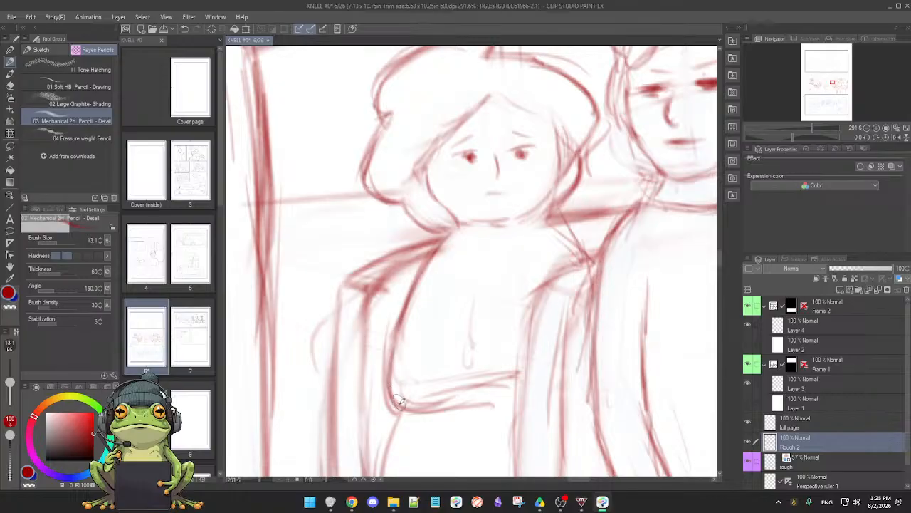
key("e")
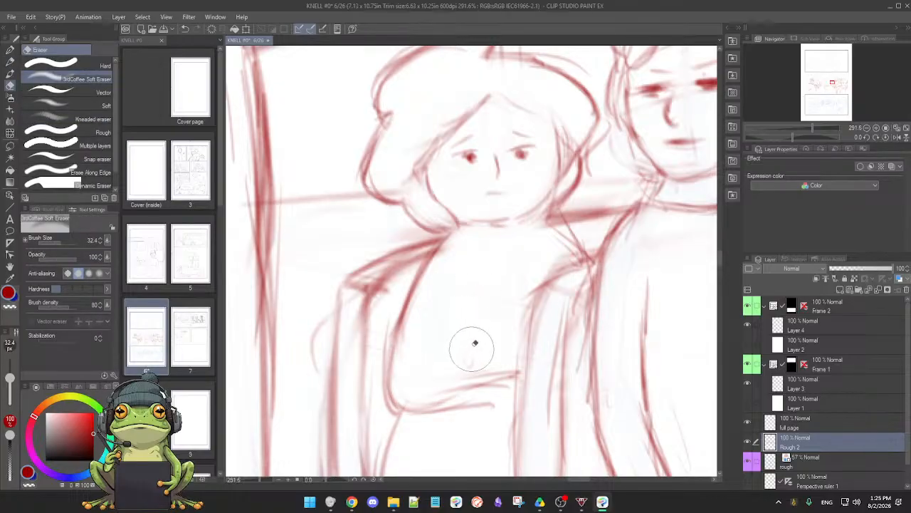
key("p")
left_click_drag(433, 403, 507, 388)
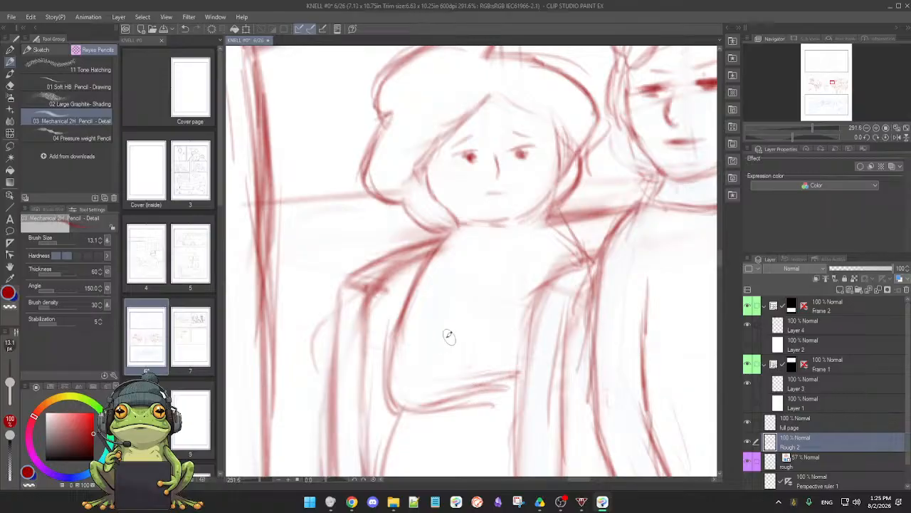
Redraw the rearmost passenger's folded forearms and hand higher on the torso, erase the old forearm lines, and add a pointed neckline
mouse_move(463, 305)
left_mouse_down()
mouse_move(442, 351)
mouse_move(508, 345)
left_mouse_up()
key("e")
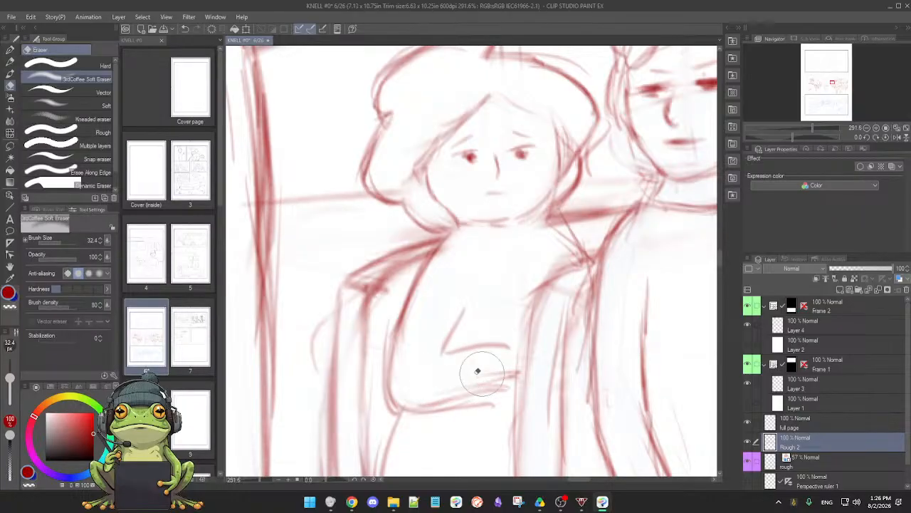
mouse_move(427, 424)
left_mouse_down()
mouse_move(493, 411)
mouse_move(465, 416)
mouse_move(500, 405)
mouse_move(482, 411)
mouse_move(505, 391)
mouse_move(437, 423)
mouse_move(464, 405)
mouse_move(434, 406)
left_mouse_up()
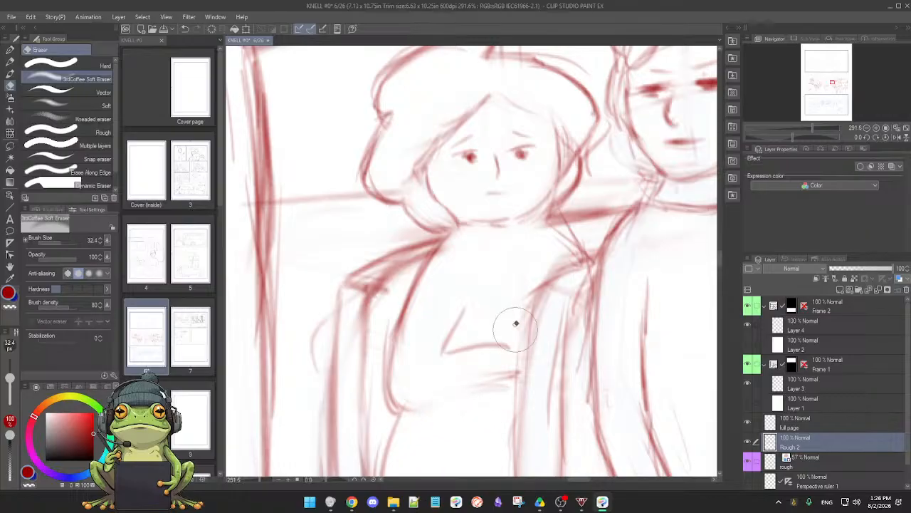
key("p")
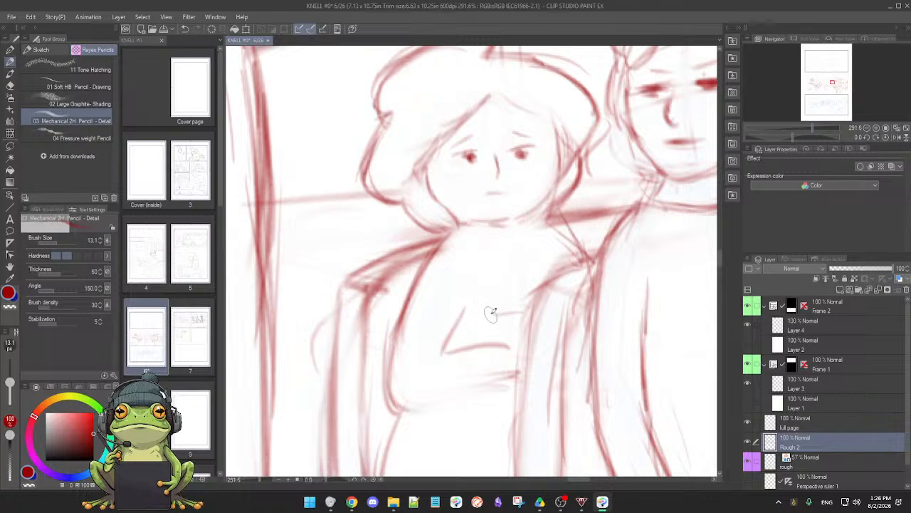
mouse_move(486, 343)
left_mouse_down()
mouse_move(522, 333)
mouse_move(490, 340)
mouse_move(514, 333)
mouse_move(518, 358)
left_mouse_up()
left_click_drag(494, 314, 522, 311)
mouse_move(459, 224)
left_mouse_down()
mouse_move(513, 243)
mouse_move(497, 237)
mouse_move(515, 242)
mouse_move(543, 220)
mouse_move(534, 220)
mouse_move(541, 207)
mouse_move(509, 245)
left_mouse_up()
Erase the stray lines by the rearmost passenger's shoulder and redraw the top and near edge of the middle passenger's seat back
key("e")
key("p")
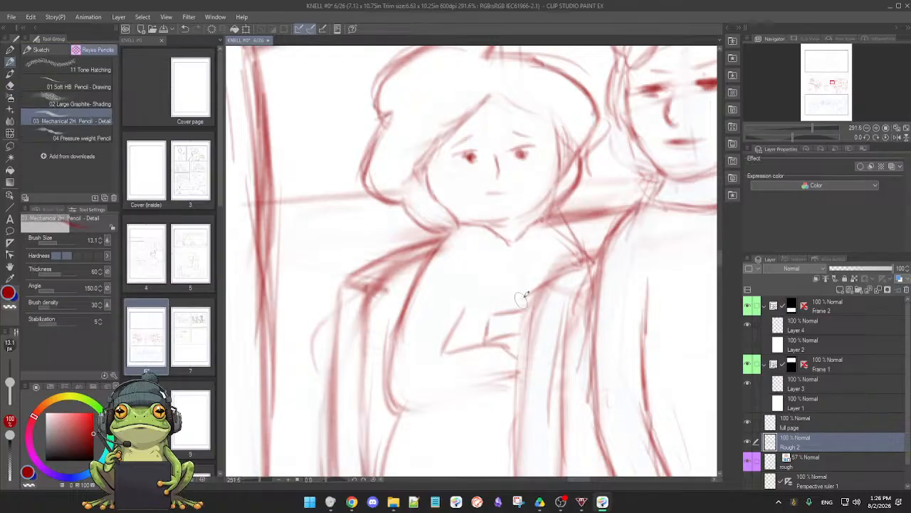
key("e")
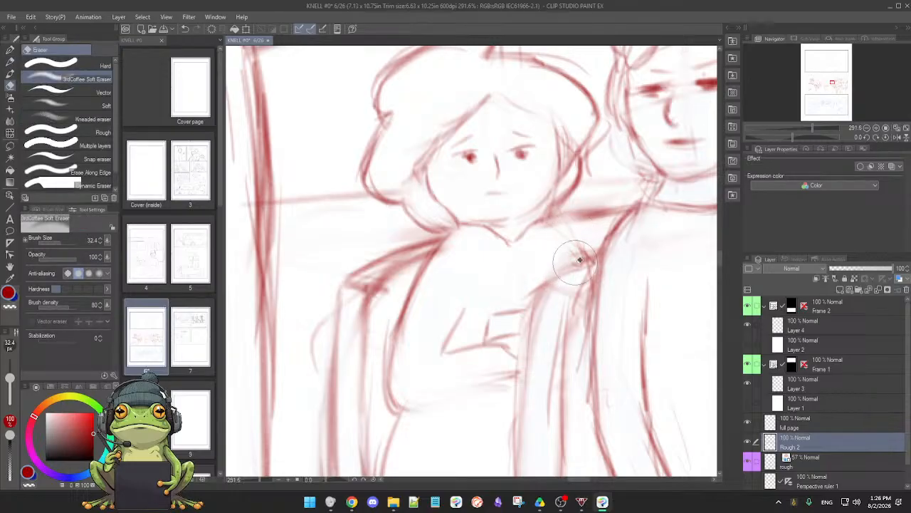
key("p")
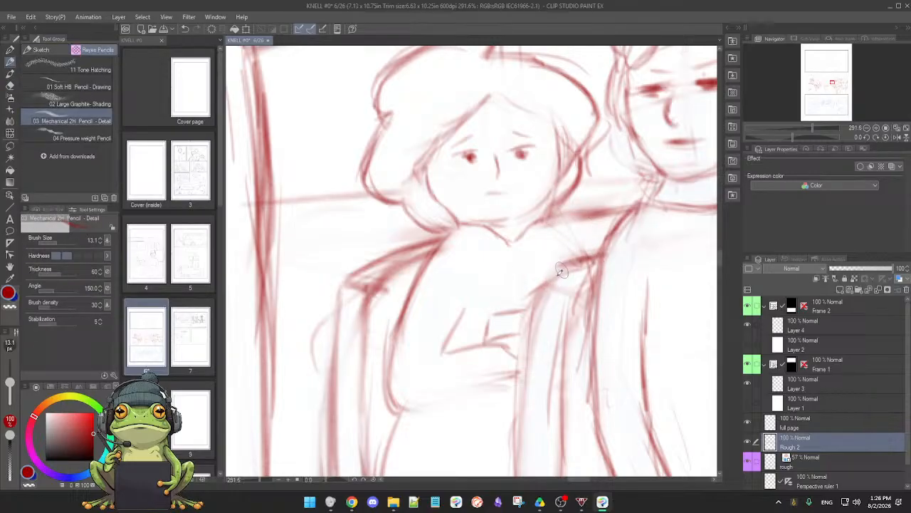
left_click_drag(545, 271, 519, 402)
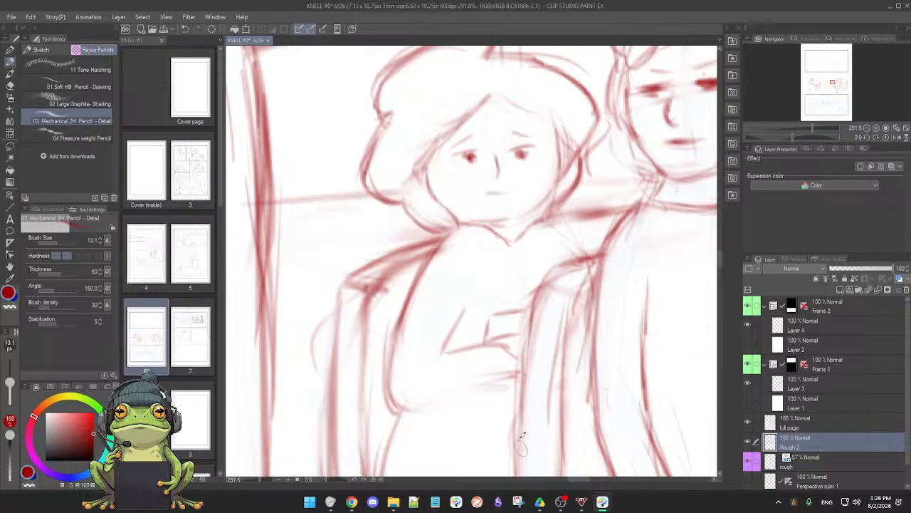
key("e")
key("p")
mouse_move(538, 285)
left_mouse_down()
mouse_move(517, 387)
mouse_move(531, 311)
mouse_move(521, 438)
left_mouse_up()
Erase the rough lines inside the middle passenger's seat back and redraw its inner edge with a firmer stroke
key("e")
left_click_drag(546, 345, 544, 420)
key("p")
mouse_move(581, 281)
left_mouse_down()
mouse_move(566, 320)
mouse_move(562, 469)
left_mouse_up()
Lighten the middle passenger's overlapping shoulder lines and redraw the shoulder as one cleaner curve
left_click_drag(626, 327, 557, 304)
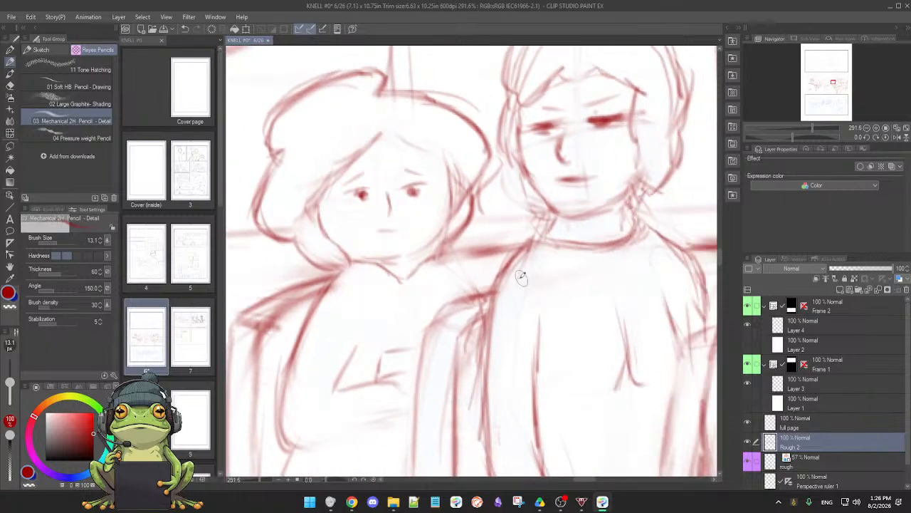
key("e")
mouse_move(521, 266)
left_mouse_down()
mouse_move(531, 261)
mouse_move(502, 302)
left_mouse_up()
key("p")
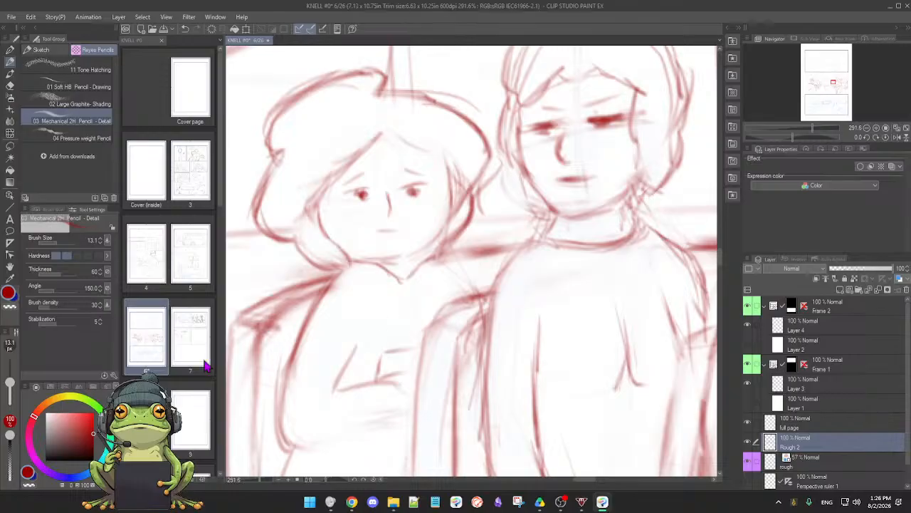
Reduce the soft eraser size to 11 and clean up the seat-back corner where it meets the middle passenger's arm
key("e")
left_click_drag(9, 378, 8, 386)
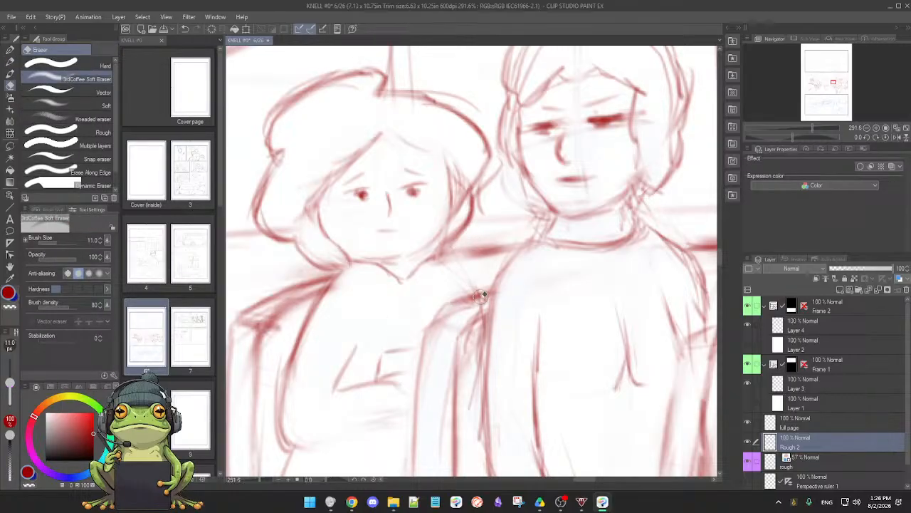
key("p")
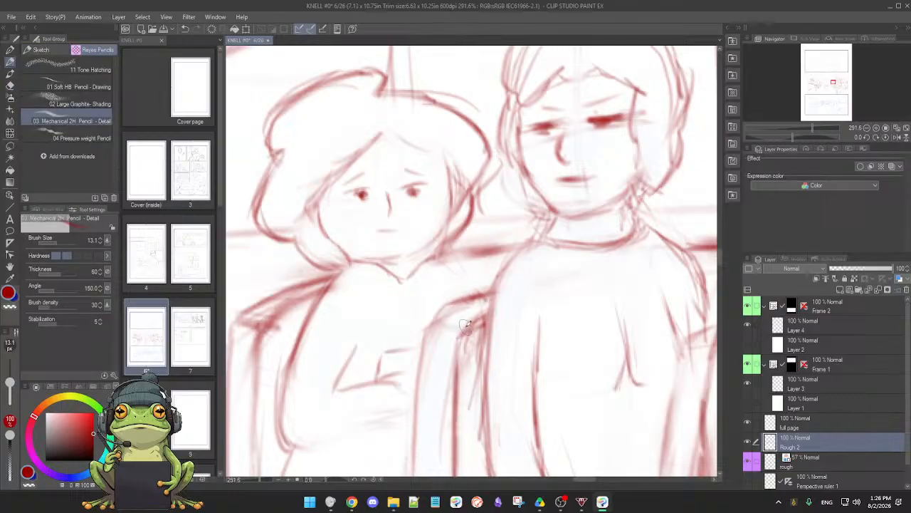
key("e")
left_click_drag(469, 324, 479, 435)
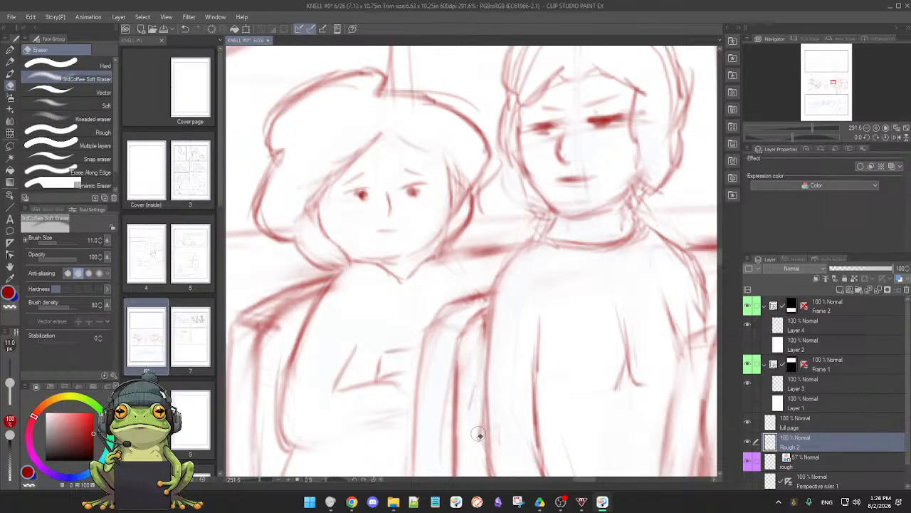
Clean up and darken the outlines of the middle passenger's sleeve and forearm down to the wrist
left_click_drag(509, 393, 507, 292)
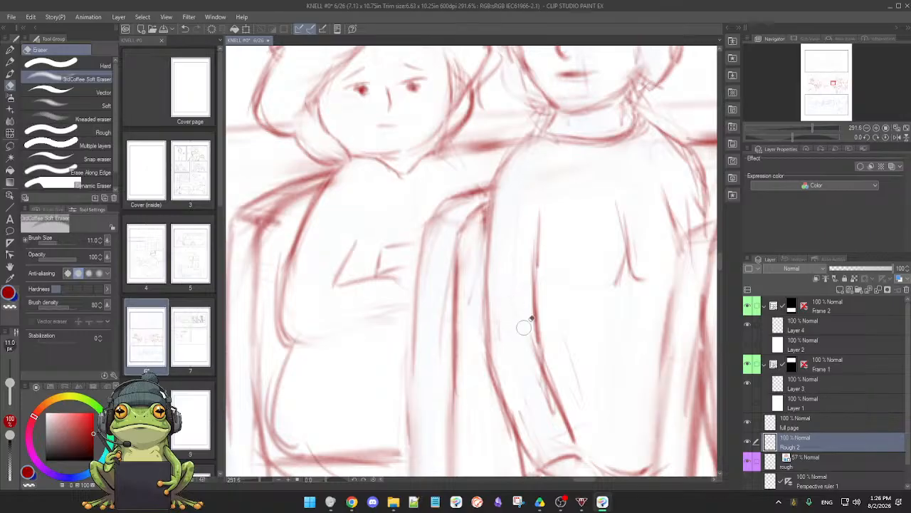
key("p")
scroll(524, 326, "down", 5)
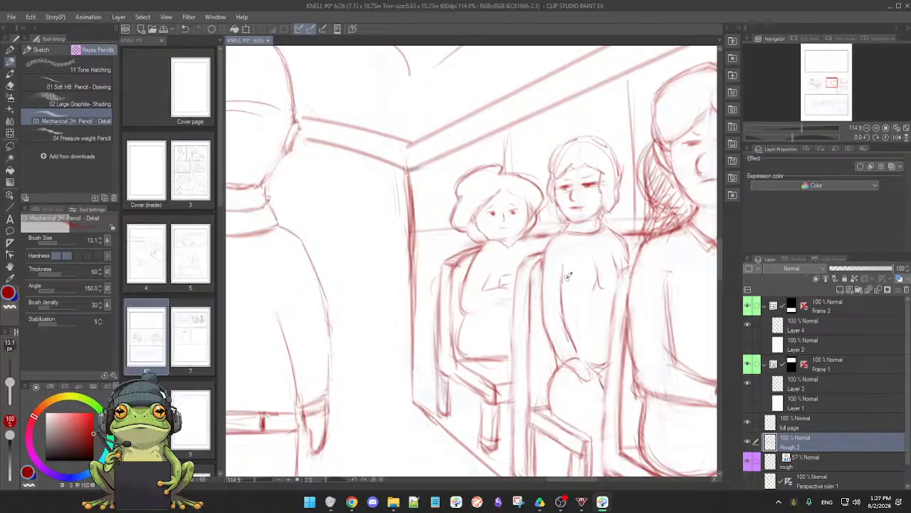
scroll(589, 324, "up", 3)
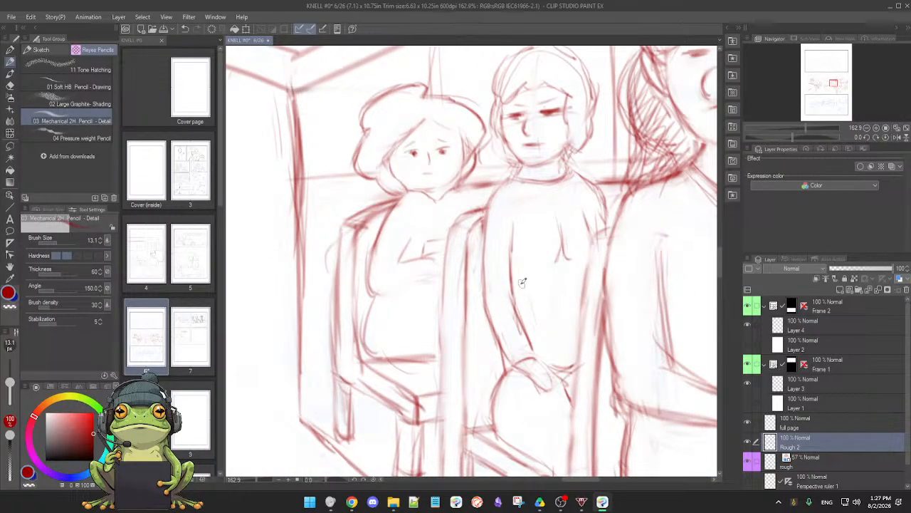
key("e")
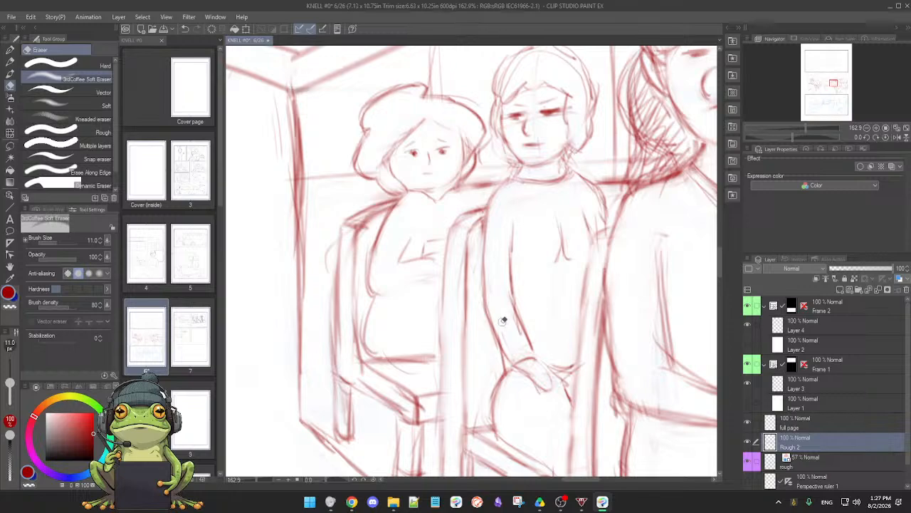
key("p")
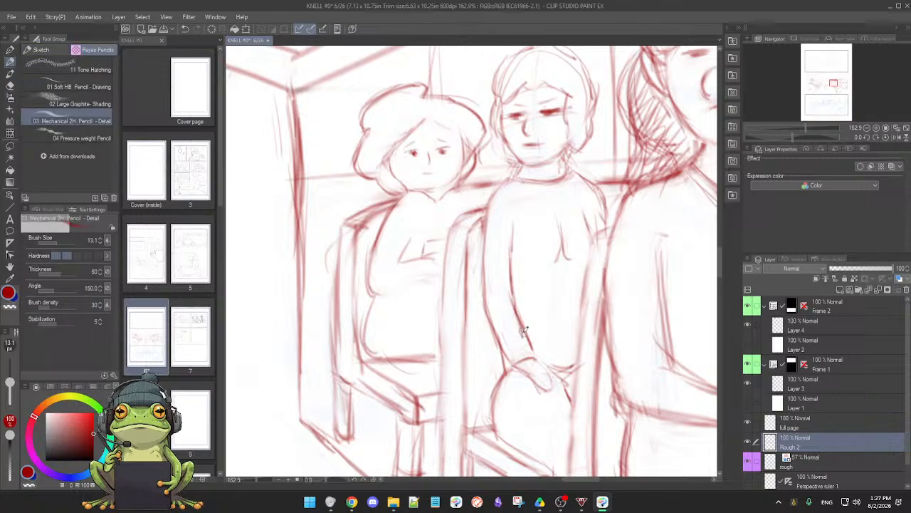
key("e")
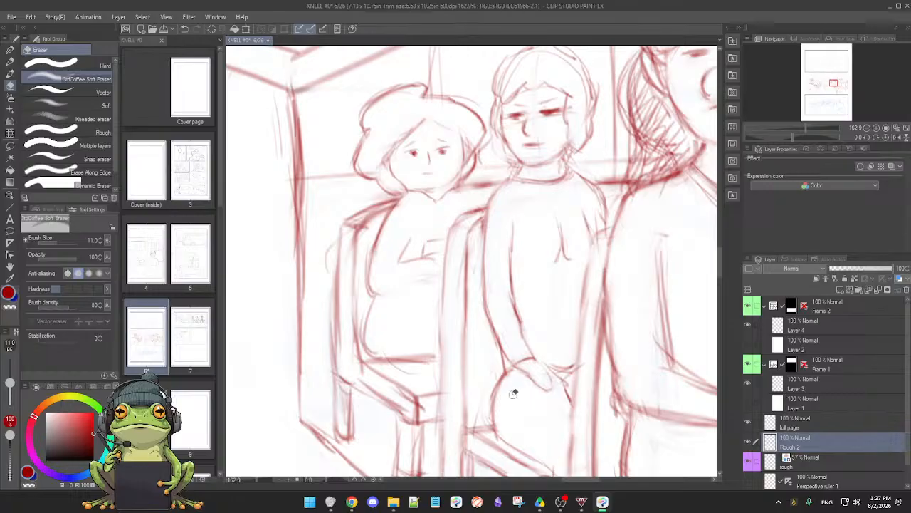
key("p")
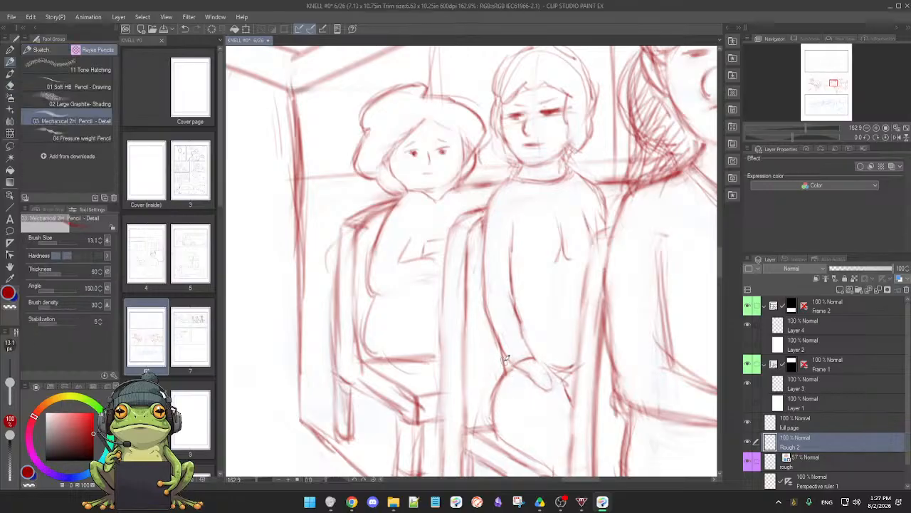
Redraw the middle passenger's thigh outline and resting hand, and replace the old waistline with a cleaner shirt hem
left_click_drag(503, 364, 491, 407)
key("e")
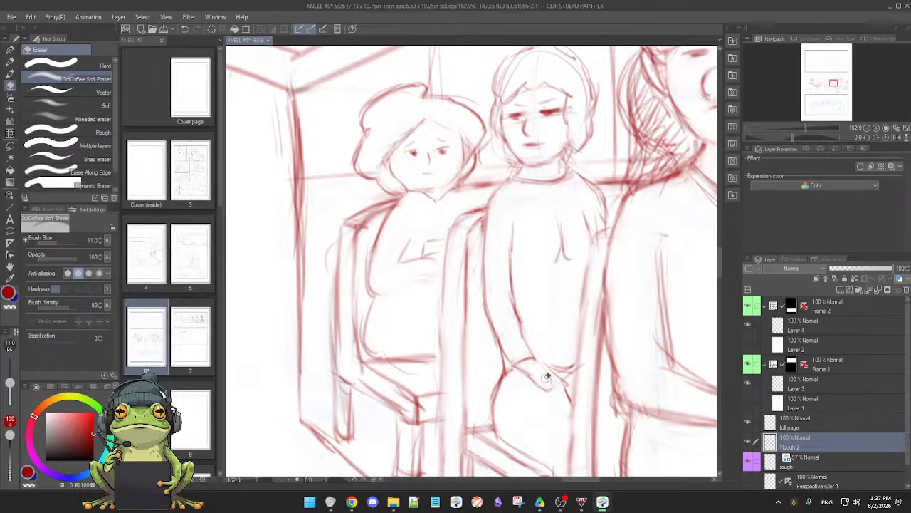
mouse_move(546, 378)
left_mouse_down()
mouse_move(547, 368)
mouse_move(572, 368)
mouse_move(550, 370)
left_mouse_up()
key("p")
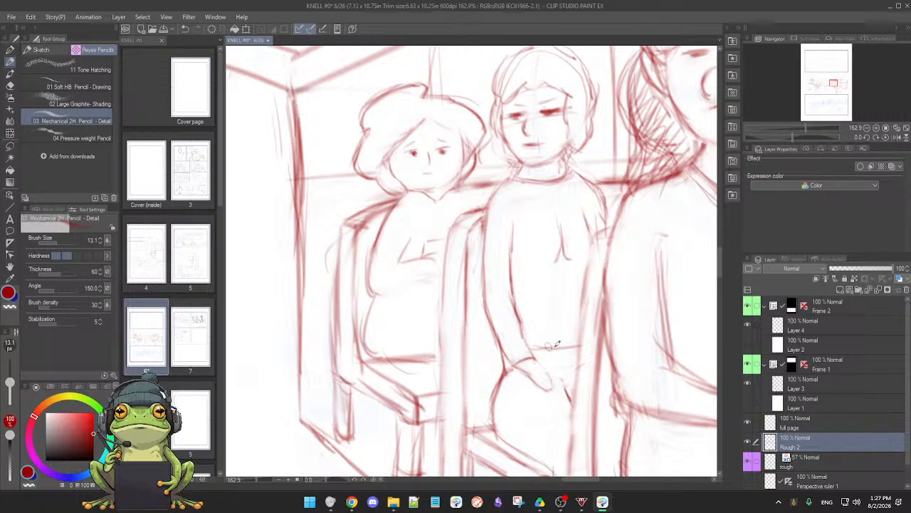
Replace the middle passenger's forked chest crease with a single light fold line, and save the page
key("e")
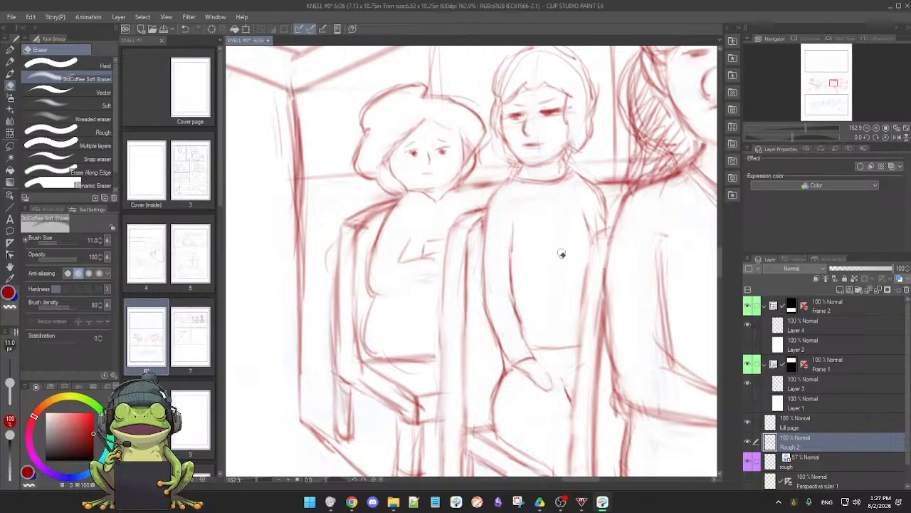
key("p")
key("ctrl+s")
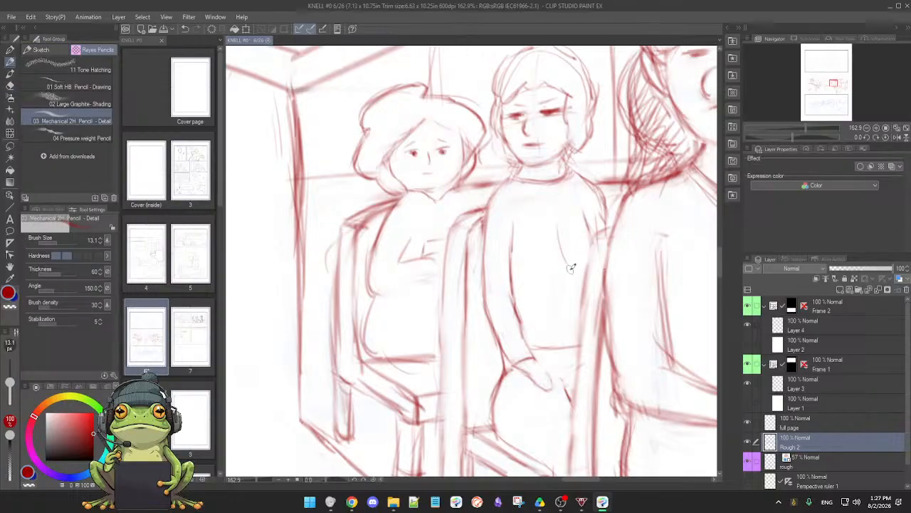
left_click_drag(572, 269, 571, 270)
key("ctrl+z")
left_click_drag(562, 235, 551, 271)
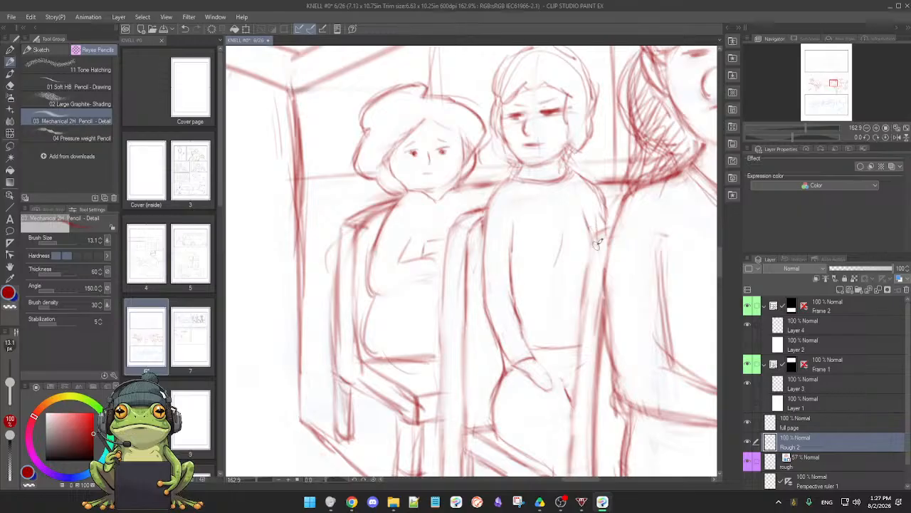
Clean up the middle passenger's far shoulder and upper arm, and redraw the collar with a firmer curve
key("e")
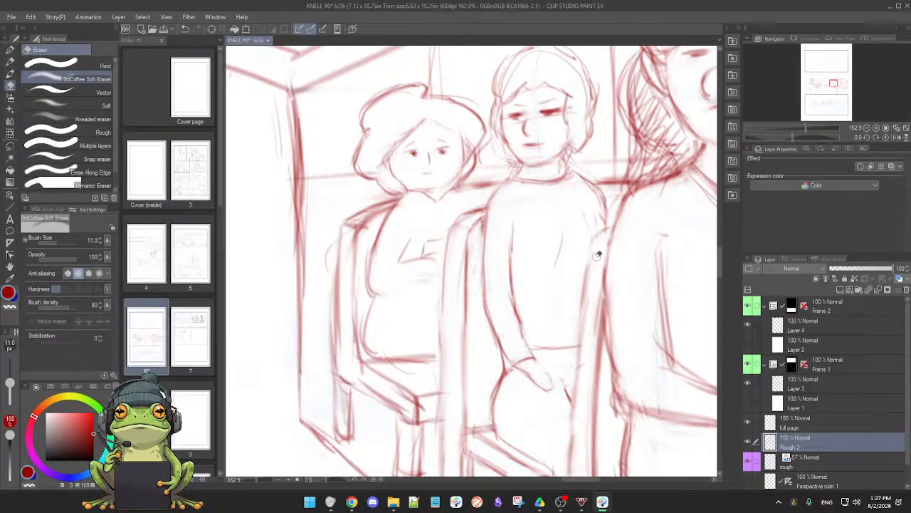
key("p")
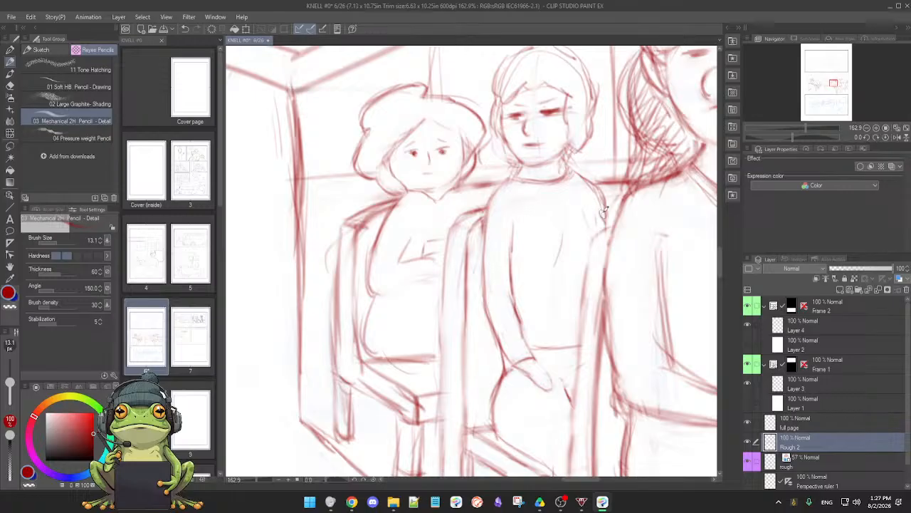
key("e")
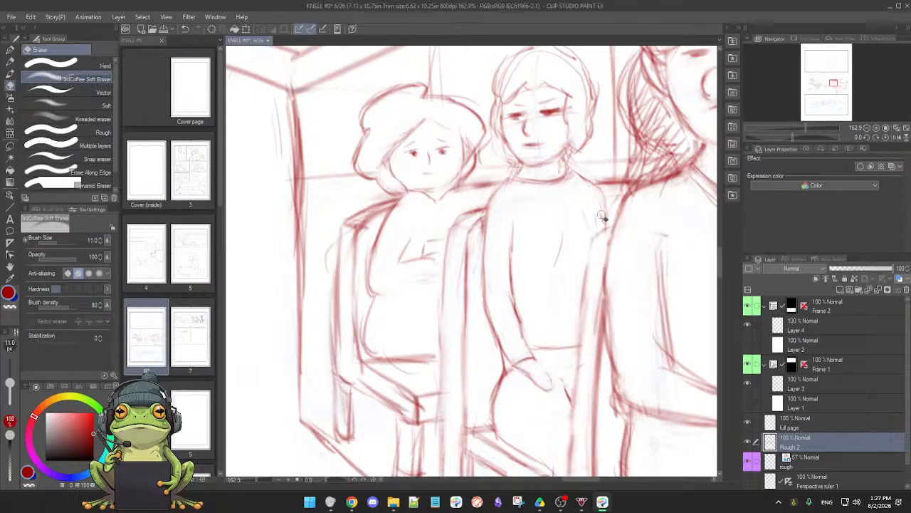
key("p")
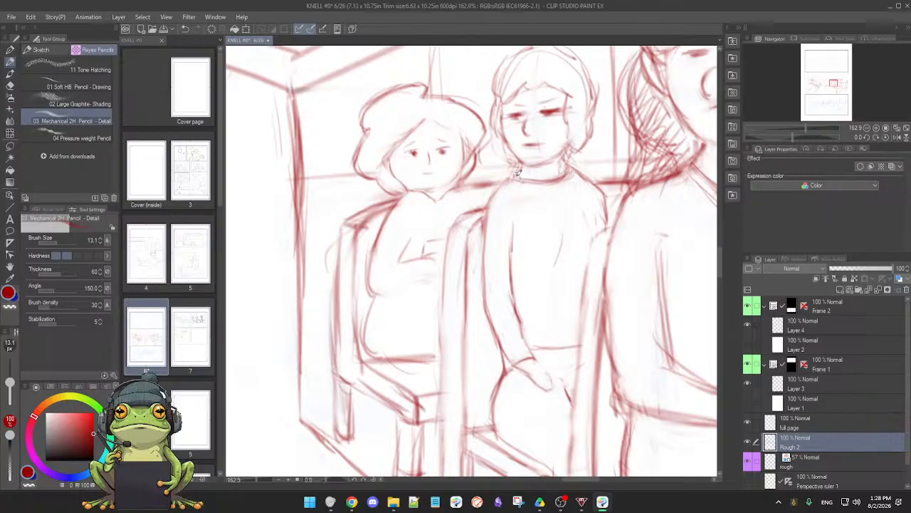
mouse_move(515, 175)
left_mouse_down()
mouse_move(561, 179)
mouse_move(571, 170)
left_mouse_up()
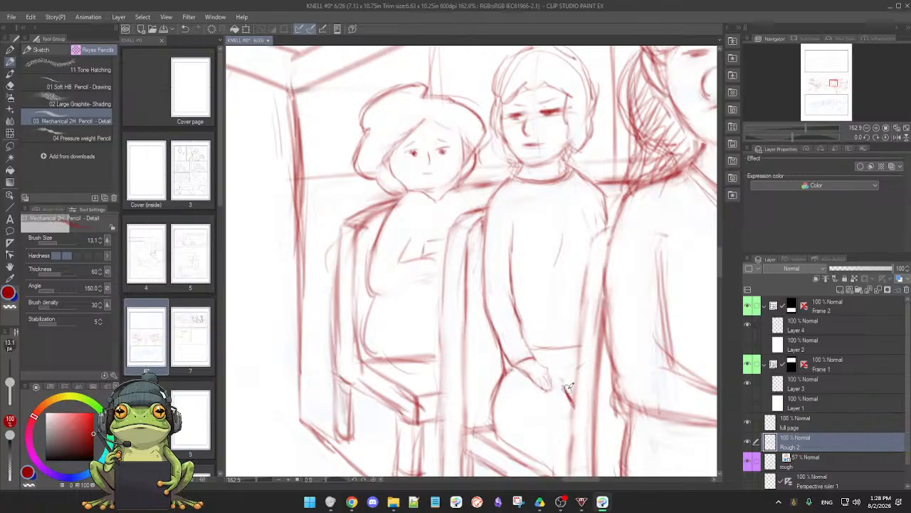
Erase the stray lines beside the middle passenger's hand and across the lap
key("e")
mouse_move(565, 373)
left_mouse_down()
mouse_move(570, 421)
mouse_move(562, 403)
left_mouse_up()
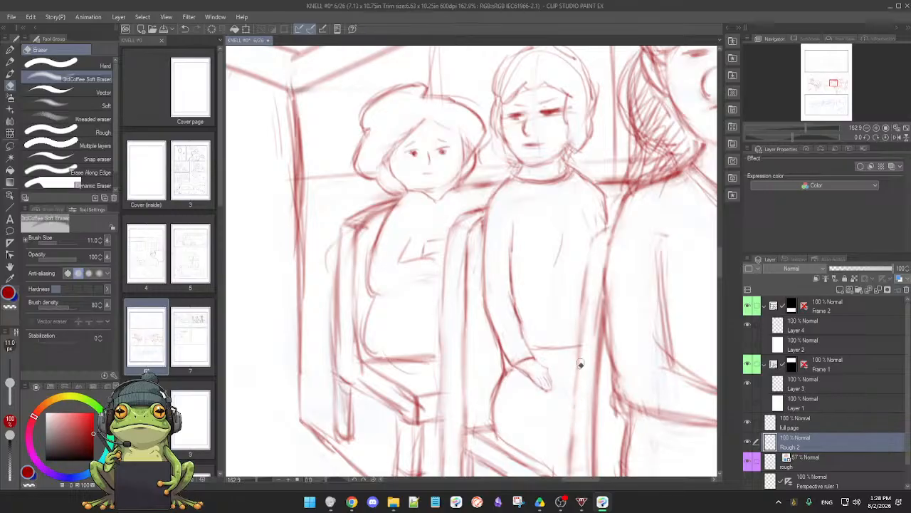
key("p")
scroll(581, 388, "down", 3)
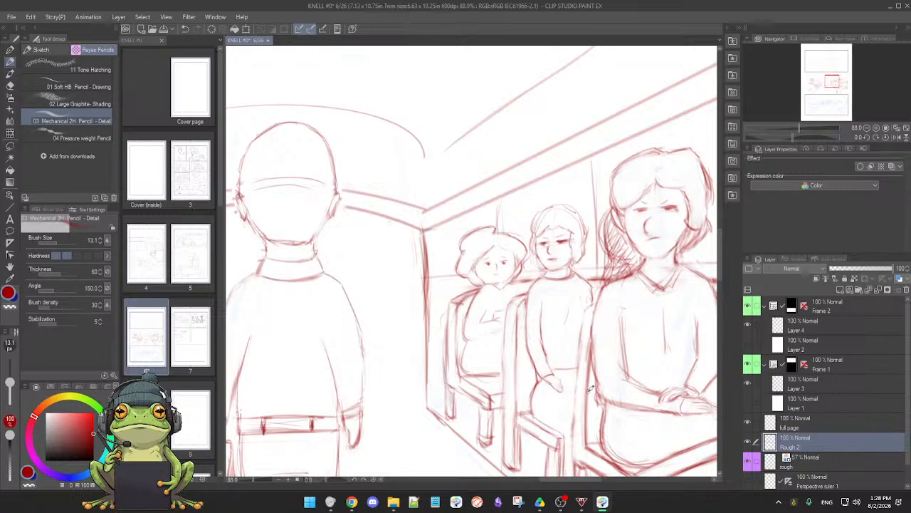
scroll(590, 390, "up", 1)
key("e")
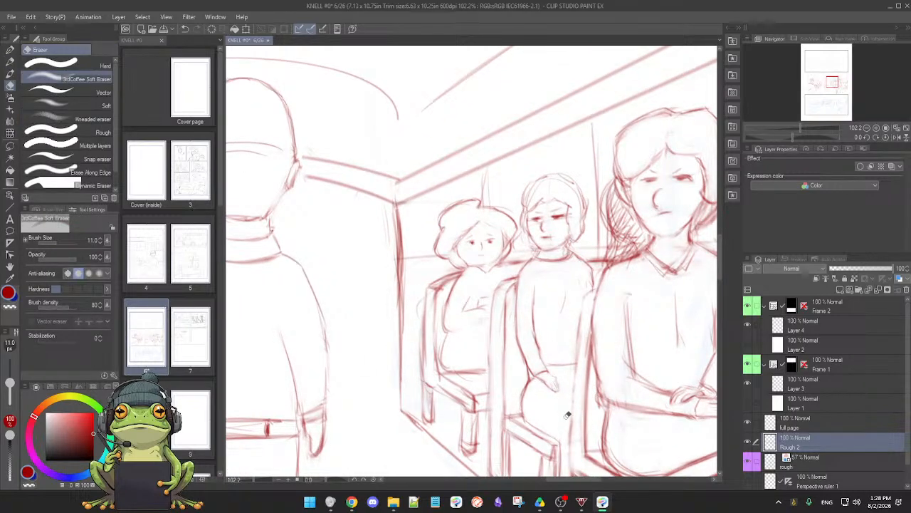
key("p")
Erase the stray lines around the legs of the clasped-hands passenger's seat and firm up the leg outline
mouse_move(617, 337)
left_mouse_down()
mouse_move(585, 364)
mouse_move(555, 300)
mouse_move(580, 394)
mouse_move(467, 396)
left_mouse_up()
left_click_drag(416, 357, 510, 282)
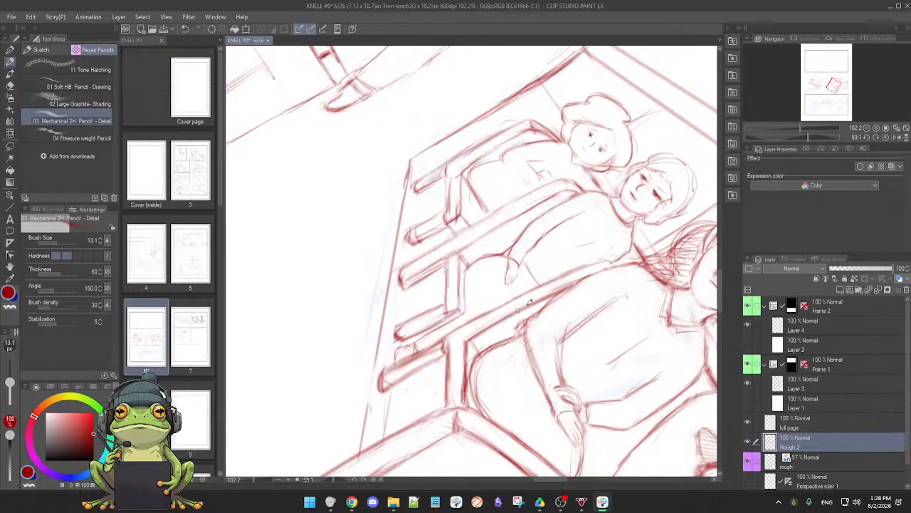
key("e")
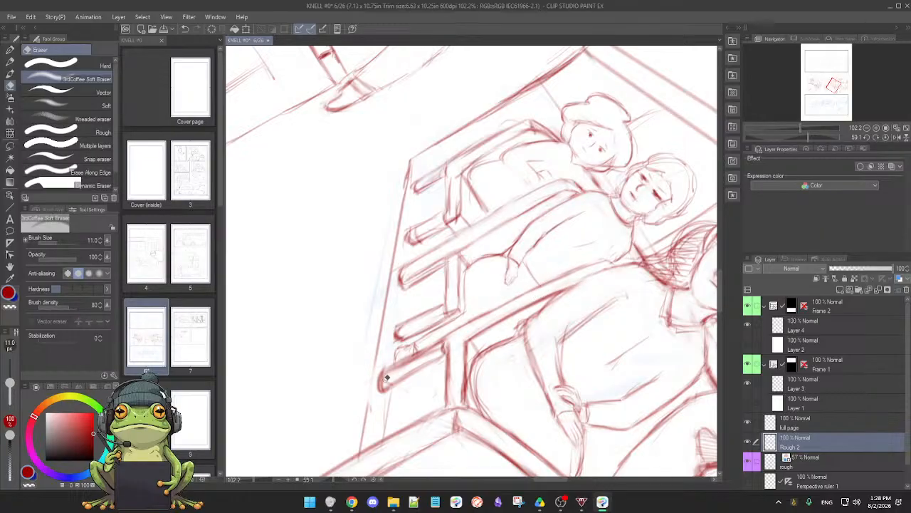
left_click_drag(430, 355, 405, 363)
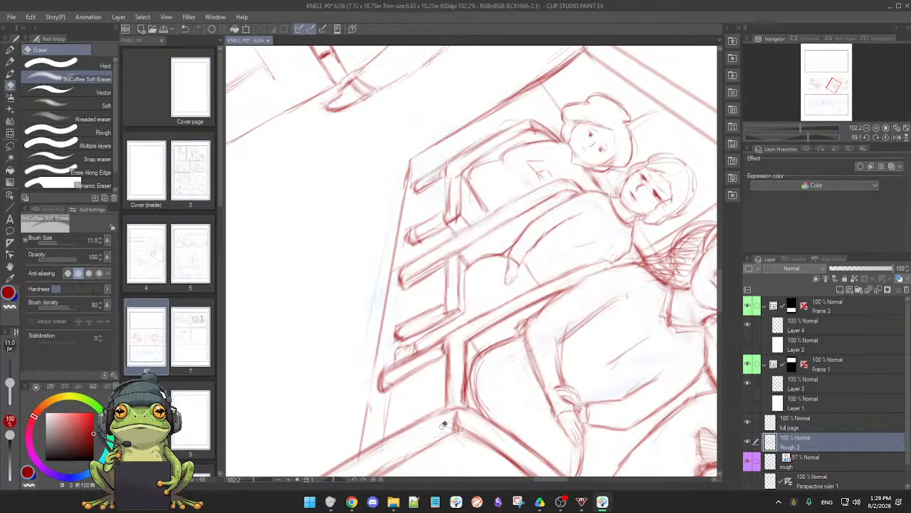
key("p")
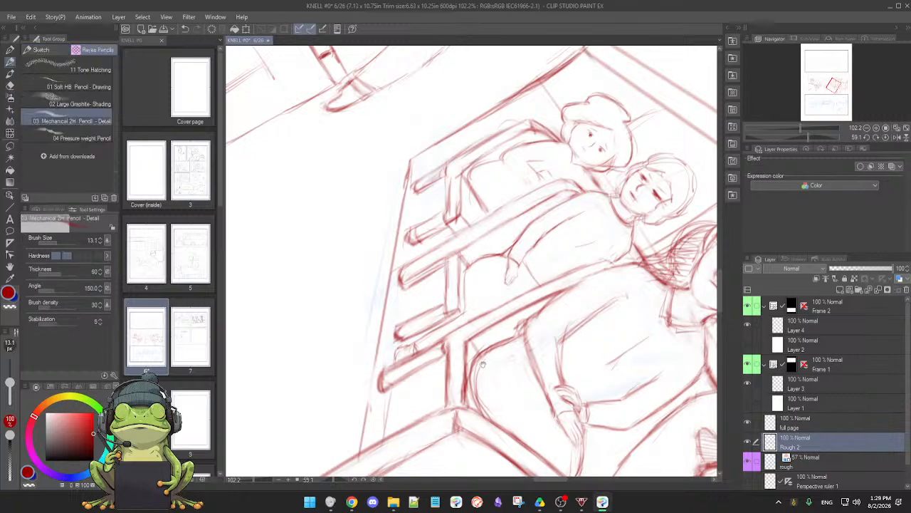
left_click_drag(484, 357, 473, 377)
Clean up the back post of the clasped-hands passenger's seat and redraw its inner edge beside her elbow and hip
key("e")
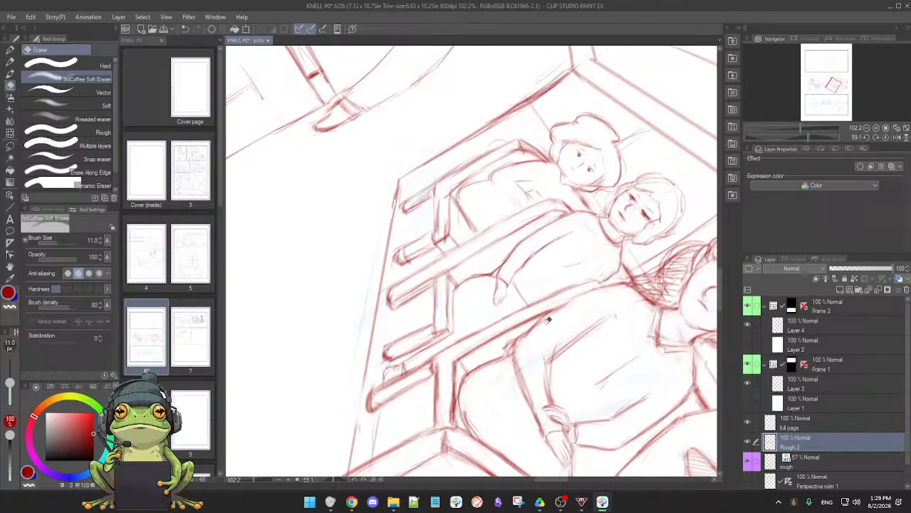
key("p")
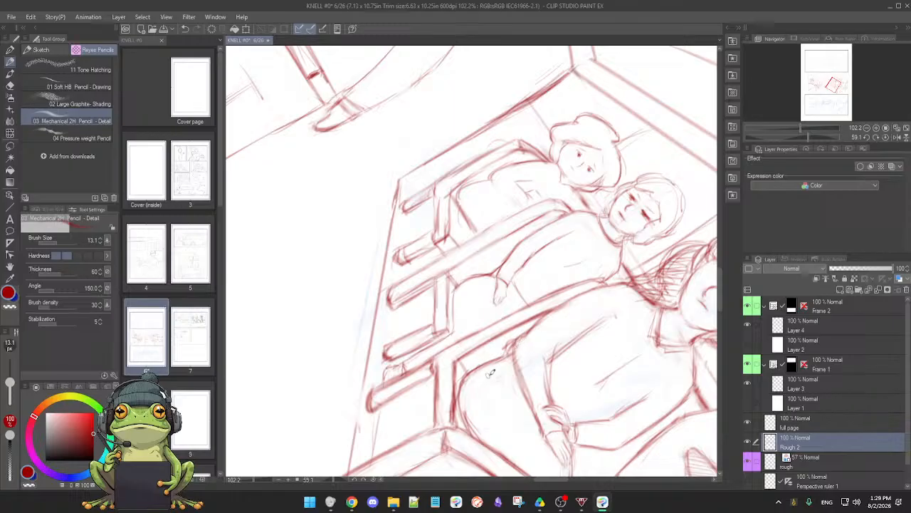
left_click_drag(482, 380, 499, 343)
left_click_drag(392, 372, 452, 339)
Redraw both long edges of the foreground seat's upright post up to its corner, erasing the loose lines between them
mouse_move(389, 371)
left_mouse_down()
mouse_move(391, 354)
mouse_move(389, 371)
mouse_move(496, 290)
left_mouse_up()
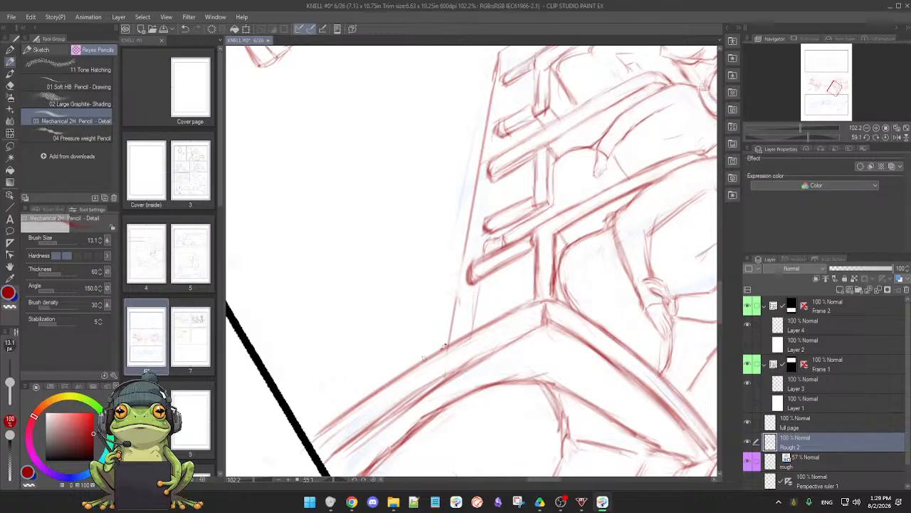
left_click_drag(489, 323, 549, 297)
key("e")
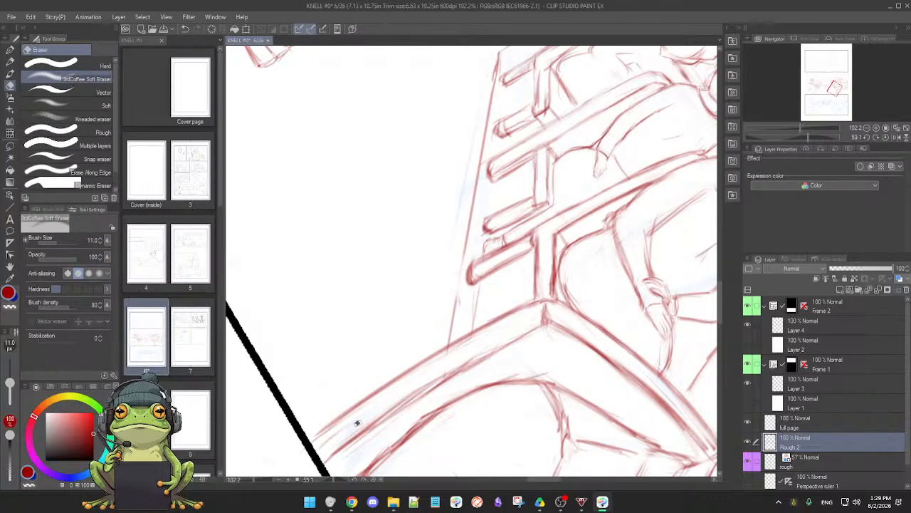
left_click_drag(398, 402, 474, 357)
key("p")
left_click_drag(330, 458, 535, 326)
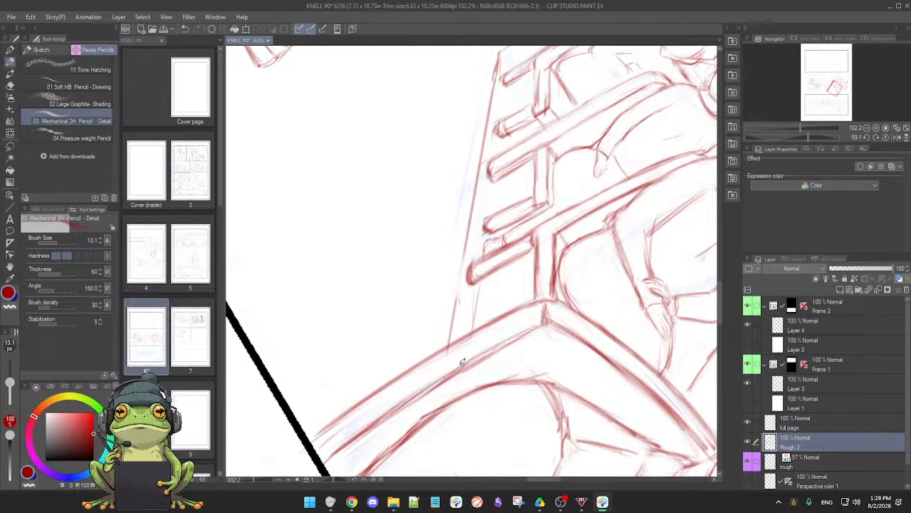
left_click_drag(425, 388, 548, 322)
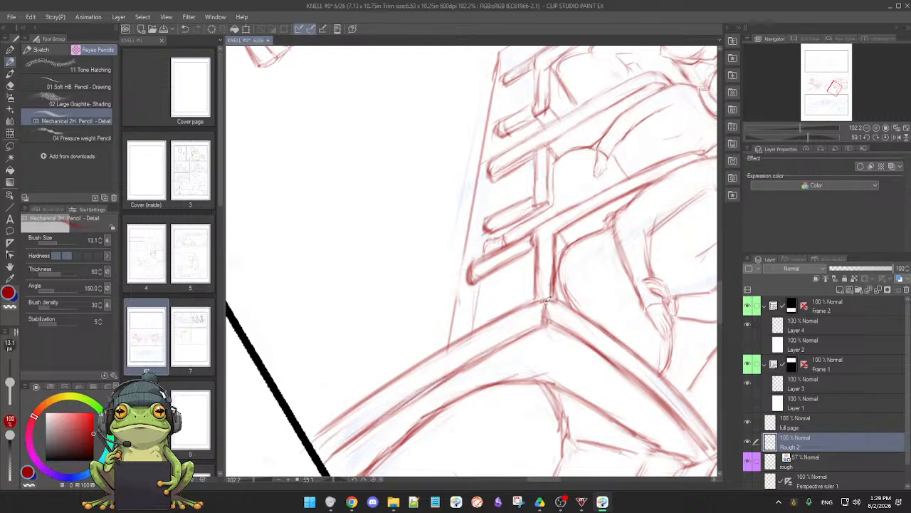
Clean up the foreground seat's curved top rail behind the capped man, redrawing its lower and upper edges with firmer lines
key("ctrl+at")
mouse_move(568, 354)
left_mouse_down()
mouse_move(553, 357)
mouse_move(574, 350)
left_mouse_up()
left_click_drag(563, 304, 525, 386)
key("e")
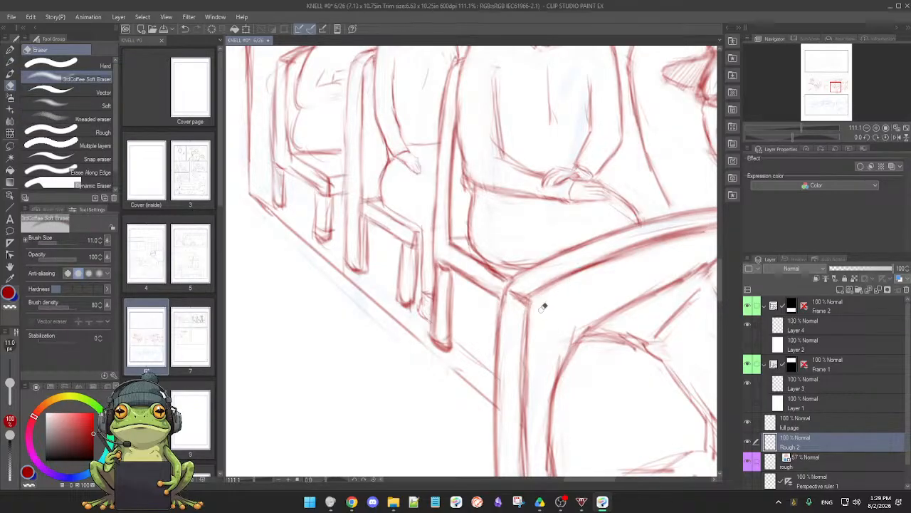
key("p")
key("e")
key("p")
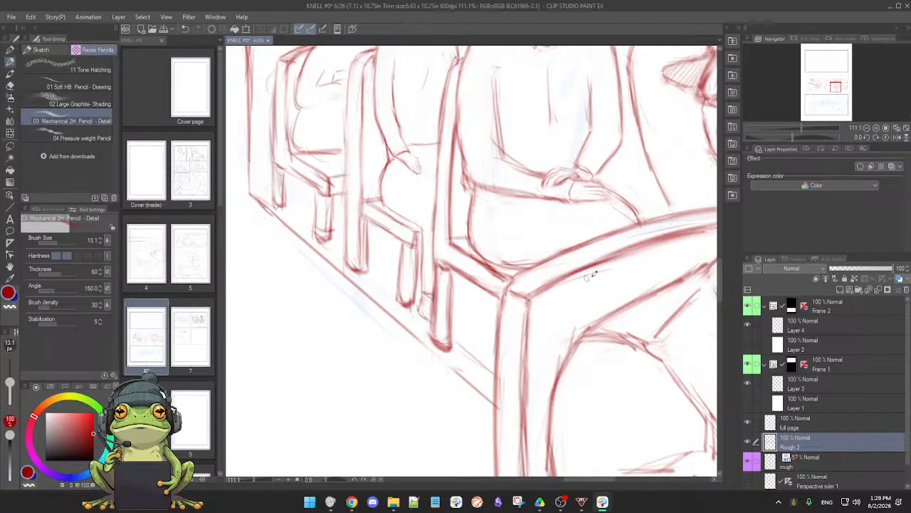
key("e")
key("p")
left_click_drag(560, 283, 684, 232)
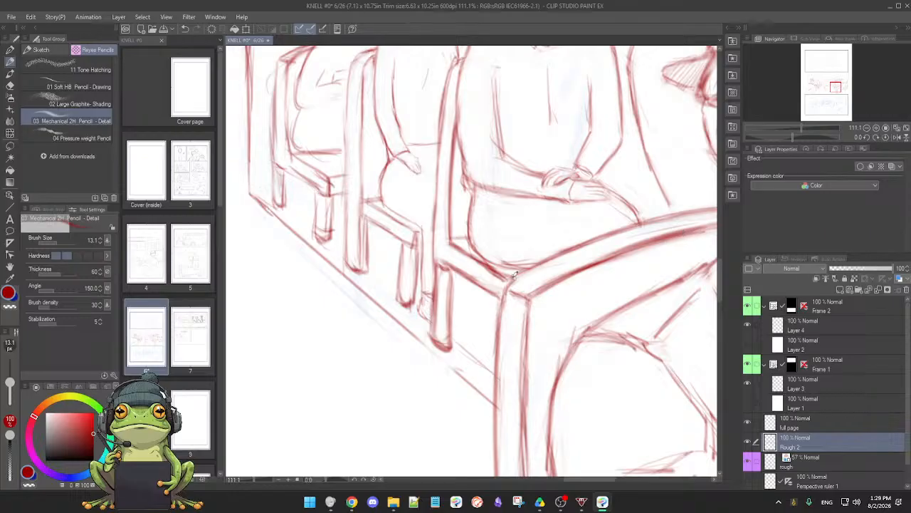
left_click_drag(543, 263, 696, 208)
key("ctrl+z")
left_click_drag(526, 271, 715, 210)
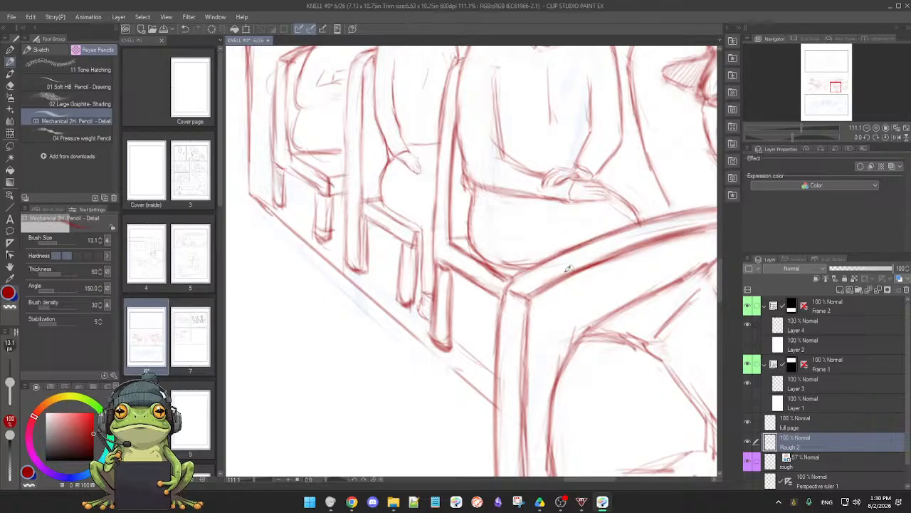
Redraw the inner edge of the middle passenger's seat-back post with a firmer line
scroll(594, 312, "down", 4)
left_click_drag(582, 341, 550, 333)
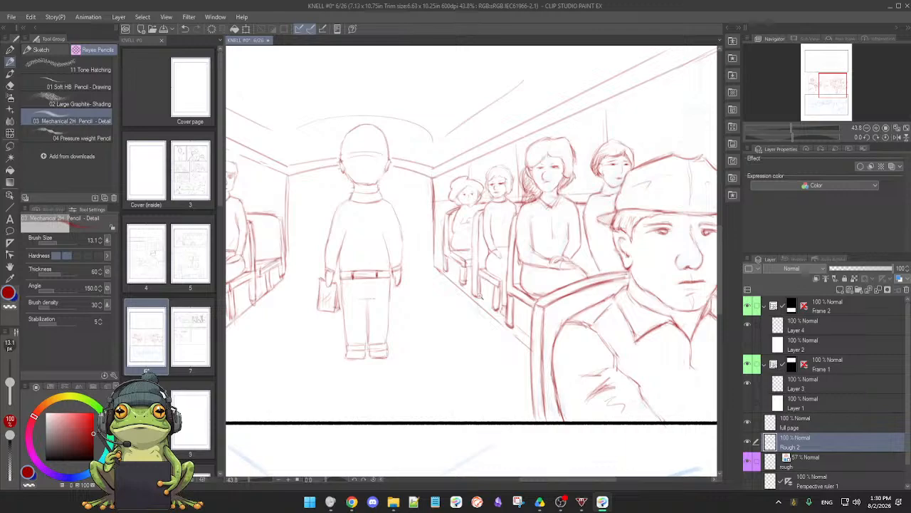
scroll(478, 298, "down", 1)
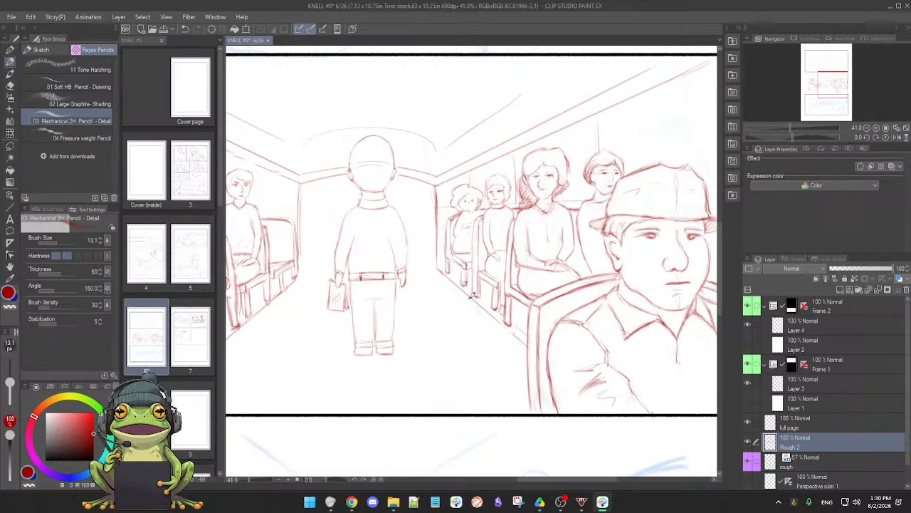
scroll(470, 308, "up", 4)
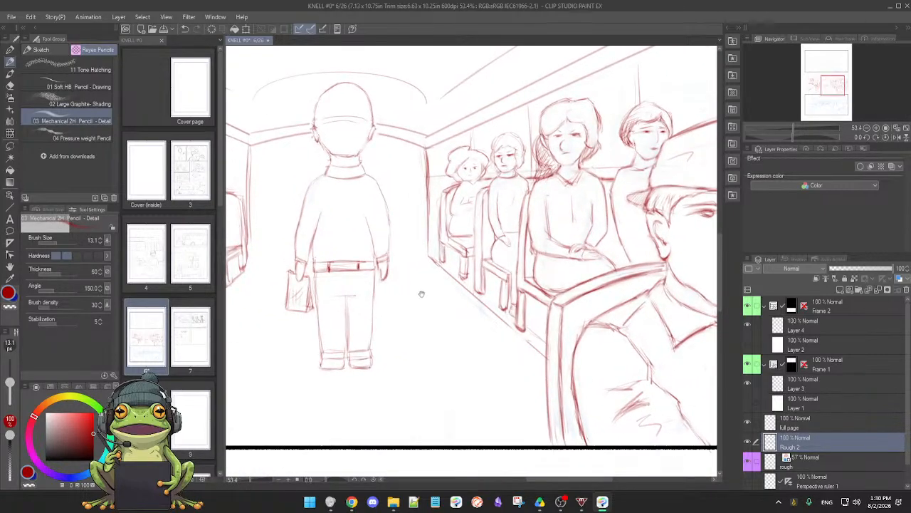
left_click_drag(421, 293, 526, 345)
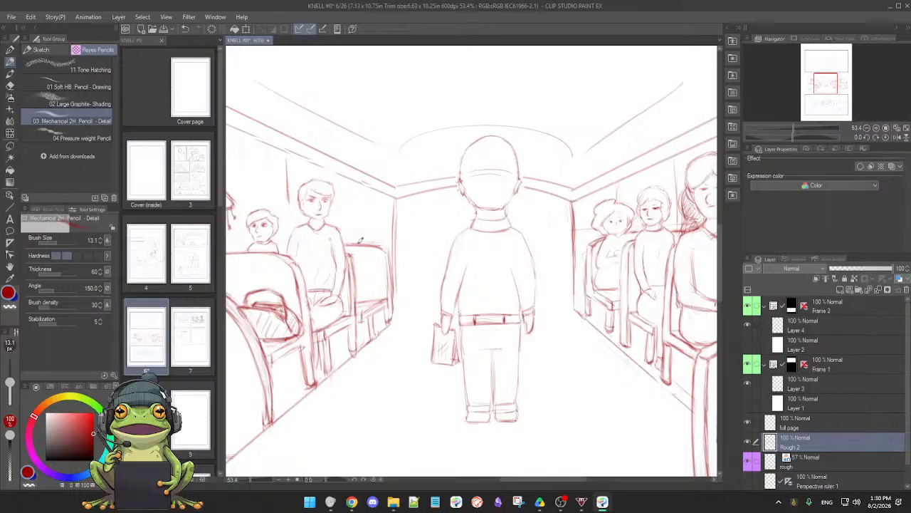
left_click_drag(573, 311, 532, 317)
scroll(531, 319, "up", 5)
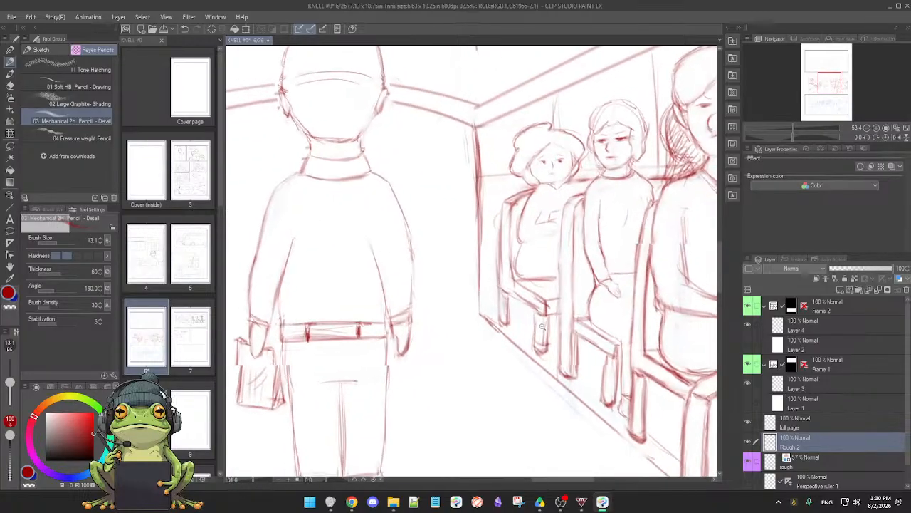
left_click_drag(670, 345, 482, 313)
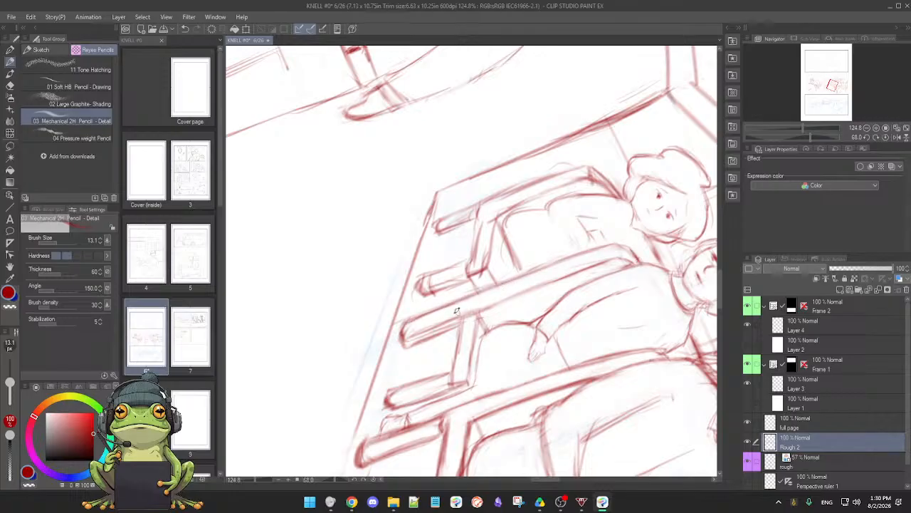
left_click_drag(487, 309, 627, 253)
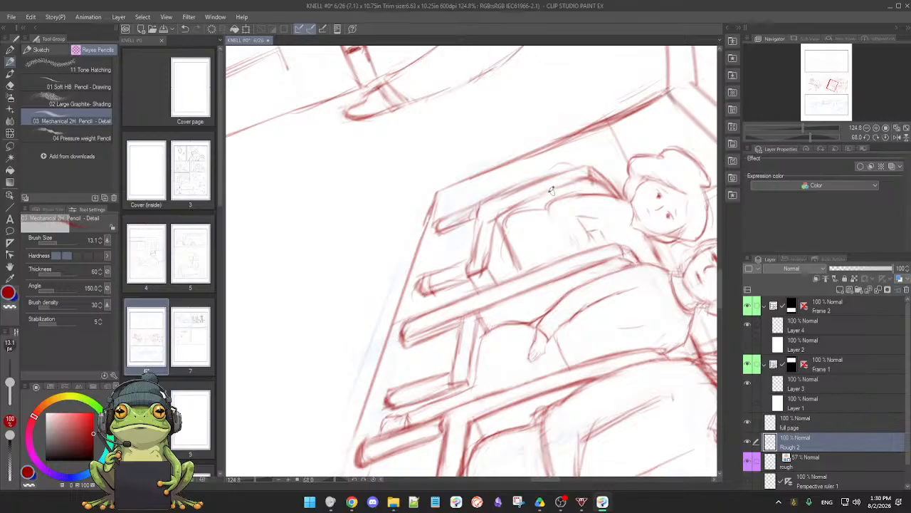
Erase the loose lines on the farthest passenger's seat frame and redraw the inner edge of its back post
key("e")
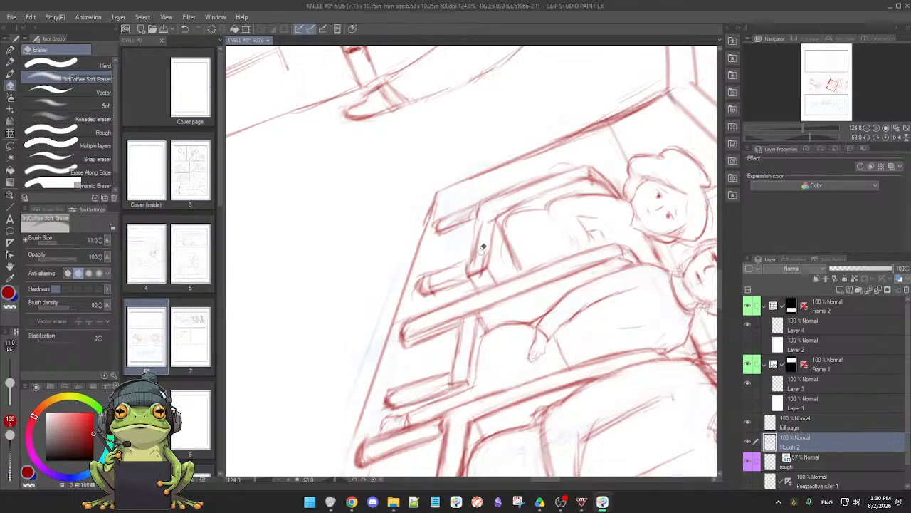
key("p")
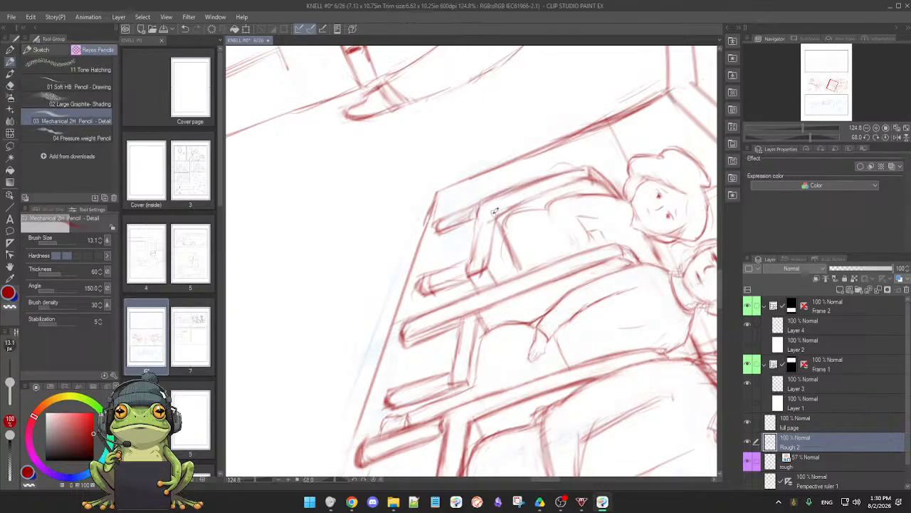
left_click_drag(495, 211, 566, 185)
key("e")
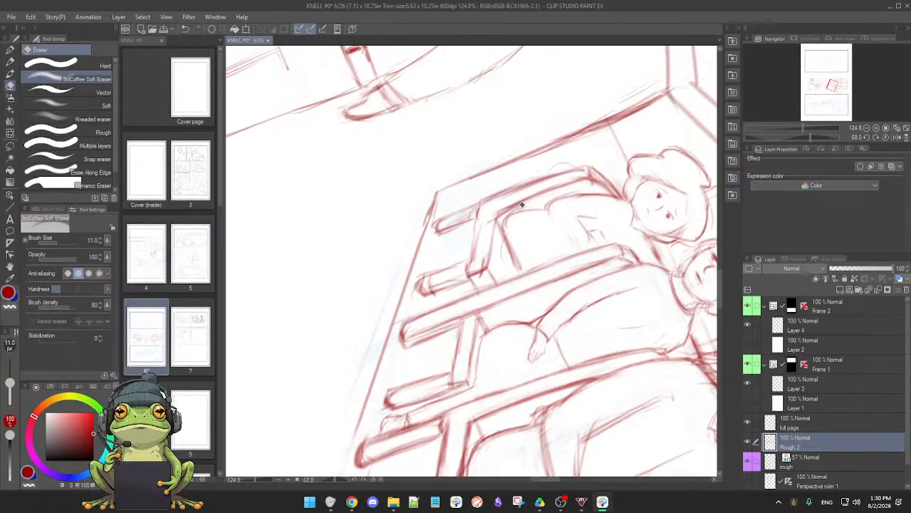
Clean up the back and front legs of the farthest passenger's seat and redraw their rounded ends
key("p")
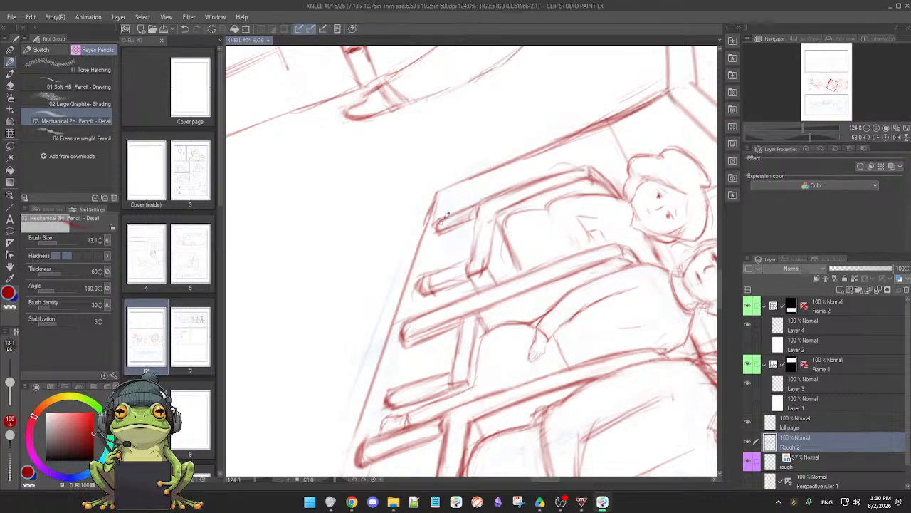
key("e")
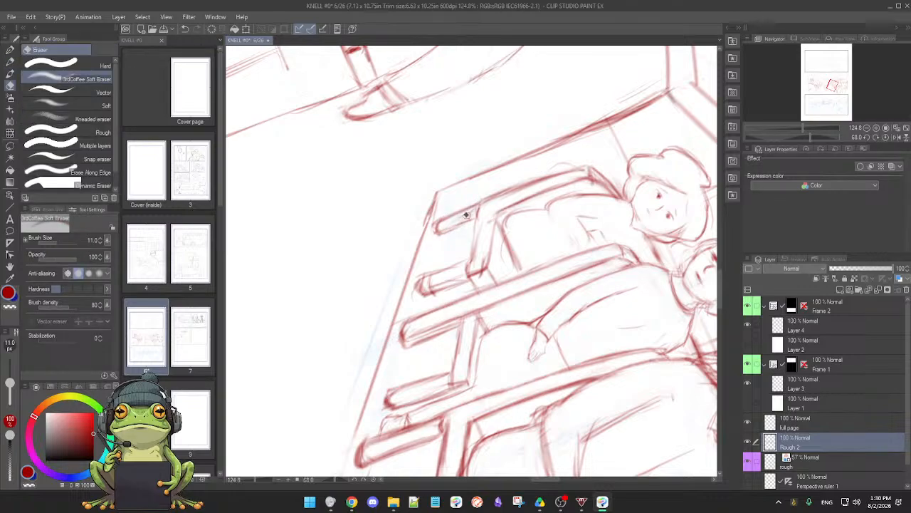
key("p")
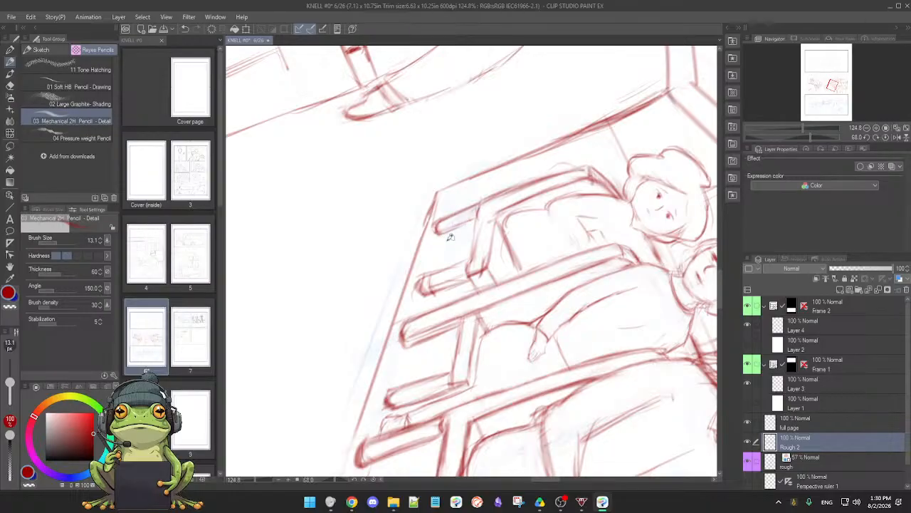
key("e")
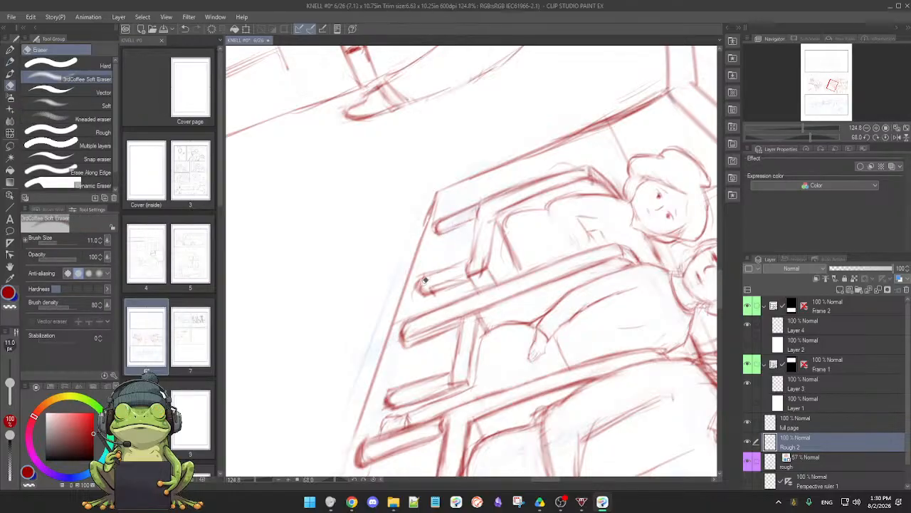
key("p")
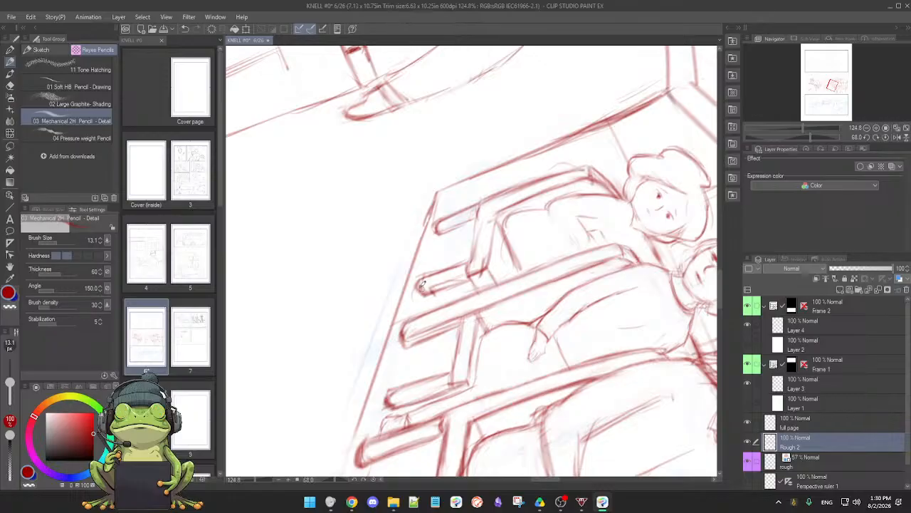
key("e")
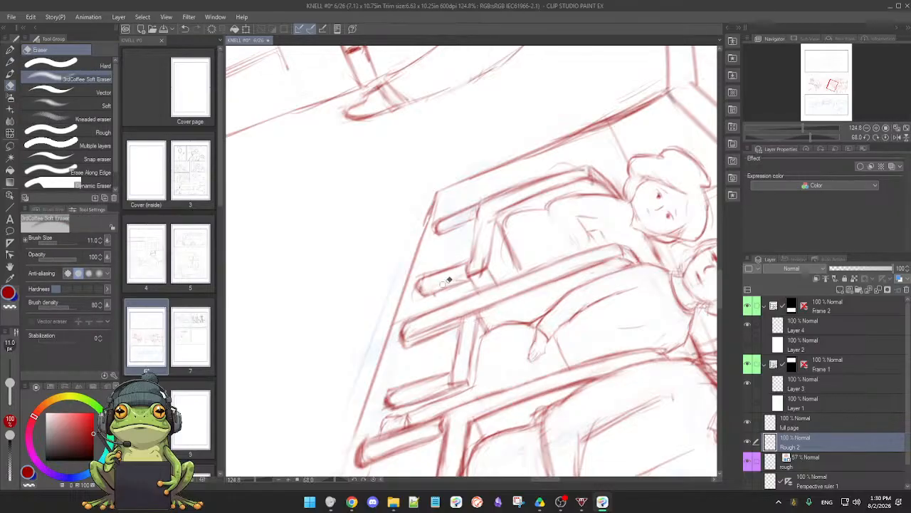
key("p")
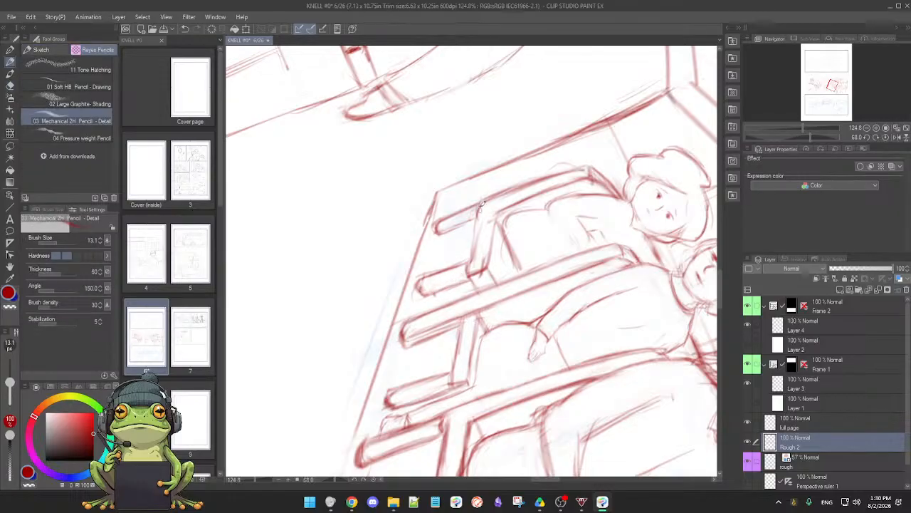
Redraw both edges of the farthest seat's side rail and strengthen the inner line of its back post
left_click_drag(478, 206, 470, 259)
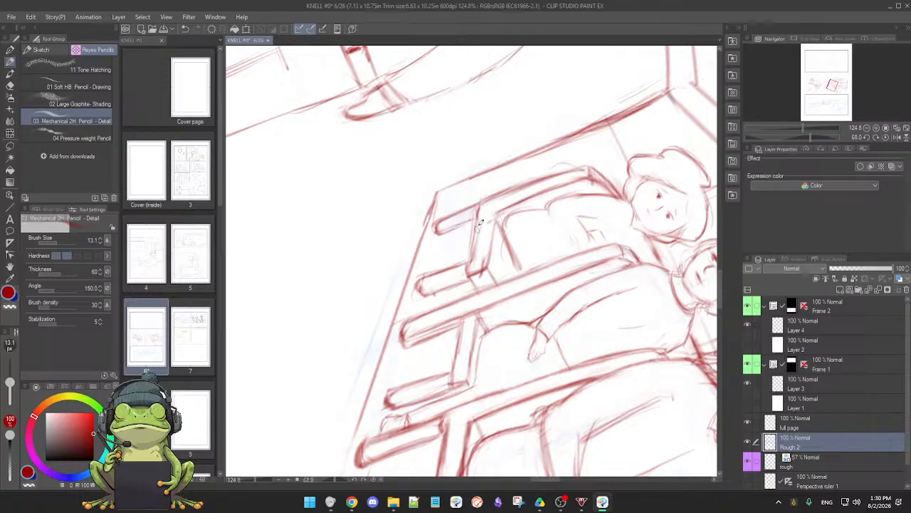
left_click_drag(478, 213, 474, 264)
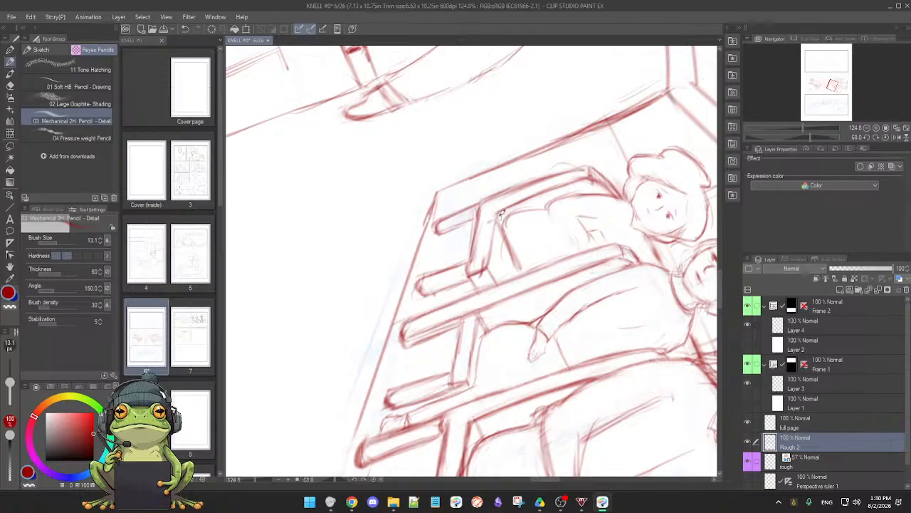
left_click_drag(501, 214, 485, 268)
left_click_drag(499, 211, 582, 179)
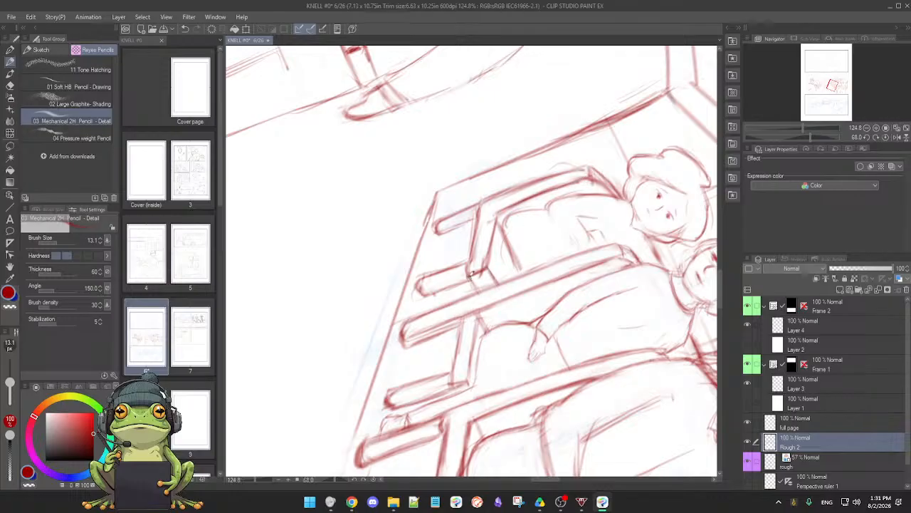
key("e")
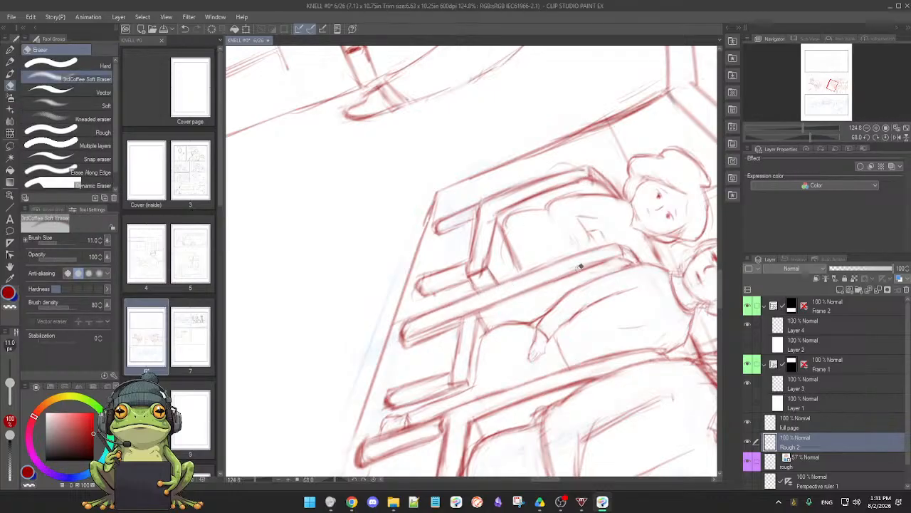
Erase the doubled strokes along the vertical back-wall corner line beside the farthest passenger's seat, leaving one clean line
key("p")
key("ctrl+@")
scroll(556, 311, "down", 2)
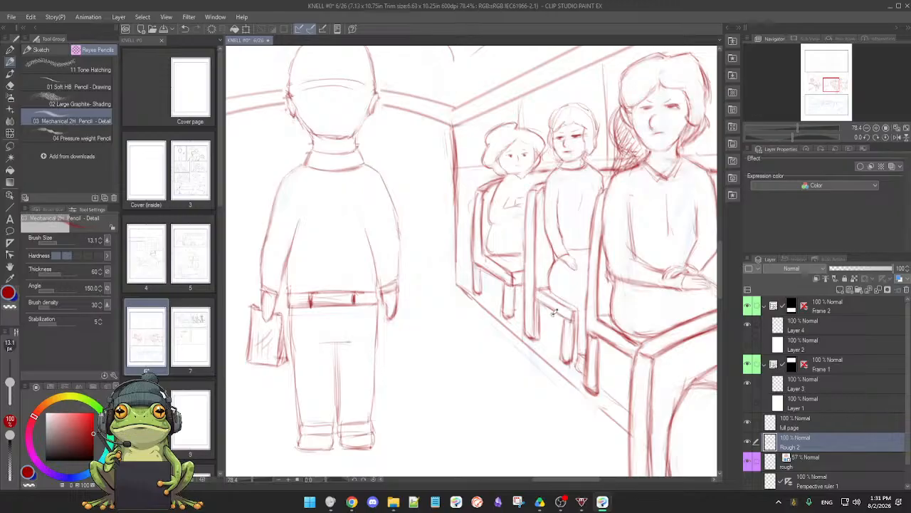
scroll(470, 335, "down", 3)
scroll(453, 348, "up", 2)
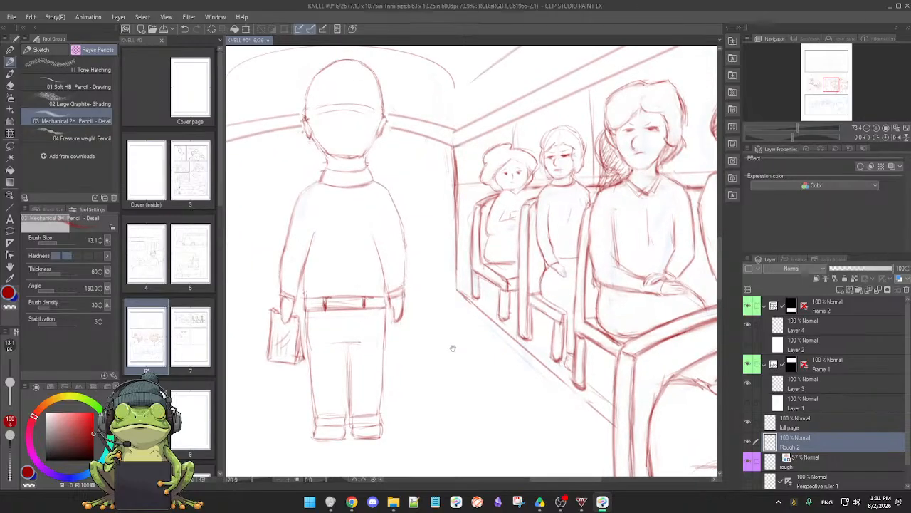
left_click_drag(453, 348, 469, 349)
left_click_drag(497, 387, 488, 384)
left_click_drag(588, 409, 360, 413)
left_click_drag(486, 373, 486, 322)
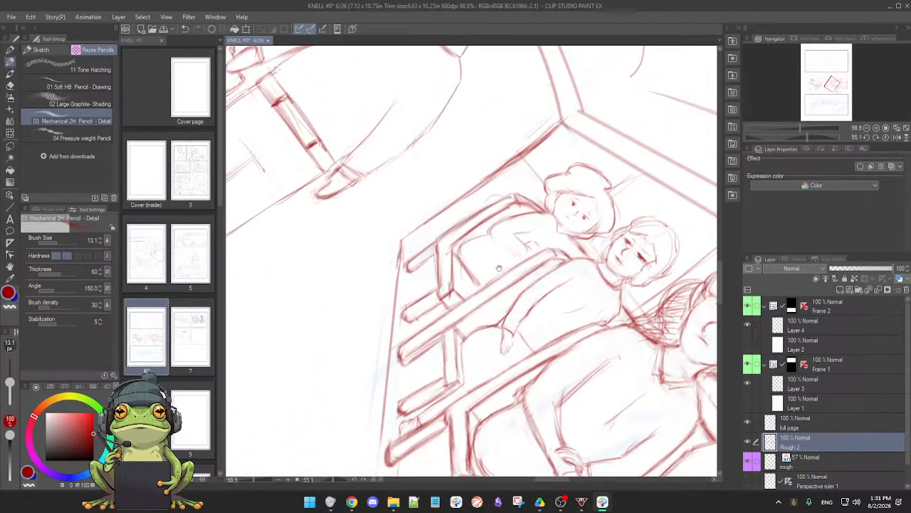
left_click_drag(499, 269, 506, 293)
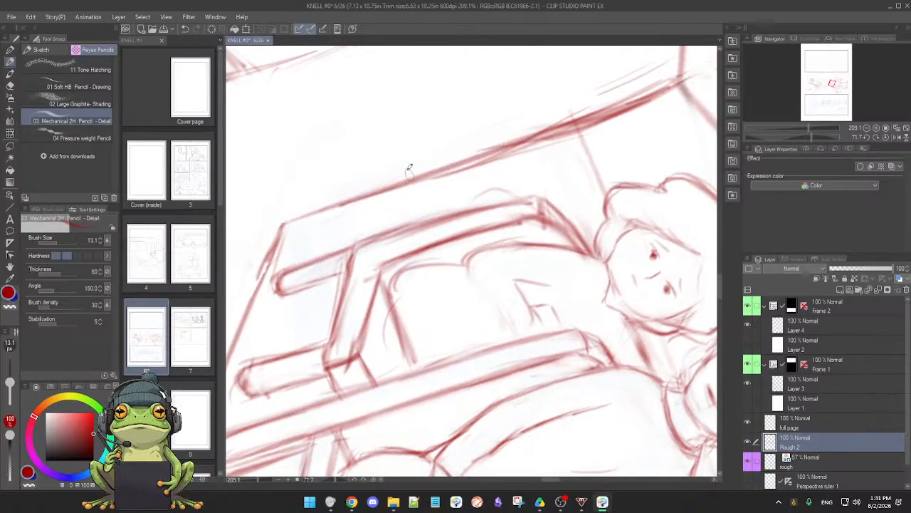
key("e")
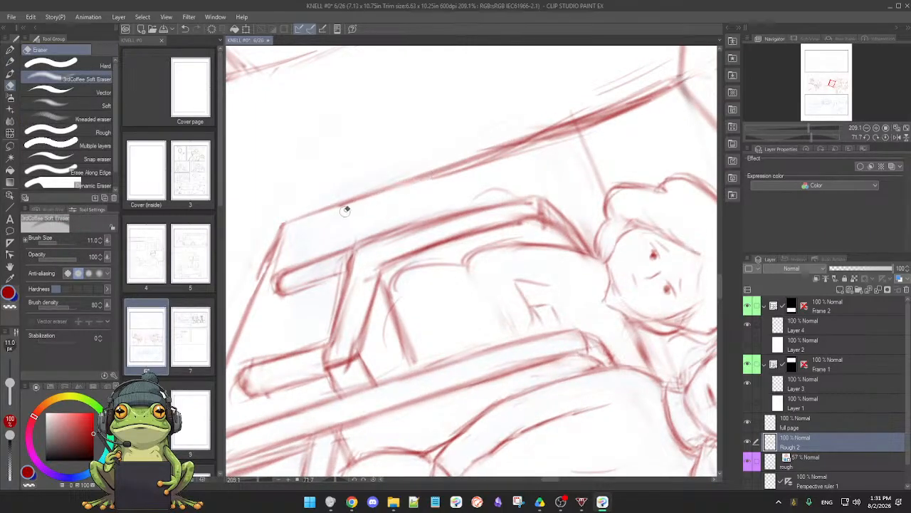
mouse_move(345, 210)
left_mouse_down()
mouse_move(636, 114)
mouse_move(576, 131)
mouse_move(594, 131)
left_mouse_up()
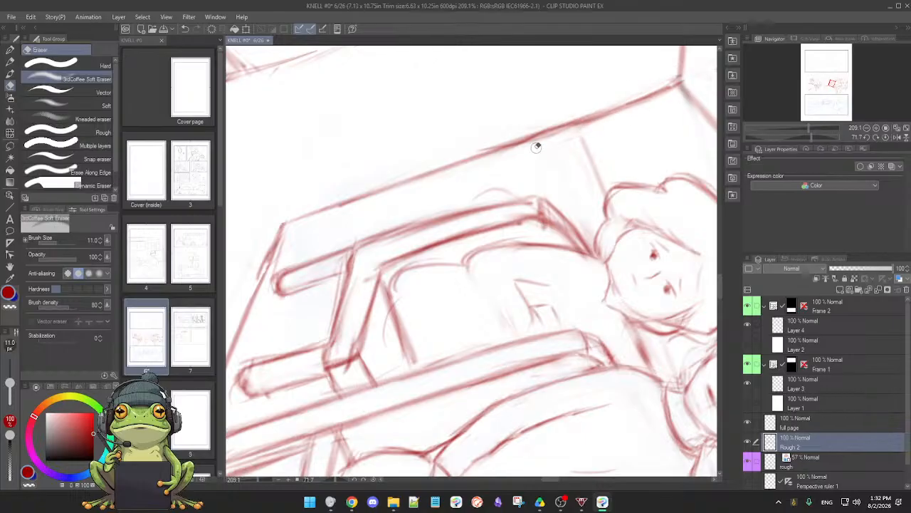
key("p")
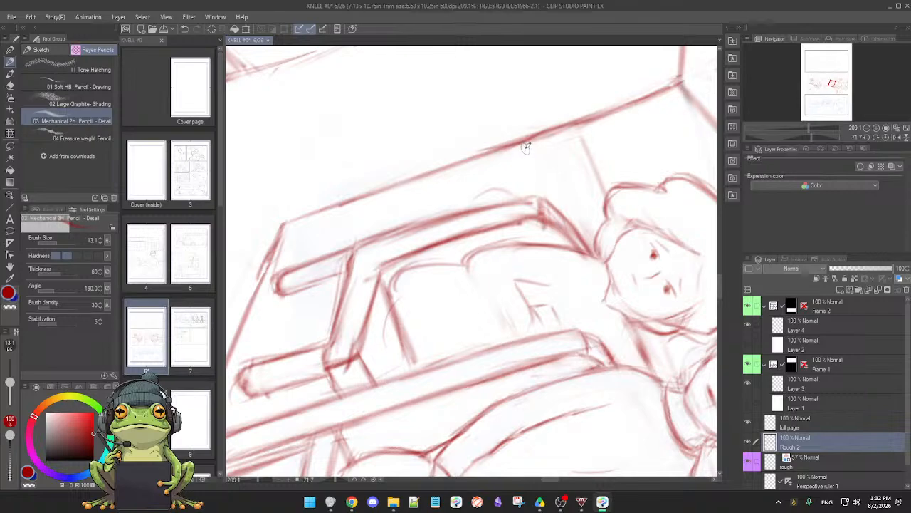
Erase the stray arc outside the farthest passenger's seat back and redraw its outer edge and top curve
key("e")
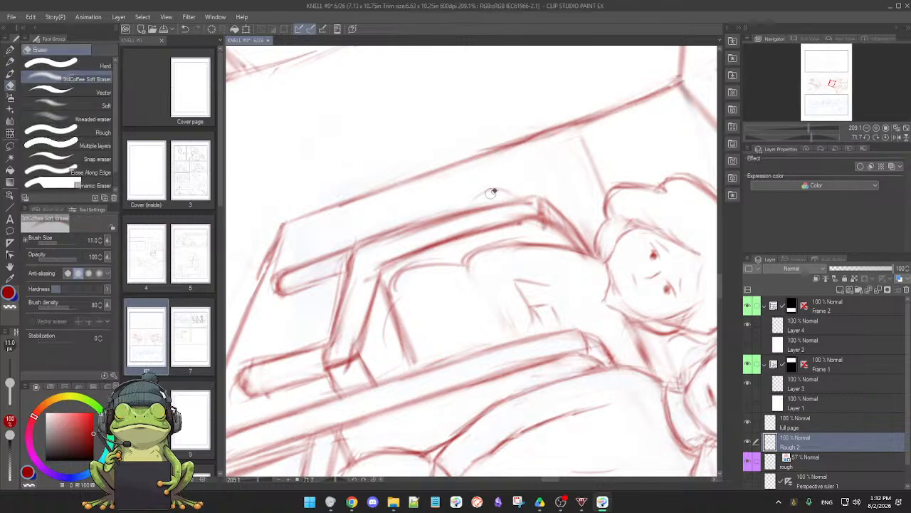
mouse_move(460, 198)
left_mouse_down()
mouse_move(522, 182)
mouse_move(476, 199)
left_mouse_up()
key("p")
mouse_move(413, 228)
left_mouse_down()
mouse_move(542, 196)
mouse_move(590, 238)
left_mouse_up()
key("e")
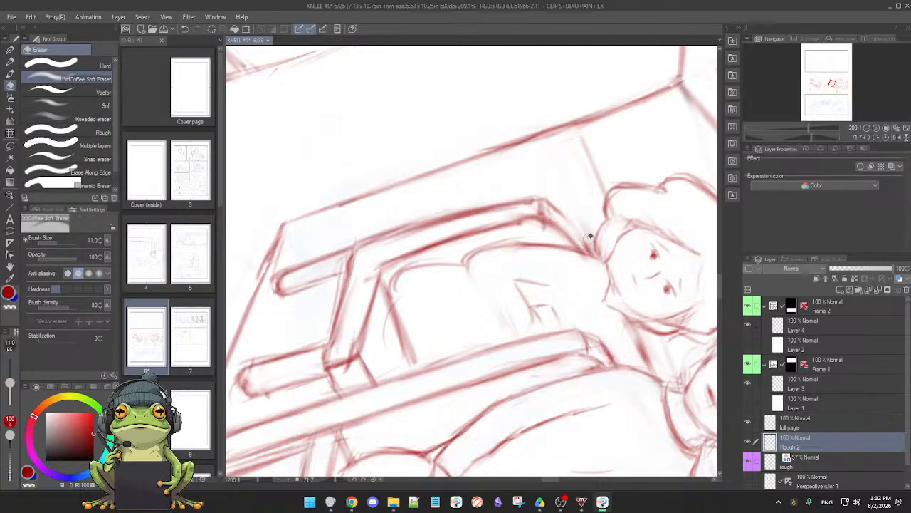
key("p")
mouse_move(580, 349)
left_mouse_down()
mouse_move(597, 321)
mouse_move(634, 167)
left_mouse_up()
mouse_move(447, 171)
left_mouse_down()
mouse_move(513, 140)
mouse_move(448, 163)
mouse_move(521, 140)
left_mouse_up()
left_click_drag(472, 161, 463, 172)
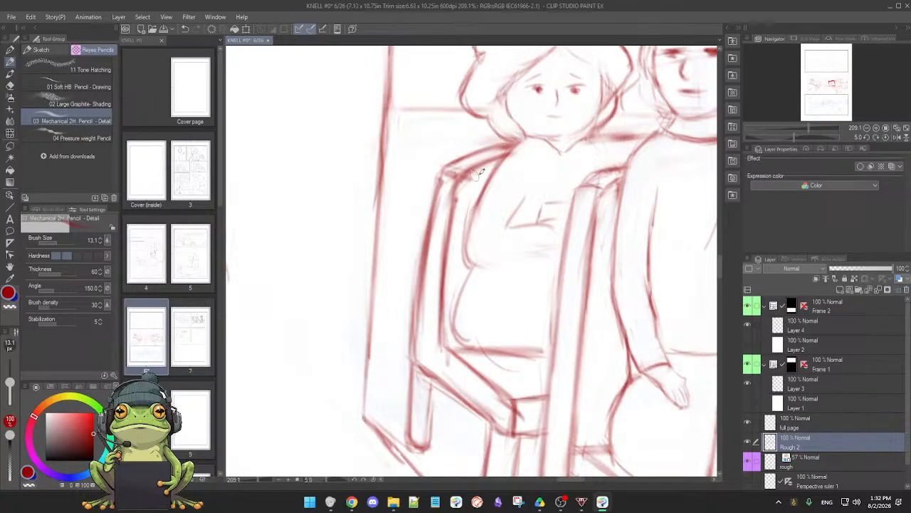
Draw the line where the back wall meets the floor on both sides of the standing man and clean it up
scroll(541, 217, "down", 3)
scroll(541, 217, "down", 3)
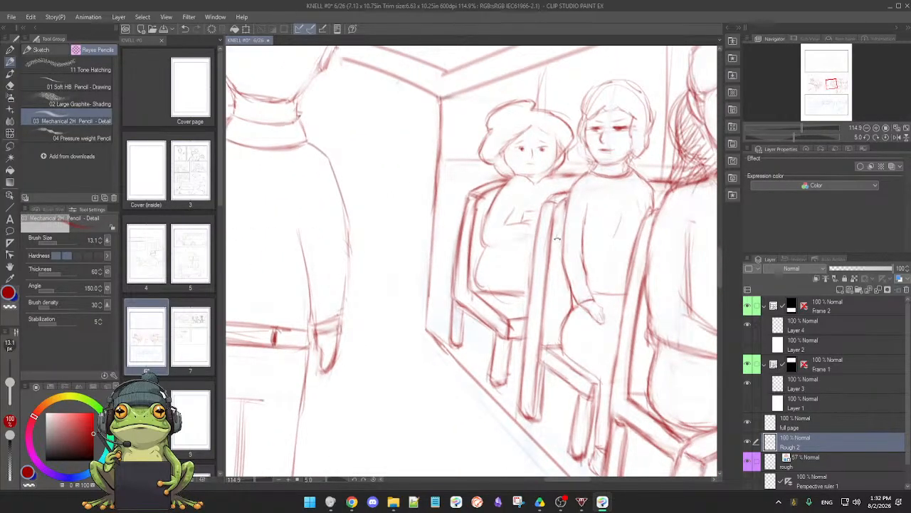
scroll(556, 238, "down", 2)
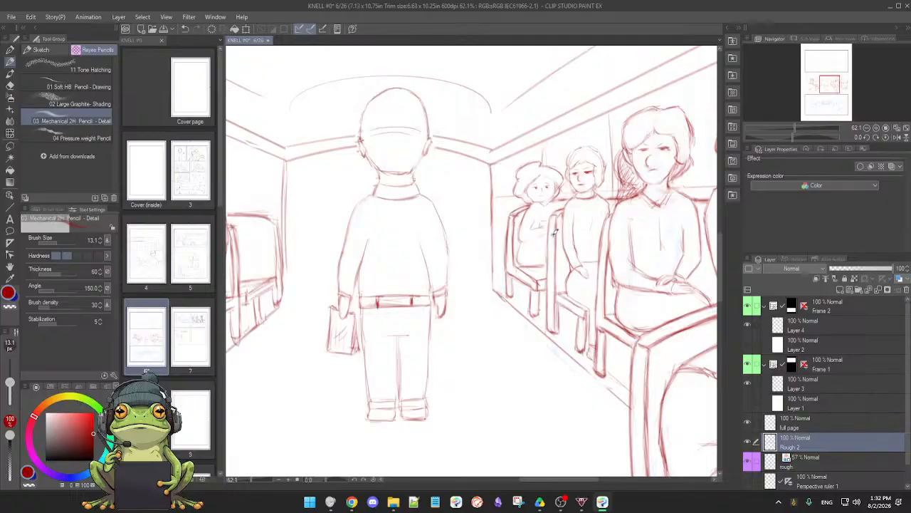
left_click_drag(536, 251, 568, 245)
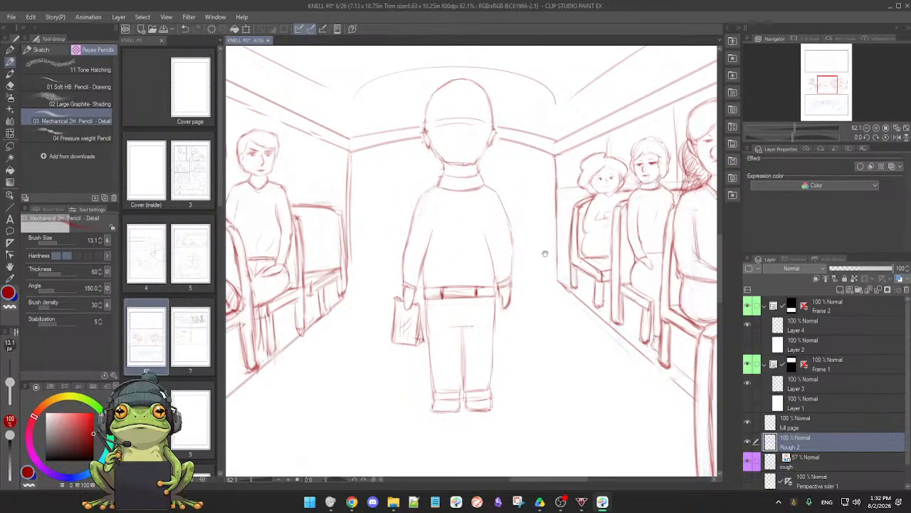
scroll(555, 253, "down", 2)
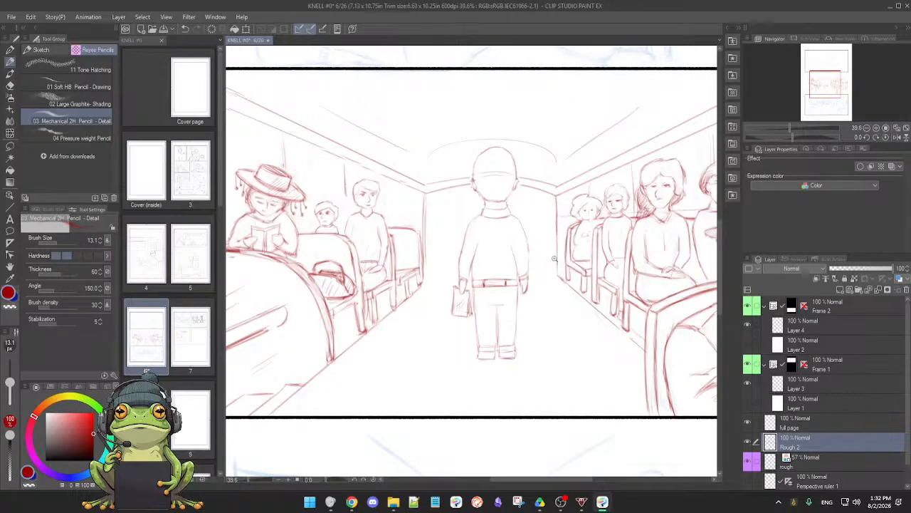
scroll(555, 259, "up", 1)
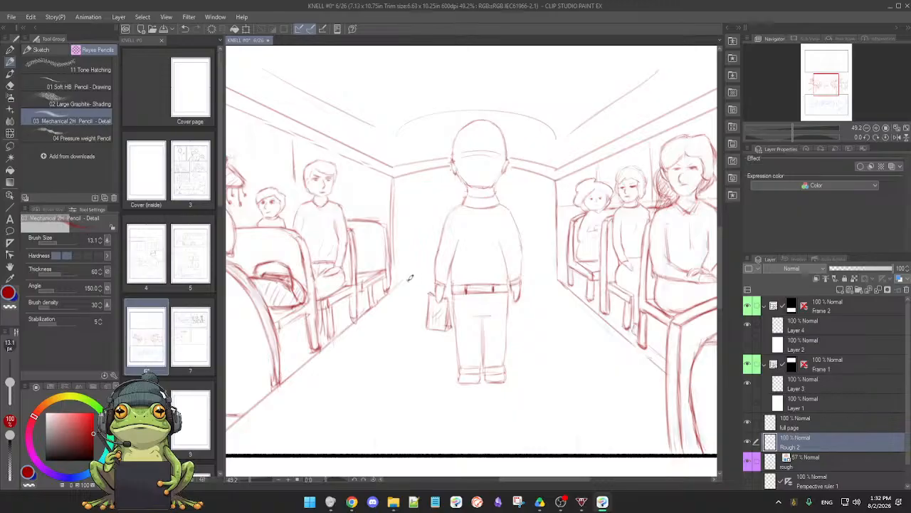
left_click_drag(400, 281, 431, 277)
left_click_drag(524, 275, 547, 277)
key("e")
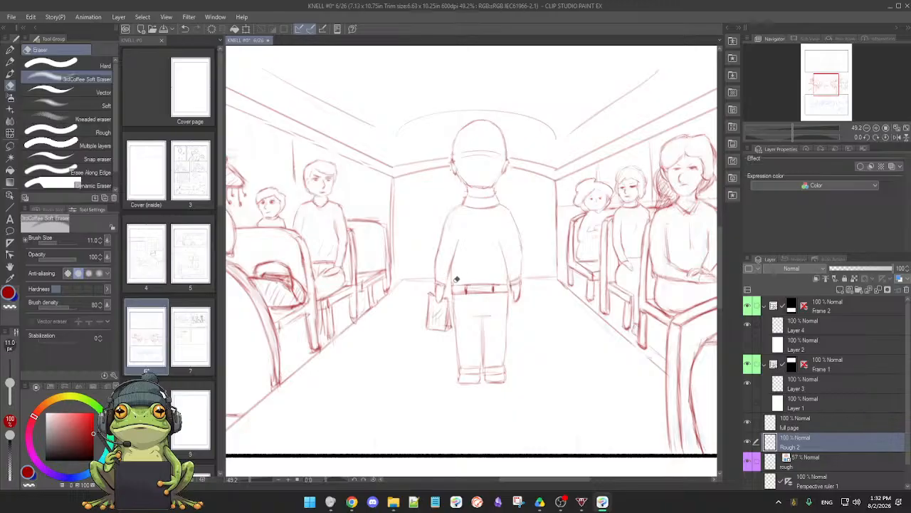
key("p")
Draw a rectangular window on the back wall on each side of the standing man, stopping the outlines at his figure
left_click_drag(509, 321, 504, 313)
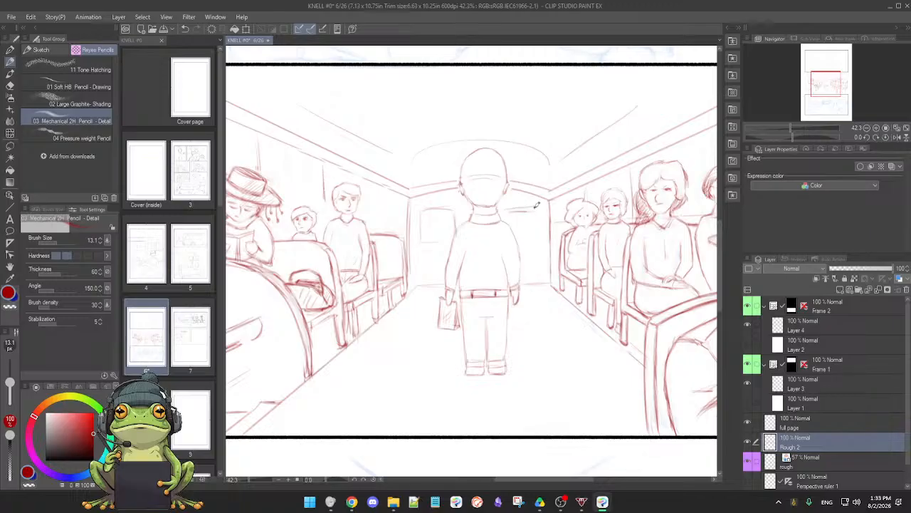
key("e")
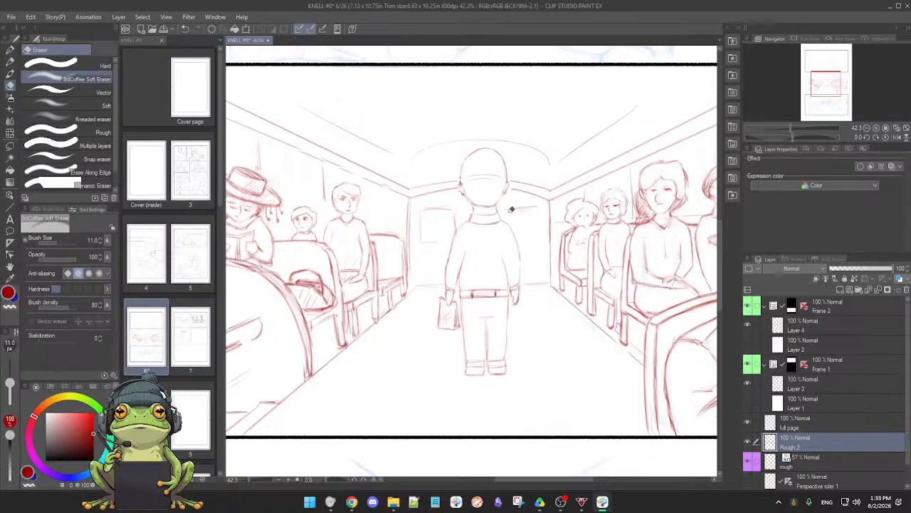
key("p")
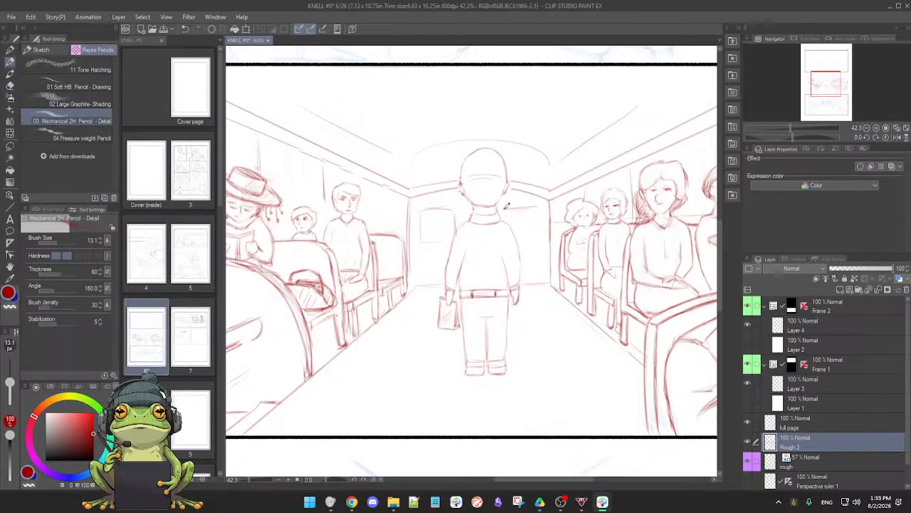
key("e")
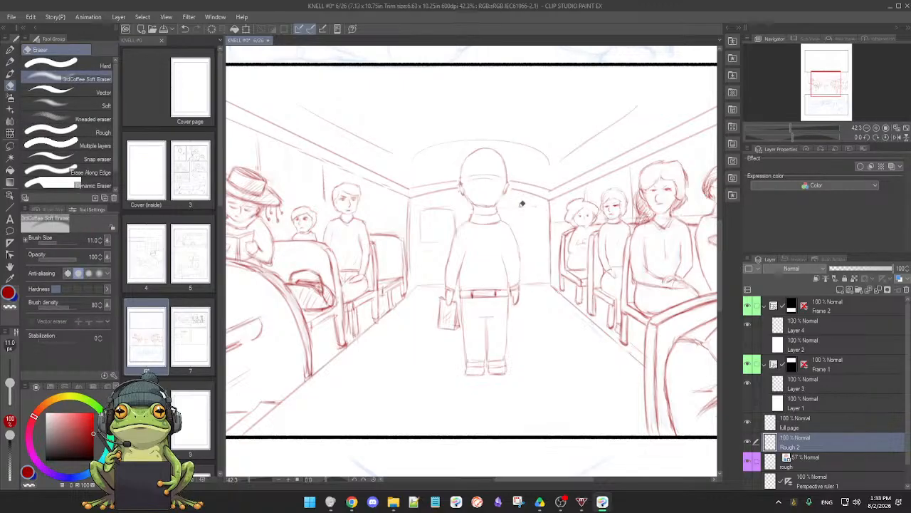
key("p")
left_click_drag(509, 209, 539, 210)
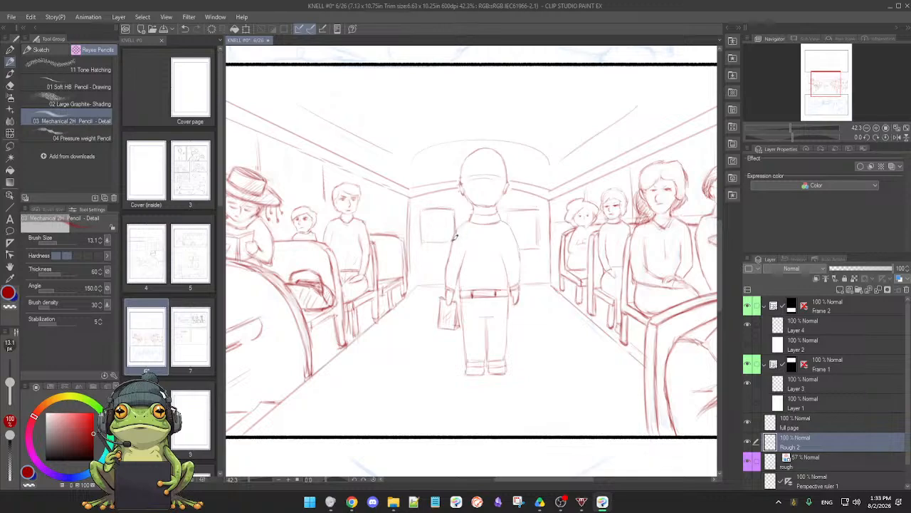
key("e")
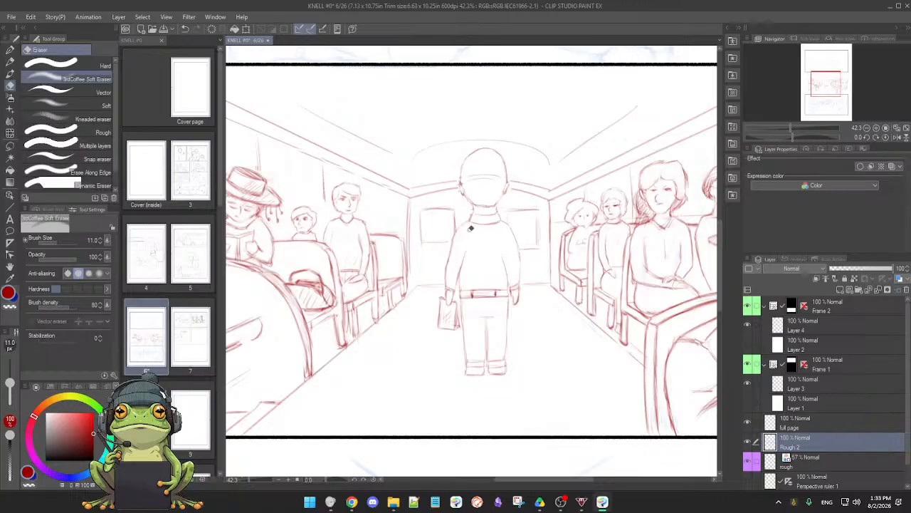
key("p")
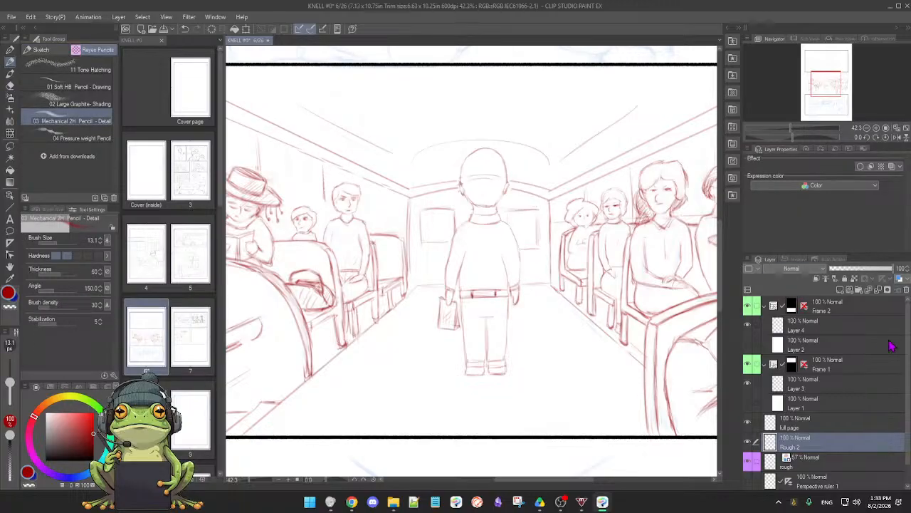
left_click(352, 501)
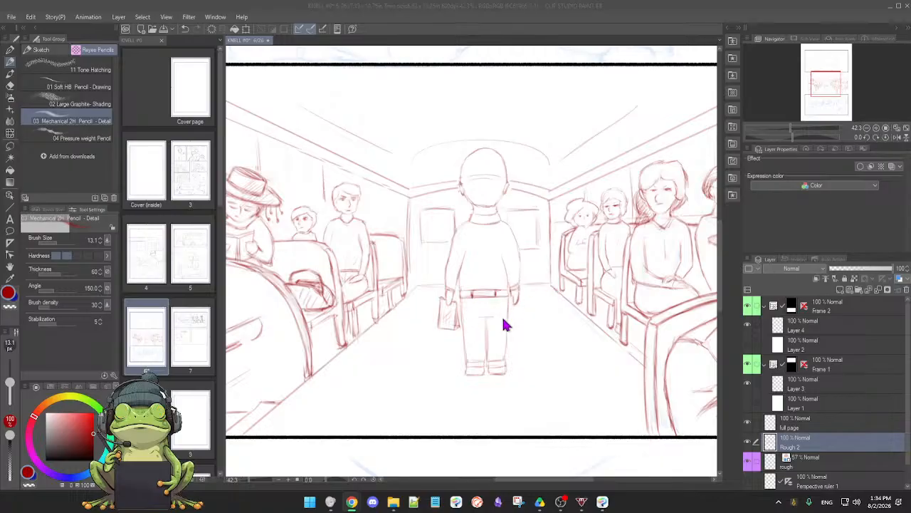
left_click(563, 315)
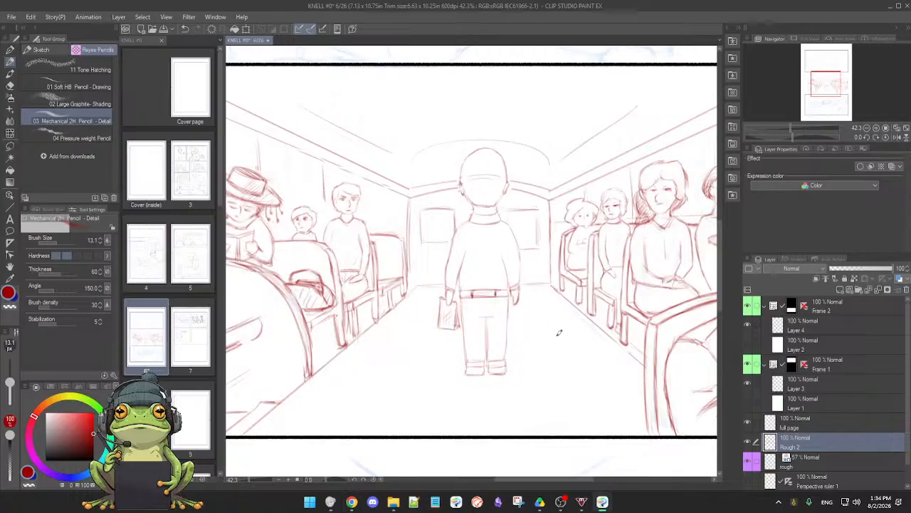
left_click_drag(547, 355, 515, 348)
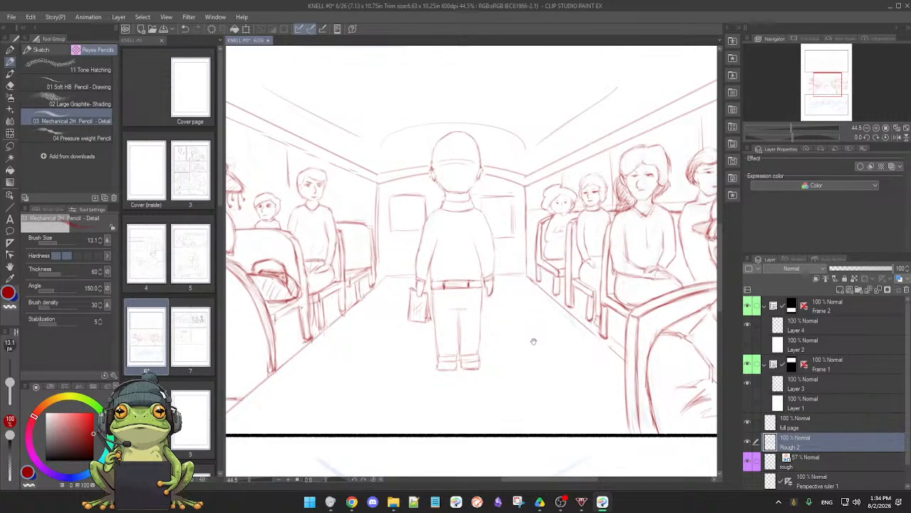
left_click_drag(533, 341, 485, 348)
left_click_drag(523, 374, 508, 364)
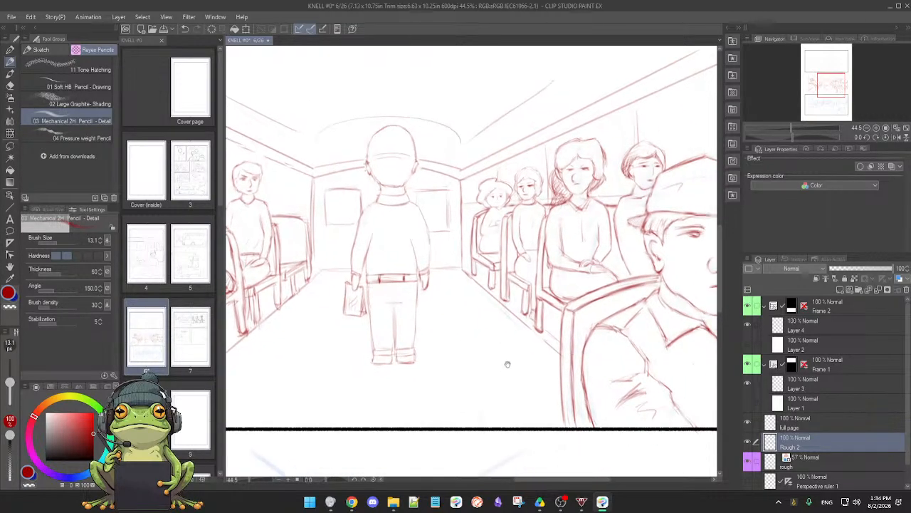
Clean up and firm the top and outer edges of the back-wall window on the standing man's right-hand side
left_click_drag(450, 303, 482, 318)
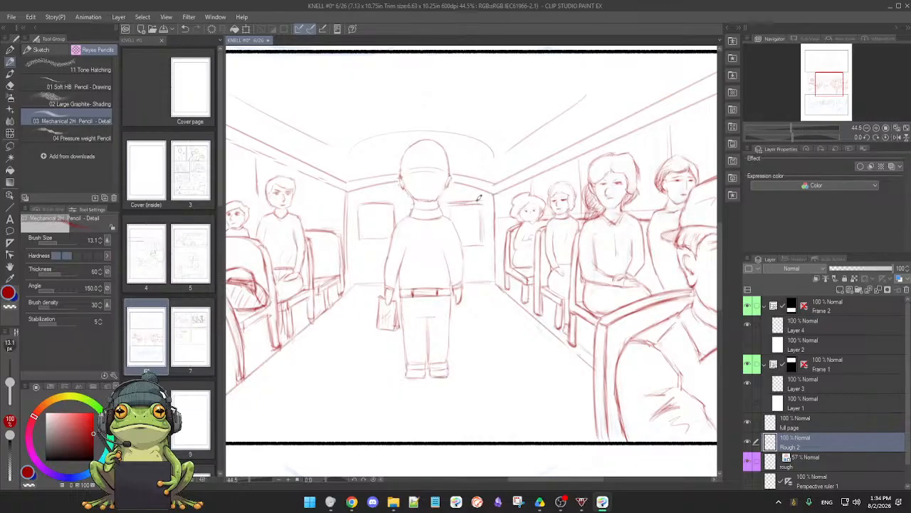
key("e")
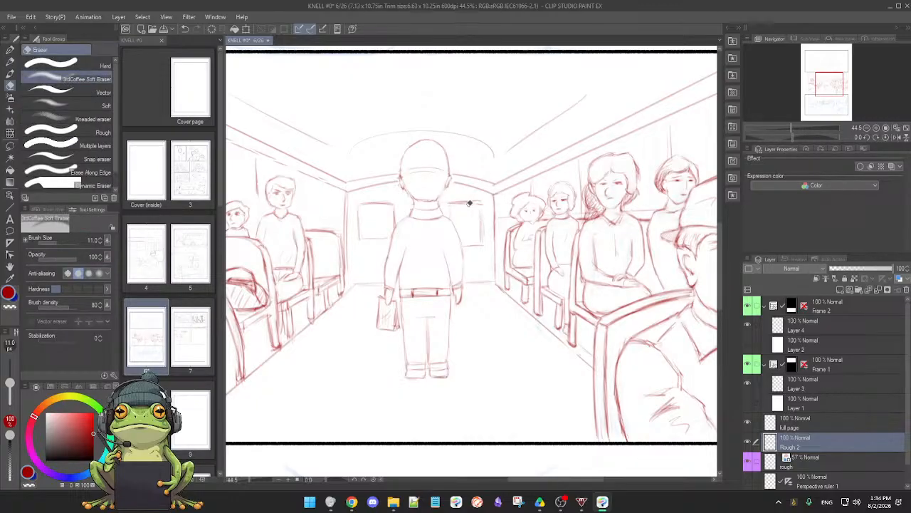
key("p")
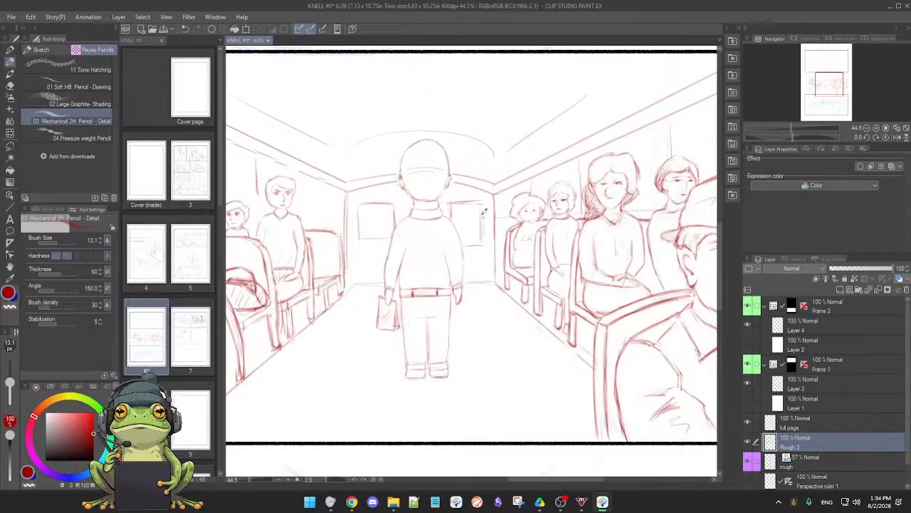
key("e")
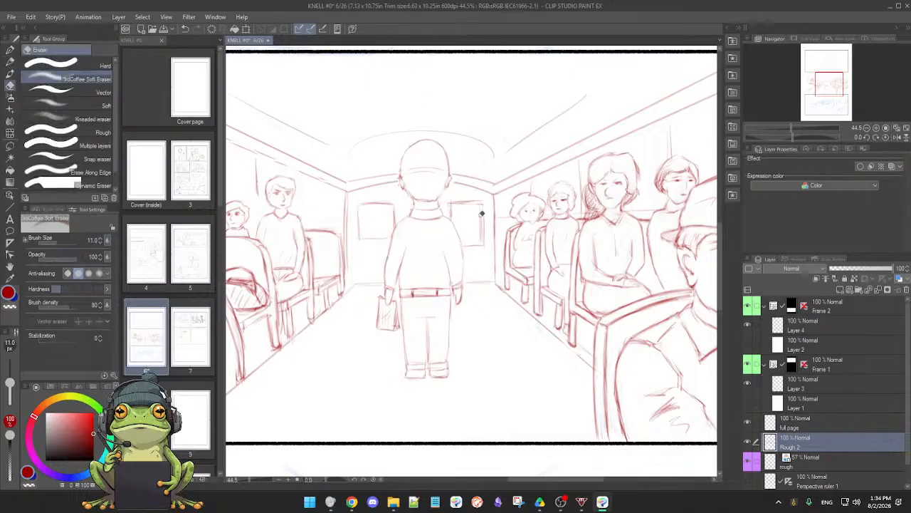
key("p")
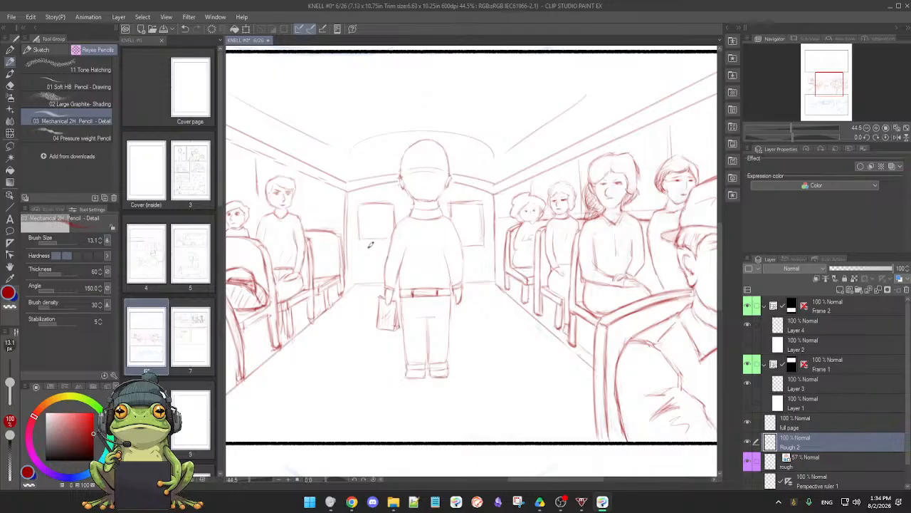
Extend the left back-wall window downward with a new bottom edge reaching the man's arm, and erase its old bottom edge
left_click_drag(362, 251, 383, 249)
scroll(402, 252, "up", 5)
key("e")
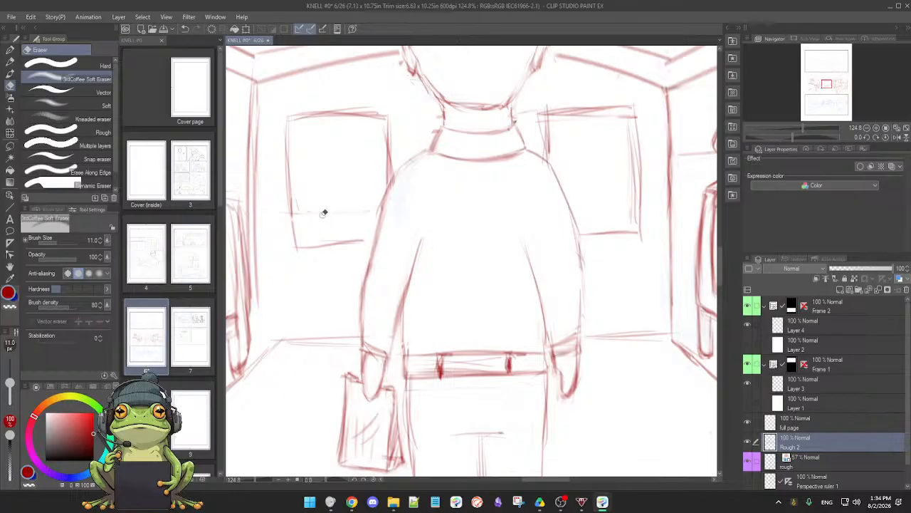
mouse_move(323, 212)
left_mouse_down()
mouse_move(370, 207)
mouse_move(308, 215)
left_mouse_up()
key("p")
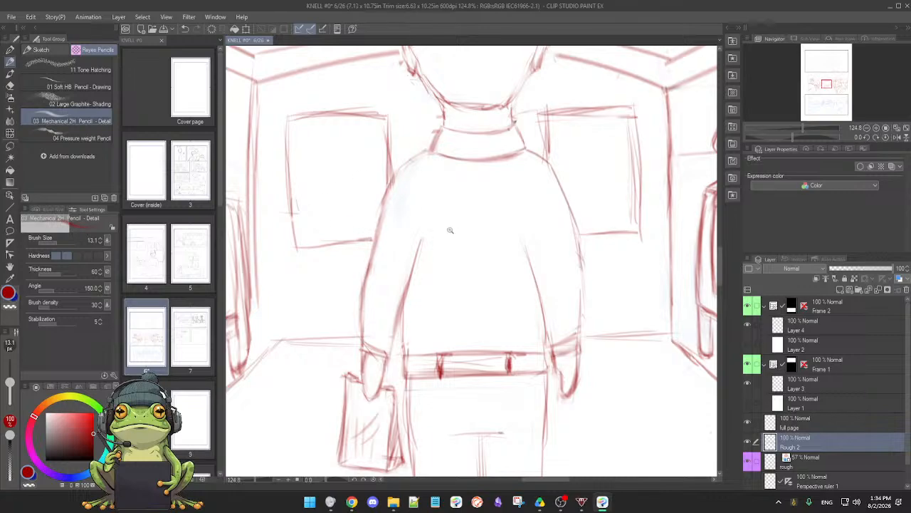
left_click_drag(450, 230, 377, 164)
left_click_drag(413, 288, 437, 309)
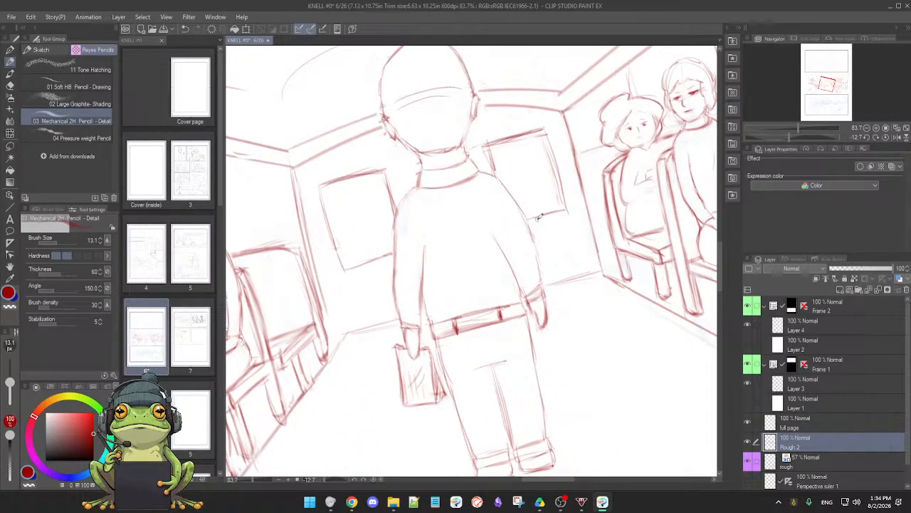
Redraw the bottom edges of both back-wall windows up to the standing man's figure and erase the stray lines
mouse_move(344, 267)
left_mouse_down()
mouse_move(392, 251)
mouse_move(341, 268)
mouse_move(392, 254)
mouse_move(369, 261)
left_mouse_up()
key("e")
key("p")
left_click_drag(522, 223, 548, 216)
key("e")
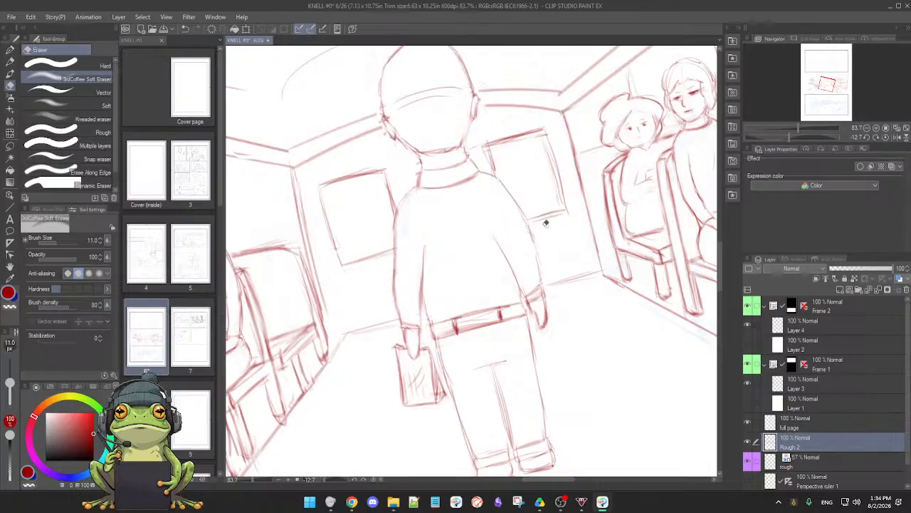
key("p")
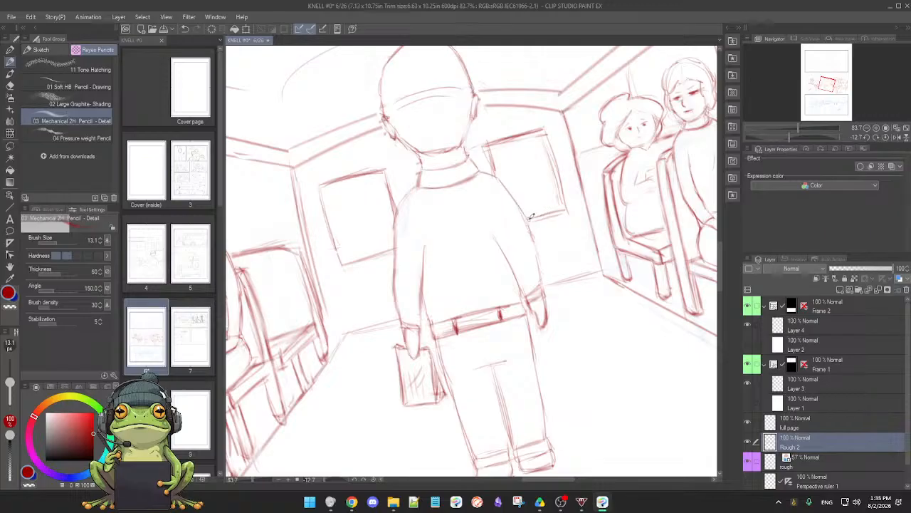
left_click_drag(529, 218, 568, 211)
key("e")
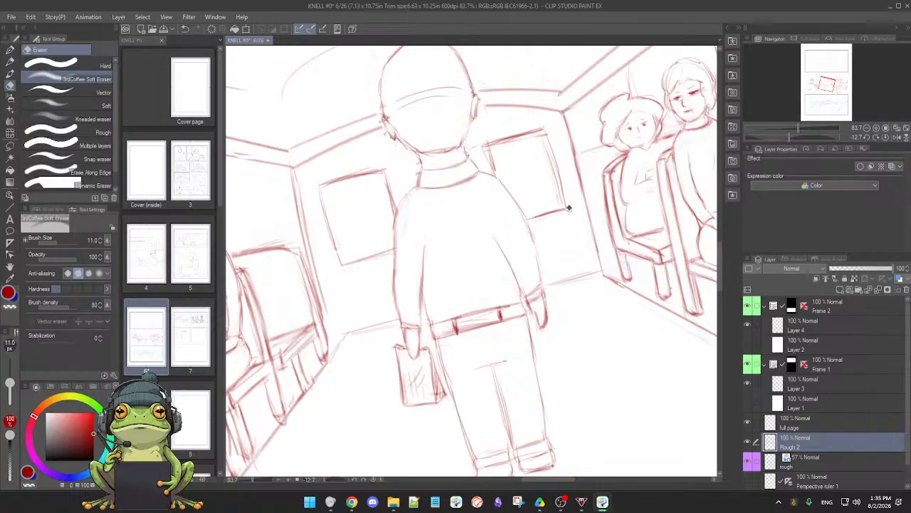
key("p")
Firm the inner and outer side edges of the right back-wall window and clean up where it meets the man's shoulder
mouse_move(580, 267)
left_mouse_down()
mouse_move(533, 330)
mouse_move(464, 349)
mouse_move(491, 302)
left_mouse_up()
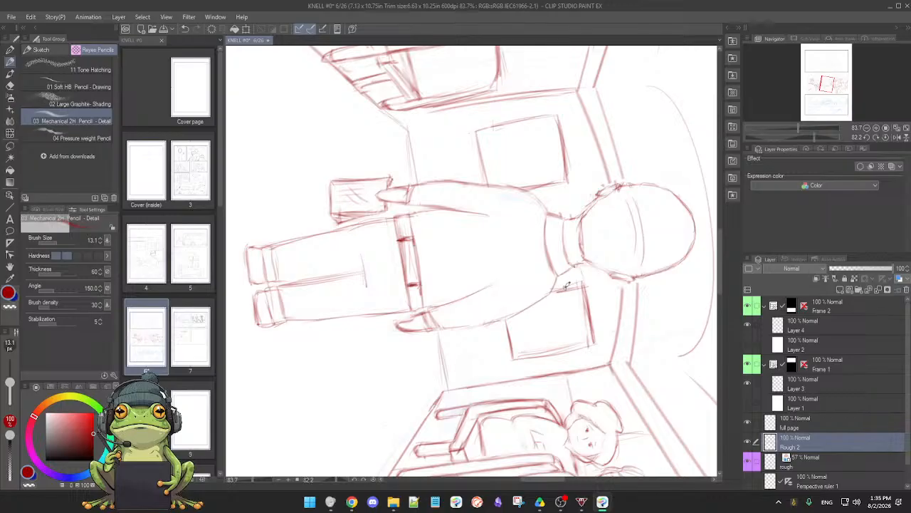
key("e")
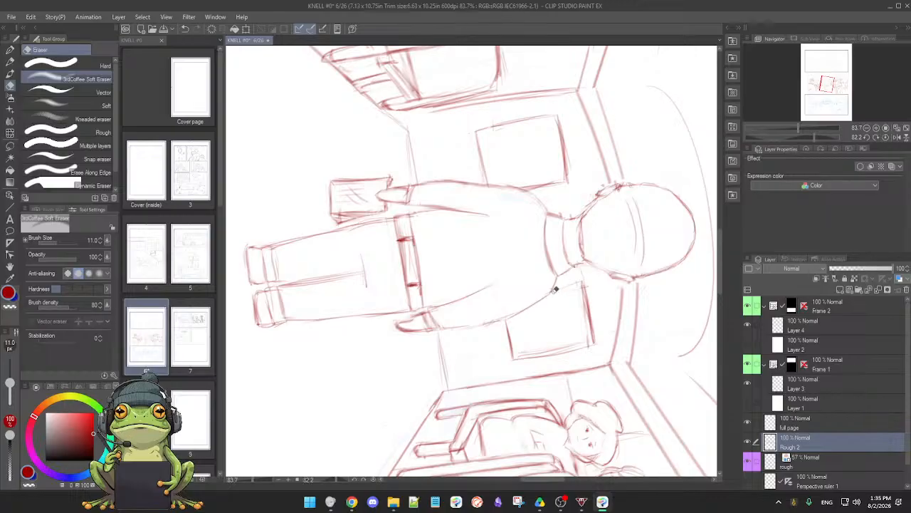
key("p")
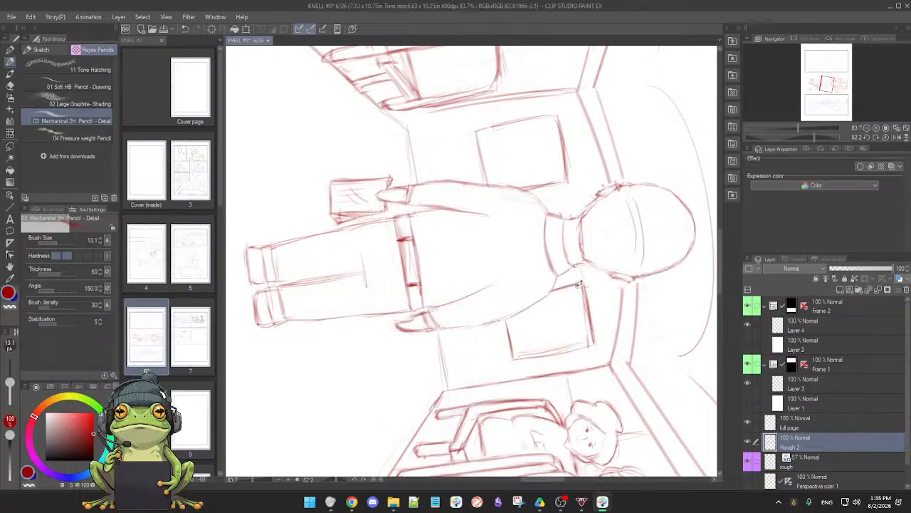
key("e")
key("p")
left_click_drag(568, 321, 562, 292, "shift")
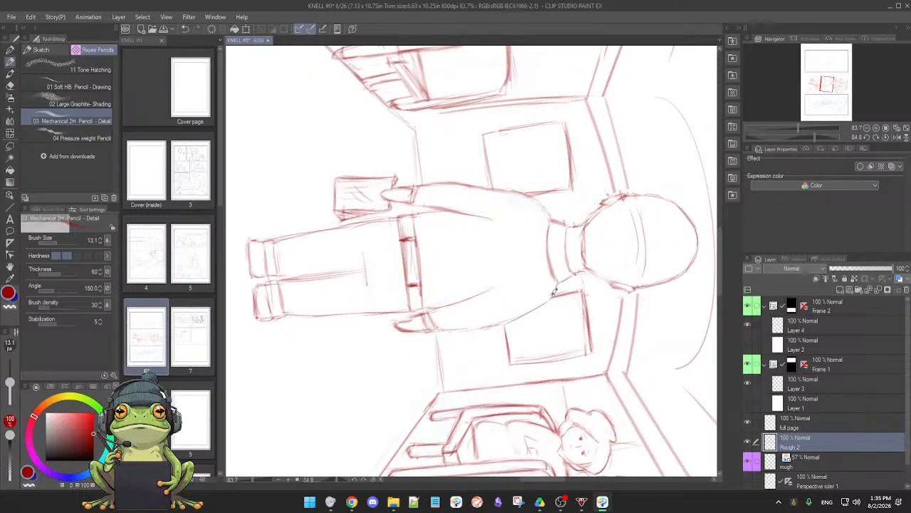
key("e")
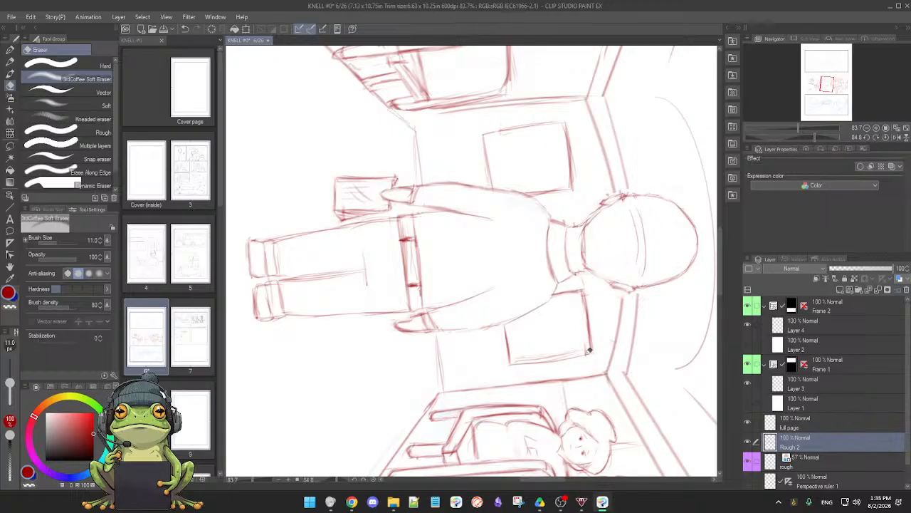
key("p")
Firm the top edge of the right back-wall window and clean up the lines around its corners
mouse_move(450, 380)
left_mouse_down()
mouse_move(495, 381)
mouse_move(586, 304)
mouse_move(582, 314)
mouse_move(591, 281)
left_mouse_up()
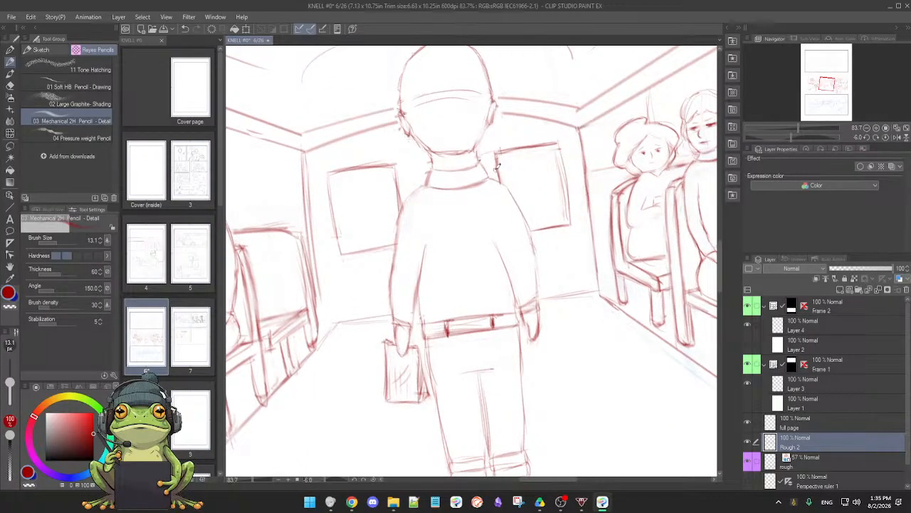
key("e")
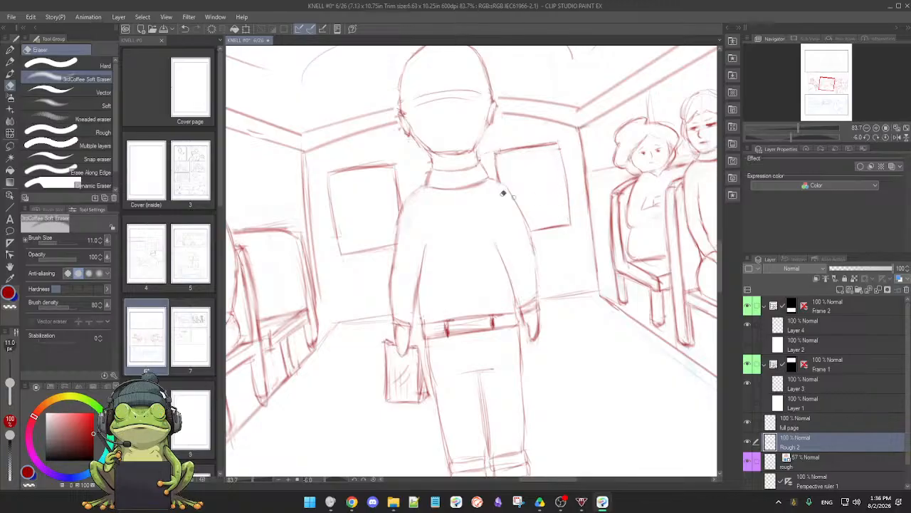
key("p")
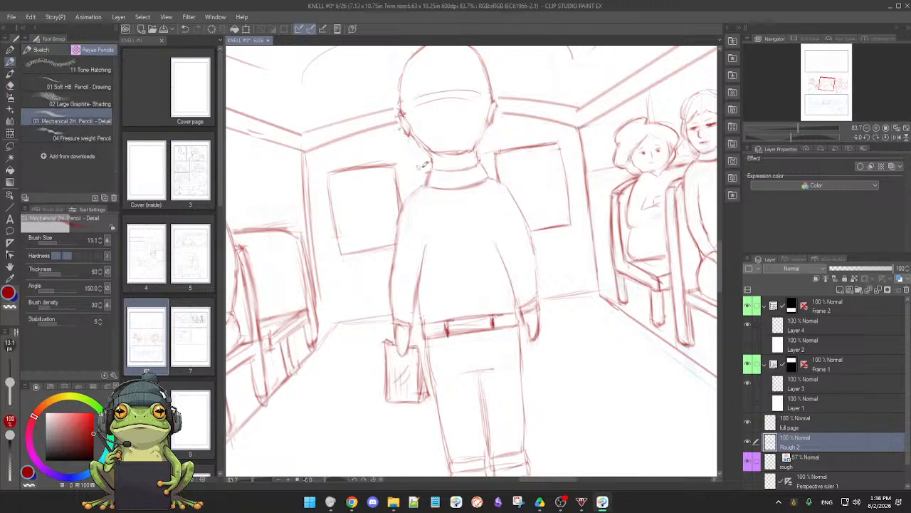
Widen the left back-wall window toward the standing man by extending its top edge and drawing a new inner side edge
left_click_drag(598, 302, 604, 328)
left_click_drag(592, 288, 587, 275)
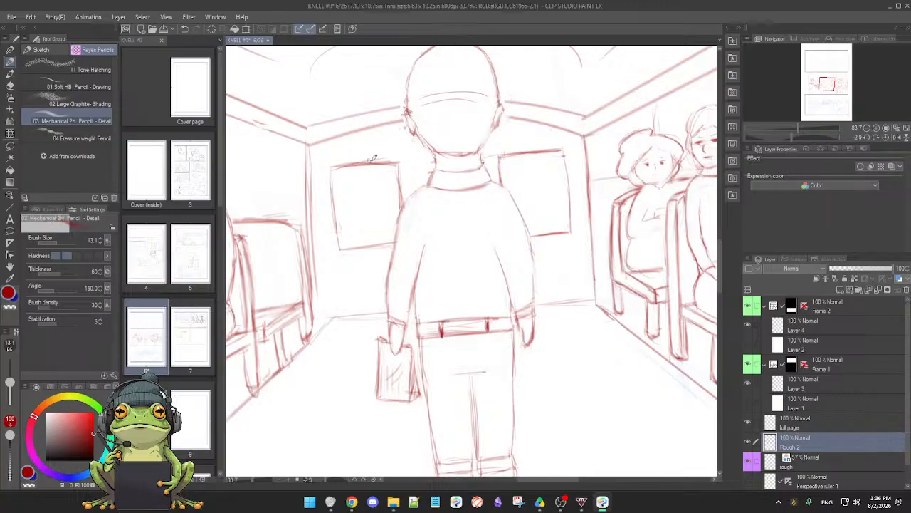
left_click_drag(354, 162, 403, 156)
key("e")
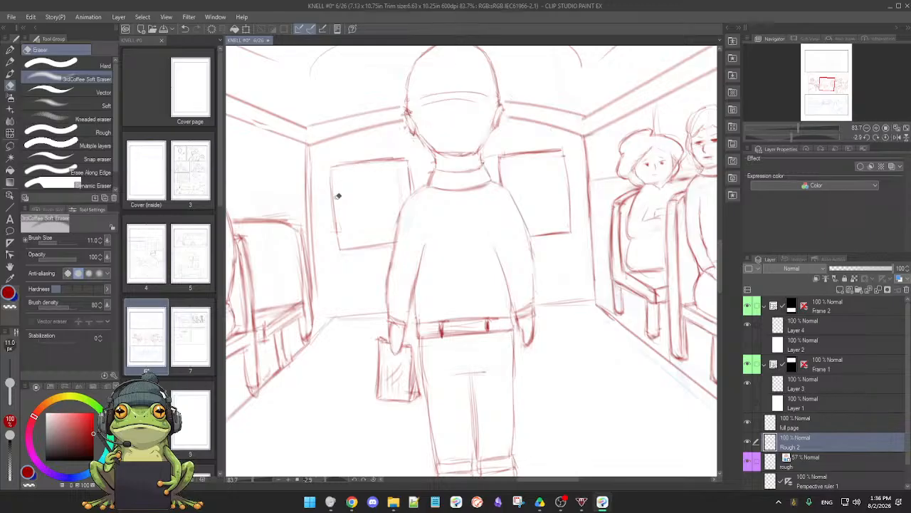
key("p")
mouse_move(342, 221)
left_mouse_down()
mouse_move(450, 164)
mouse_move(491, 180)
left_mouse_up()
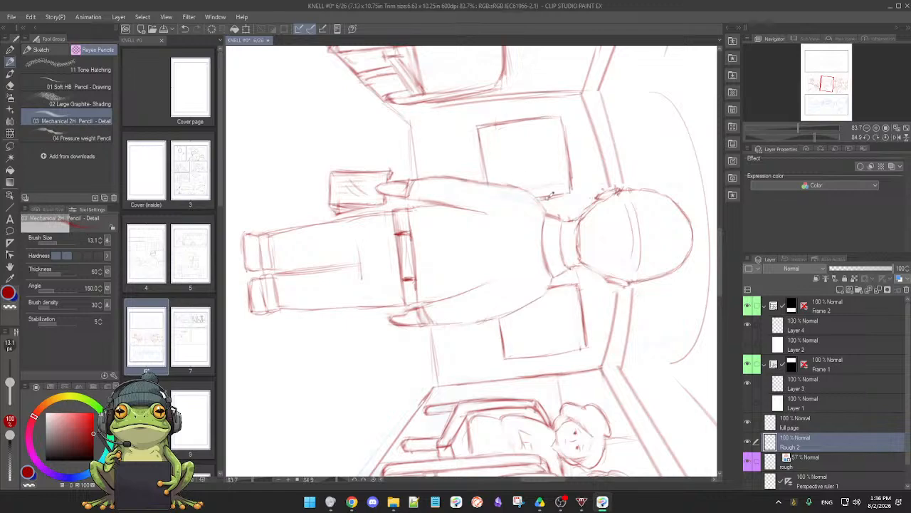
left_click_drag(606, 331, 609, 278)
key("ctrl+at")
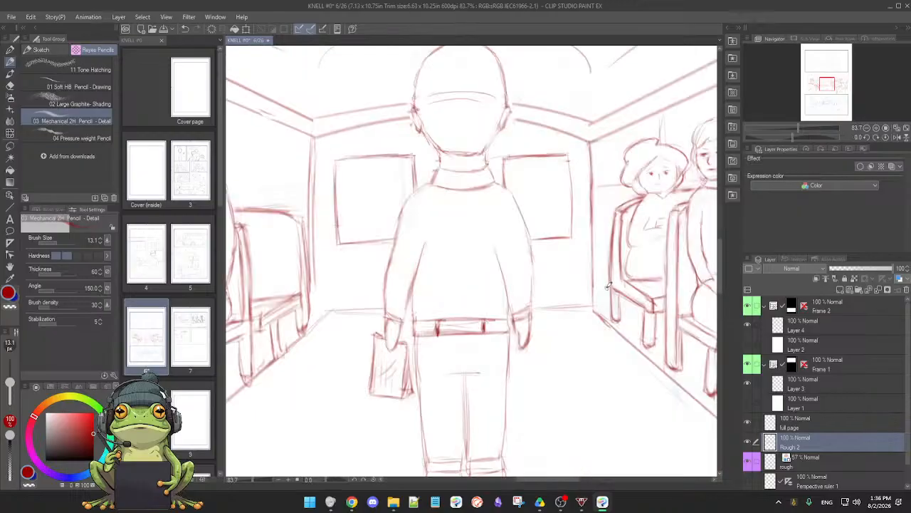
Firm the bottom edges of the back-wall windows and erase the left window's old inner edge
scroll(607, 287, "down", 2)
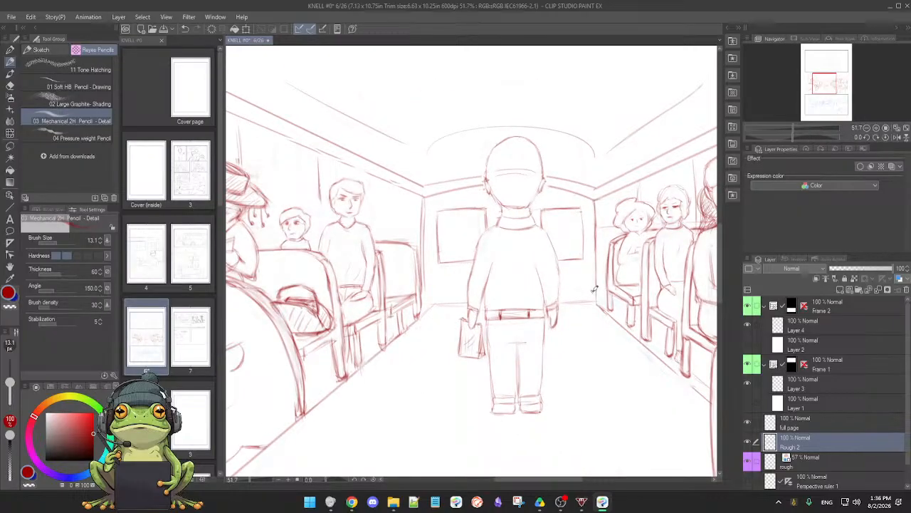
scroll(593, 292, "up", 2)
left_click_drag(592, 292, 518, 304)
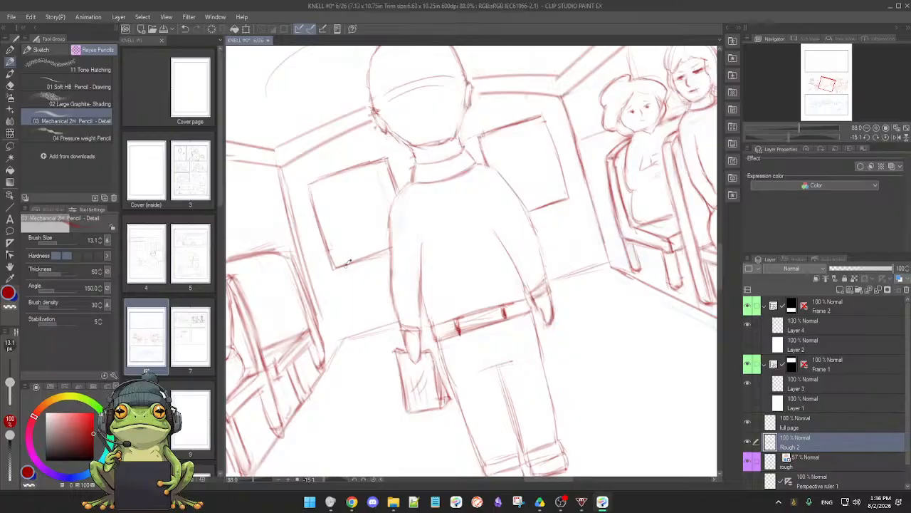
key("e")
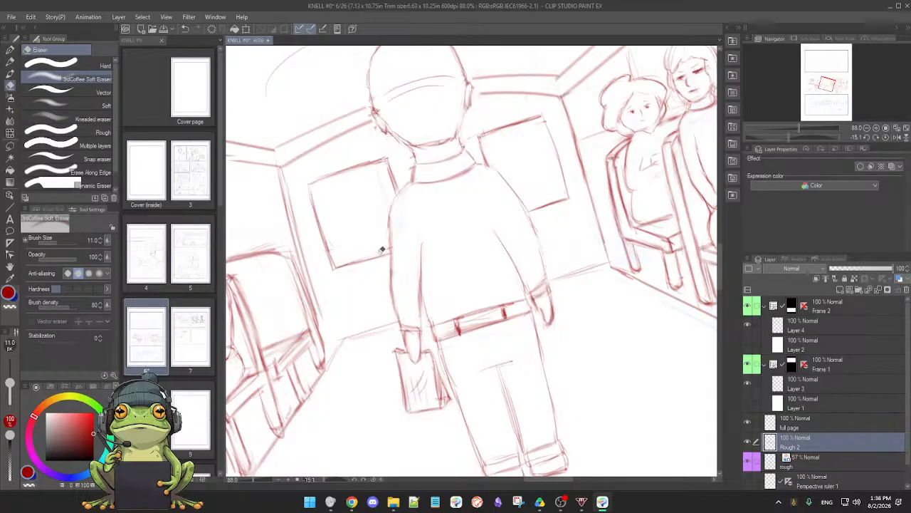
key("p")
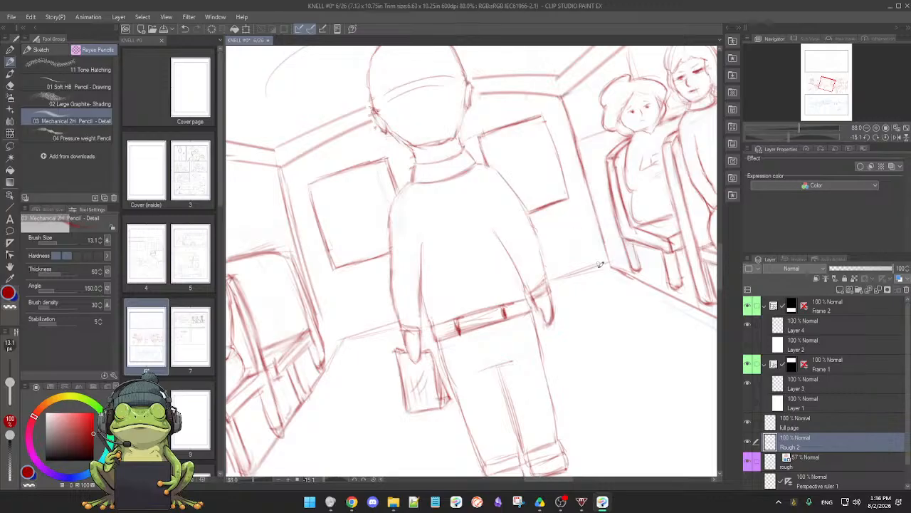
left_click_drag(601, 269, 574, 332)
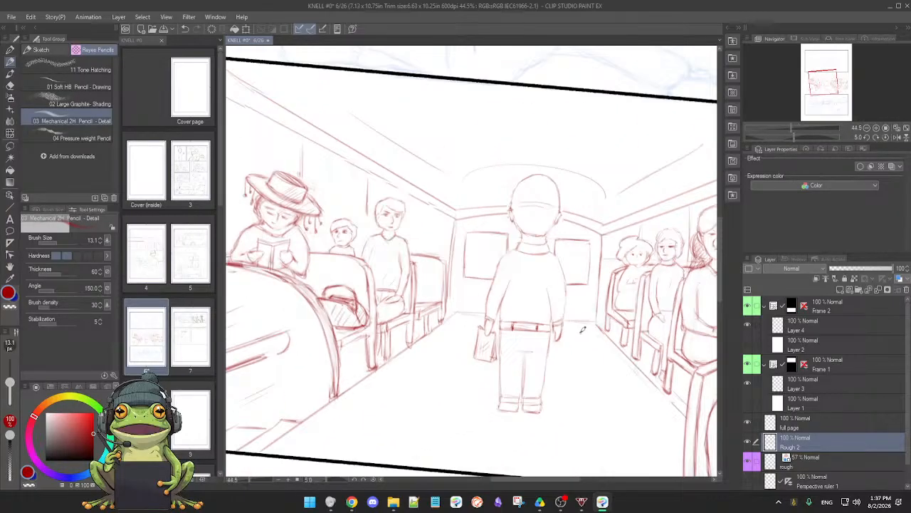
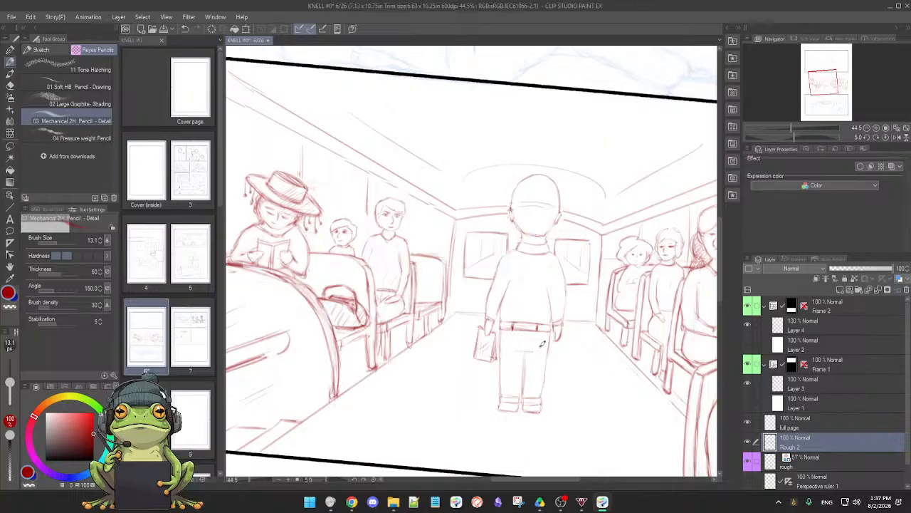
Examine the whole bus-interior panel in context with its neighbours, and the standing man and back wall up close
key("minus")
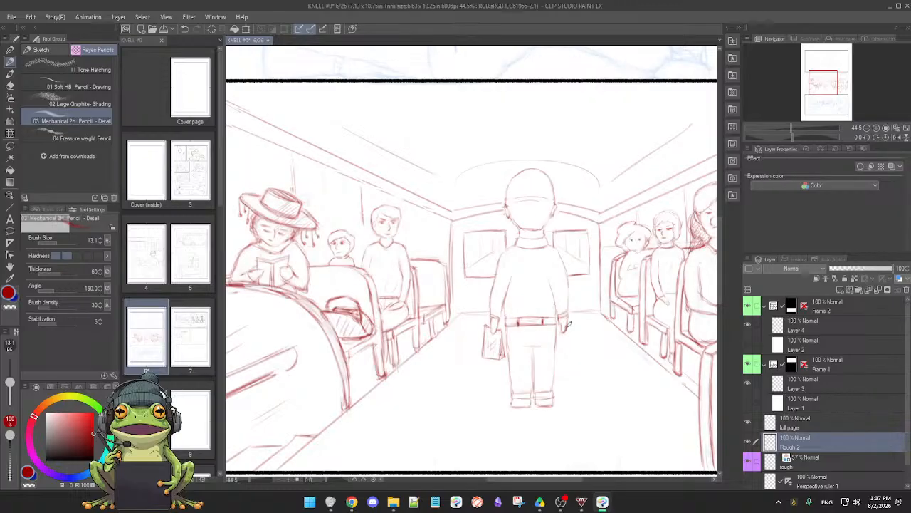
scroll(582, 329, "down", 4)
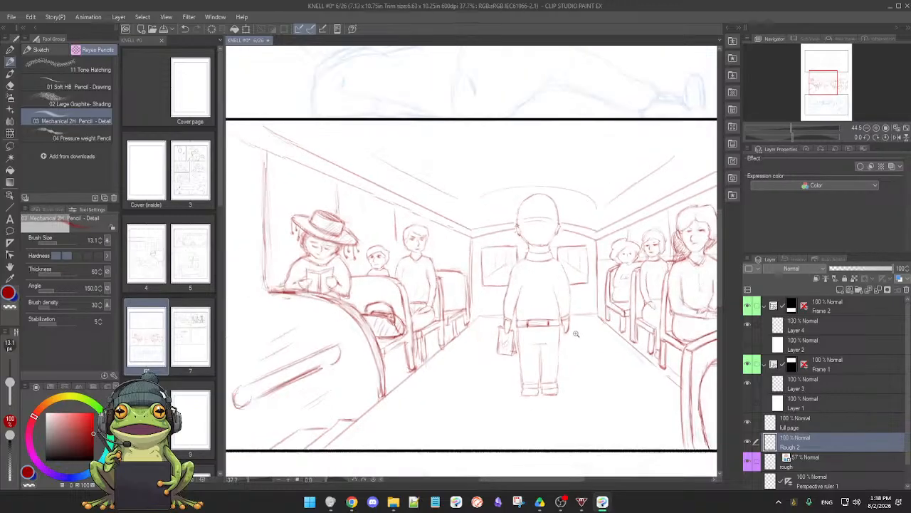
scroll(557, 332, "down", 3)
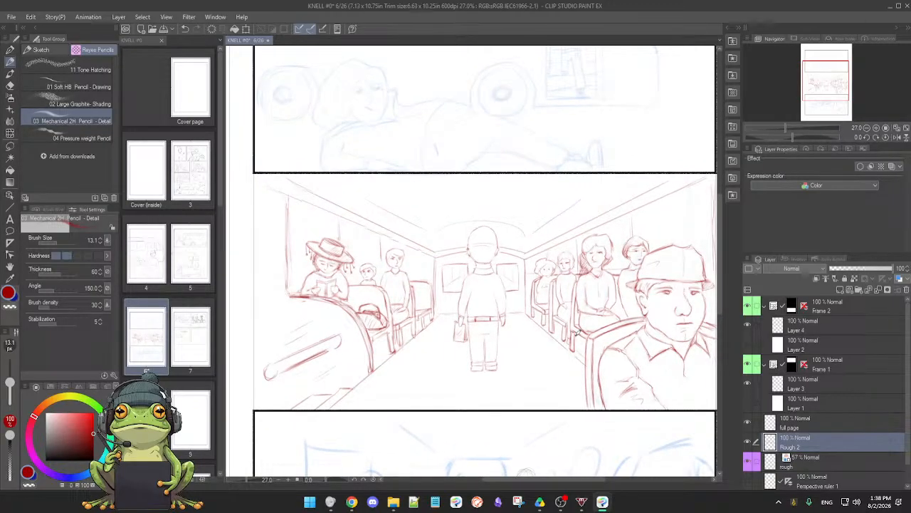
scroll(581, 337, "down", 3)
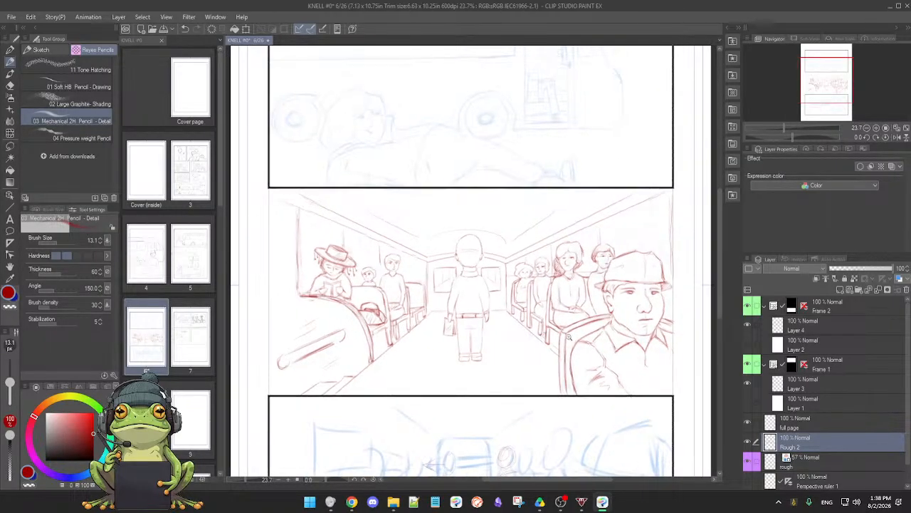
scroll(574, 338, "up", 2)
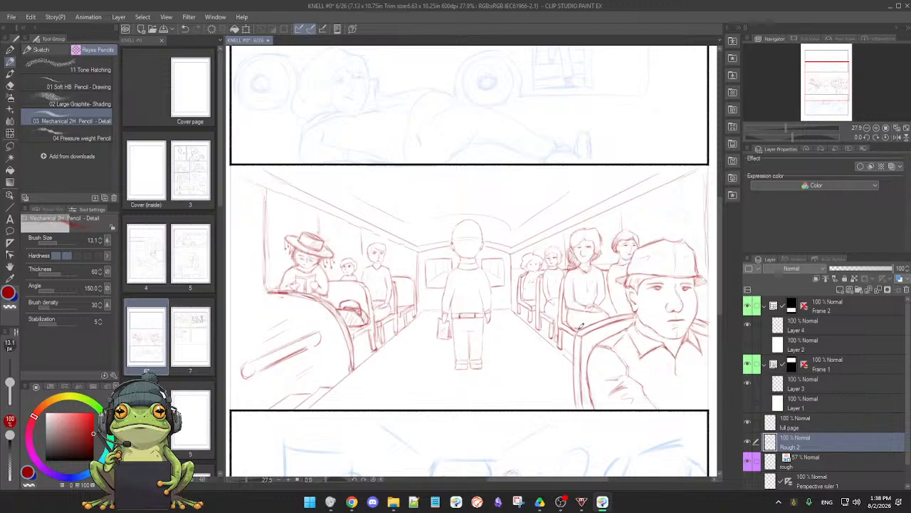
left_click(506, 334)
left_click_drag(513, 339, 588, 332)
key("e")
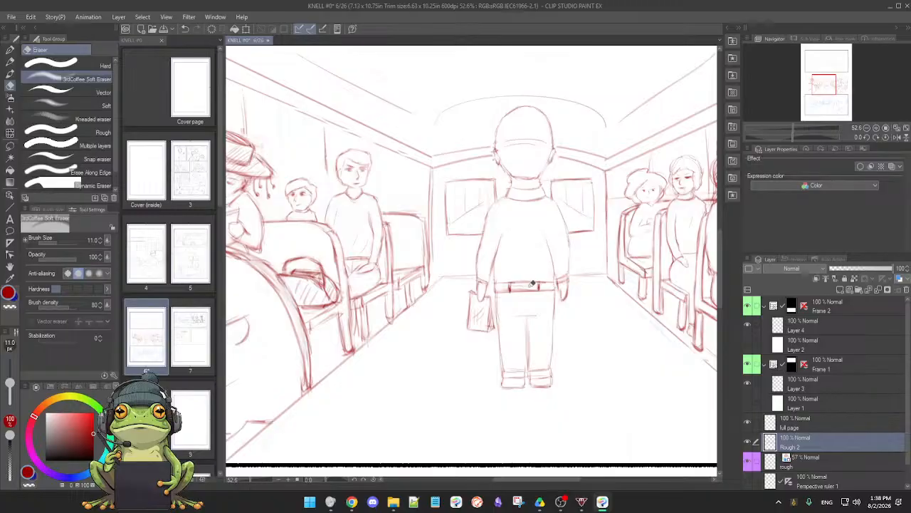
key("p")
key("e")
key("p")
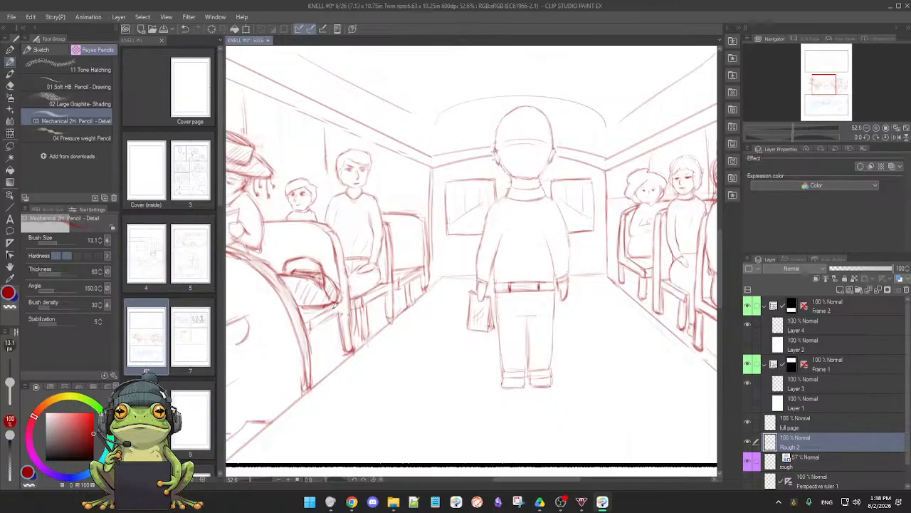
key("e")
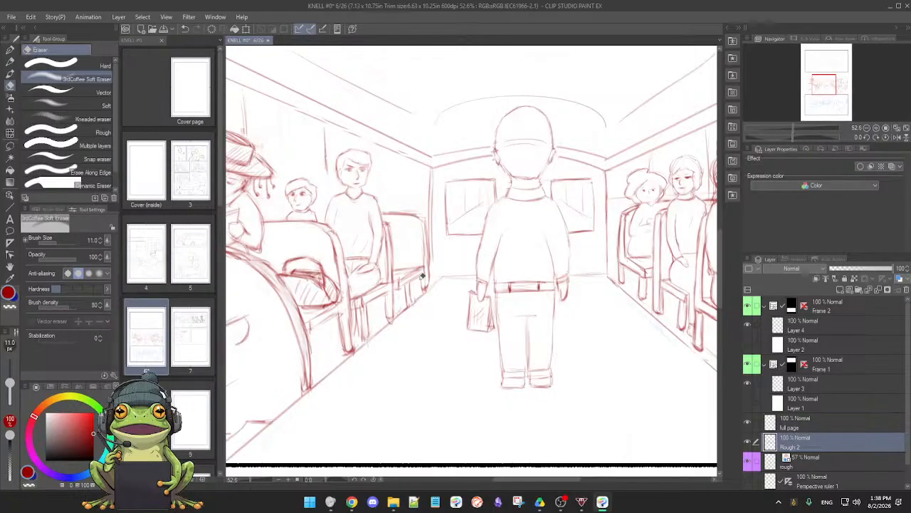
Set the soft eraser's size to 41.3 and erase the stray strokes inside the standing man's belt and its left loop
left_click_drag(10, 384, 11, 382)
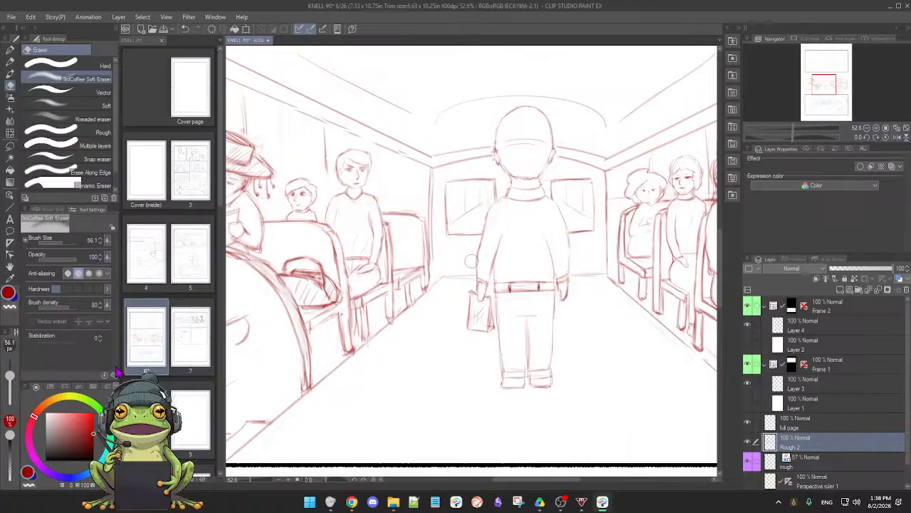
key("p")
left_click(513, 318, "ctrl")
left_click(513, 318, "ctrl")
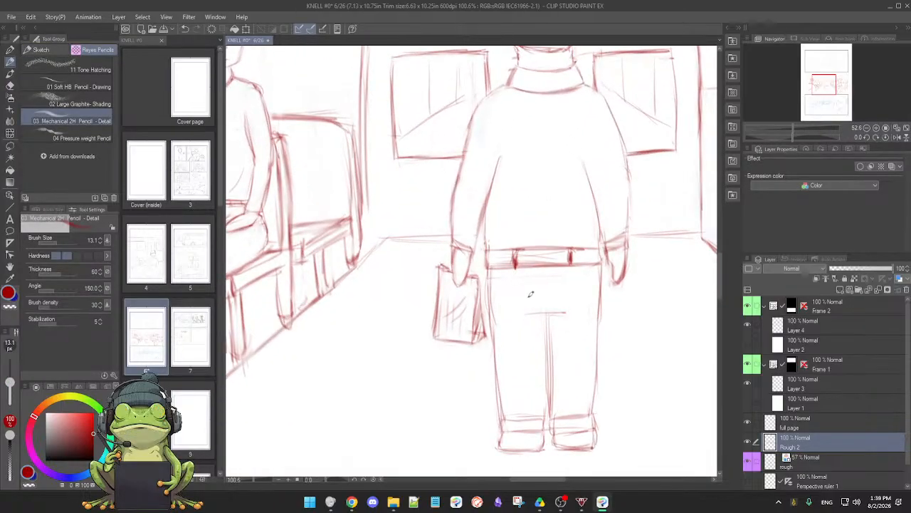
key("e")
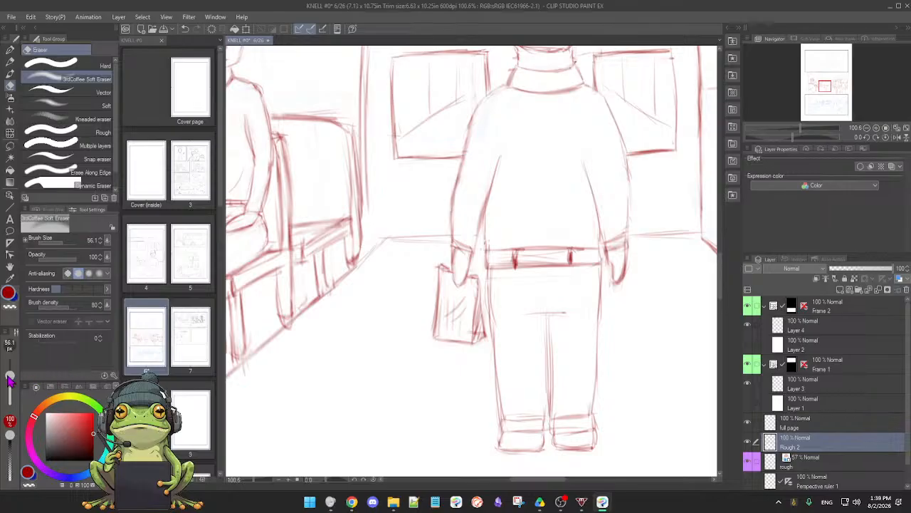
left_click_drag(10, 376, 10, 382)
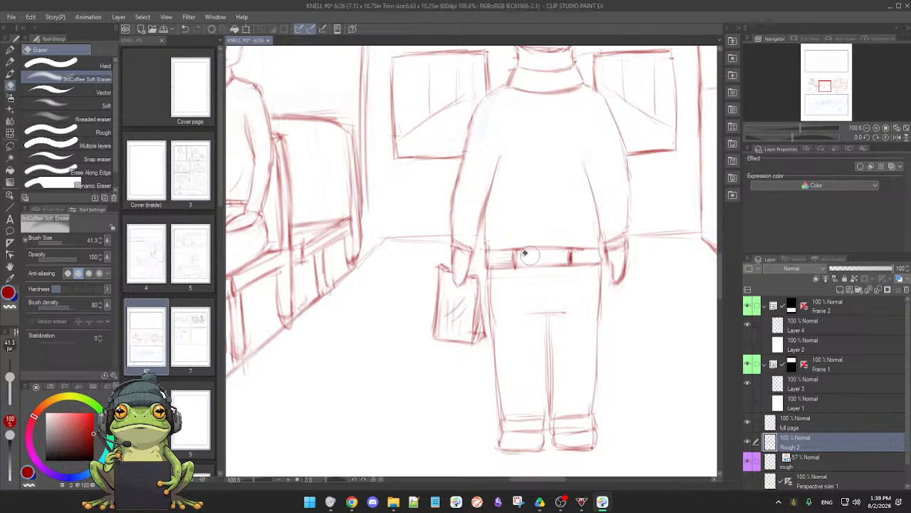
key("p")
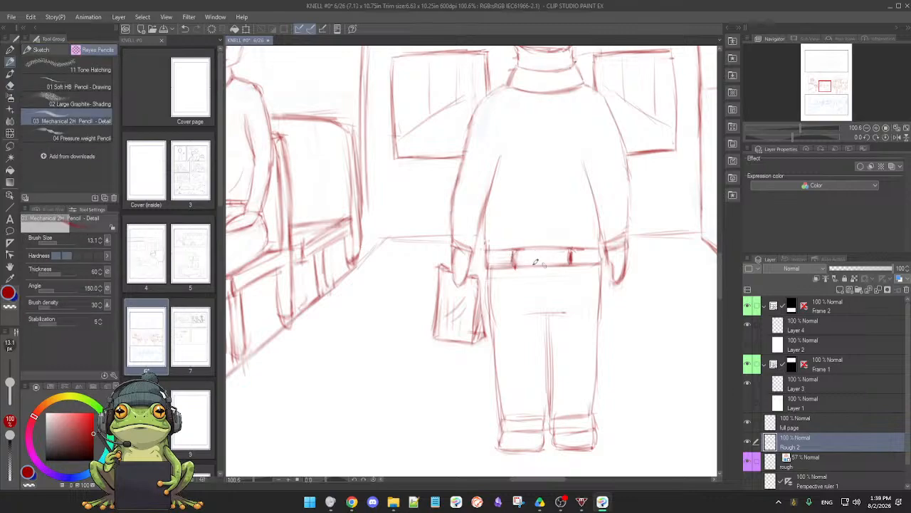
key("e")
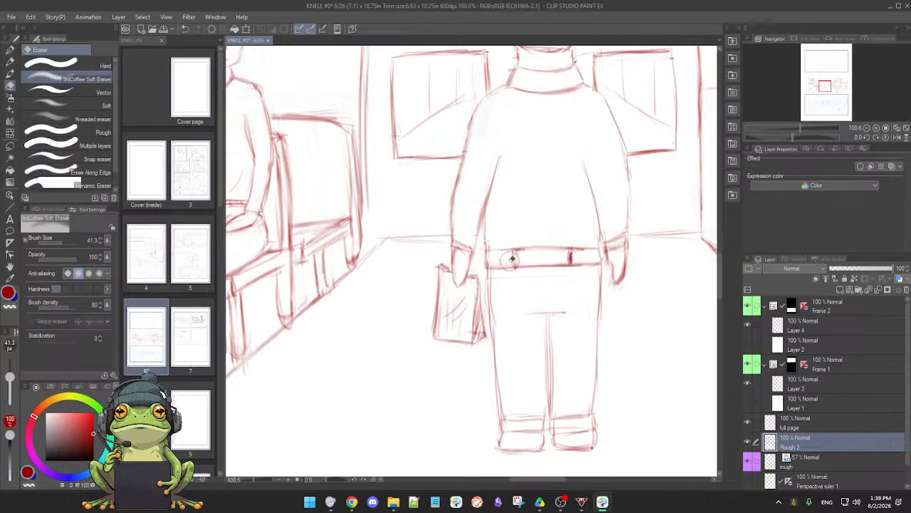
key("p")
Redraw the two loops on the standing man's belt and firm the belt's outline and left end
left_click_drag(515, 251, 514, 268)
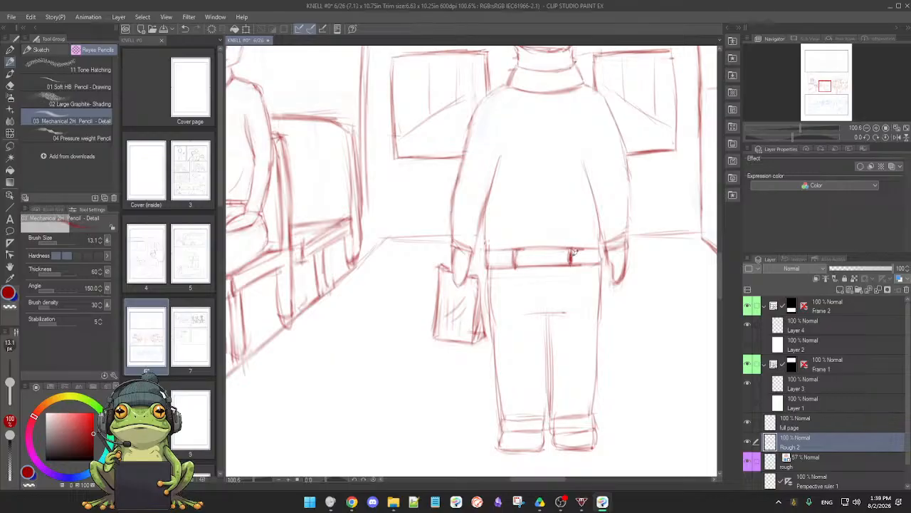
left_click_drag(571, 247, 571, 265)
mouse_move(484, 248)
left_mouse_down()
mouse_move(594, 247)
mouse_move(600, 264)
left_mouse_up()
left_click_drag(488, 249, 488, 267)
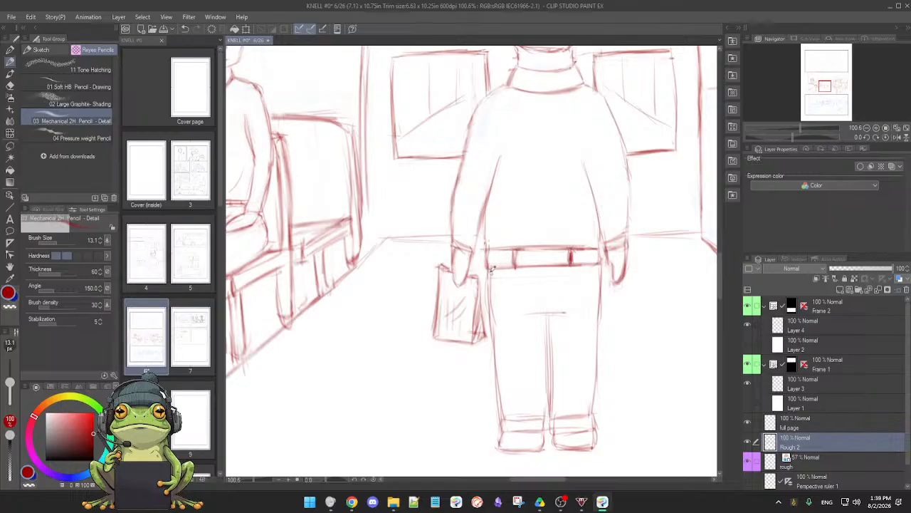
Firm the outer sides of the standing man's trousers, the seat crease and the inner leg seam
left_click_drag(490, 269, 492, 305)
left_click_drag(600, 269, 597, 313)
left_click_drag(525, 313, 561, 313)
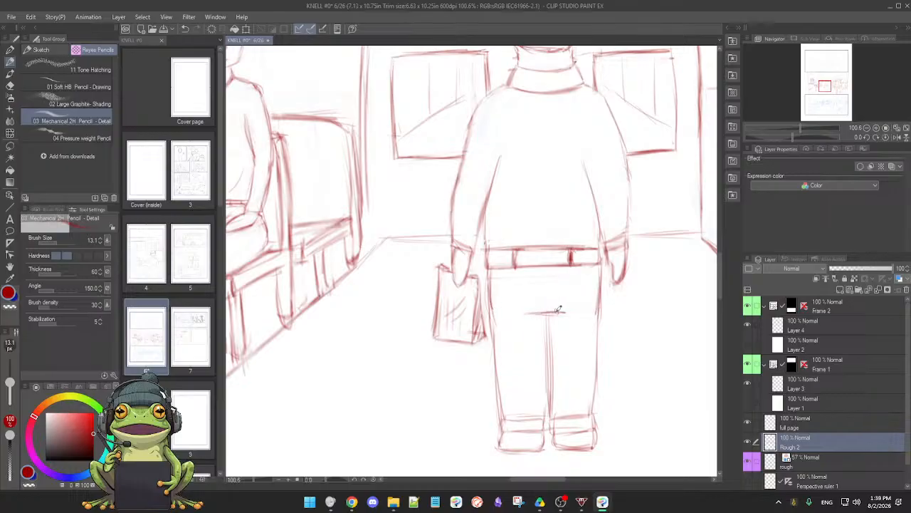
mouse_move(599, 362)
left_mouse_down()
mouse_move(451, 398)
mouse_move(456, 364)
mouse_move(438, 284)
mouse_move(453, 236)
left_mouse_up()
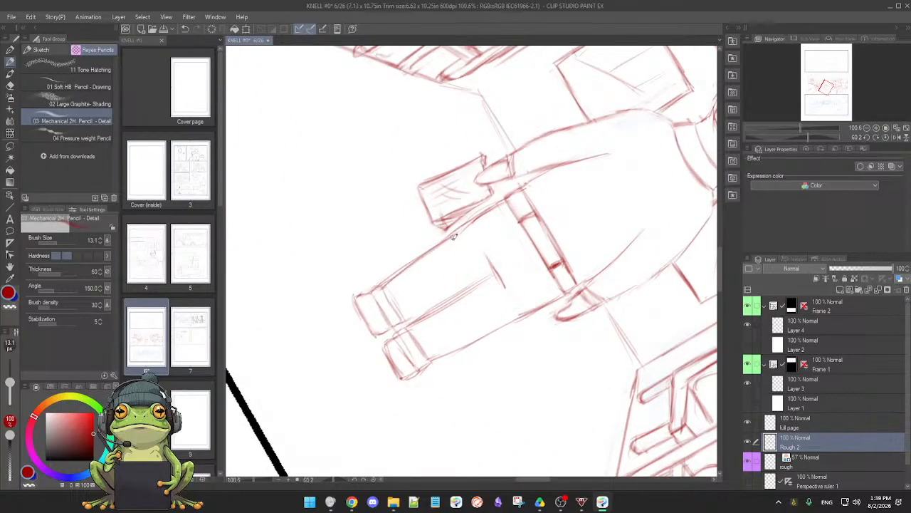
left_click_drag(420, 316, 486, 280)
scroll(488, 323, "down", 4)
scroll(488, 323, "up", 3)
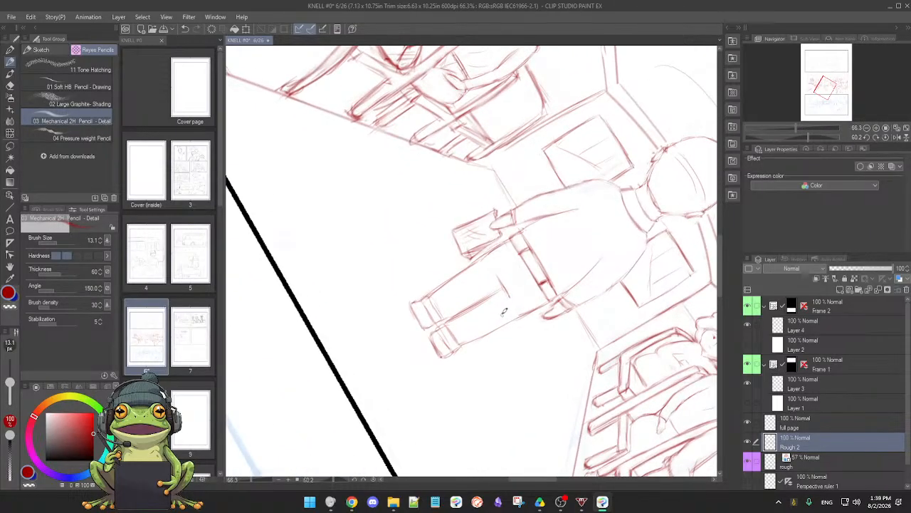
Erase the rough left vertical edge of the back wall and redraw it as a cleaner line beside the last seat
left_click_drag(518, 328, 554, 210)
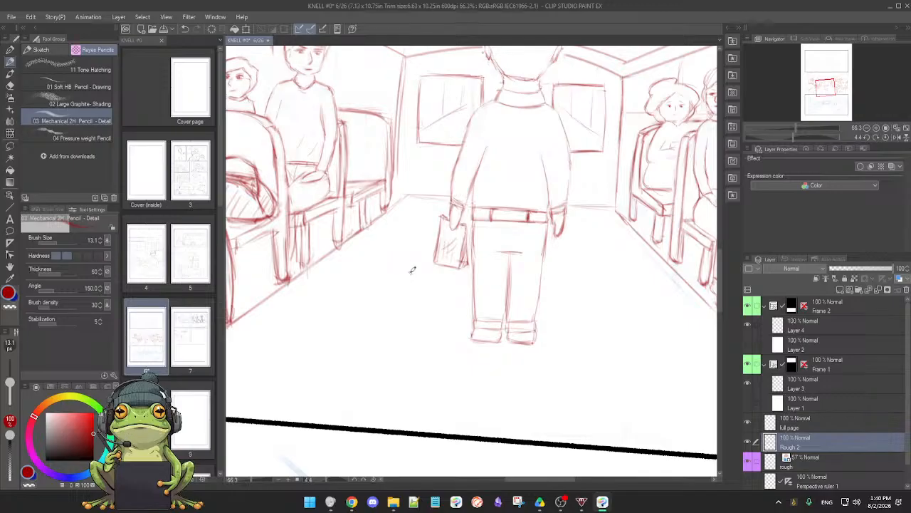
scroll(426, 298, "up", 1)
scroll(425, 300, "down", 2)
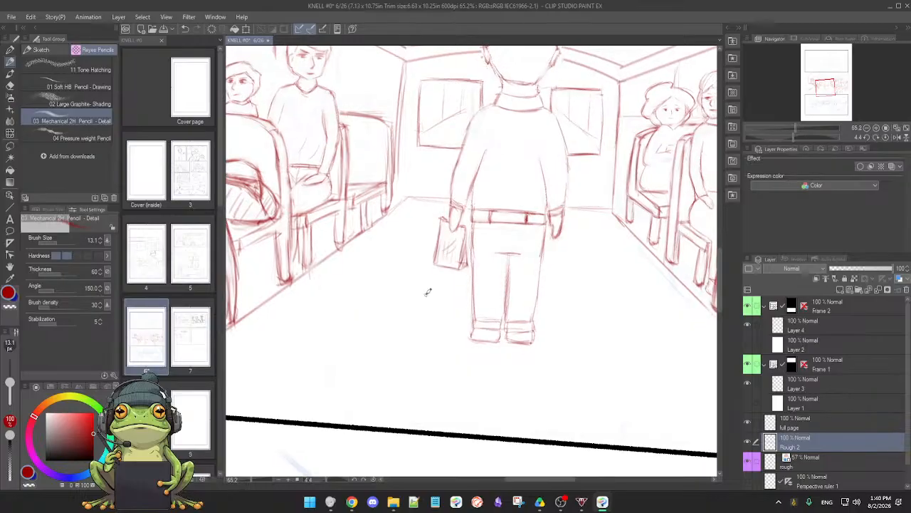
left_click_drag(437, 346, 463, 341)
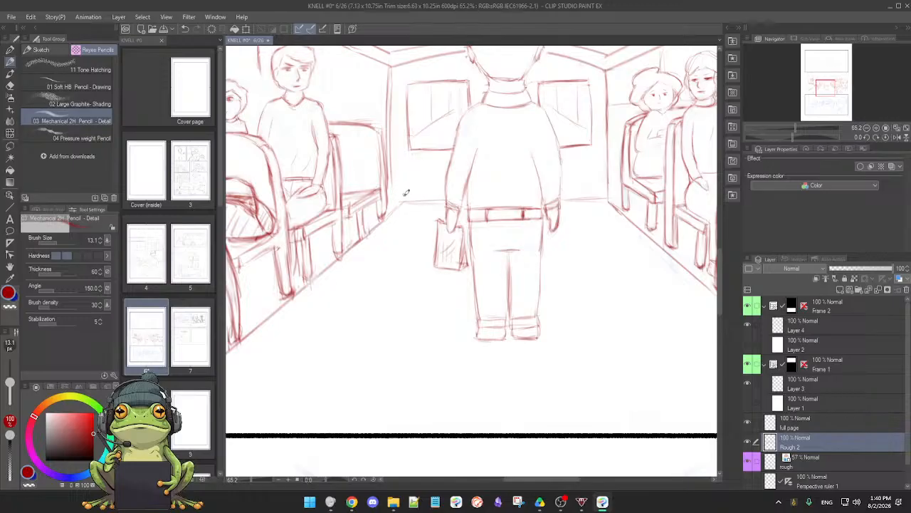
left_click_drag(575, 289, 452, 367)
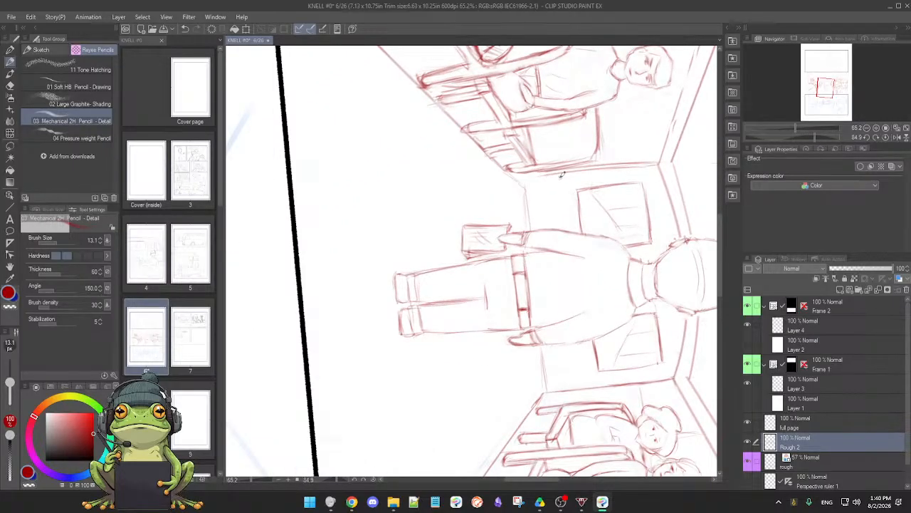
left_click_drag(520, 184, 605, 167)
key("e")
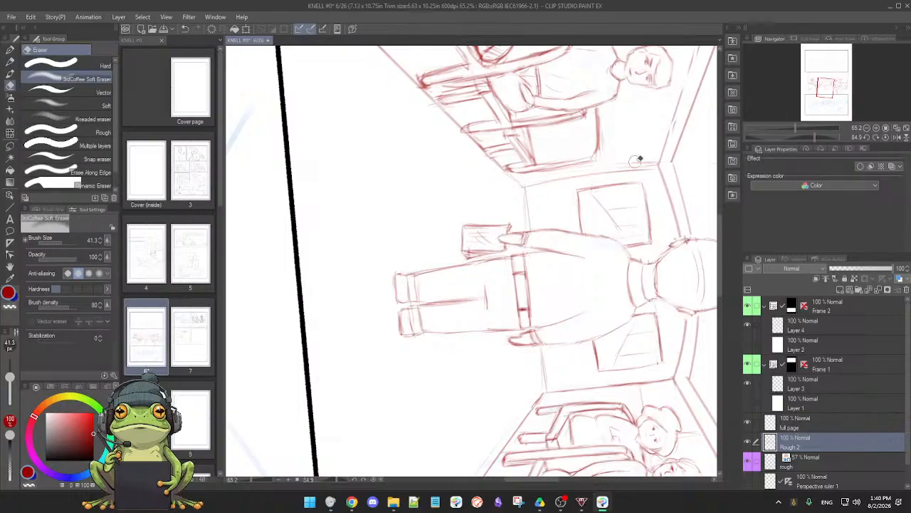
key("p")
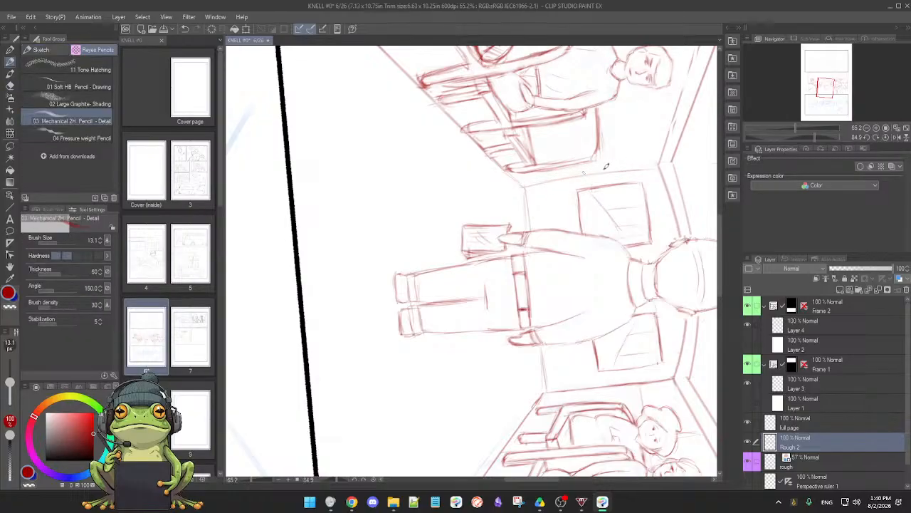
left_click_drag(555, 181, 656, 165)
left_click_drag(524, 184, 648, 161)
left_click_drag(571, 175, 661, 163)
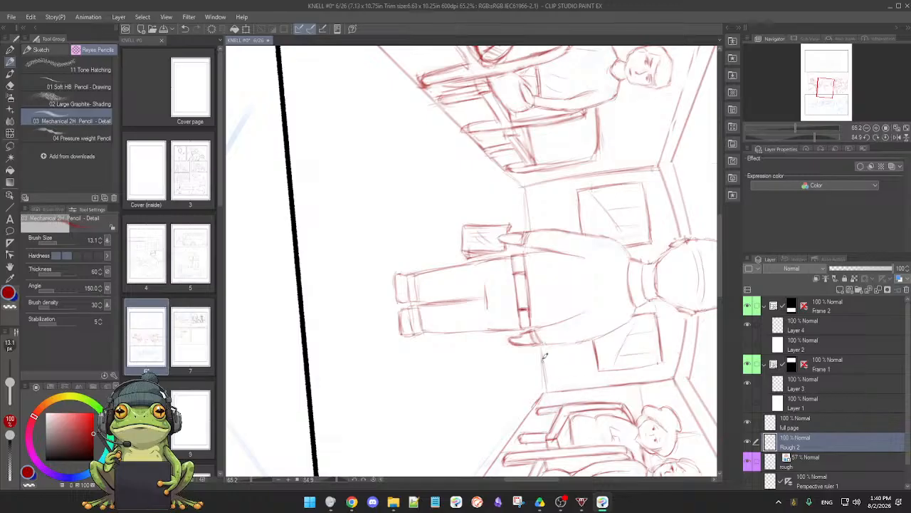
Firm the back wall's floor line and erase the doubled stroke between the man's hand and the right corner
mouse_move(545, 383)
left_mouse_down()
mouse_move(584, 334)
mouse_move(599, 214)
mouse_move(579, 193)
left_mouse_up()
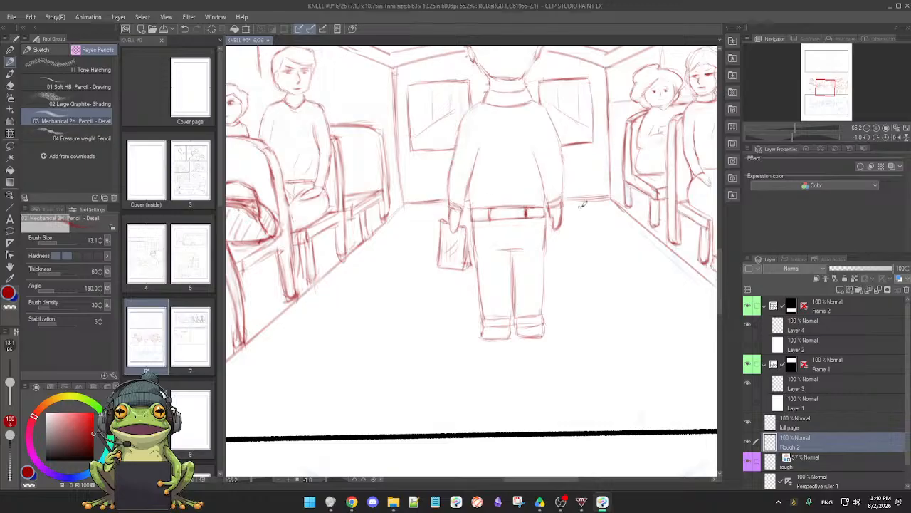
key("e")
mouse_move(592, 195)
left_mouse_down()
mouse_move(578, 194)
mouse_move(602, 193)
mouse_move(575, 199)
left_mouse_up()
key("p")
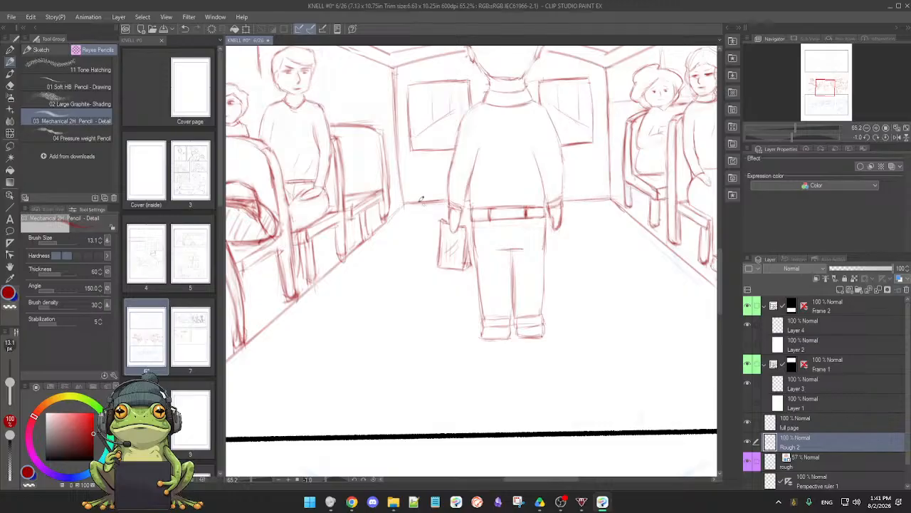
Clean up the back wall's lower left corner and redraw the short vertical edge where it meets the floor
key("e")
mouse_move(413, 198)
left_mouse_down()
mouse_move(446, 194)
mouse_move(407, 205)
mouse_move(451, 202)
mouse_move(406, 202)
mouse_move(374, 233)
left_mouse_up()
key("p")
left_click_drag(400, 183, 402, 206)
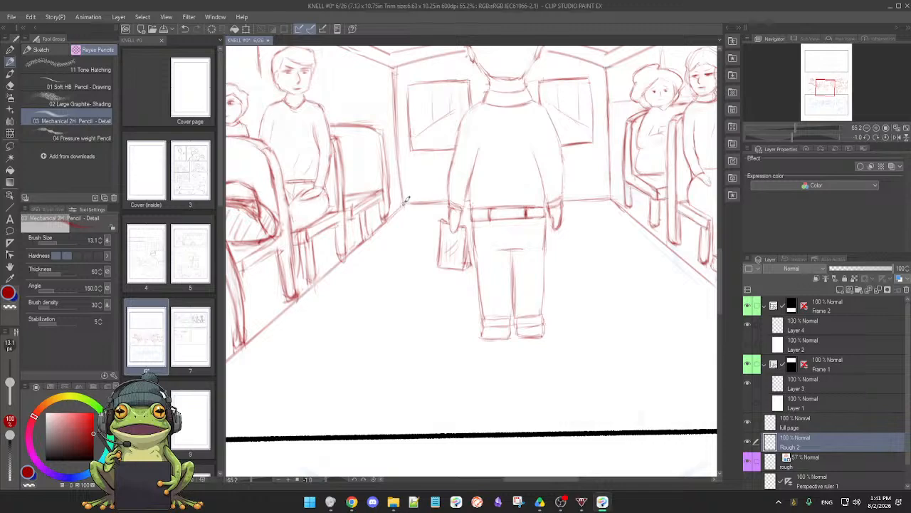
scroll(563, 272, "down", 2)
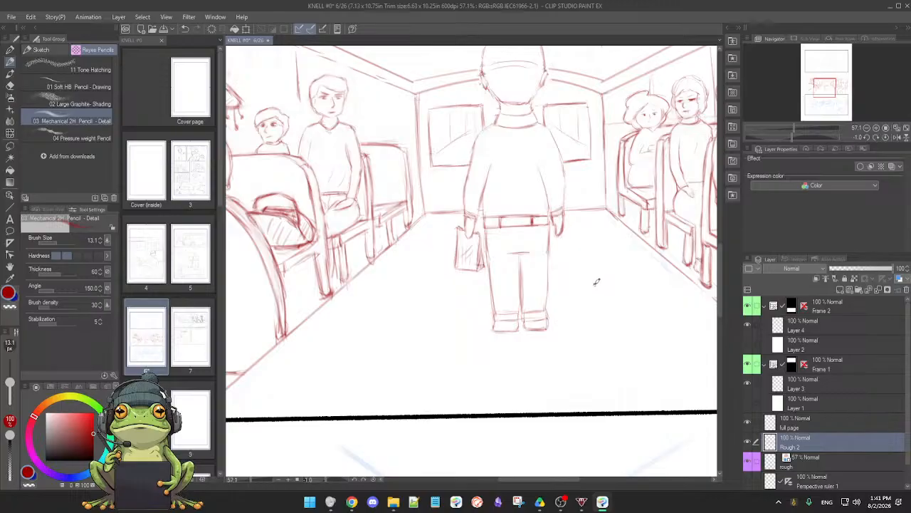
left_click_drag(595, 311, 597, 308)
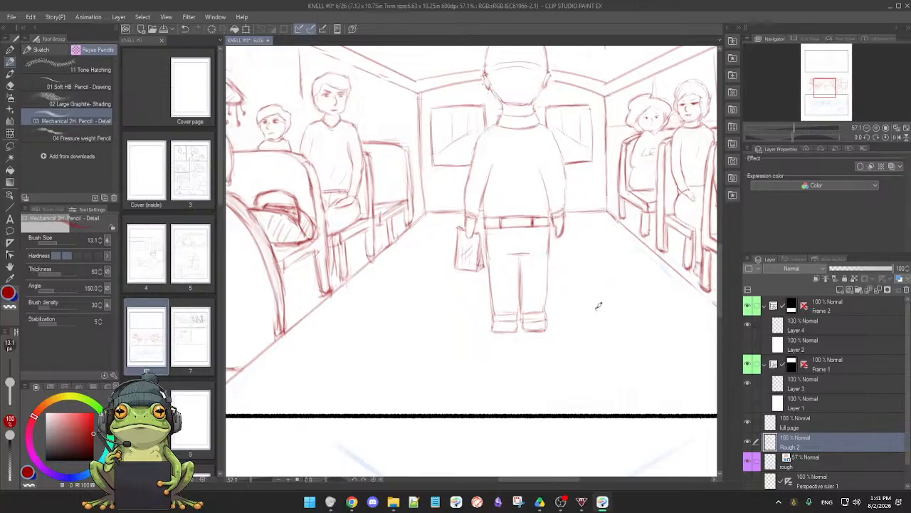
scroll(594, 309, "down", 2)
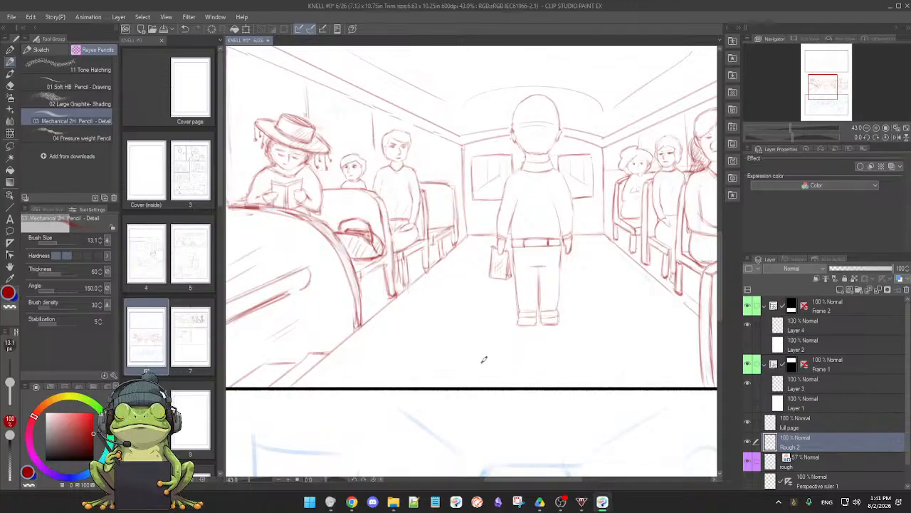
scroll(514, 354, "down", 4)
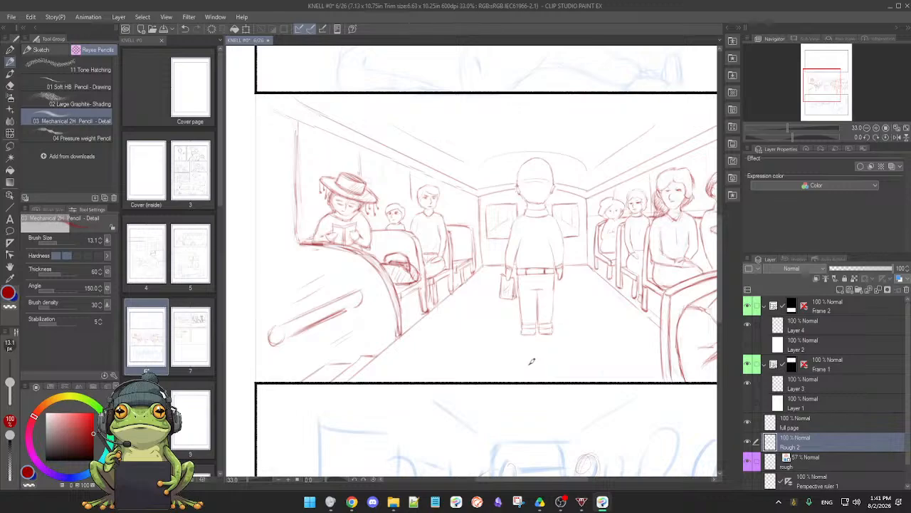
Firm the vertical left edge of the side window beside the reading passenger with several overlapping pencil strokes
left_click_drag(554, 352, 416, 373)
left_click_drag(512, 248, 498, 360)
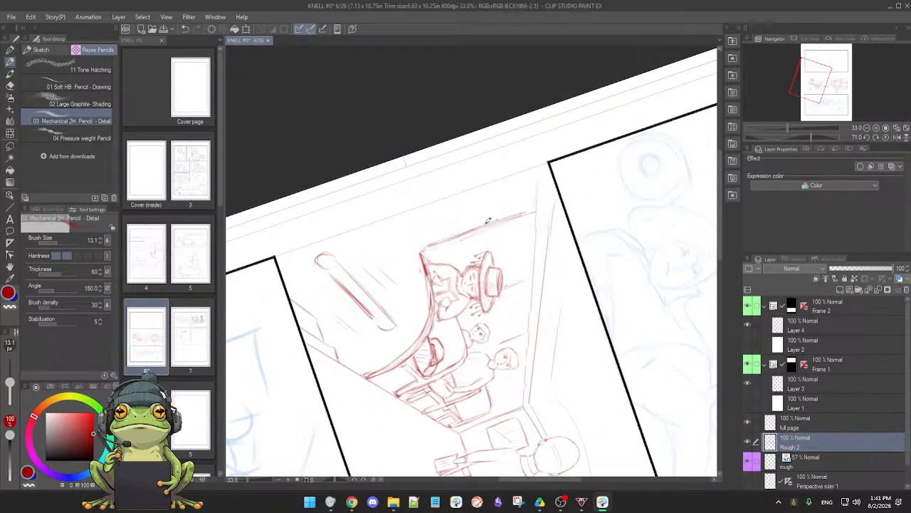
scroll(489, 221, "up", 3)
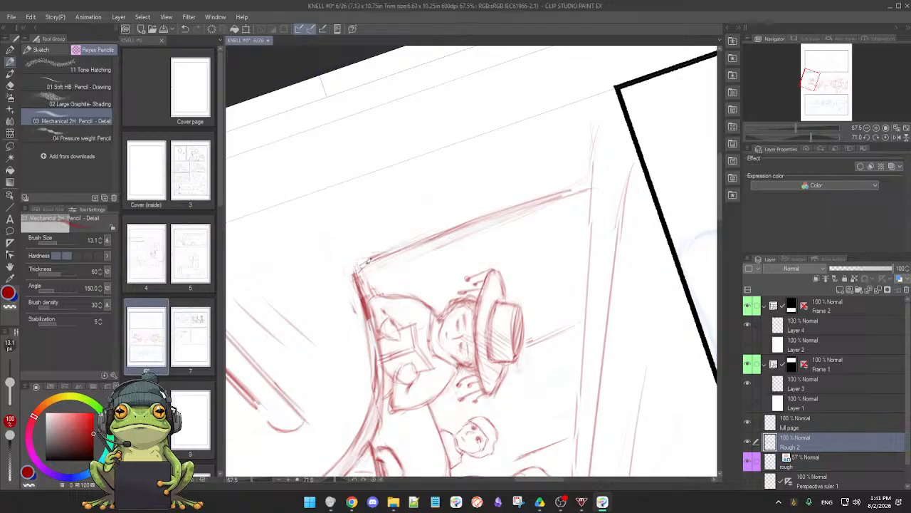
left_click_drag(413, 245, 497, 215)
left_click_drag(371, 258, 544, 198)
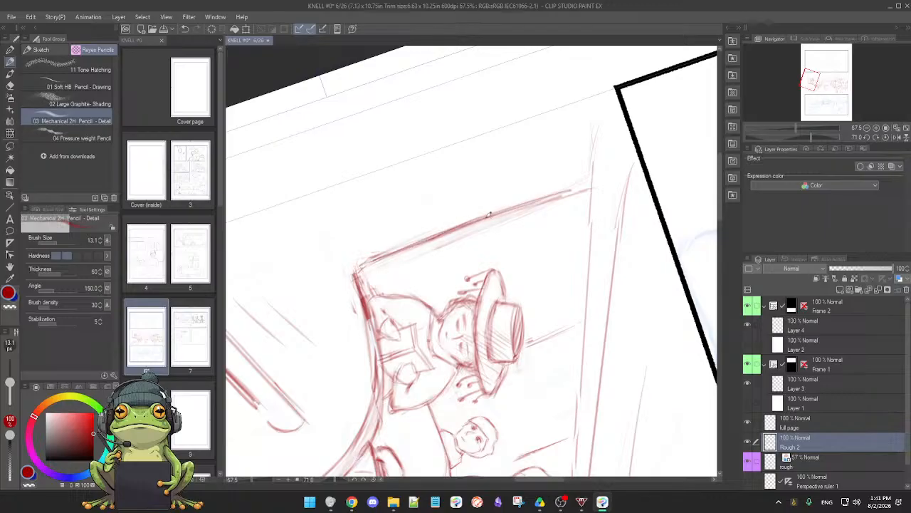
left_click_drag(490, 215, 561, 192)
left_click_drag(362, 264, 576, 198)
Erase the doubled sketch strokes along the window's left vertical edge and restate it as one cleaner line
key("e")
key("p")
key("e")
left_click_drag(368, 270, 420, 239)
key("p")
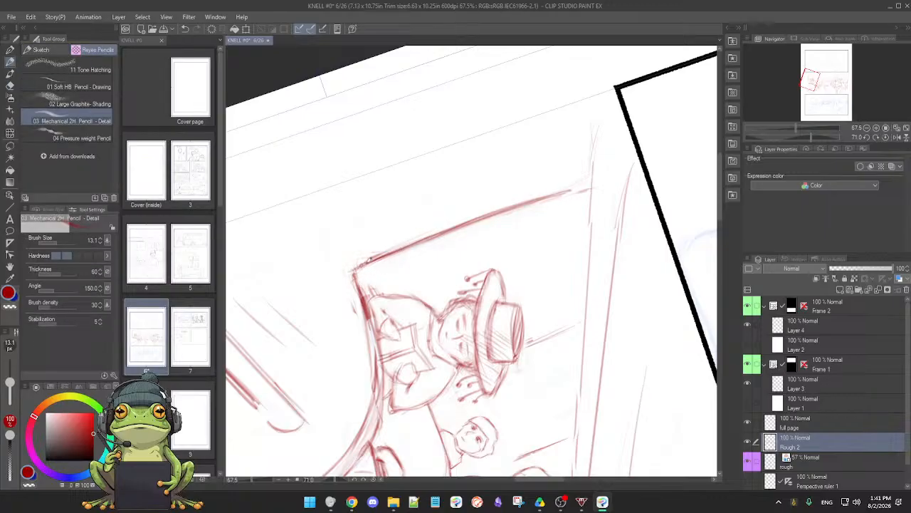
left_click_drag(368, 259, 591, 184)
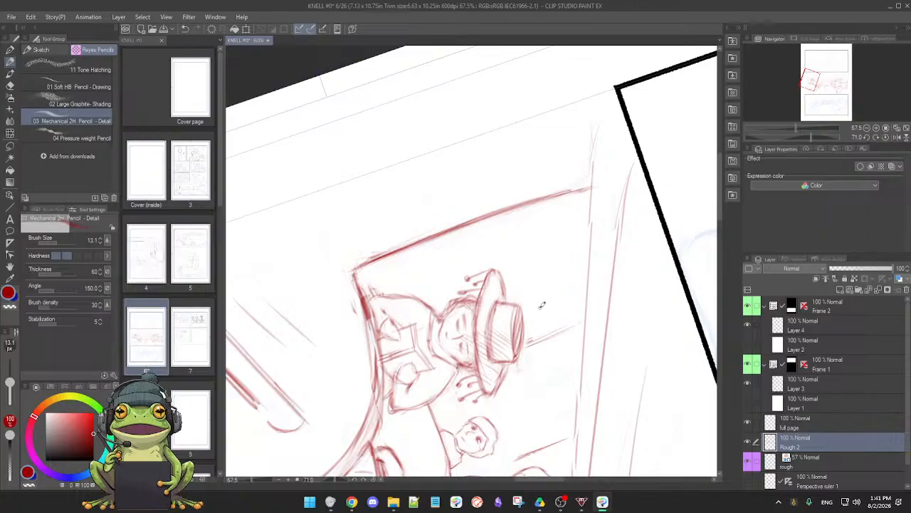
Erase the heavy strokes at the window's lower left corner and redraw the front seat's top edge below the reading passenger
mouse_move(553, 338)
left_mouse_down()
mouse_move(588, 317)
mouse_move(554, 322)
left_mouse_up()
left_click_drag(528, 388, 413, 357)
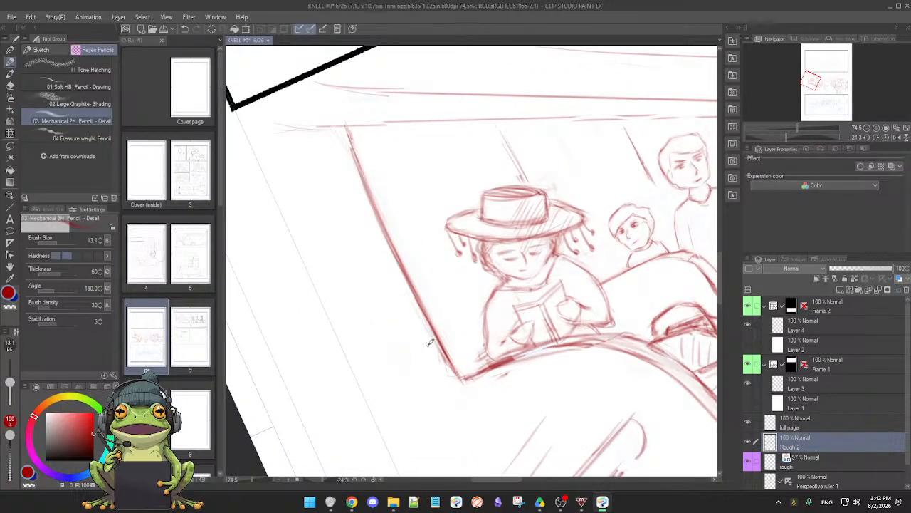
key("e")
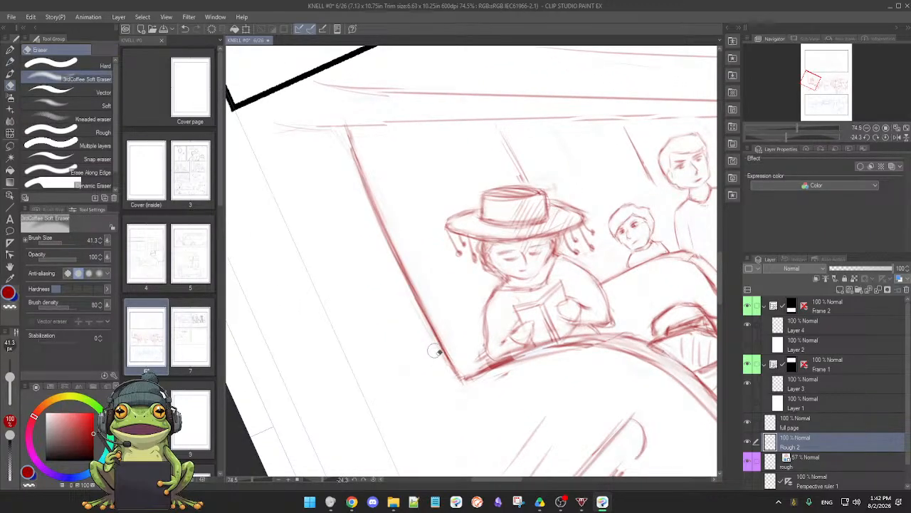
left_click_drag(461, 387, 553, 354)
left_click_drag(500, 368, 531, 359)
left_click_drag(472, 380, 547, 353)
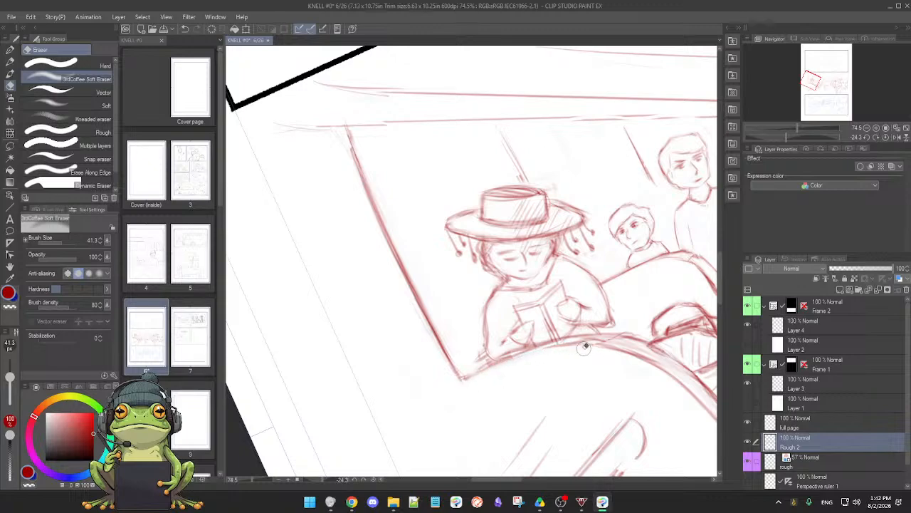
key("p")
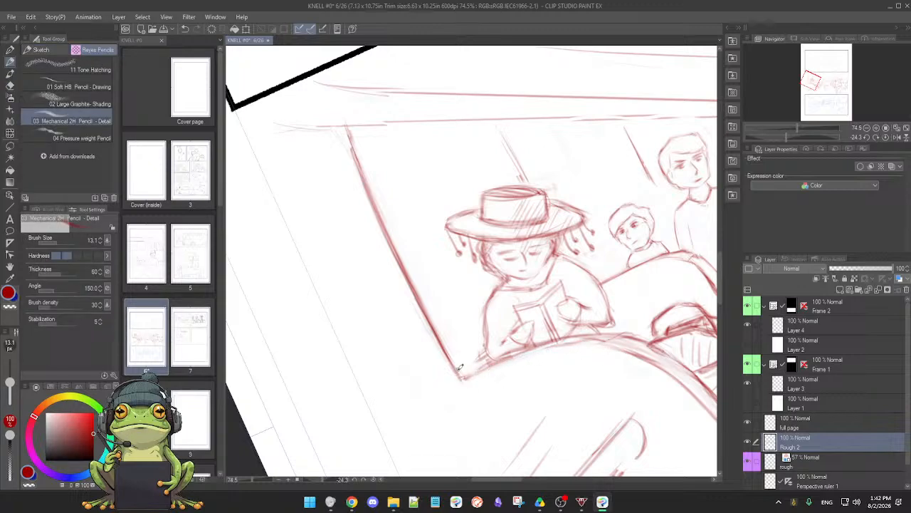
left_click_drag(458, 380, 552, 342)
mouse_move(498, 356)
left_mouse_down()
mouse_move(591, 334)
mouse_move(583, 336)
mouse_move(617, 338)
left_mouse_up()
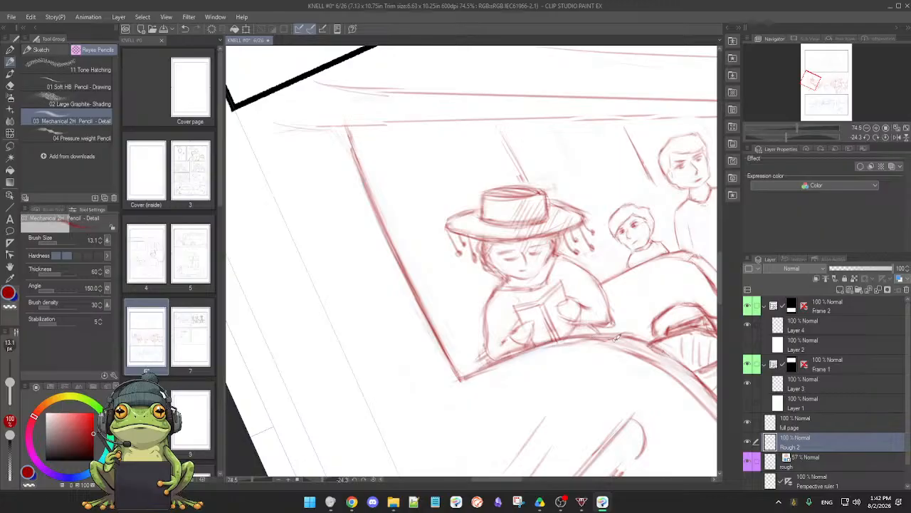
mouse_move(547, 344)
left_mouse_down()
mouse_move(595, 334)
mouse_move(605, 351)
mouse_move(604, 343)
left_mouse_up()
Firm the front seat back's curve past the book, erasing its doubled stroke and redrawing the line towards the floor
left_click_drag(523, 393, 604, 368)
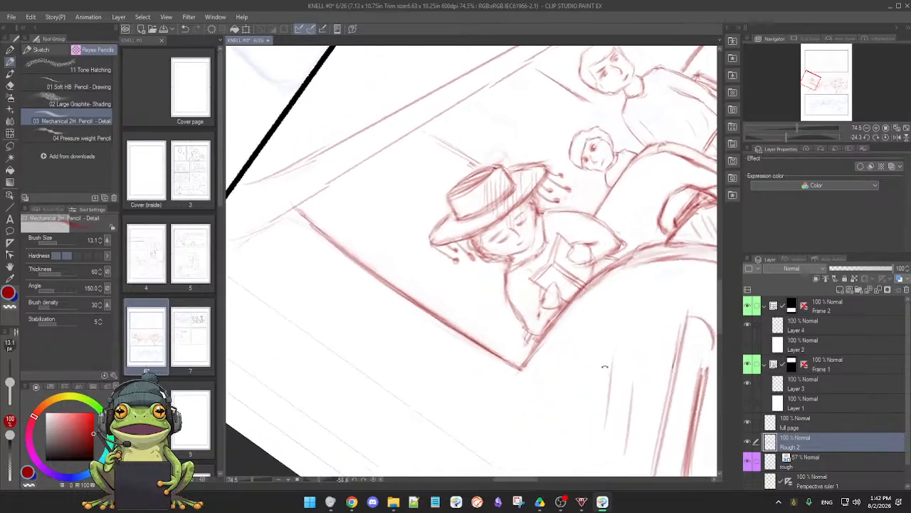
mouse_move(460, 375)
left_mouse_down()
mouse_move(498, 352)
mouse_move(547, 287)
mouse_move(602, 261)
left_mouse_up()
left_click_drag(525, 281, 647, 258)
key("e")
mouse_move(529, 292)
left_mouse_down()
mouse_move(571, 277)
mouse_move(505, 311)
mouse_move(525, 292)
left_mouse_up()
left_click_drag(493, 319, 574, 278)
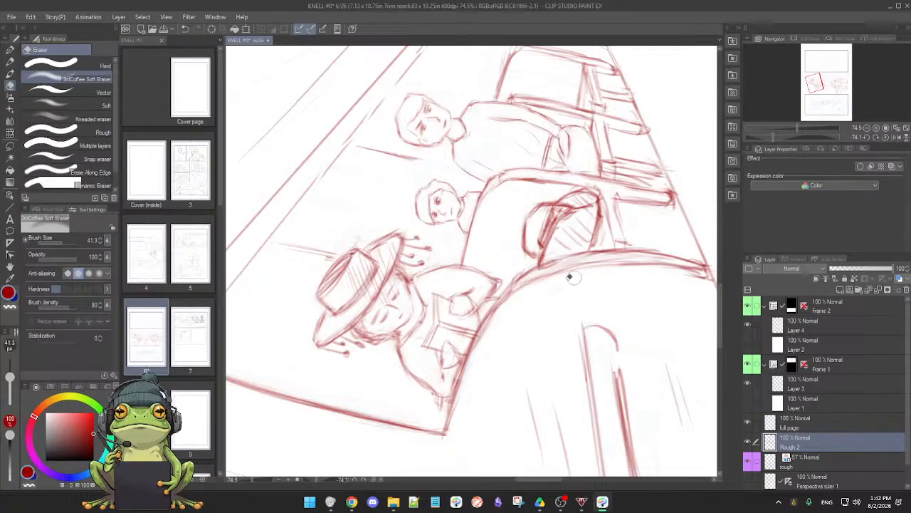
left_click_drag(524, 296, 597, 273)
key("p")
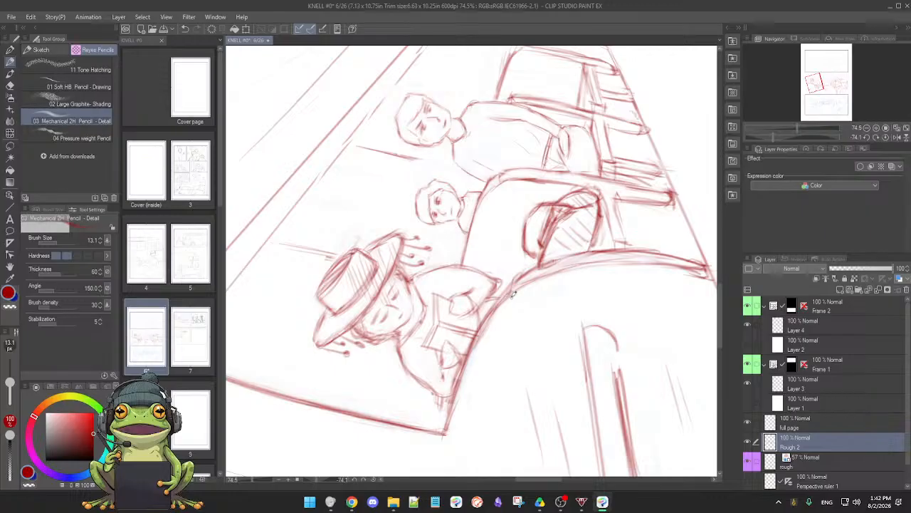
mouse_move(519, 289)
left_mouse_down()
mouse_move(584, 263)
mouse_move(570, 265)
mouse_move(647, 257)
mouse_move(601, 258)
mouse_move(689, 265)
left_mouse_up()
Add an outer edge stroke along the front seat back, from the reader's elbow past the bag towards the floor
key("e")
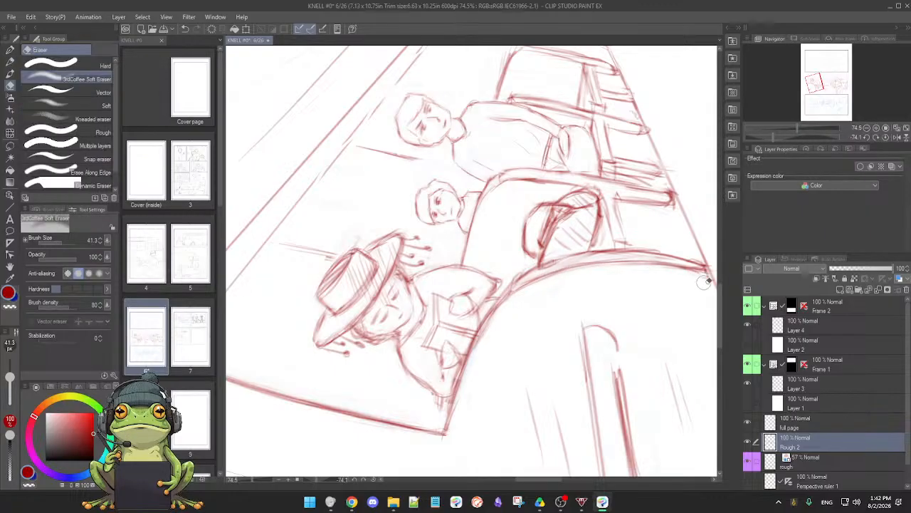
key("p")
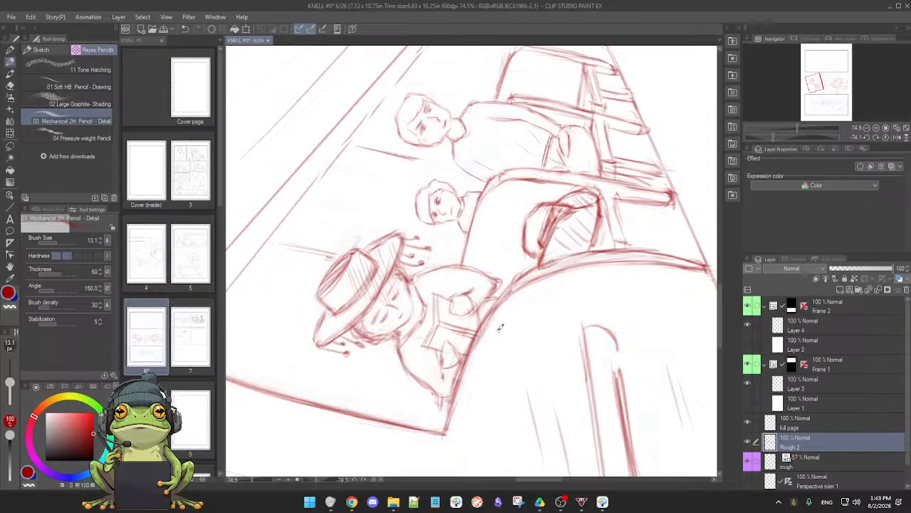
key("e")
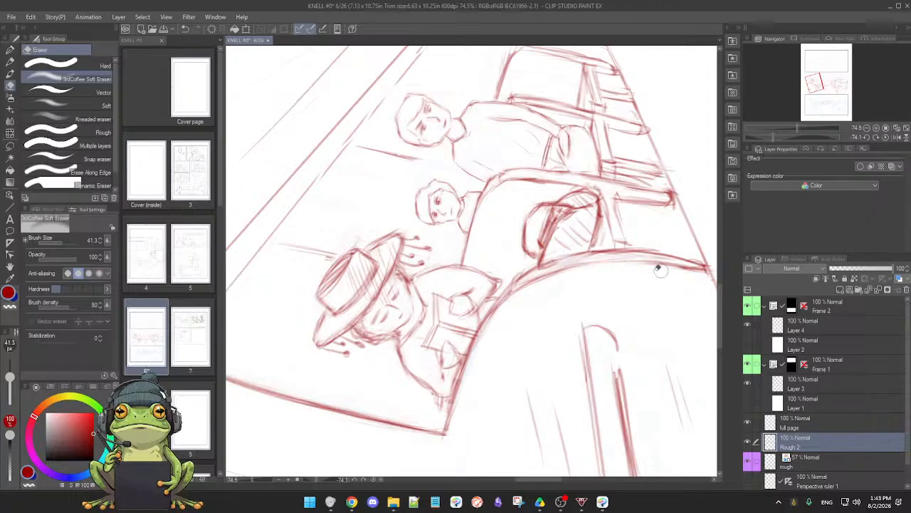
key("p")
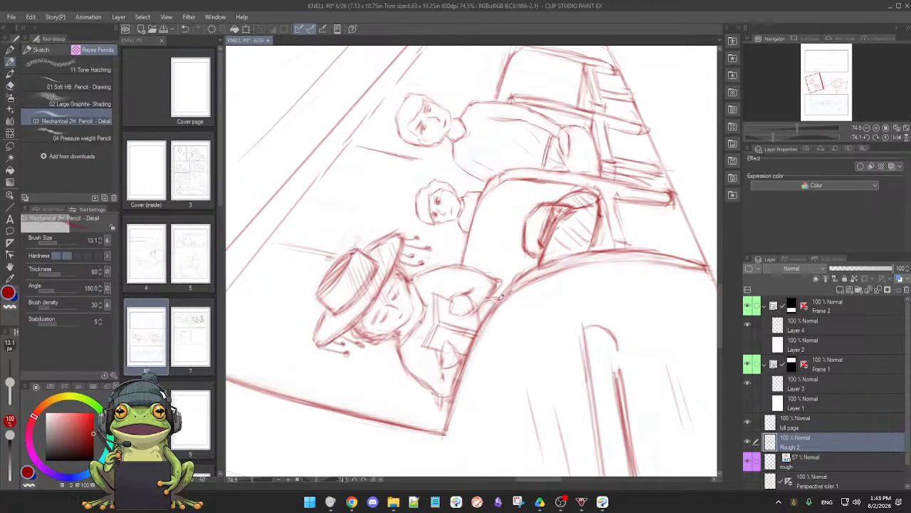
left_click_drag(501, 299, 564, 266)
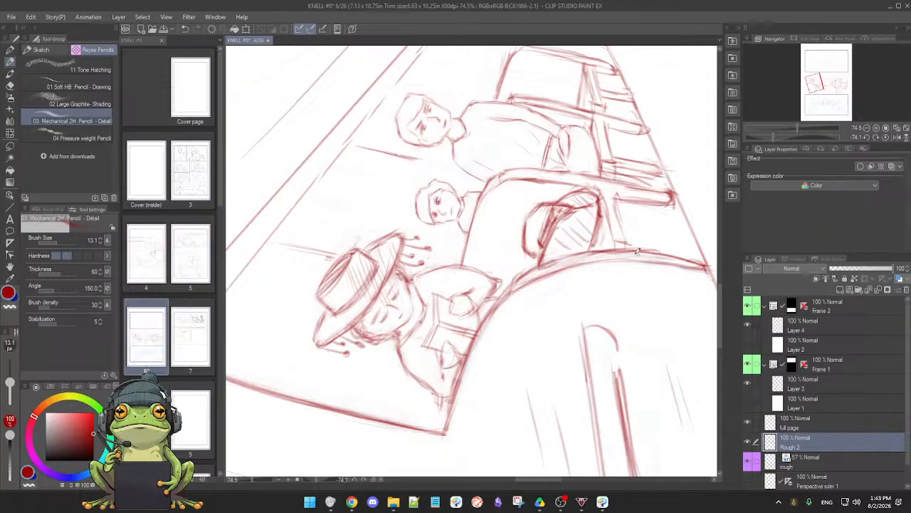
left_click_drag(637, 250, 695, 251)
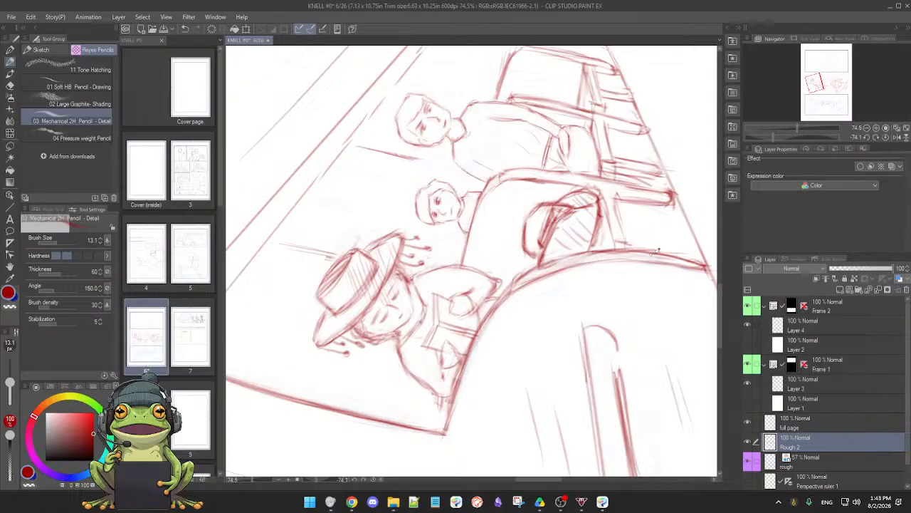
Erase the old lower end of the front seat back's edge and redraw both edge lines down to the floor line
key("e")
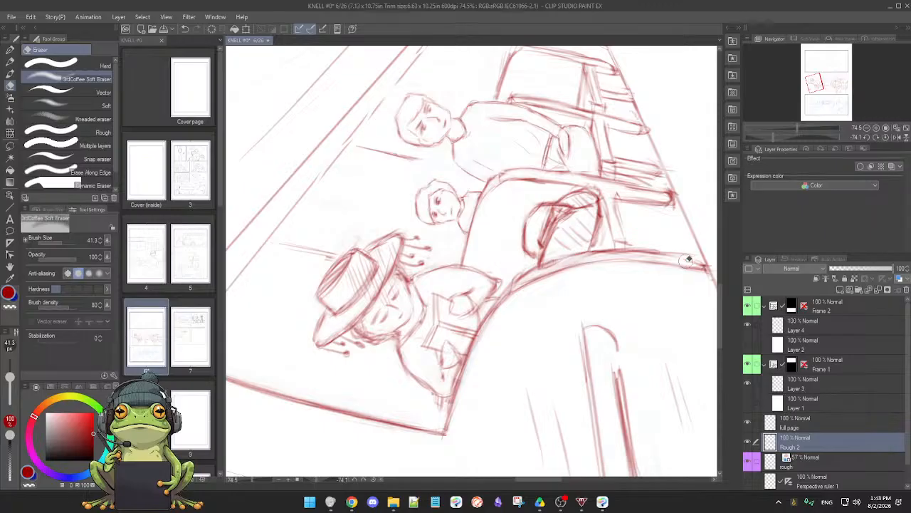
key("p")
left_click_drag(688, 260, 573, 249)
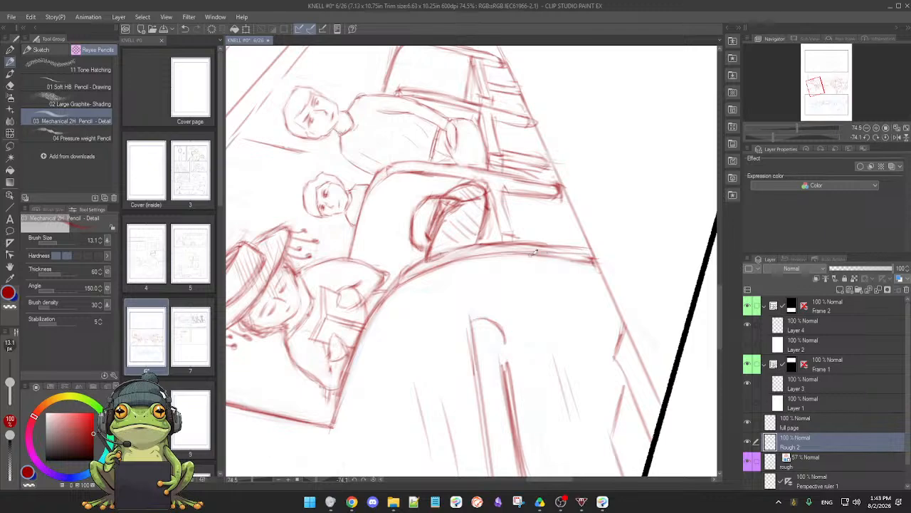
key("e")
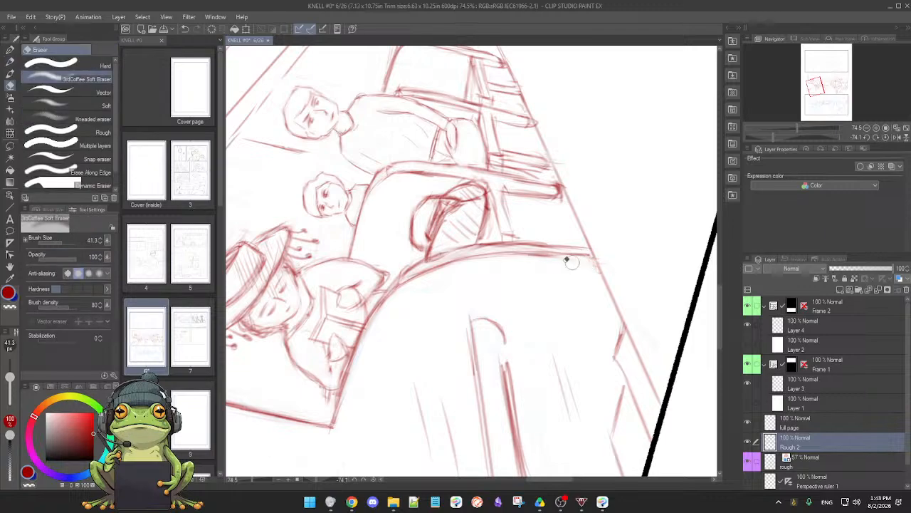
key("p")
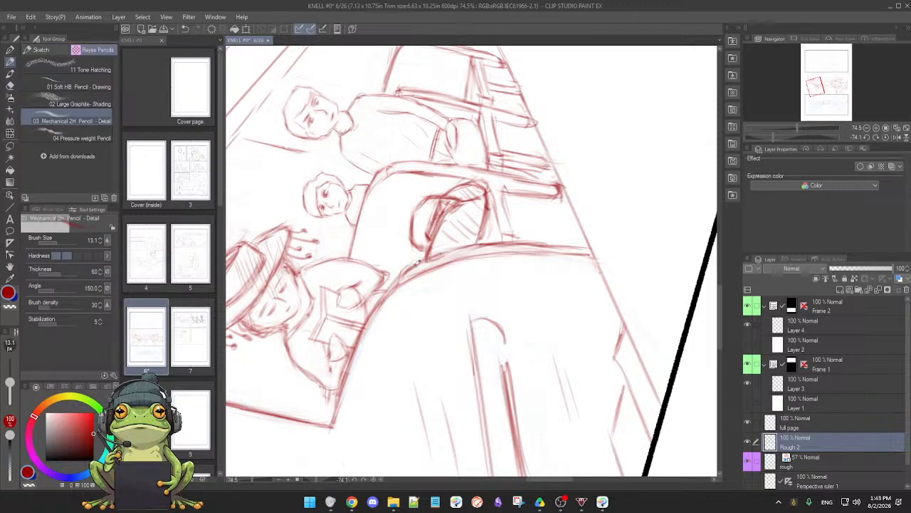
mouse_move(450, 251)
left_mouse_down()
mouse_move(524, 240)
mouse_move(475, 243)
mouse_move(588, 246)
left_mouse_up()
left_click_drag(465, 253, 581, 251)
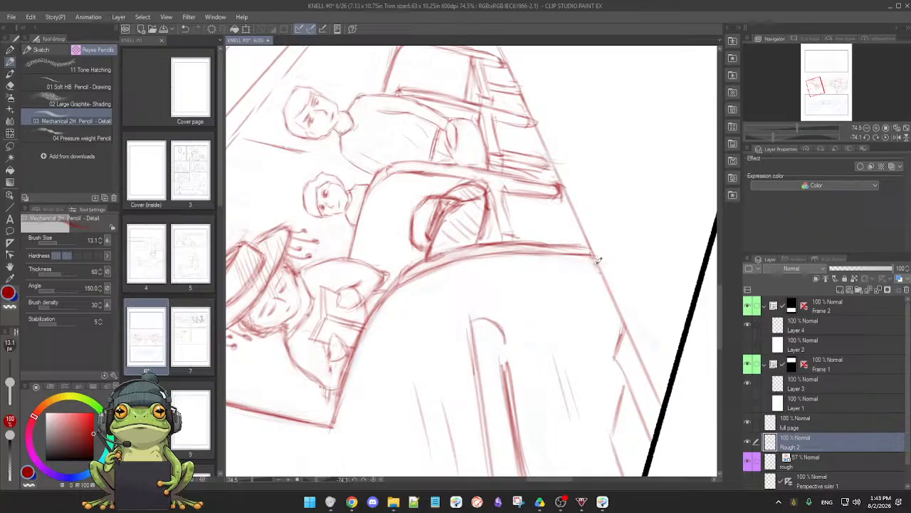
Lighten the inner edge of the front seat back beside the bag and firm its outer edge where it meets the floor
mouse_move(631, 291)
left_mouse_down()
mouse_move(584, 332)
mouse_move(476, 340)
mouse_move(493, 376)
left_mouse_up()
mouse_move(491, 338)
left_mouse_down()
mouse_move(492, 381)
mouse_move(502, 368)
left_mouse_up()
key("e")
key("p")
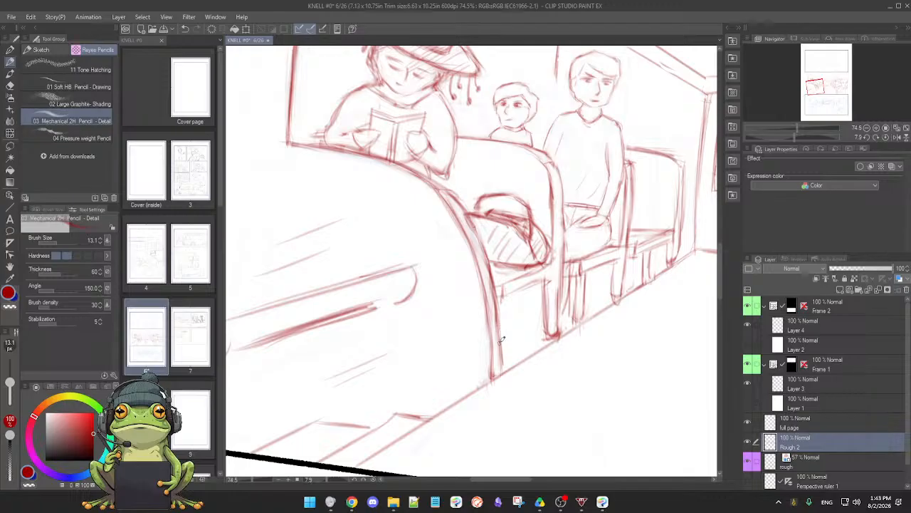
key("e")
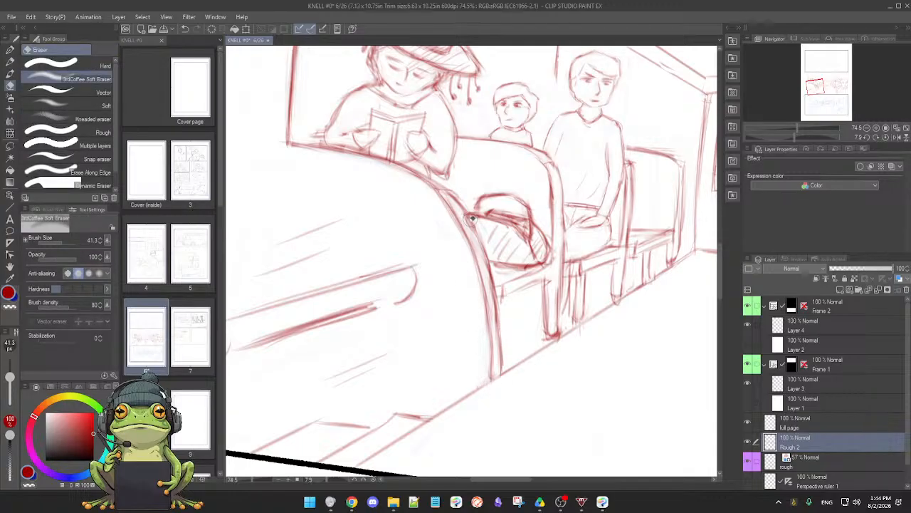
left_click_drag(460, 205, 492, 315)
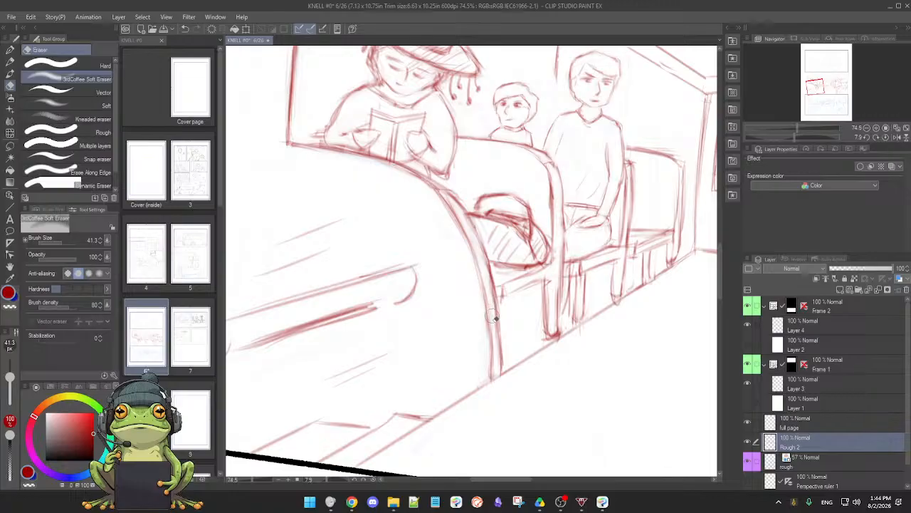
key("p")
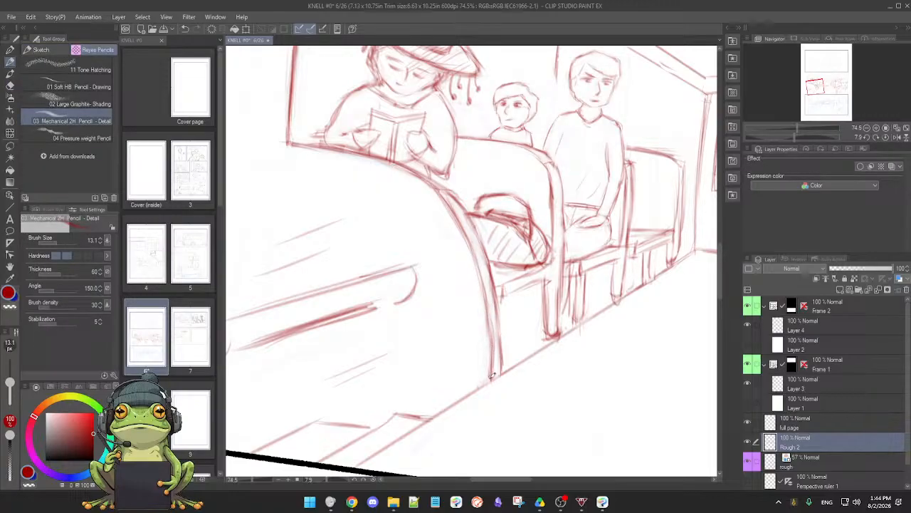
mouse_move(498, 307)
left_mouse_down()
mouse_move(503, 366)
mouse_move(486, 246)
mouse_move(482, 297)
mouse_move(503, 376)
left_mouse_up()
Erase the leftover inner line of the front seat back and restate its outer curve as a single edge
left_click_drag(591, 277, 592, 263)
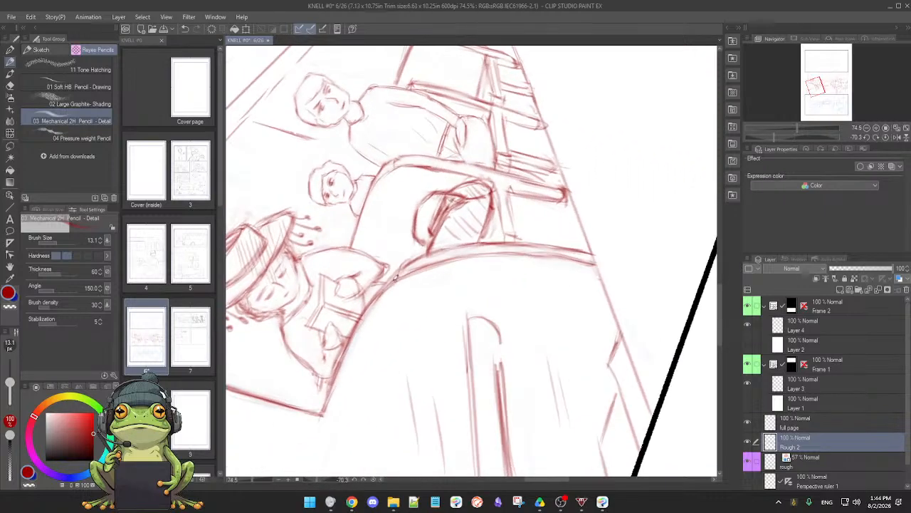
key("e")
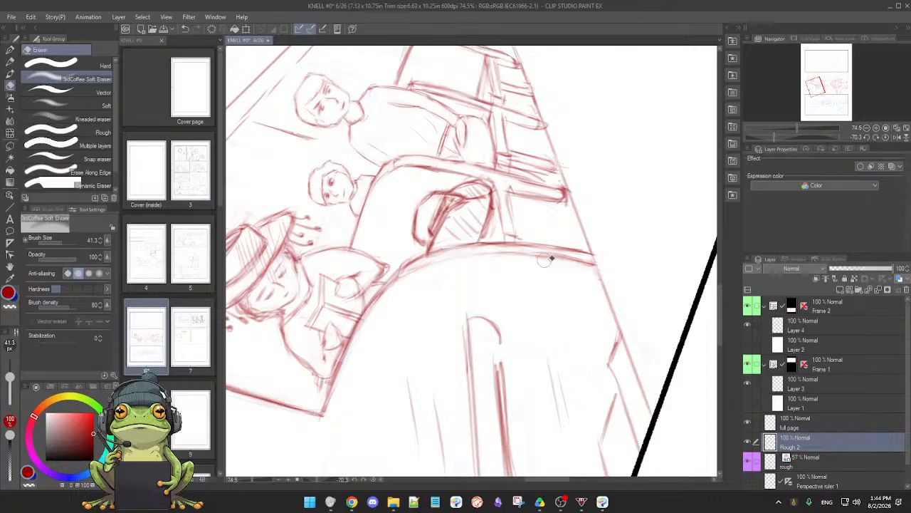
key("p")
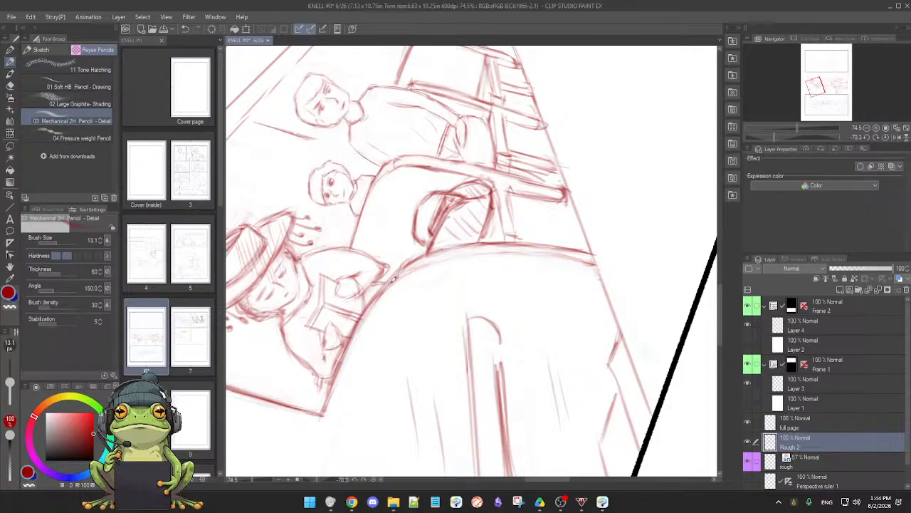
mouse_move(393, 278)
left_mouse_down()
mouse_move(470, 247)
mouse_move(449, 252)
mouse_move(513, 243)
mouse_move(455, 249)
mouse_move(539, 247)
mouse_move(501, 244)
mouse_move(553, 249)
mouse_move(487, 245)
mouse_move(593, 268)
left_mouse_up()
key("e")
key("p")
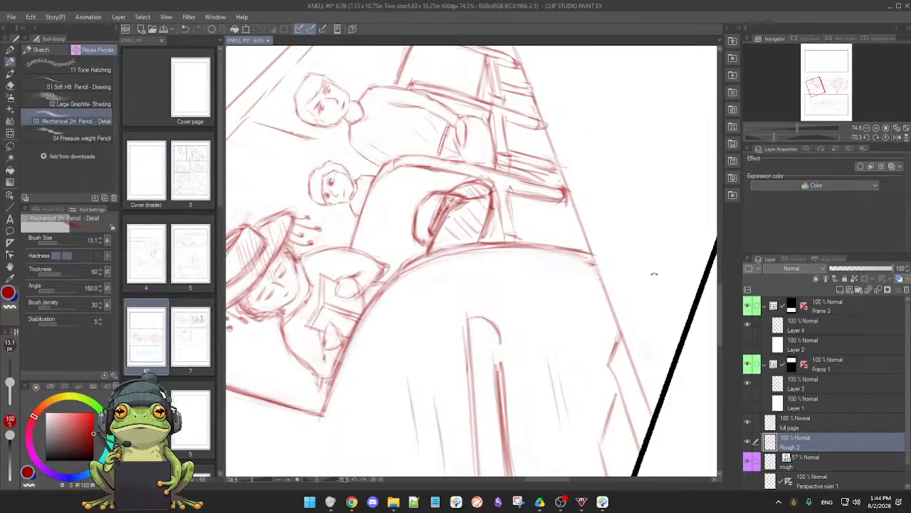
Firm the lowest part of the front seat back's edge at the floor line and reset the canvas rotation
mouse_move(653, 272)
left_mouse_down()
mouse_move(613, 338)
mouse_move(465, 380)
mouse_move(482, 359)
mouse_move(478, 385)
left_mouse_up()
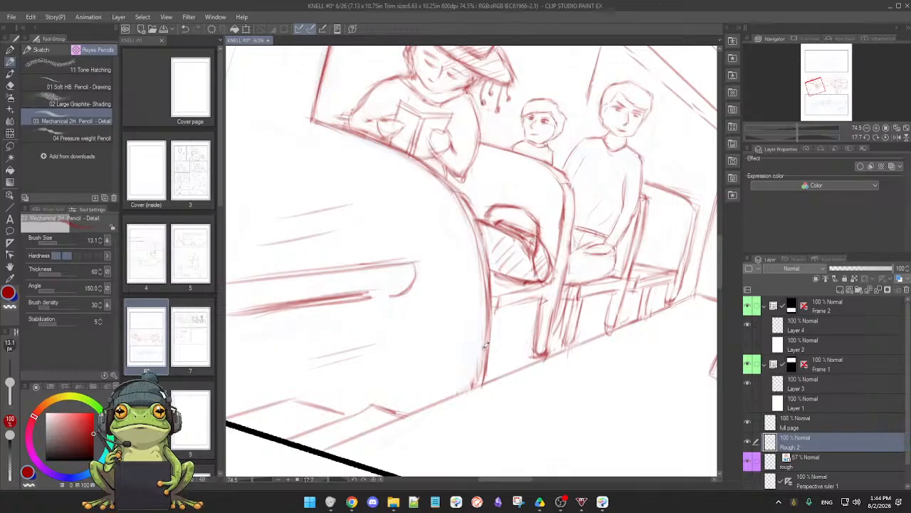
left_click_drag(486, 347, 480, 381)
key("ctrl+at")
Erase the stray lines where the second seat's cushion edge meets the post of the seat holding the bag, and restate that corner
scroll(567, 347, "down", 4)
scroll(569, 350, "up", 6)
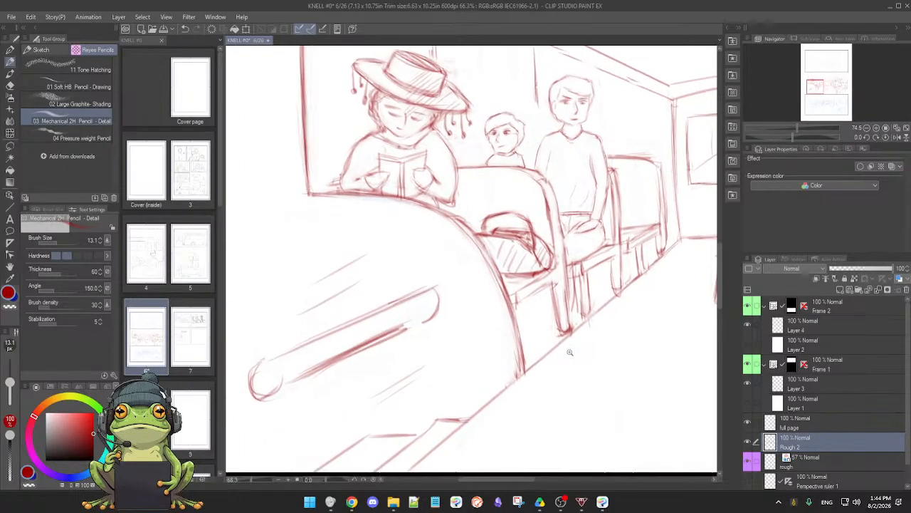
key("e")
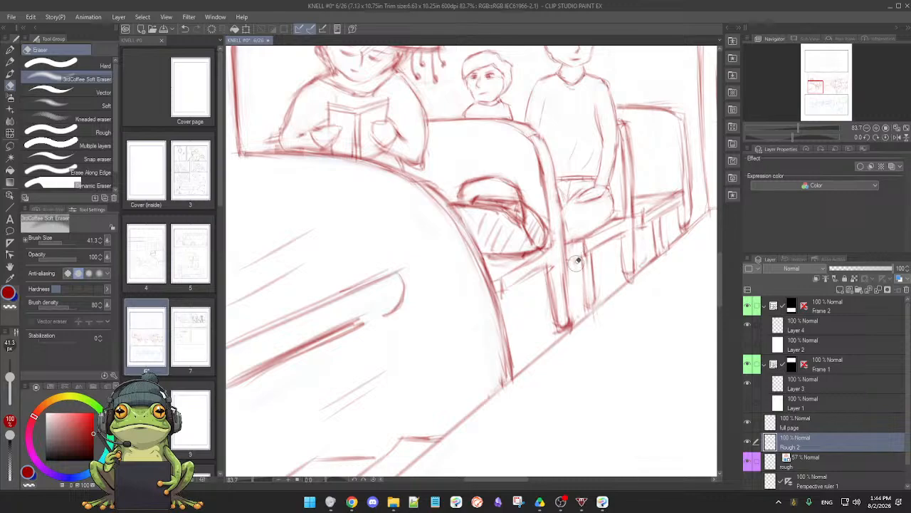
key("p")
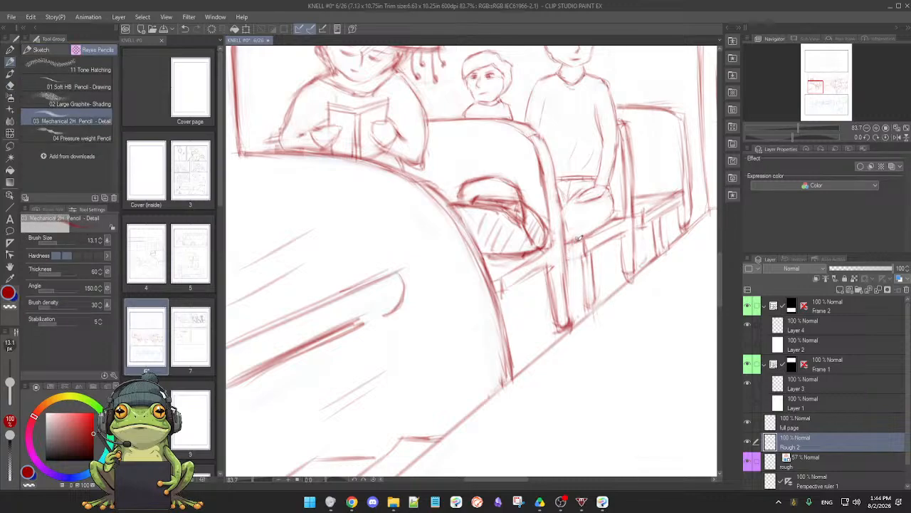
key("e")
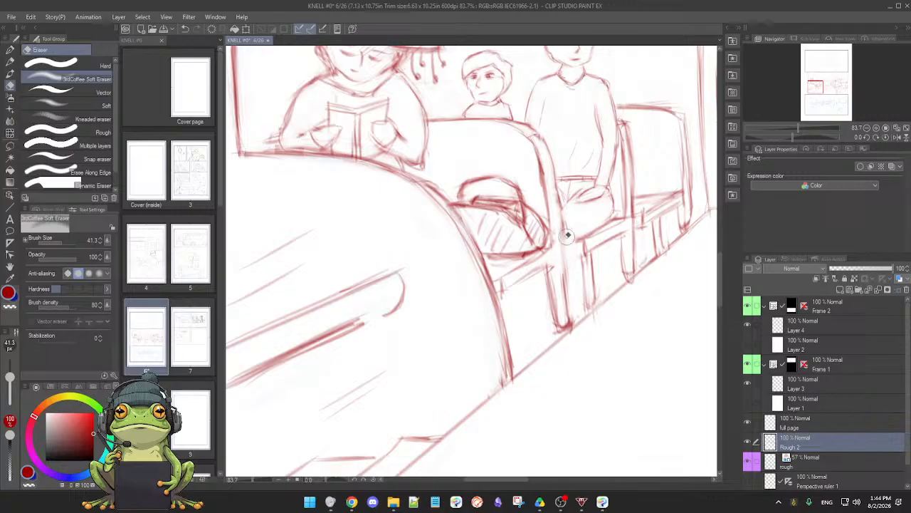
key("p")
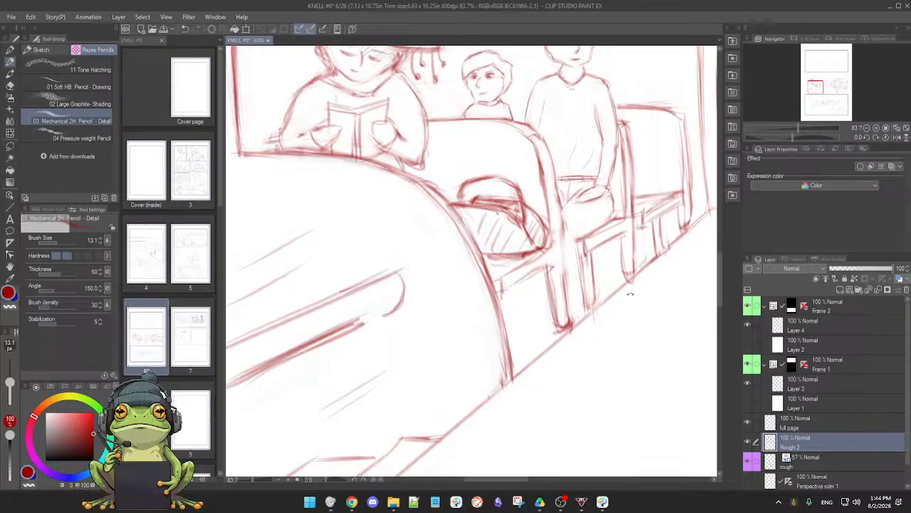
Restate the rear edge of the bag seat's post down to the floor on a rotated canvas, lightening the excess beside the passenger's leg
mouse_move(630, 294)
left_mouse_down()
mouse_move(605, 349)
mouse_move(562, 367)
mouse_move(466, 372)
mouse_move(501, 345)
mouse_move(476, 348)
mouse_move(546, 330)
mouse_move(504, 347)
mouse_move(605, 303)
left_mouse_up()
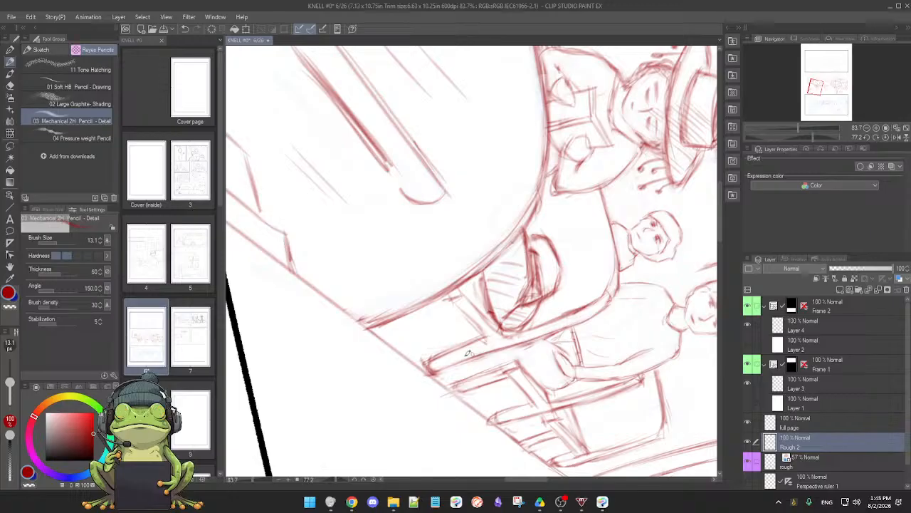
left_click_drag(441, 385, 505, 360)
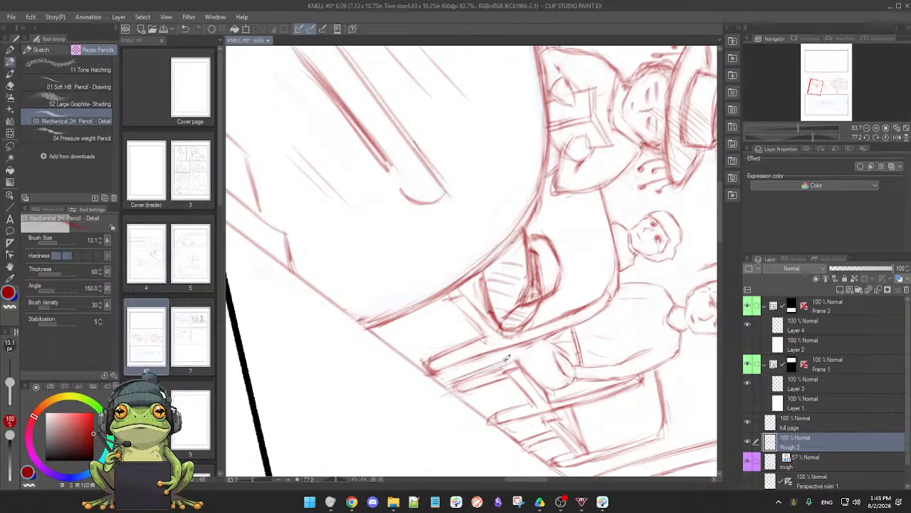
key("e")
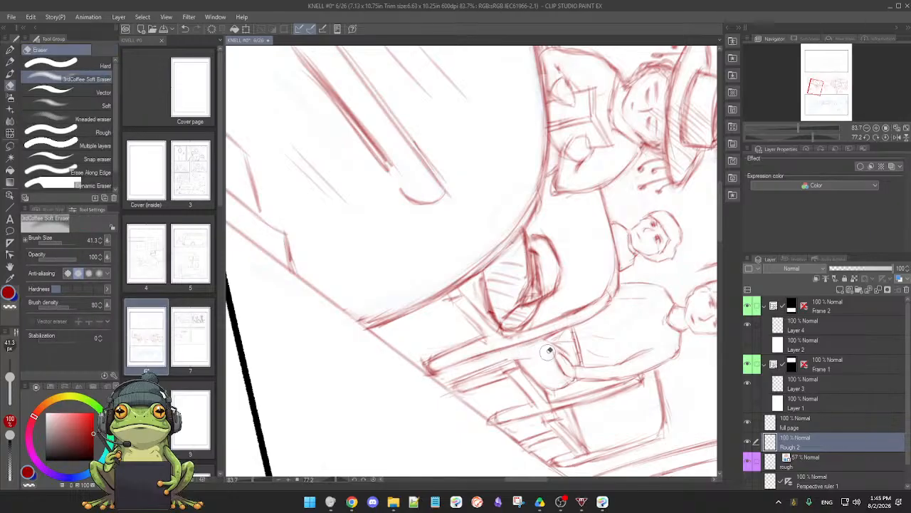
key("p")
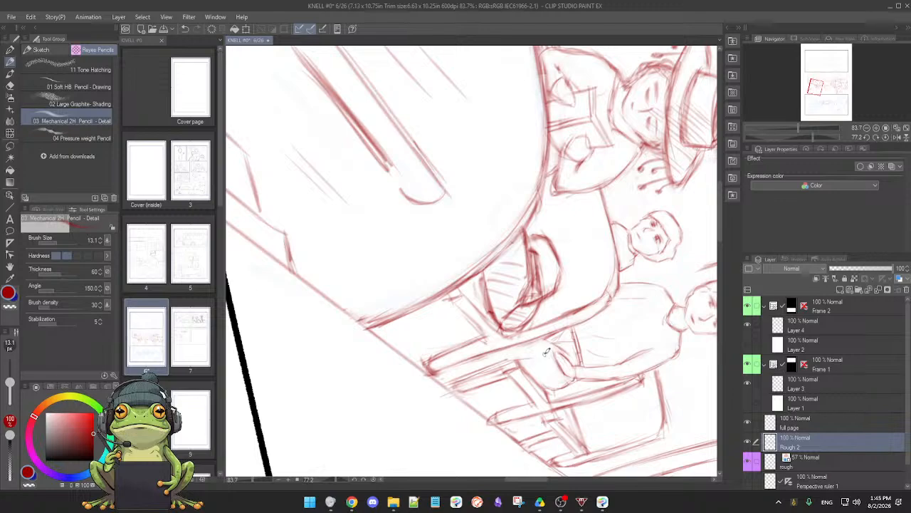
double_click(542, 358)
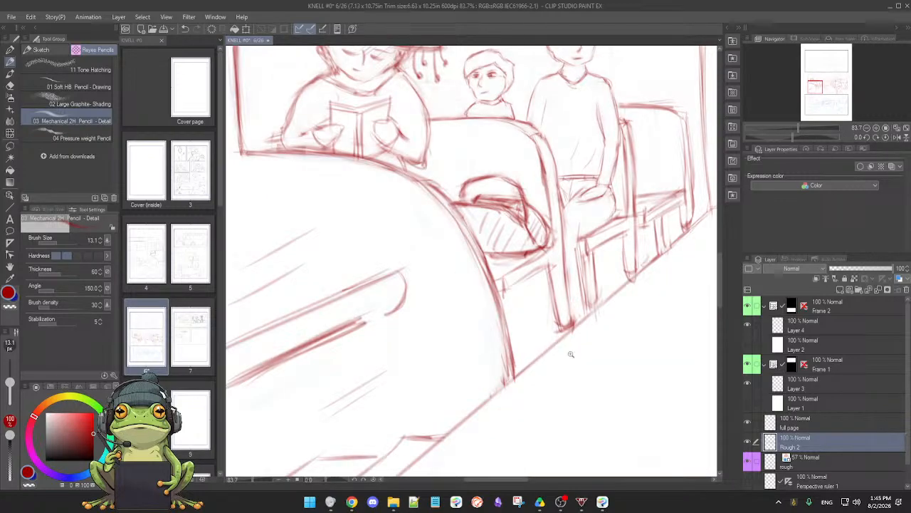
Erase the doubled lines around the foot of the bag seat's post and the seat leg behind it, and redraw them as cleaner edges
mouse_move(571, 354)
left_mouse_down()
mouse_move(582, 351)
mouse_move(566, 374)
left_mouse_up()
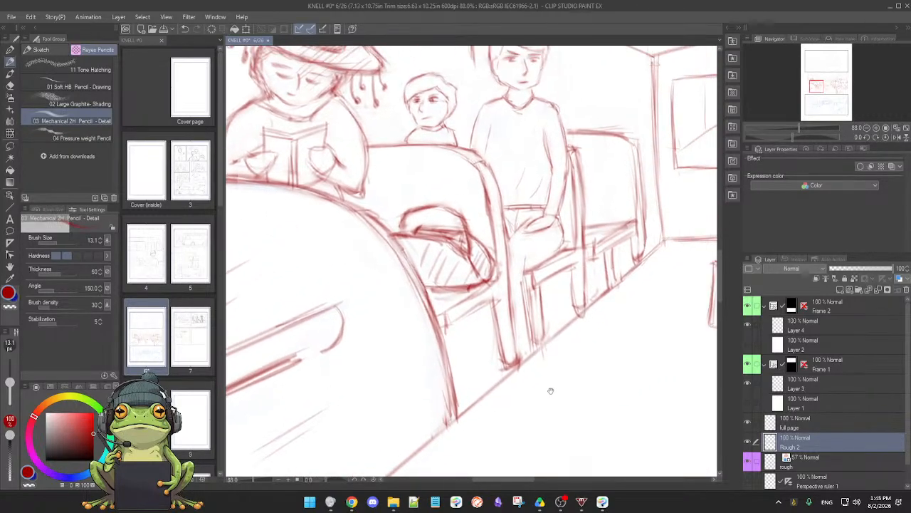
key("e")
left_click_drag(528, 277, 540, 367)
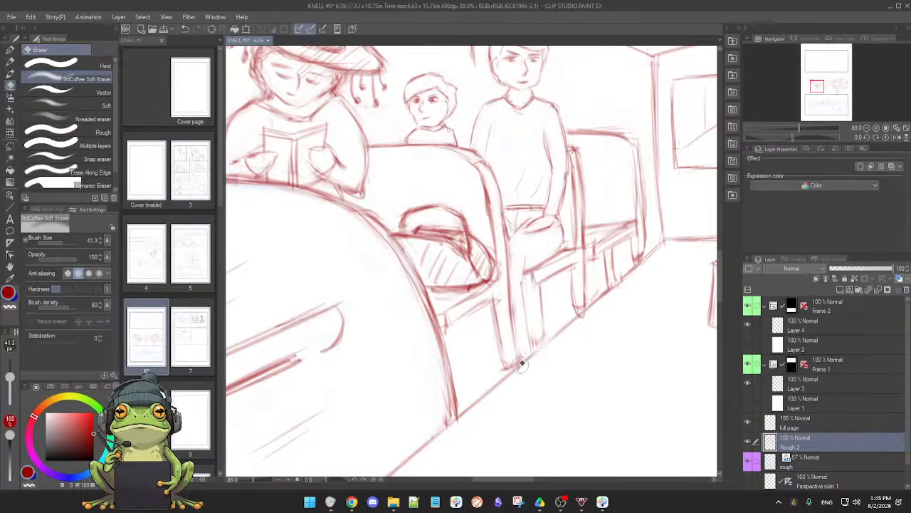
key("p")
left_click_drag(505, 364, 502, 328)
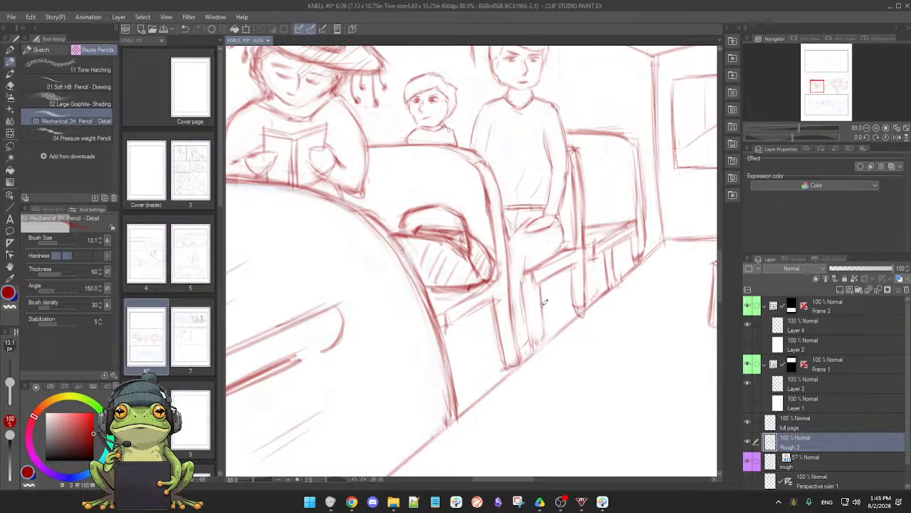
left_click_drag(542, 302, 546, 340)
key("e")
key("p")
Clean up the seated man's shoulder, neckline and hair outlines and the shoulder of the child beside him, rotating the canvas for the strokes
left_click_drag(615, 306, 562, 401)
left_click_drag(463, 309, 563, 353)
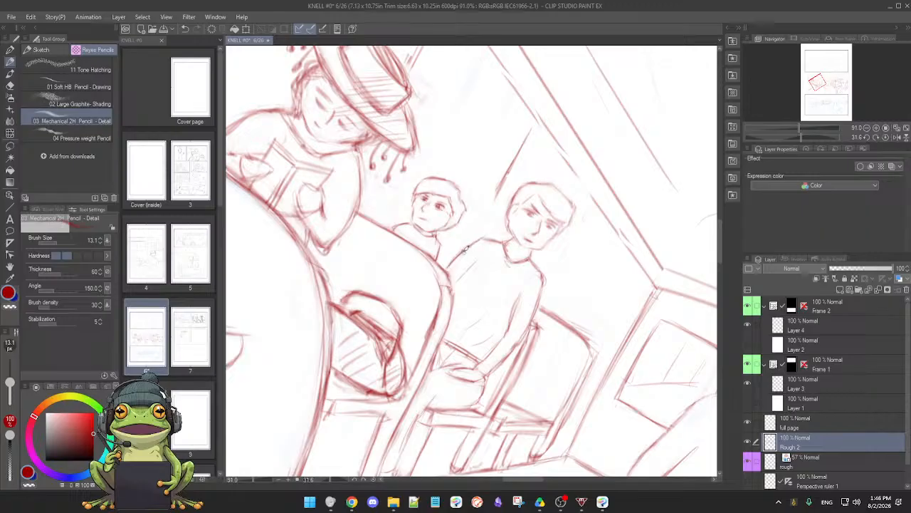
key("e")
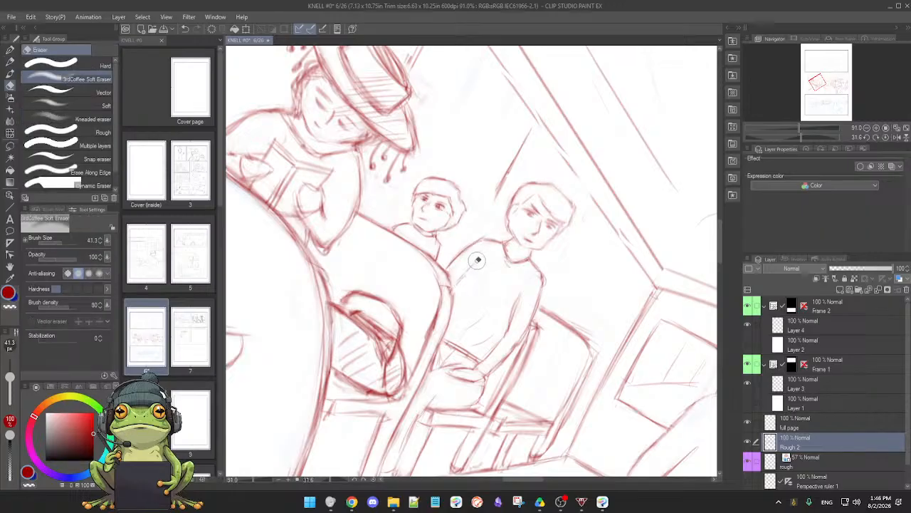
left_click_drag(477, 260, 482, 258)
key("p")
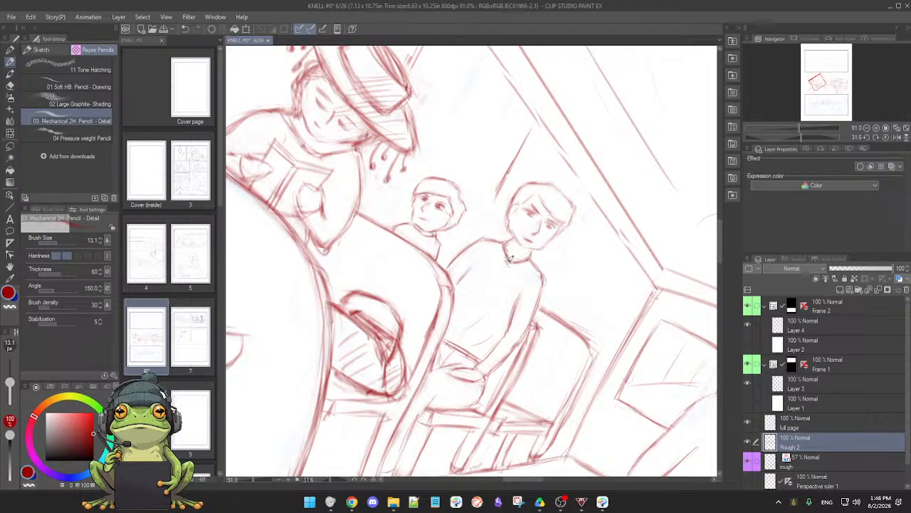
key("e")
key("p")
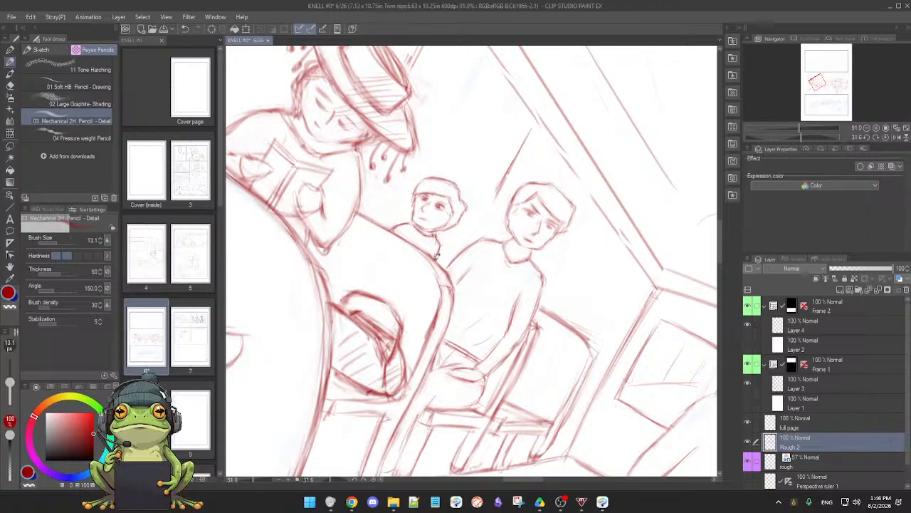
double_click(542, 306)
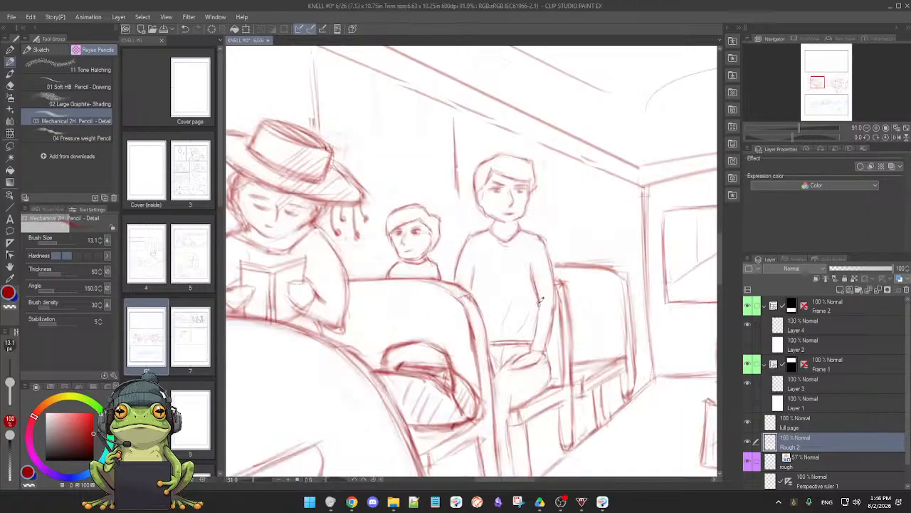
Extend the vertical wall line behind the seated man to his shoulder and tidy the rear seat post's lower end
left_click_drag(459, 178, 460, 244)
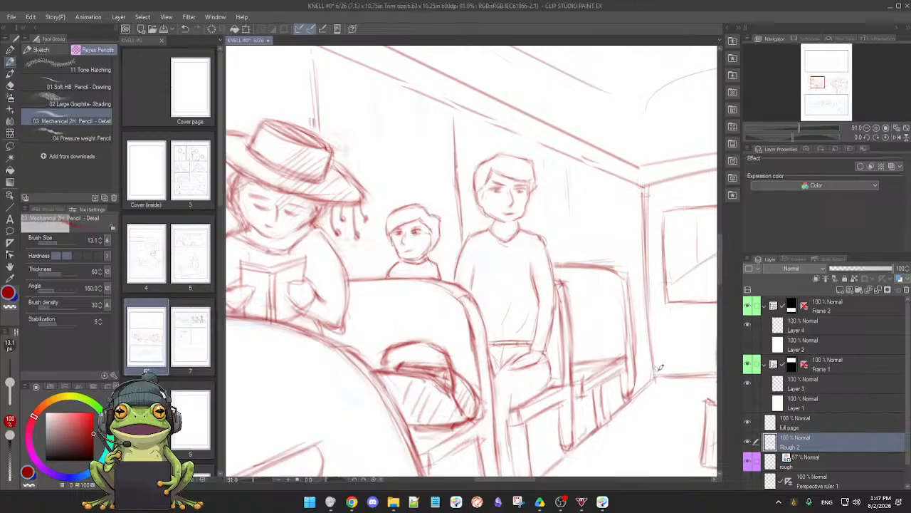
key("e")
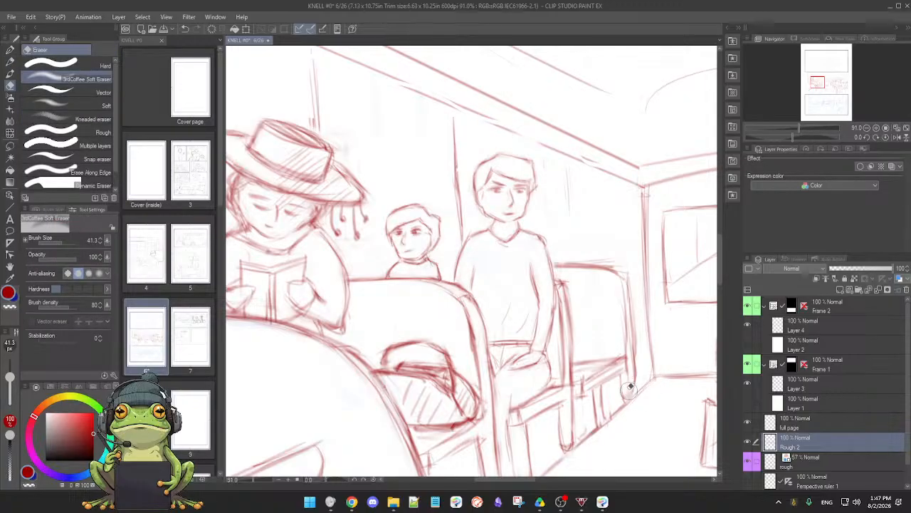
key("p")
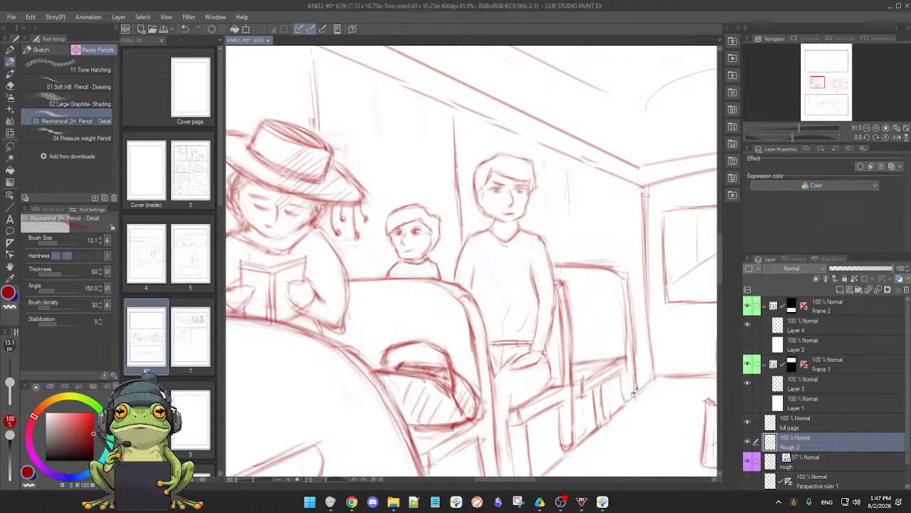
Rotate the canvas and erase the rear seat back's rough side edge, redrawing its outline with a rounded upper corner
mouse_move(638, 393)
left_mouse_down()
mouse_move(599, 449)
mouse_move(538, 463)
mouse_move(478, 460)
mouse_move(423, 440)
left_mouse_up()
key("e")
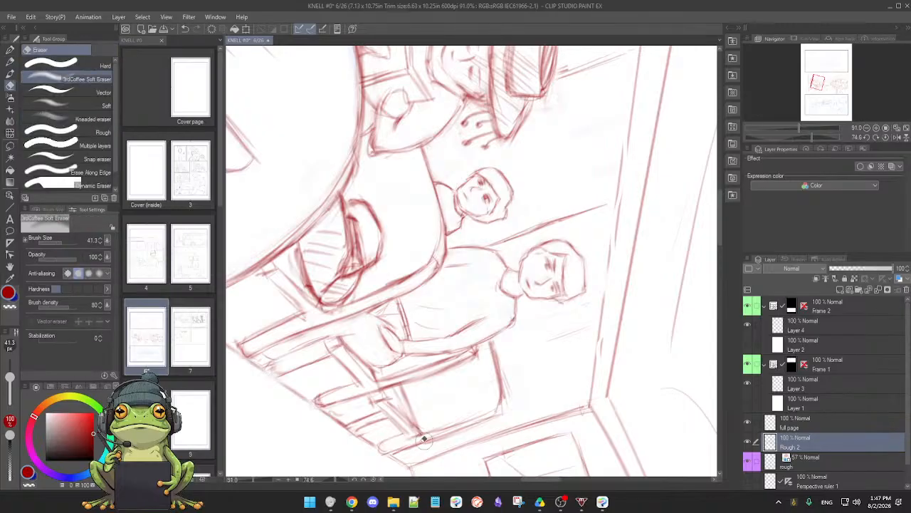
key("p")
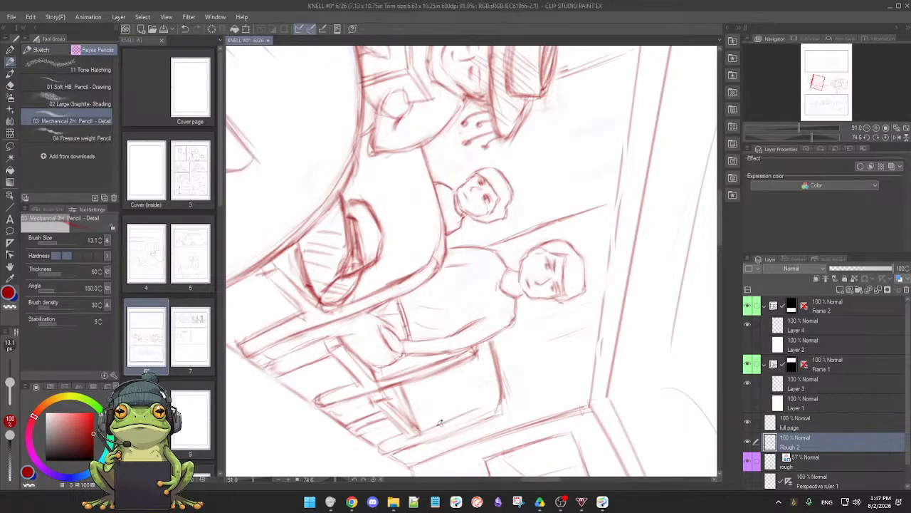
key("e")
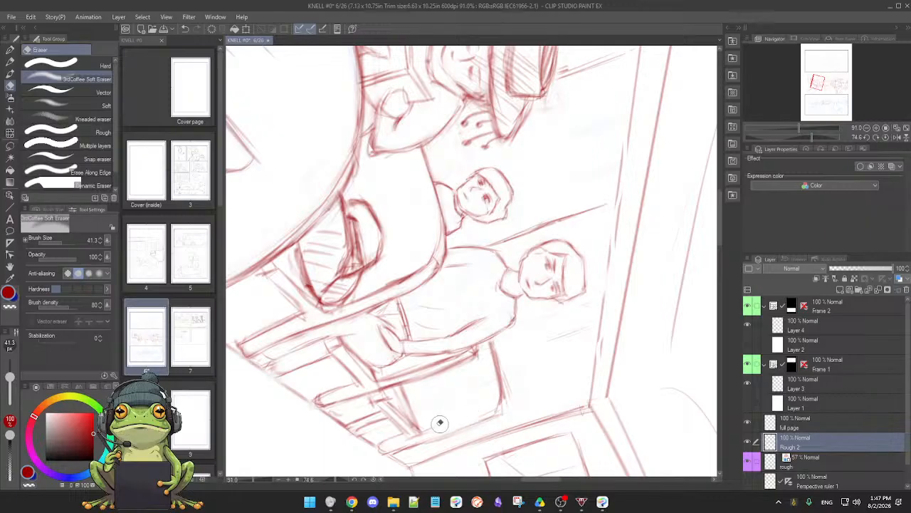
key("p")
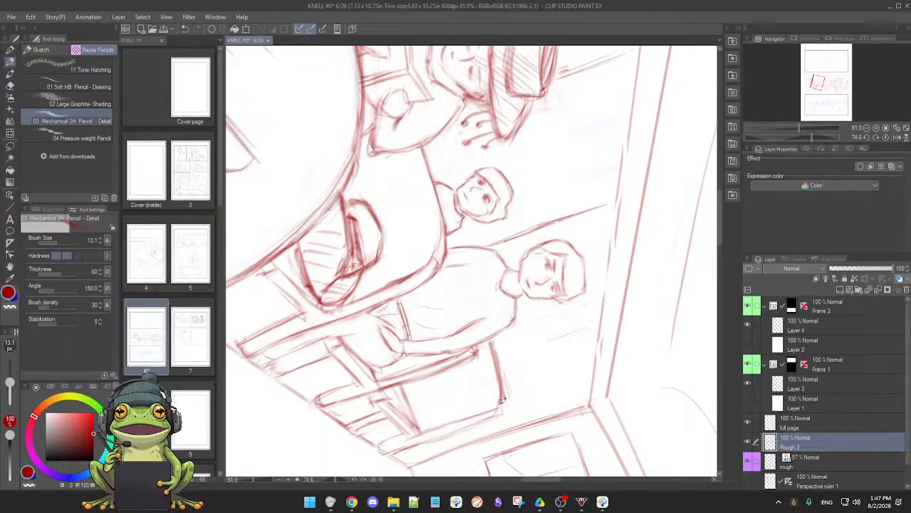
Erase the rough foot of the rear seat's post, redraw its edges up from the floor line and reset the canvas rotation
key("e")
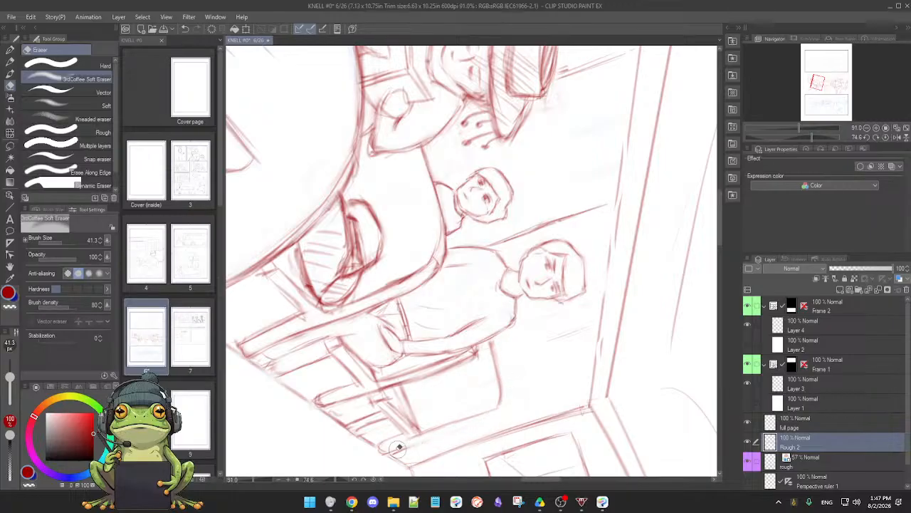
key("p")
mouse_move(384, 444)
left_mouse_down()
mouse_move(407, 449)
mouse_move(397, 451)
mouse_move(423, 437)
mouse_move(392, 454)
mouse_move(435, 432)
left_mouse_up()
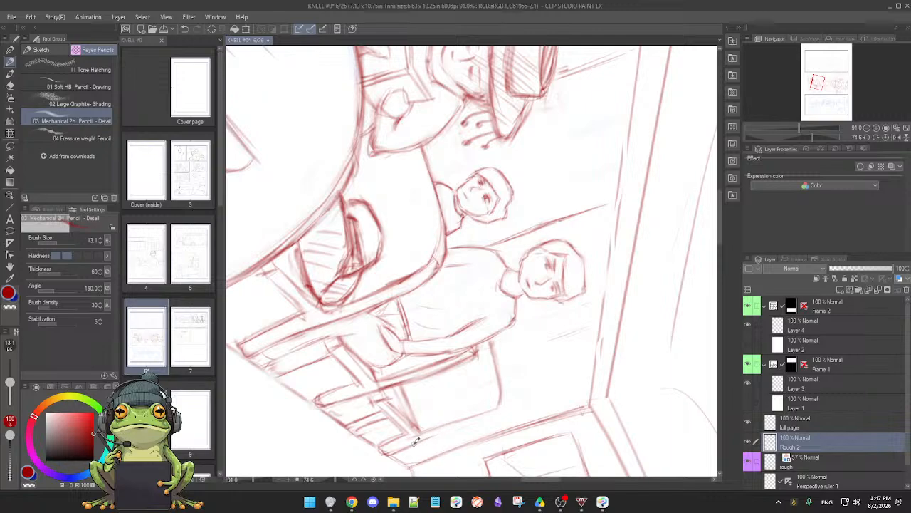
mouse_move(412, 445)
left_mouse_down()
mouse_move(464, 417)
mouse_move(481, 419)
mouse_move(566, 349)
mouse_move(576, 388)
mouse_move(435, 425)
left_mouse_up()
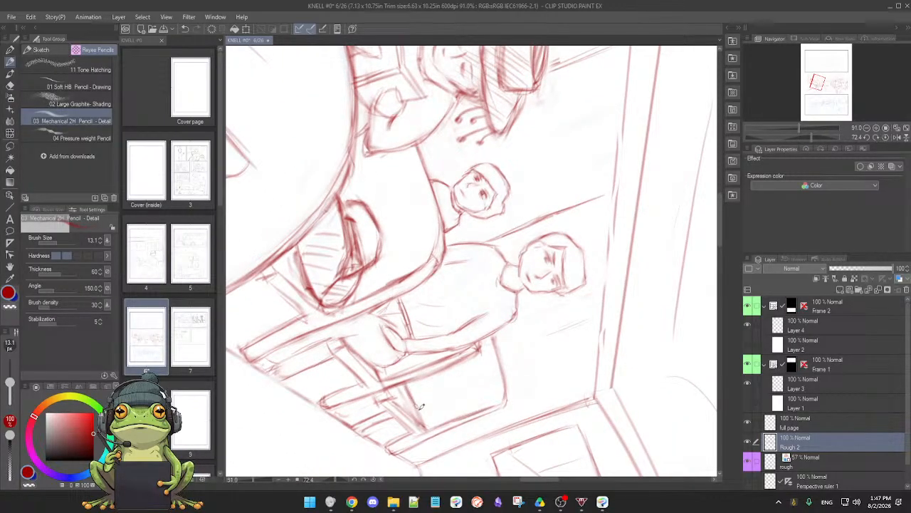
mouse_move(412, 424)
left_mouse_down()
mouse_move(556, 354)
mouse_move(615, 360)
left_mouse_up()
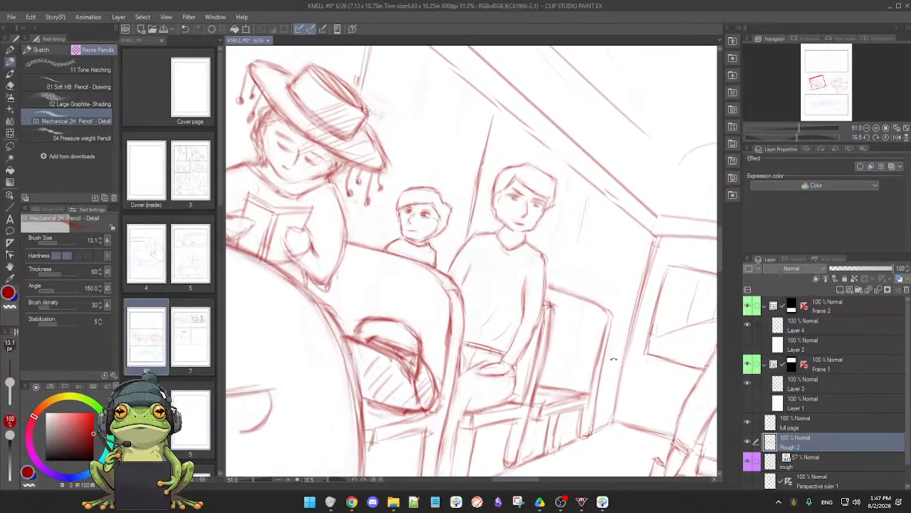
double_click(618, 356)
left_click_drag(570, 331, 541, 341)
Refine the pencil lines of the standing man's trousers below the belt in the middle of the aisle
left_click_drag(586, 363, 457, 350)
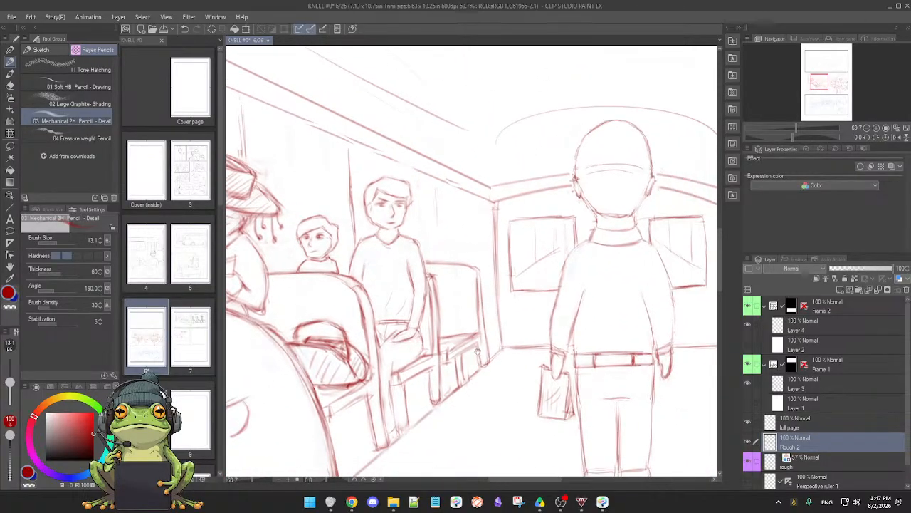
left_click_drag(527, 368, 487, 366)
left_click(487, 366)
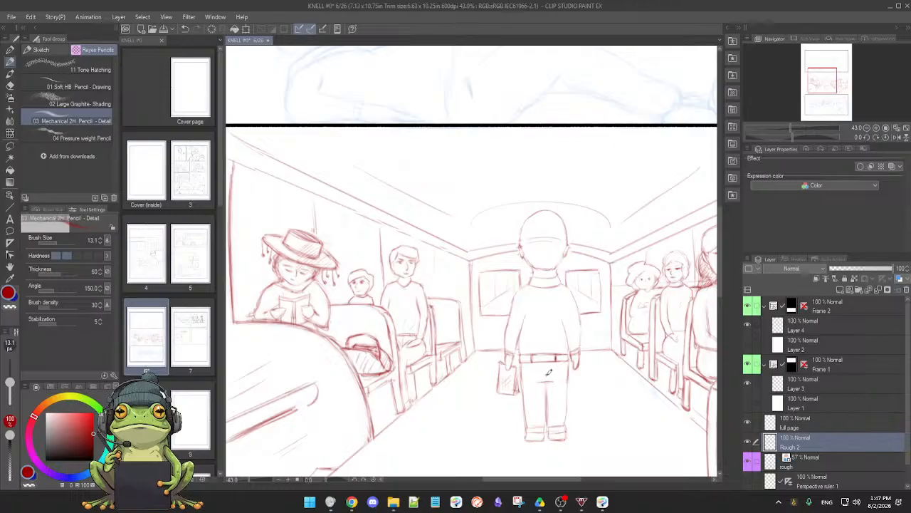
left_click_drag(576, 389, 567, 358)
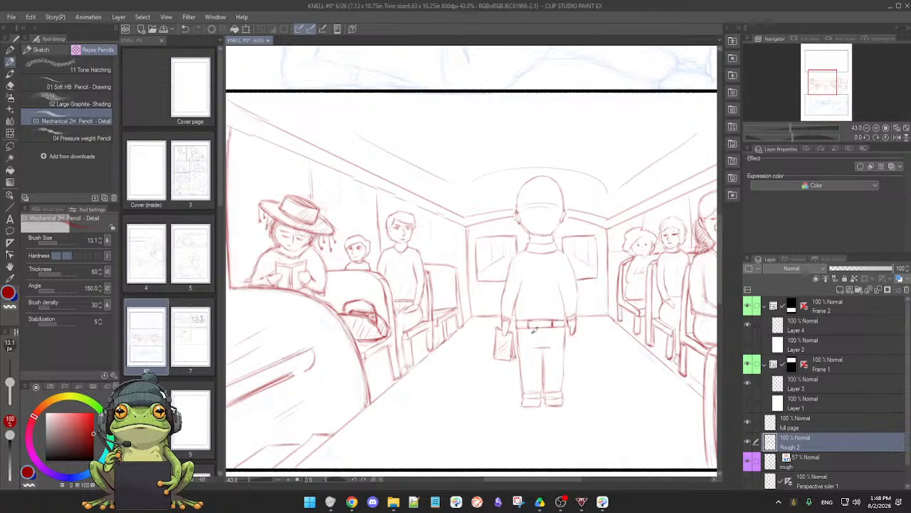
left_click_drag(532, 337, 533, 370)
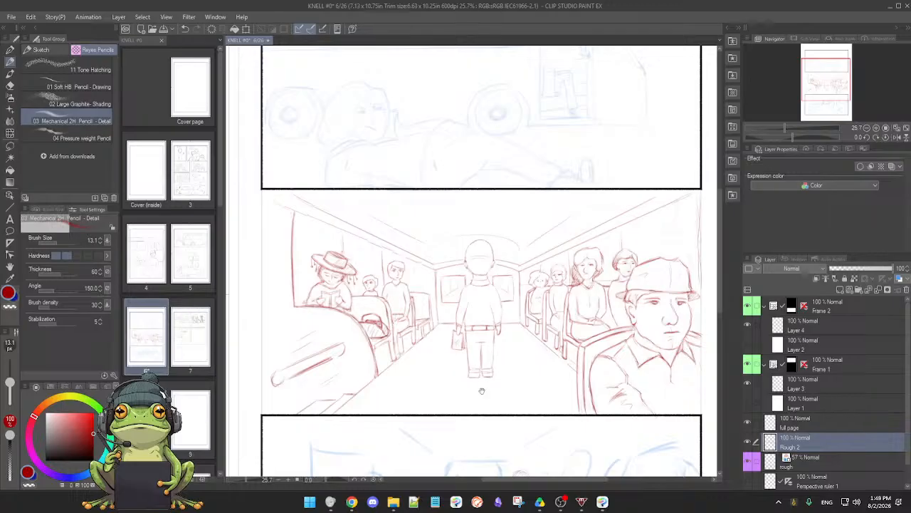
scroll(492, 395, "up", 3)
scroll(492, 391, "down", 3)
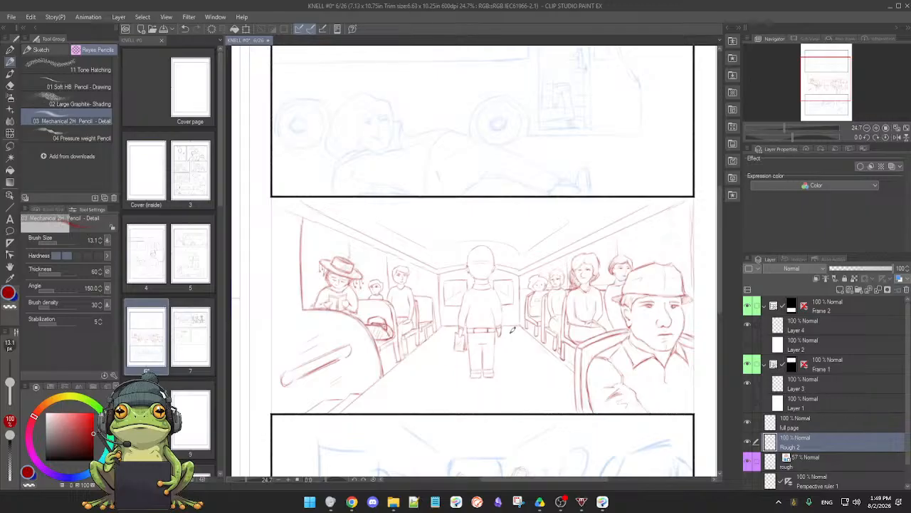
scroll(542, 311, "up", 3)
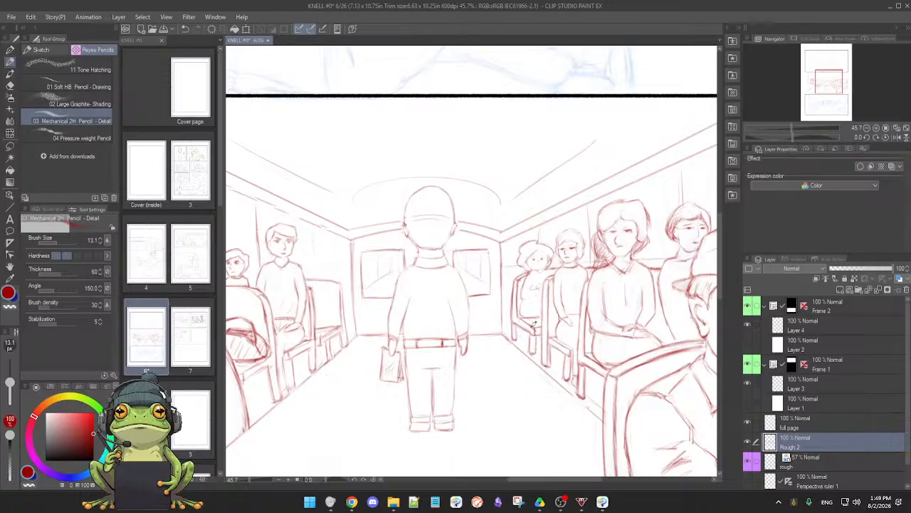
Identify the layer holding the stray red marks in the bottom panel and erase them from the Rough 2 layer
scroll(533, 326, "down", 3)
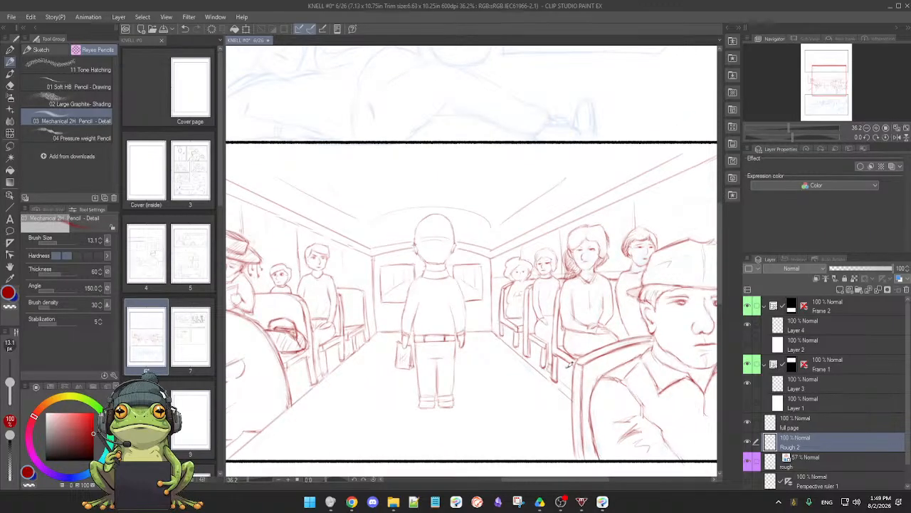
left_click_drag(567, 366, 544, 363)
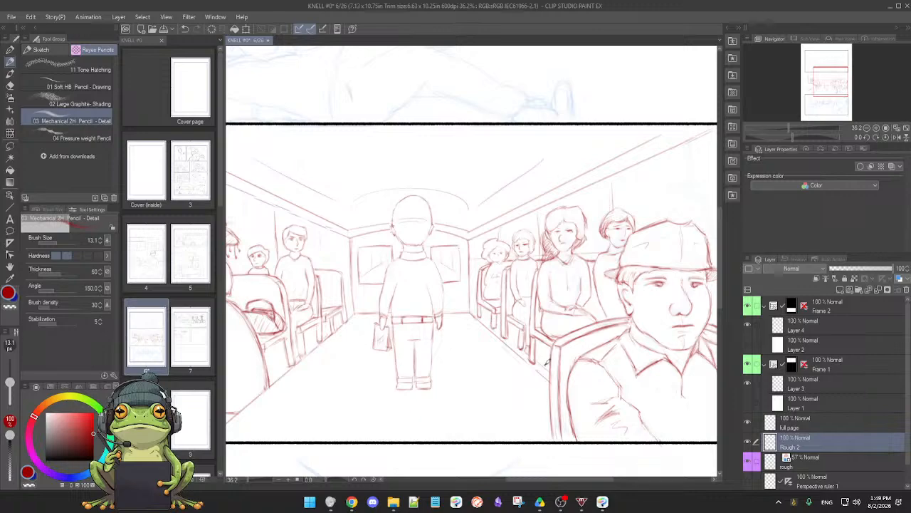
scroll(515, 375, "down", 3)
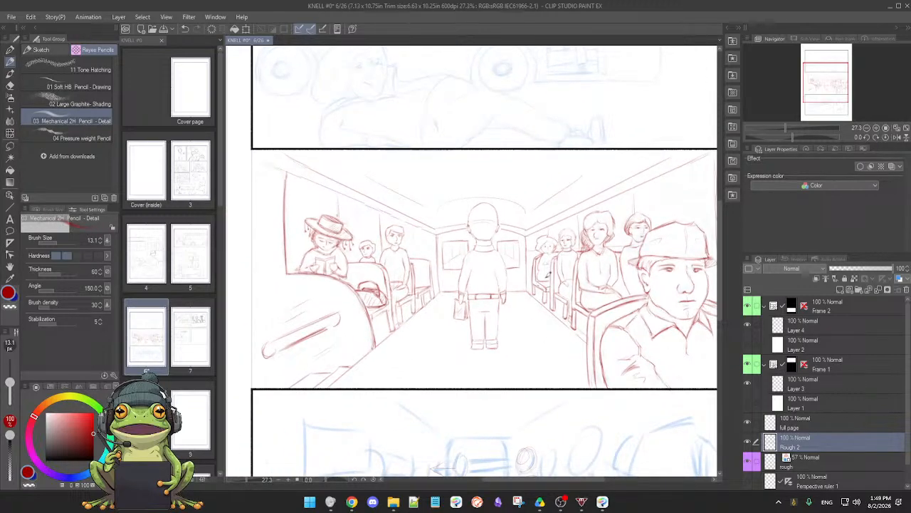
scroll(457, 331, "down", 5)
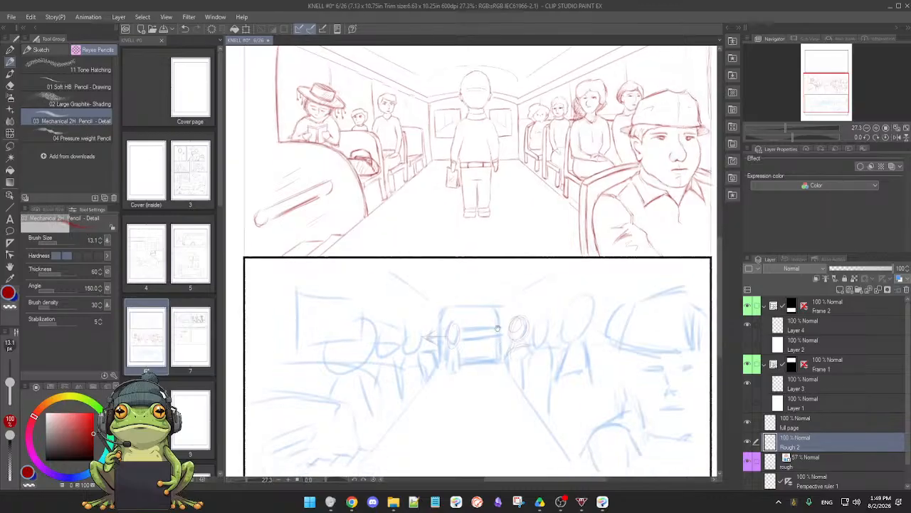
scroll(469, 315, "up", 1)
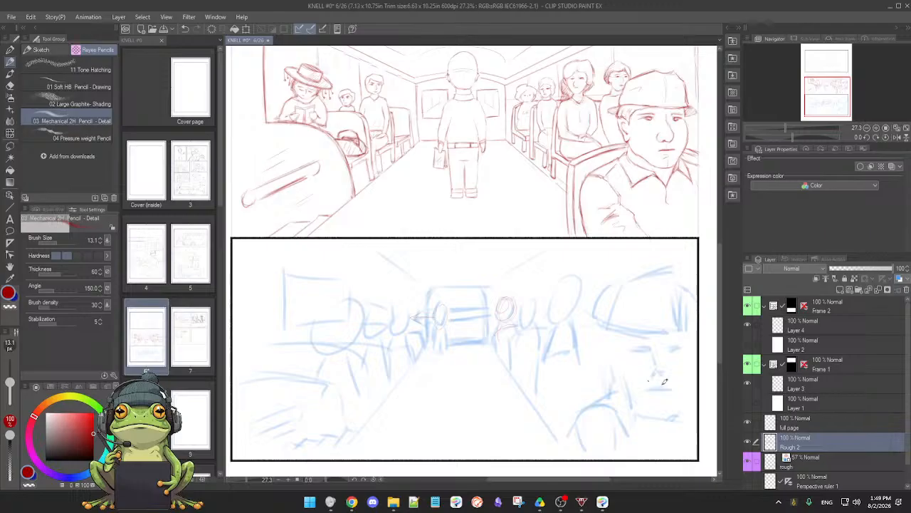
left_click(749, 442)
left_click(749, 442)
key("e")
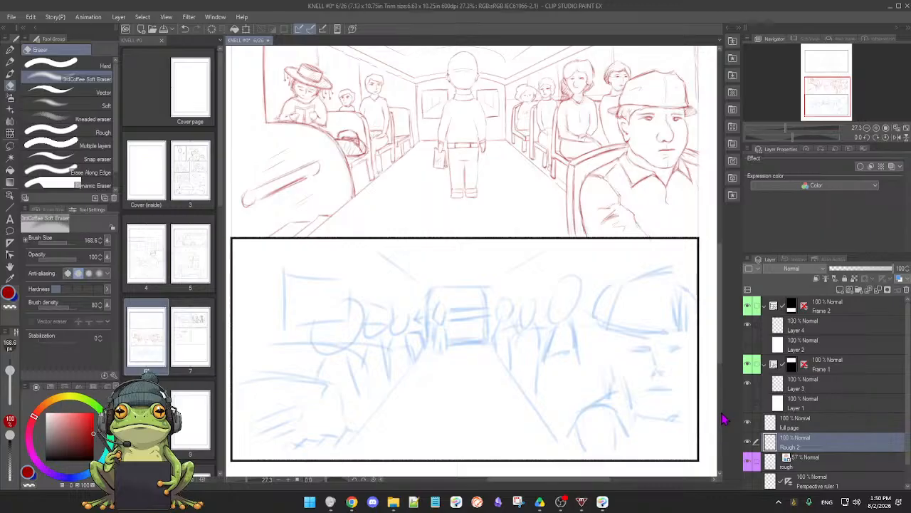
Select the whole middle bus-interior panel with a rectangular selection, then copy and paste its pencil drawing onto a new layer
scroll(572, 356, "down", 2)
scroll(551, 326, "up", 3)
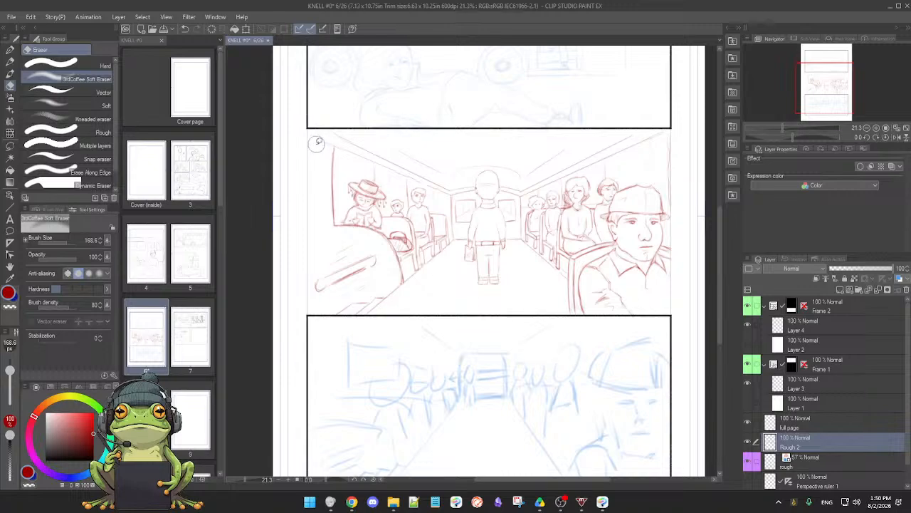
key("m")
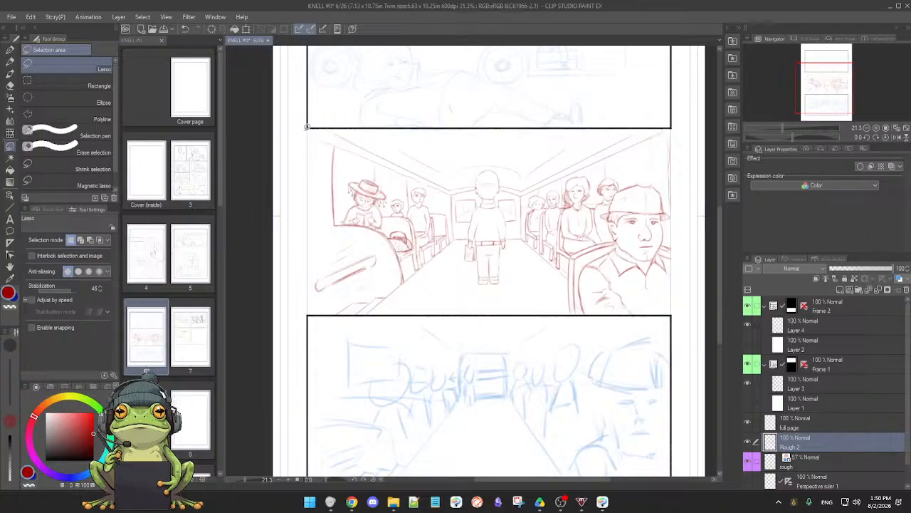
left_click(78, 87)
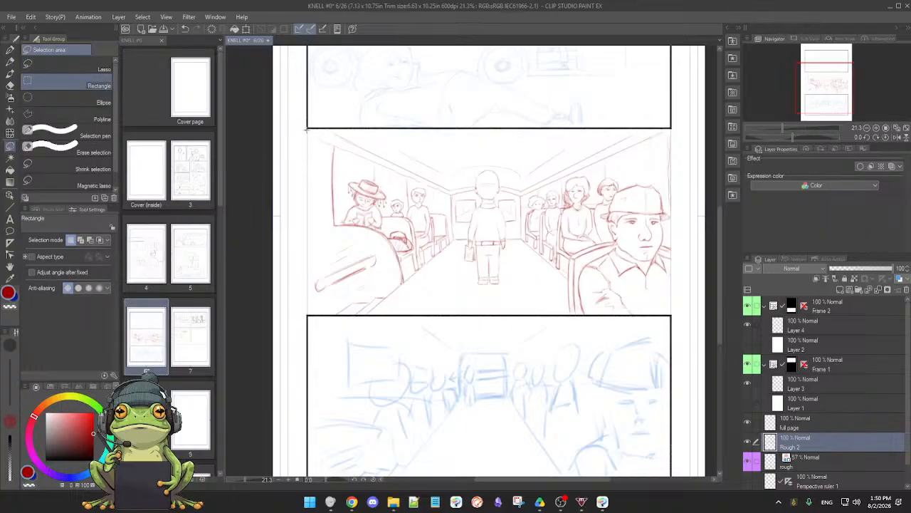
left_click_drag(306, 129, 500, 223)
left_click_drag(609, 283, 673, 321)
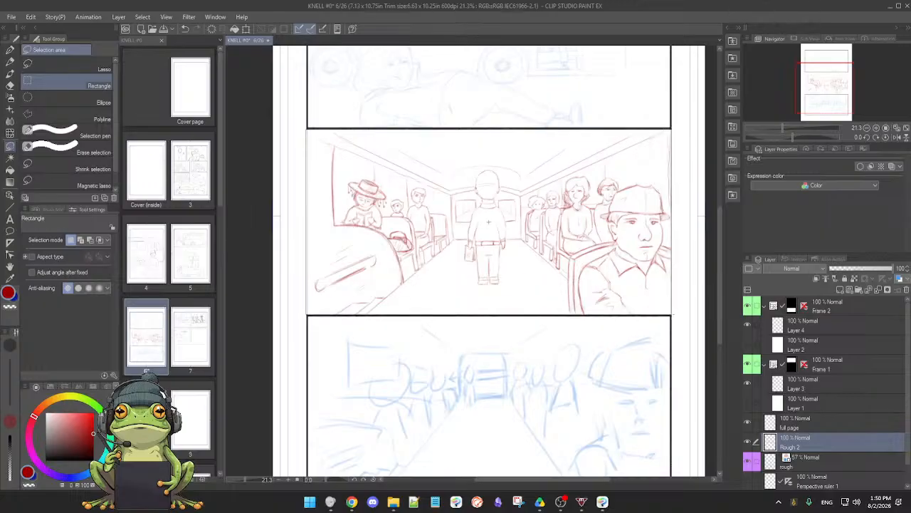
key("e")
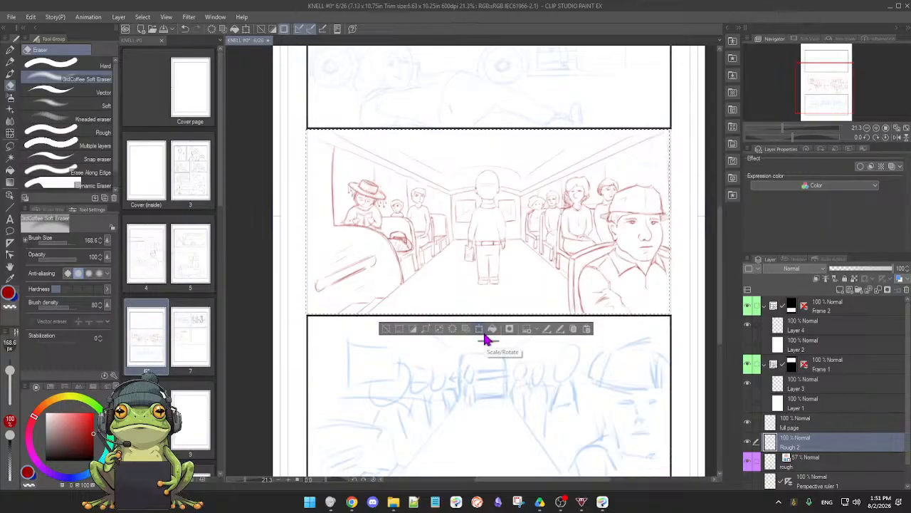
left_click(573, 330)
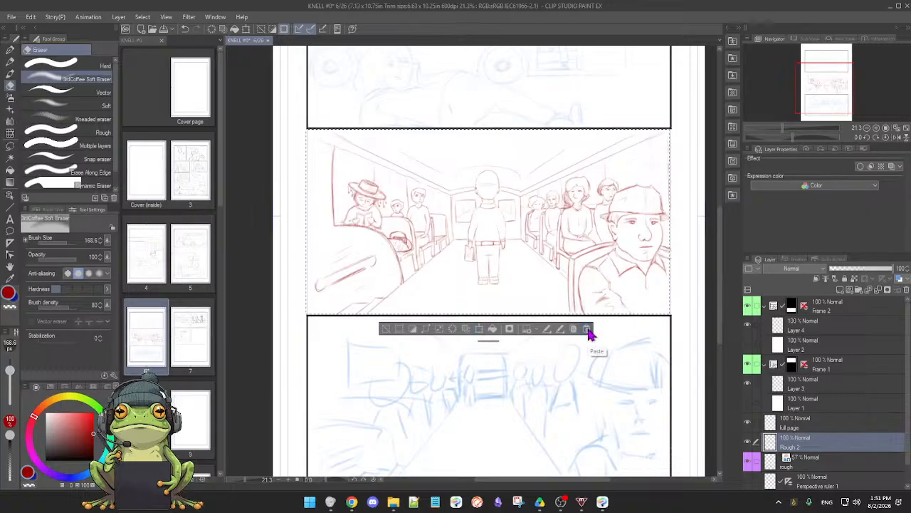
left_click(586, 330)
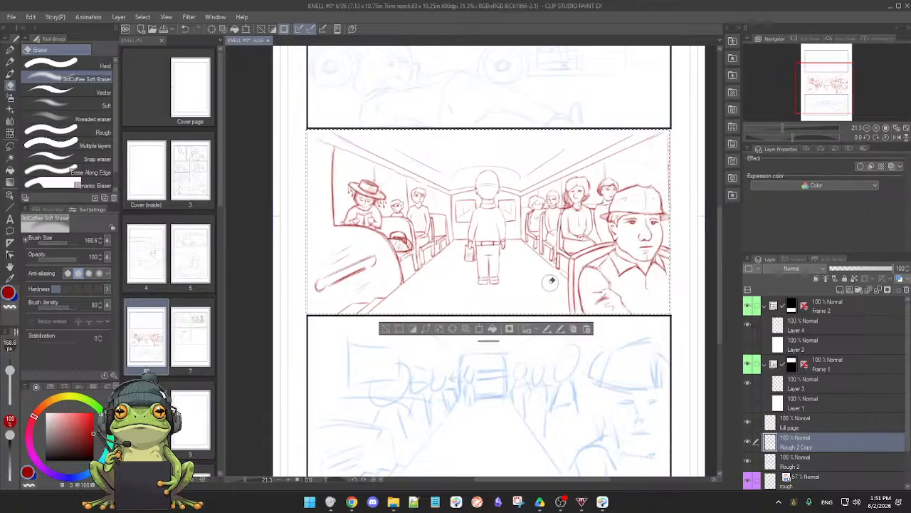
Move the pasted bus-interior drawing down into the bottom panel, scale it to 99% to match the frame width and deselect
left_click(479, 328)
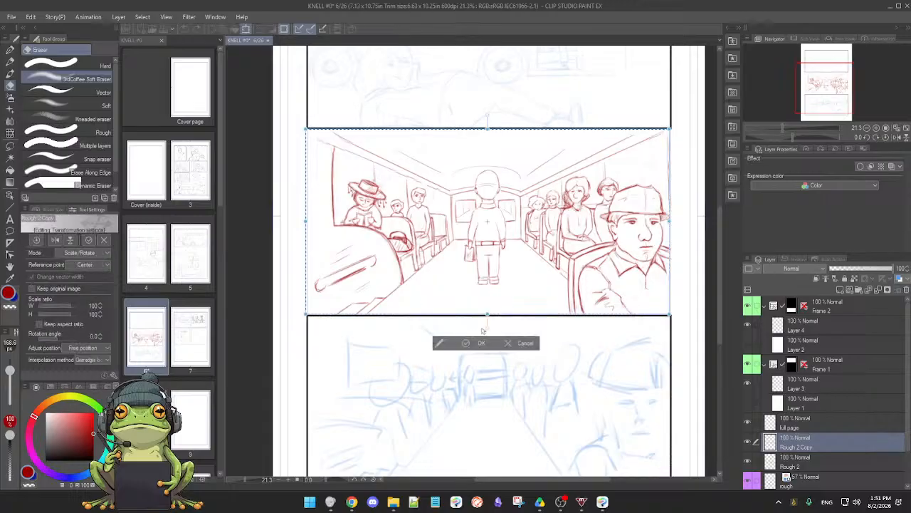
left_click_drag(519, 305, 529, 386)
key("space")
left_click_drag(560, 442, 553, 332)
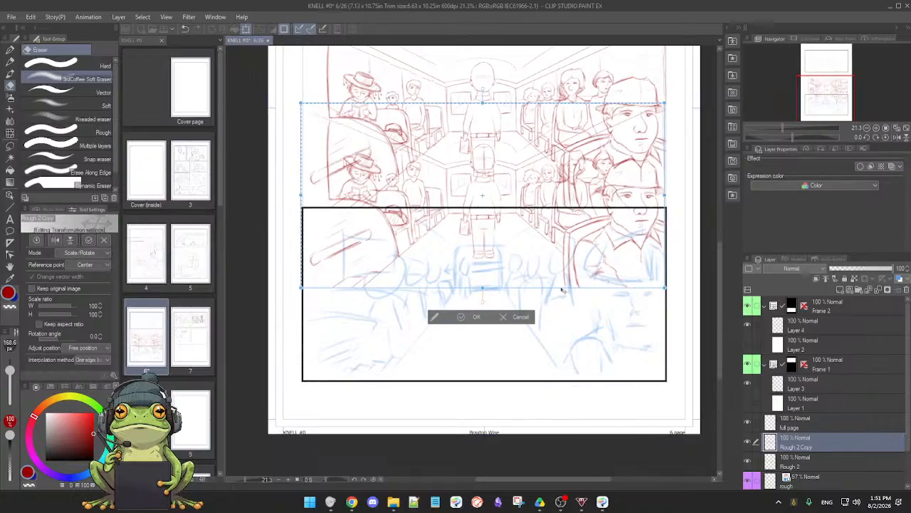
mouse_move(547, 264)
left_mouse_down()
mouse_move(548, 373)
mouse_move(549, 363)
left_mouse_up()
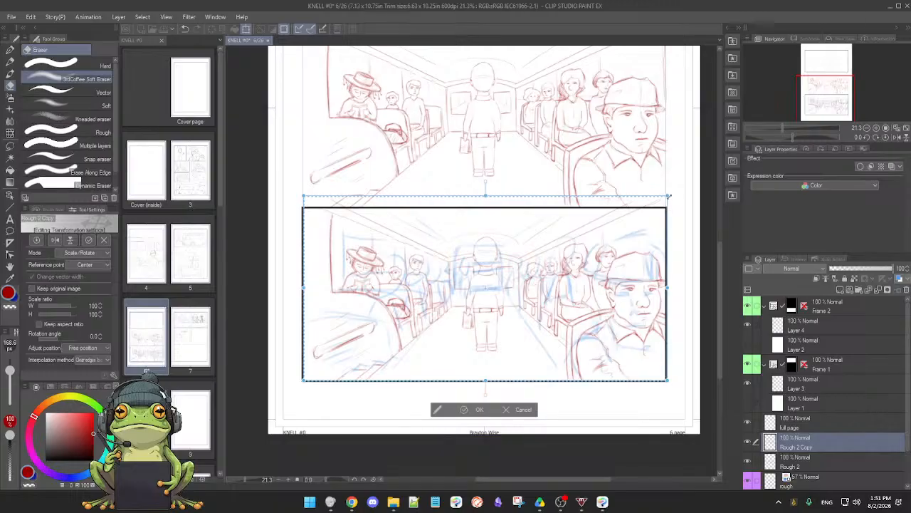
left_click_drag(668, 196, 650, 221)
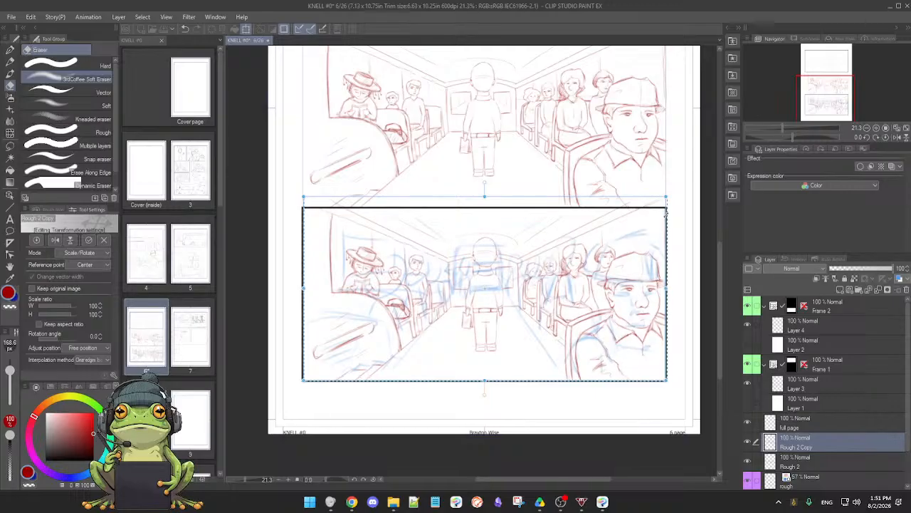
left_click_drag(666, 214, 667, 216)
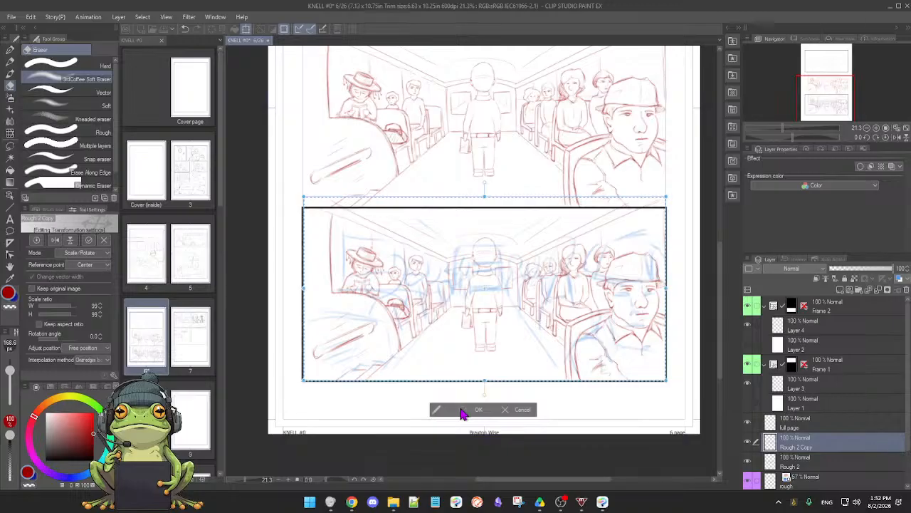
left_click(463, 411)
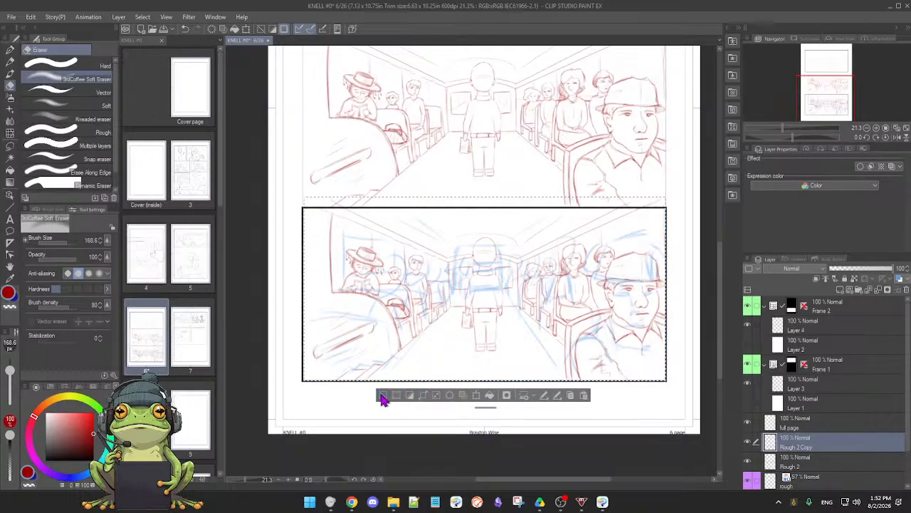
left_click(382, 396)
Compare the pasted drawing with the sketch underneath and hide the blue rough layer
left_click(748, 443)
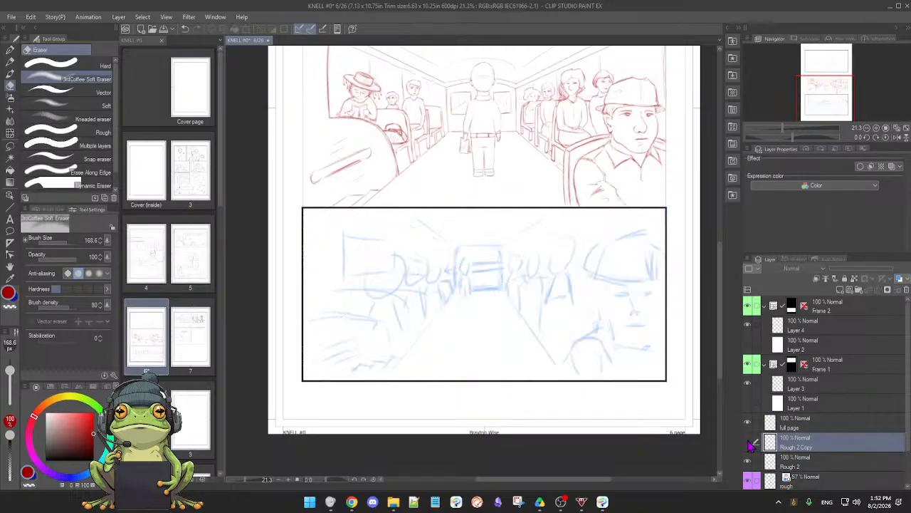
left_click(748, 442)
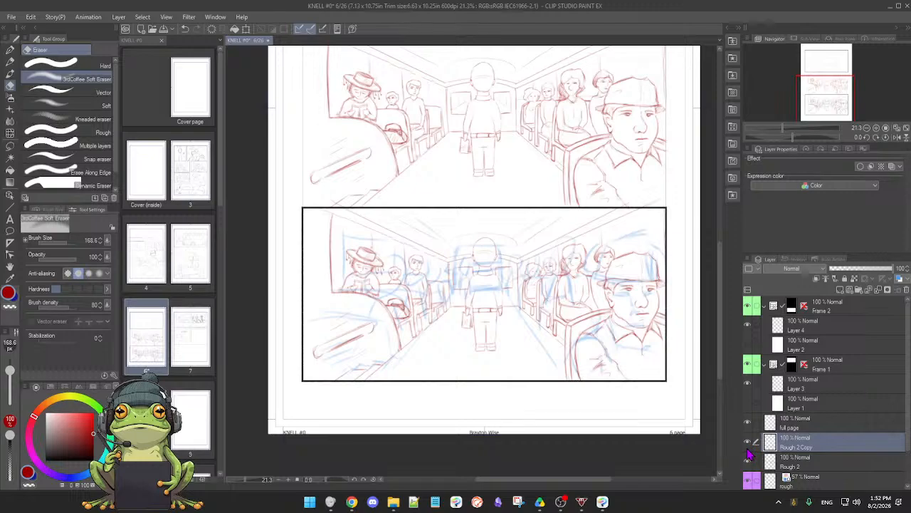
double_click(819, 448)
left_click(833, 433)
left_click(811, 482)
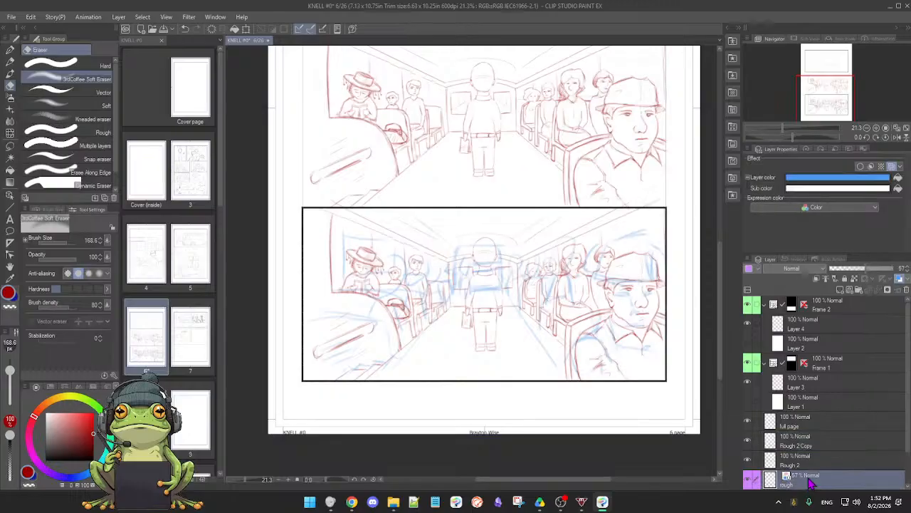
left_click(751, 479)
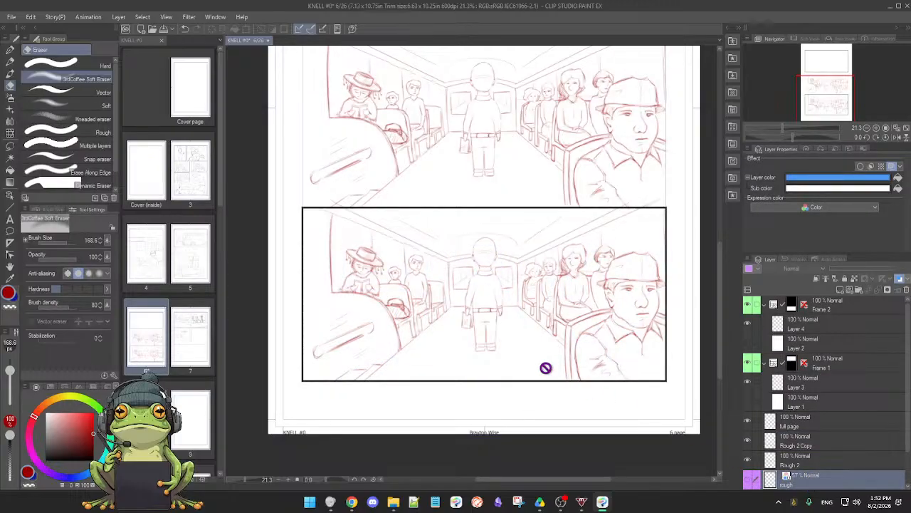
left_click_drag(544, 372, 539, 341)
left_click_drag(540, 335, 525, 367)
left_click(752, 481)
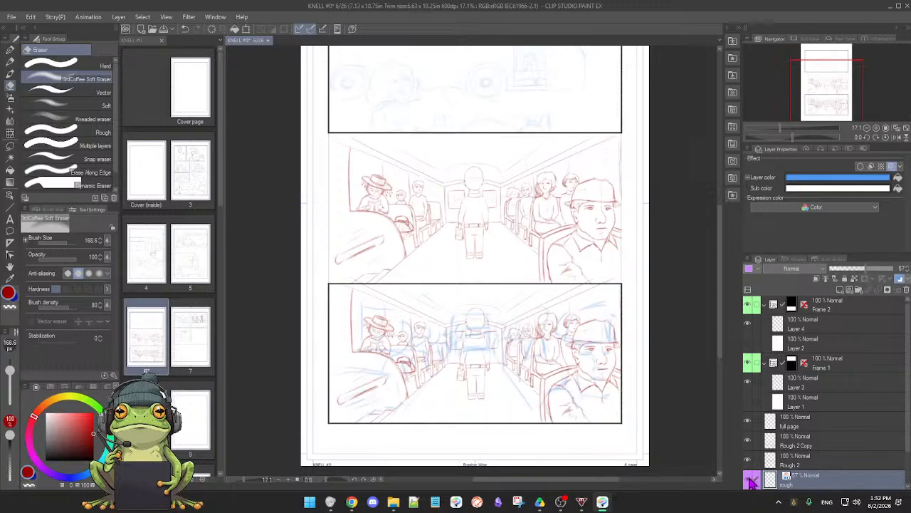
left_click(752, 481)
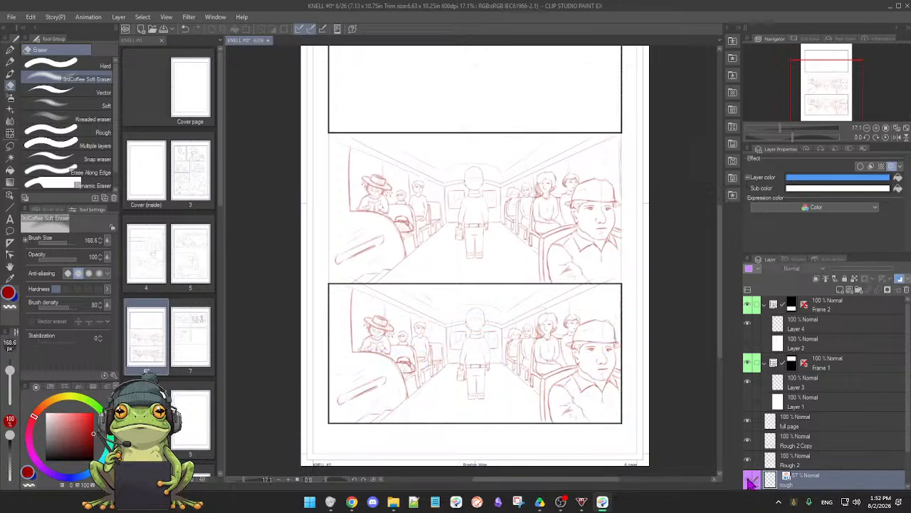
left_click(751, 482)
left_click(752, 482)
left_click(752, 481)
Activate the Rough 2 Copy layer and draw a lasso selection around the standing man in the bottom panel
left_click(810, 463)
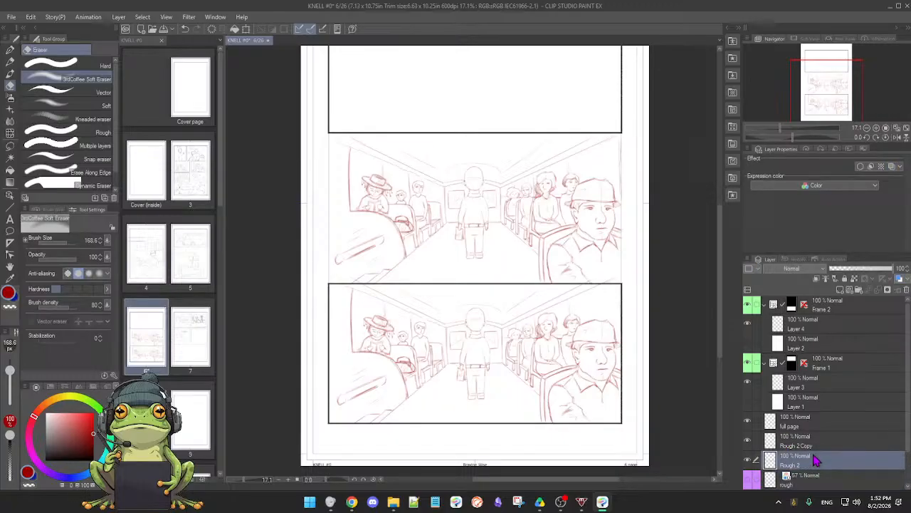
left_click(812, 445)
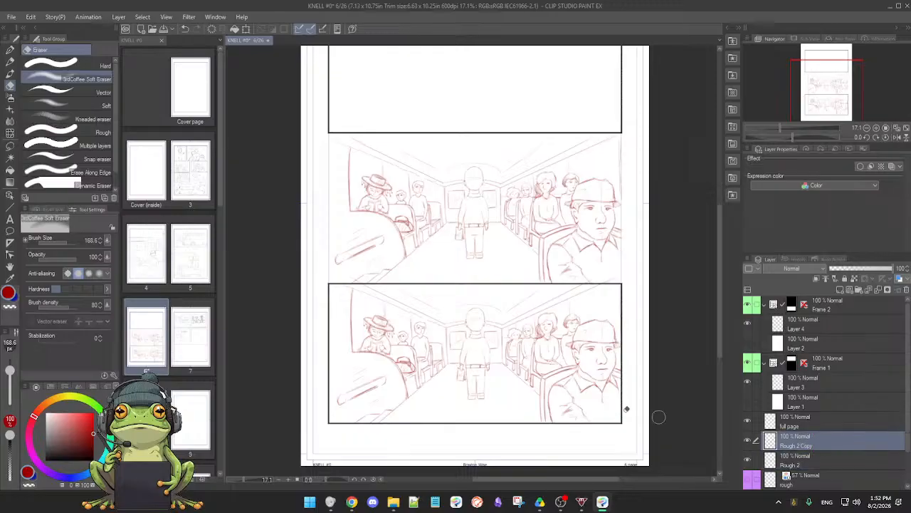
scroll(491, 317, "up", 3)
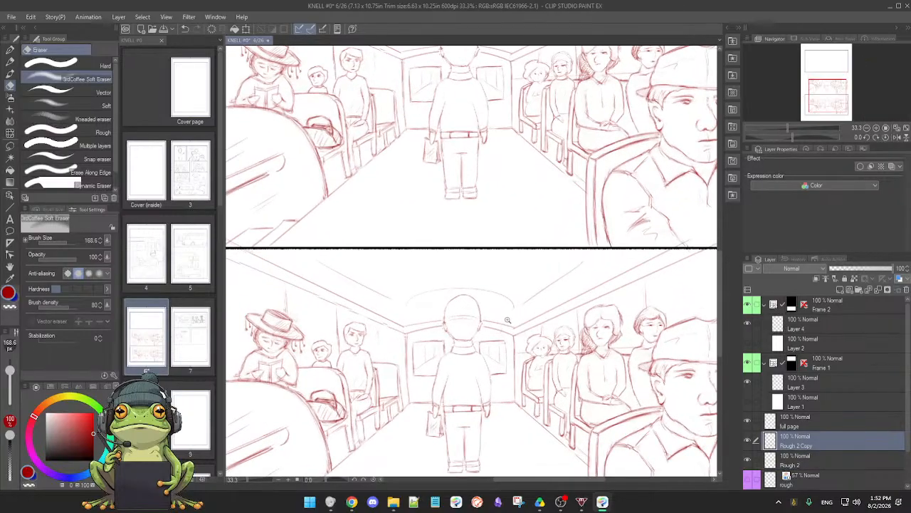
left_click_drag(474, 335, 500, 316)
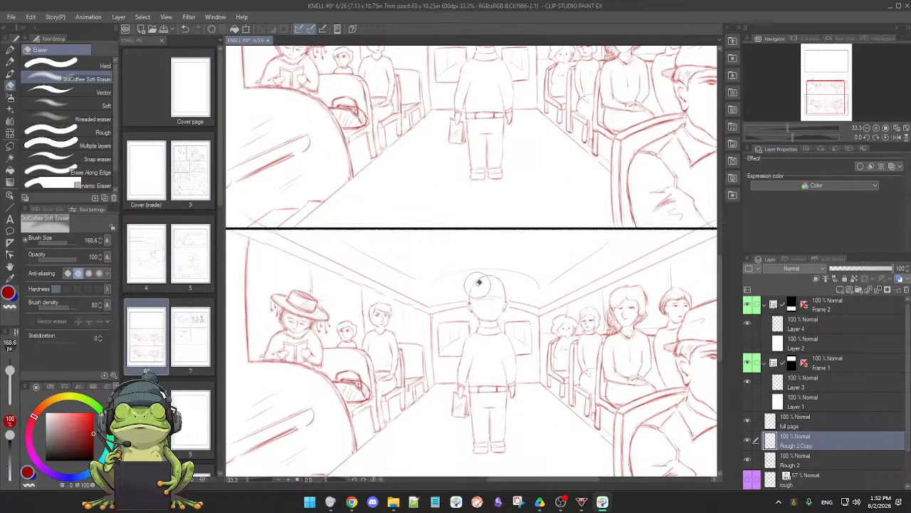
key("p")
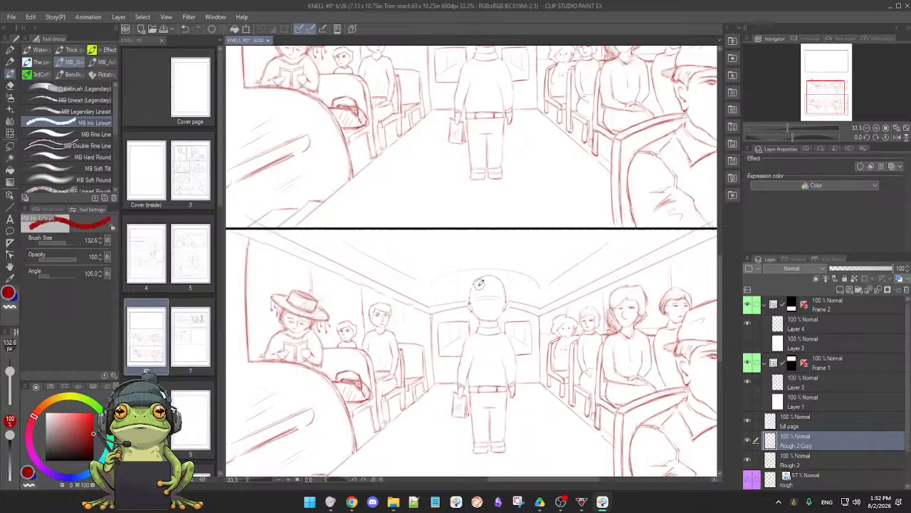
key("p")
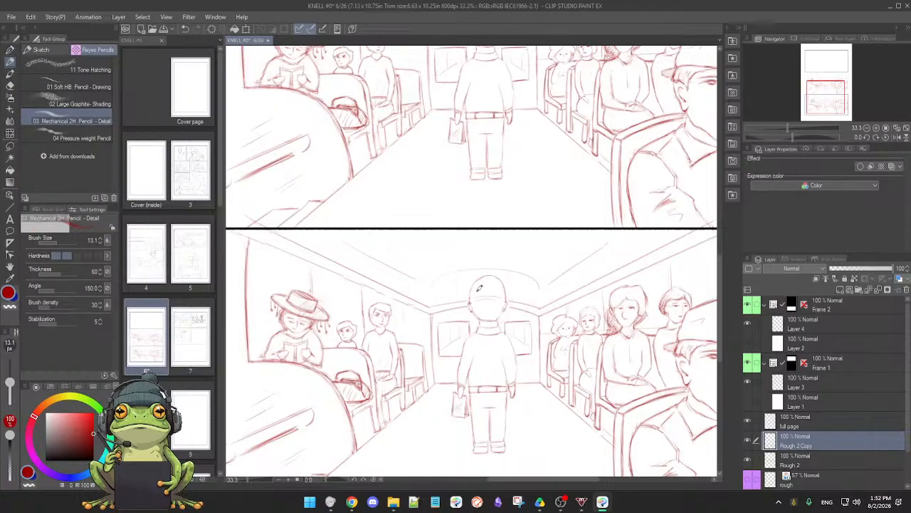
key("m")
left_click(95, 65)
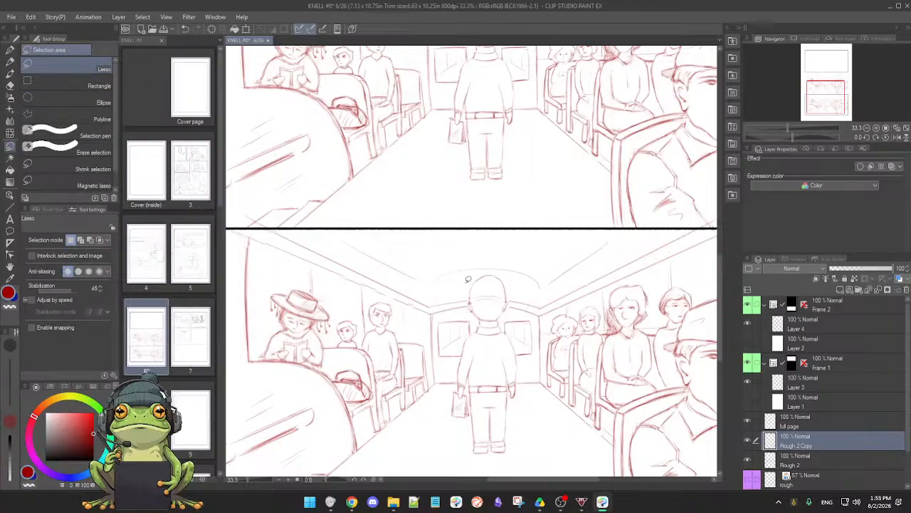
mouse_move(472, 280)
left_mouse_down()
mouse_move(476, 324)
mouse_move(447, 413)
mouse_move(472, 460)
mouse_move(511, 466)
mouse_move(535, 431)
mouse_move(506, 321)
mouse_move(512, 282)
mouse_move(497, 262)
mouse_move(470, 287)
left_mouse_up()
Transform the selected standing man, scaling him down to 56% so he reads as farther down the aisle
key("p")
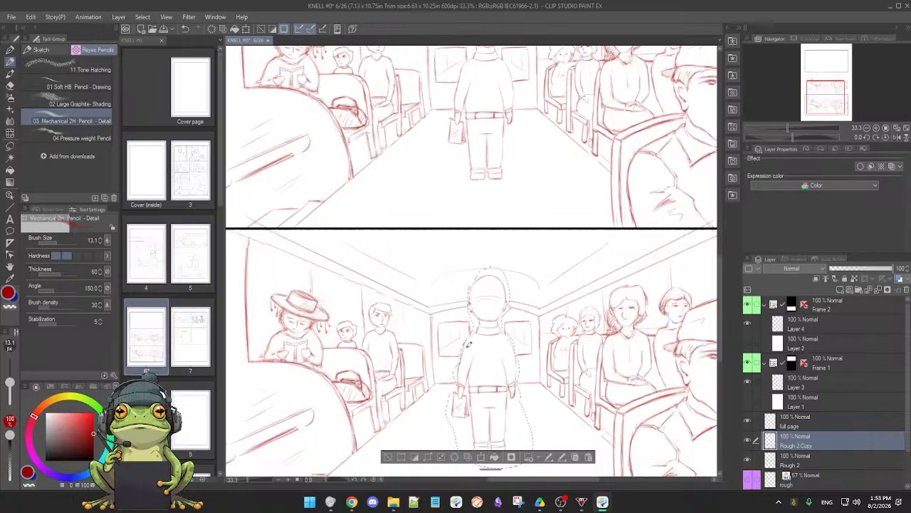
left_click(482, 458)
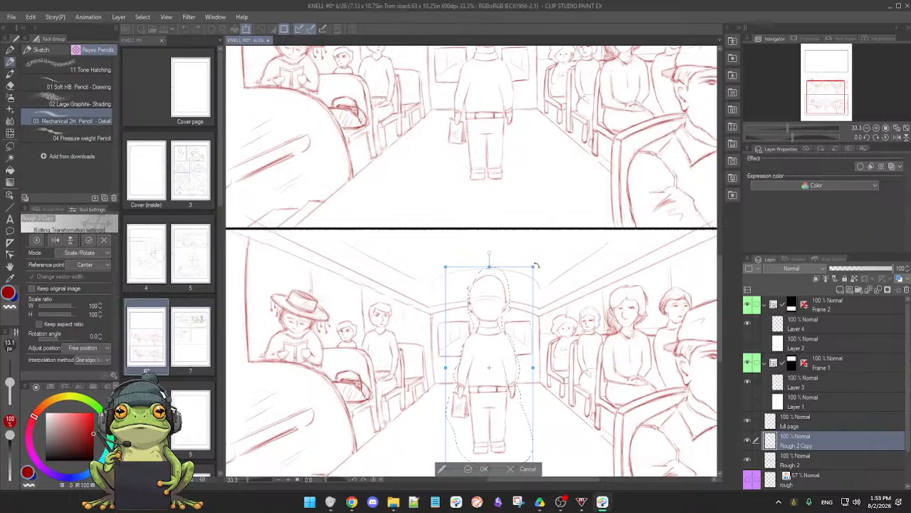
left_click_drag(533, 267, 500, 314)
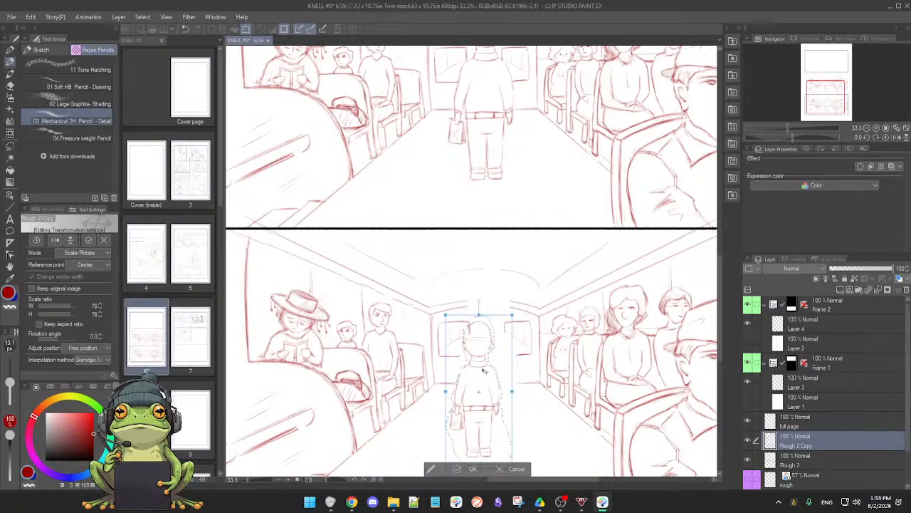
left_click_drag(487, 422, 491, 383)
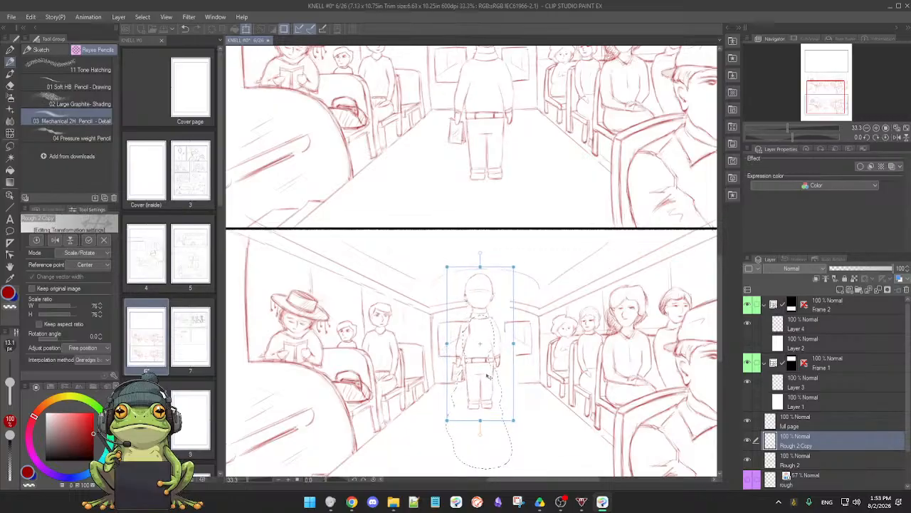
left_click_drag(488, 378, 489, 373)
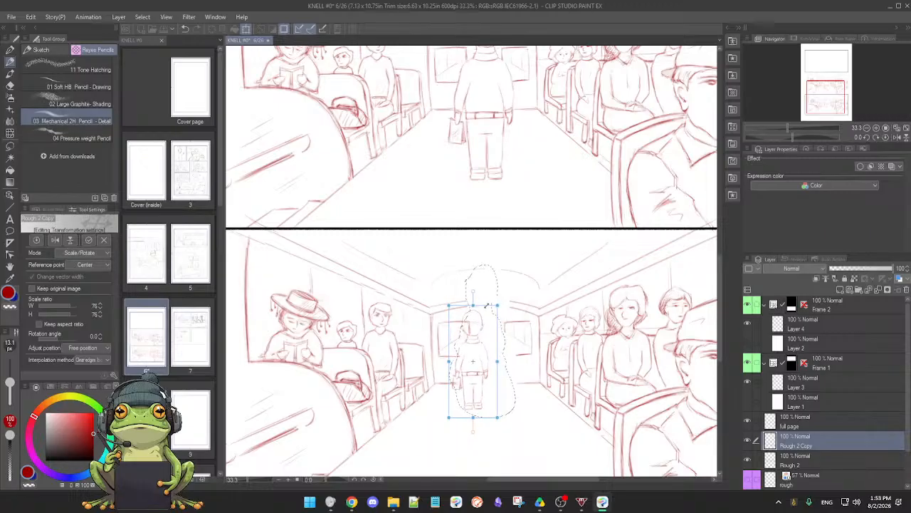
left_click_drag(487, 307, 487, 307)
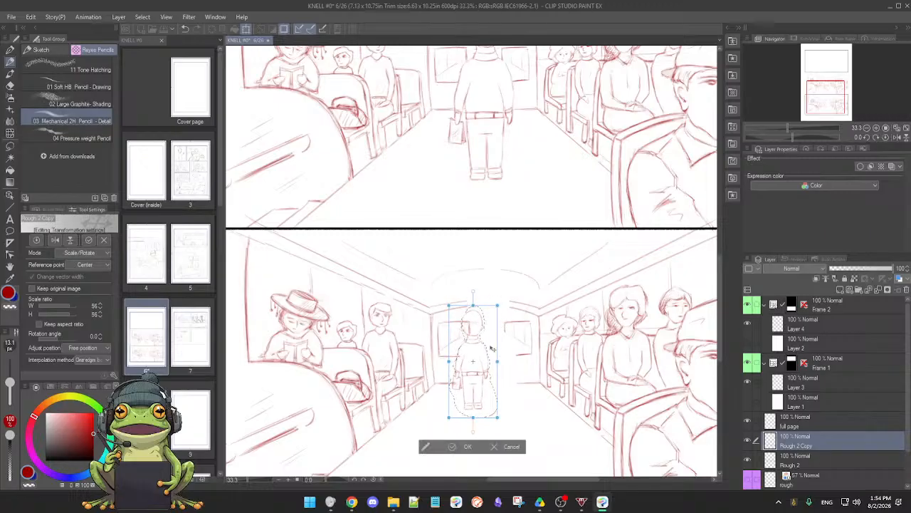
Position the shrunken man between the two rear windows at the end of the aisle, apply the transformation and deselect
left_click_drag(492, 344, 496, 342)
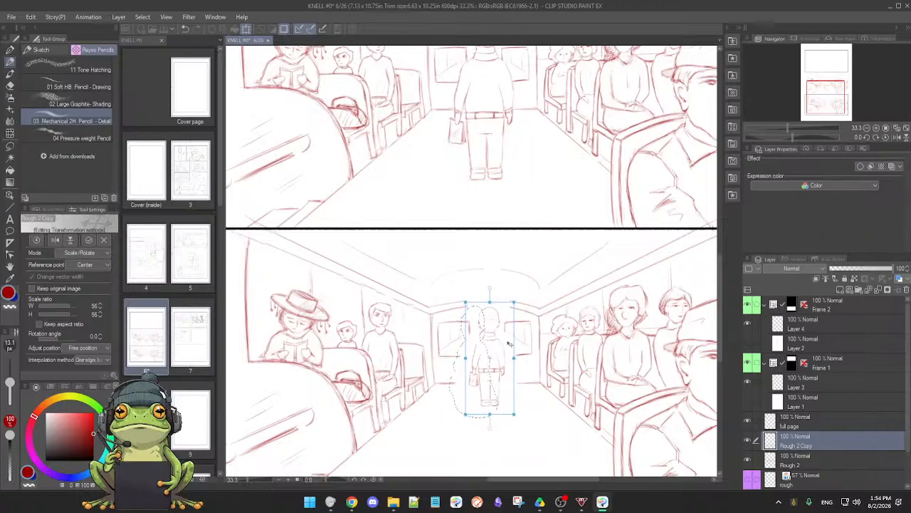
left_click_drag(483, 342, 468, 342)
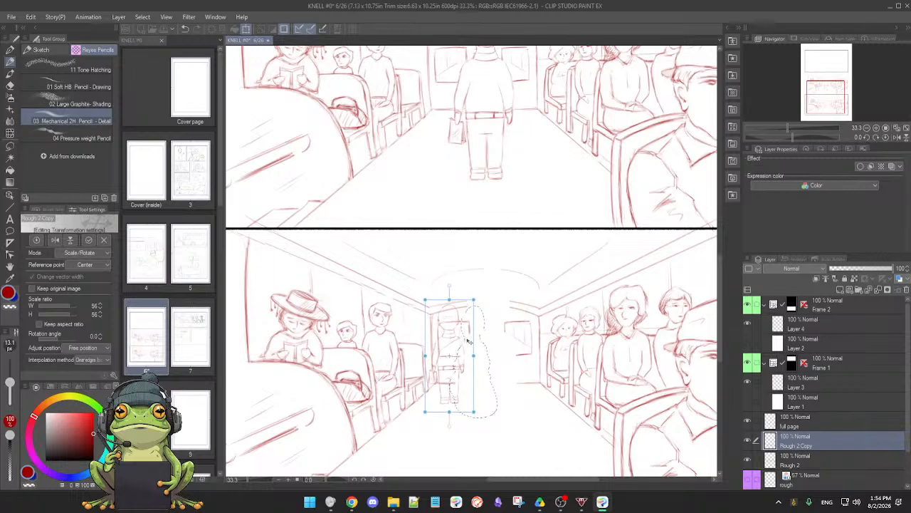
left_click_drag(468, 342, 484, 342)
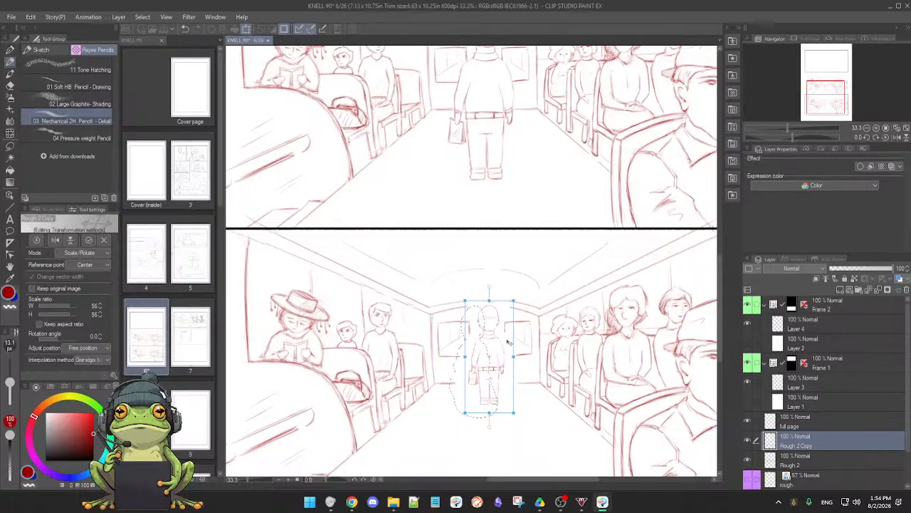
left_click_drag(508, 343, 508, 342)
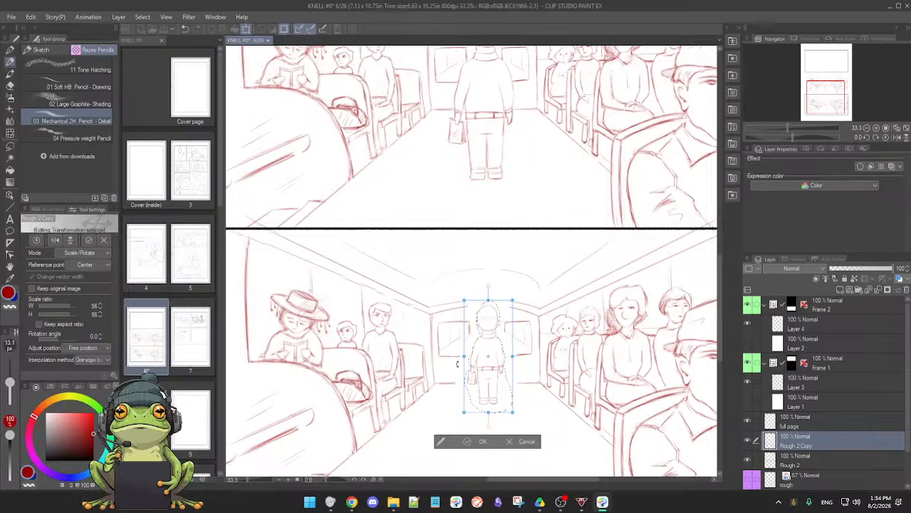
left_click(478, 440)
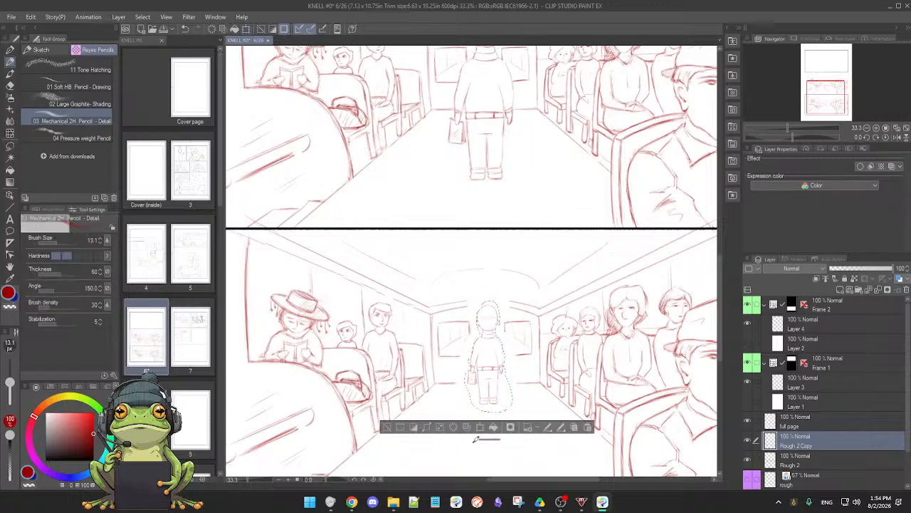
left_click(386, 428)
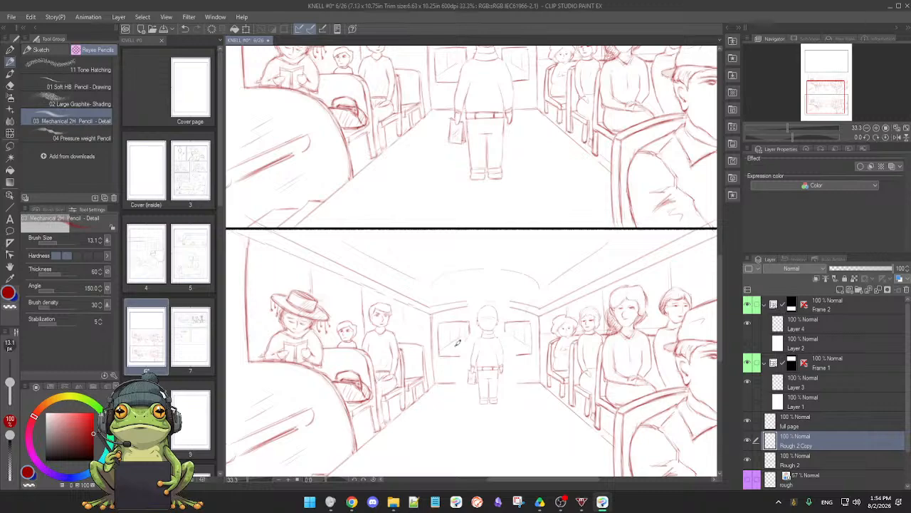
Check which parts of the drawing are on the Rough 2 Copy layer and which are on the Rough 2 layer
scroll(478, 352, "up", 2)
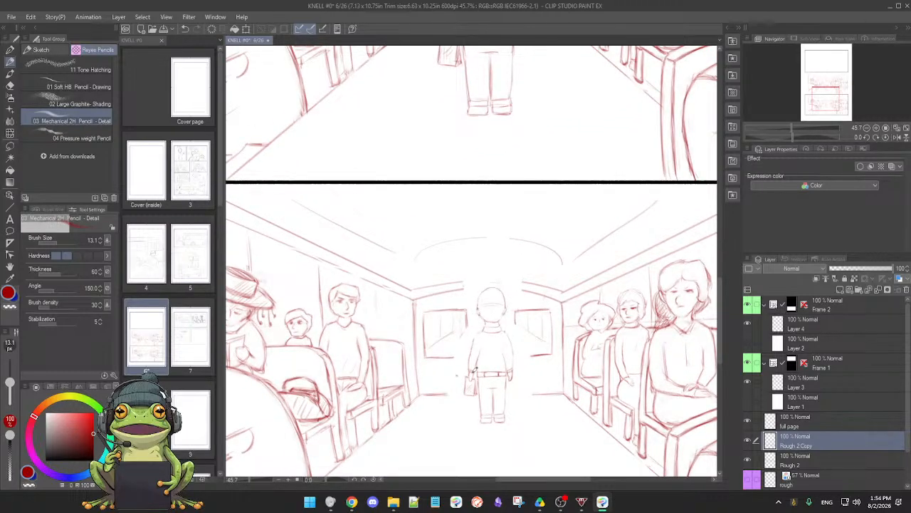
left_click(748, 441)
left_click(748, 441)
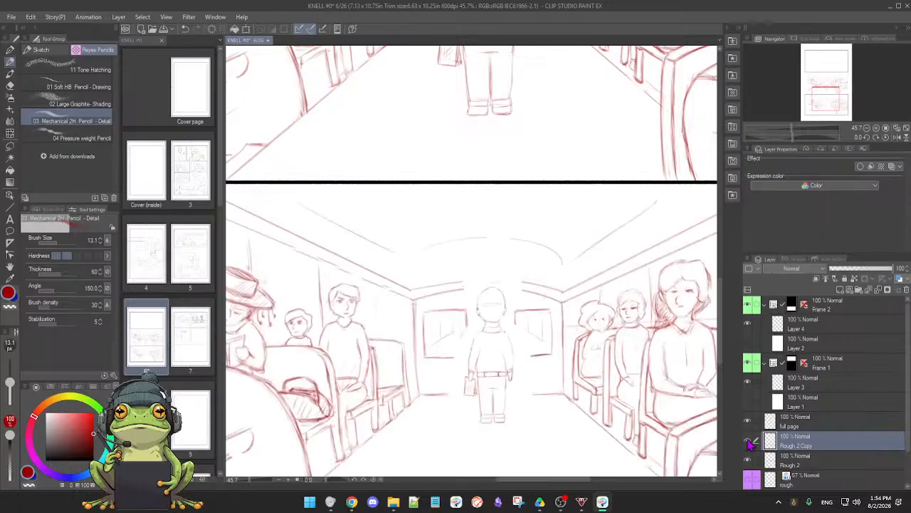
left_click(749, 441)
left_click(749, 442)
left_click(749, 461)
left_click(749, 461)
left_click(749, 441)
left_click(749, 441)
left_click(749, 461)
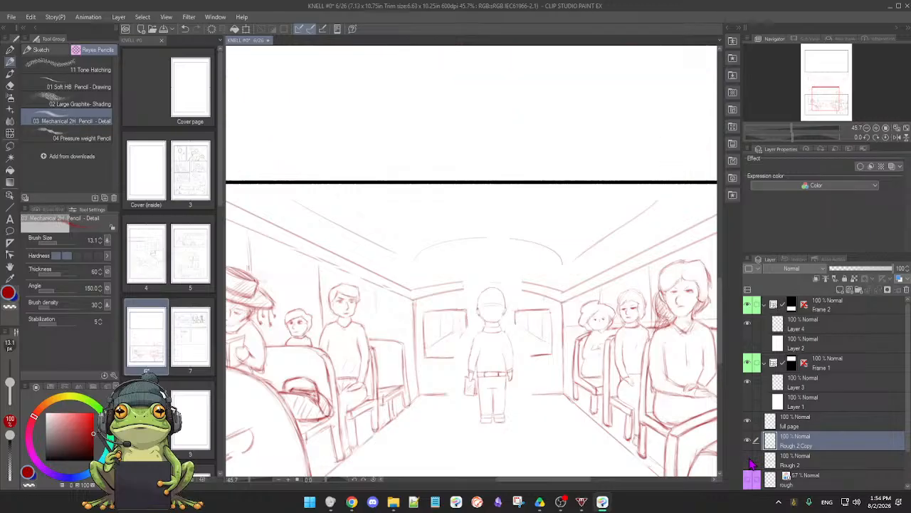
left_click(749, 461)
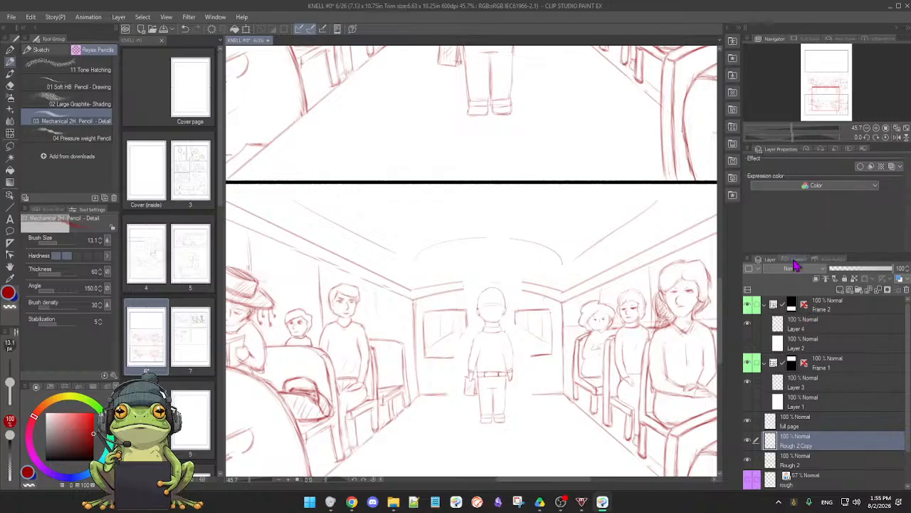
Merge the Rough 2 Copy layer into Rough 2 and check that the merged layer holds both bus-interior drawings
left_click(879, 296)
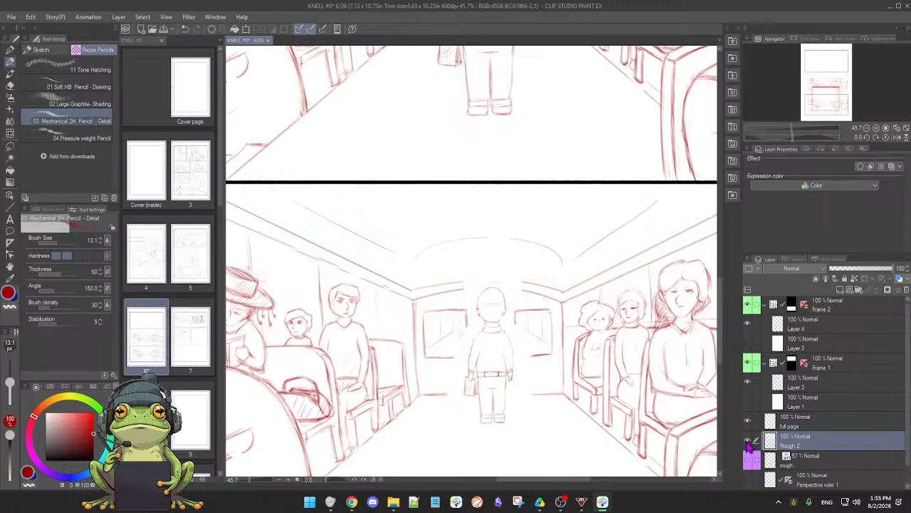
left_click(748, 440)
left_click(748, 440)
scroll(607, 391, "down", 3)
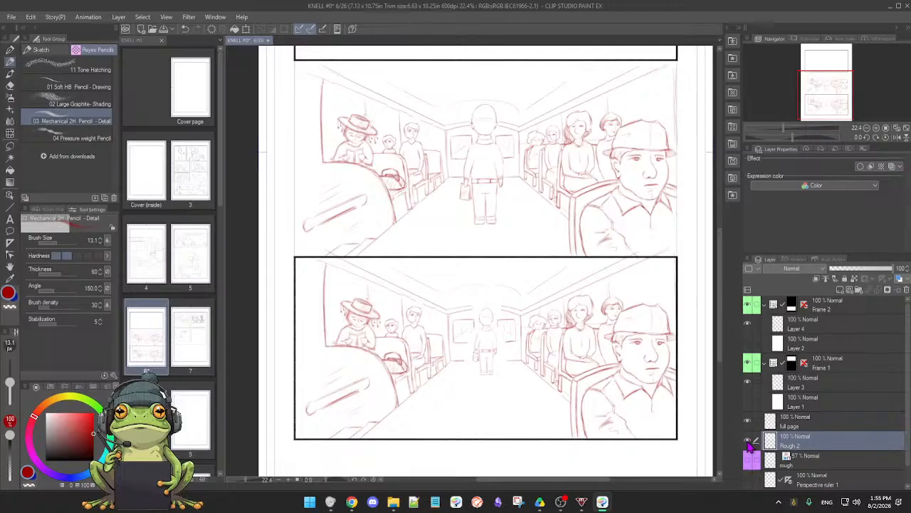
left_click(748, 441)
left_click(748, 441)
left_click(753, 441)
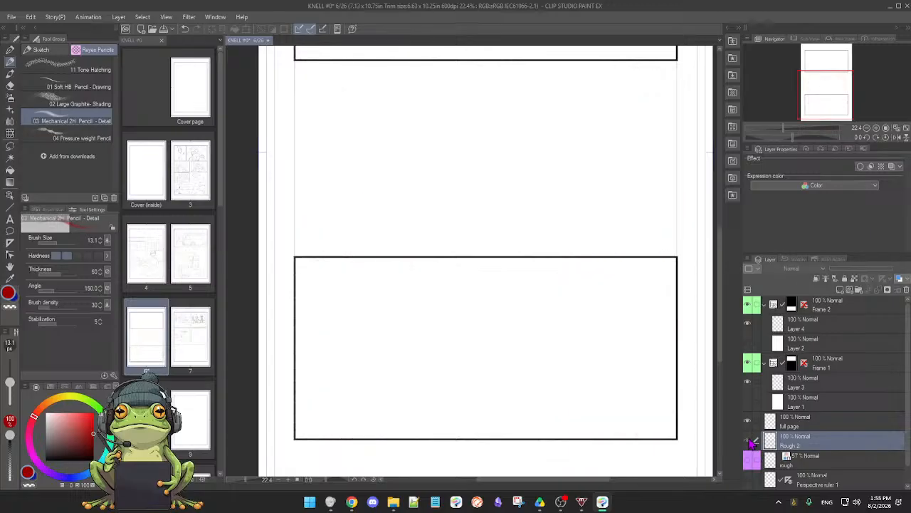
left_click(752, 441)
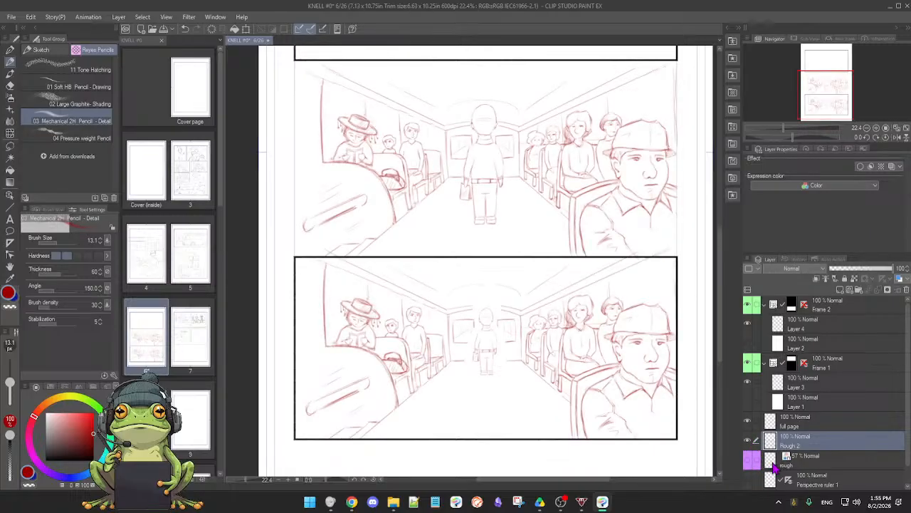
Compare the bottom panel's red pencil drawing with the blue sketch on the rough layer
scroll(774, 464, "down", 1)
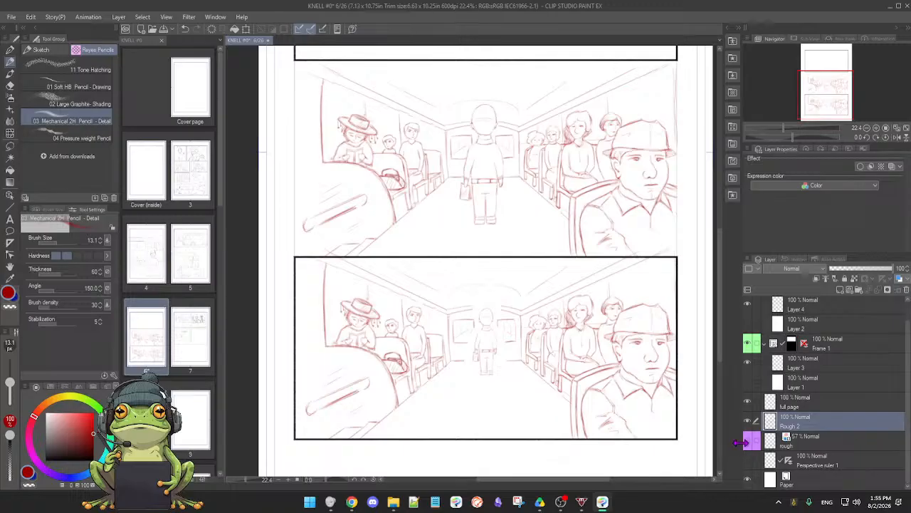
left_click(750, 441)
left_click(749, 442)
left_click(750, 442)
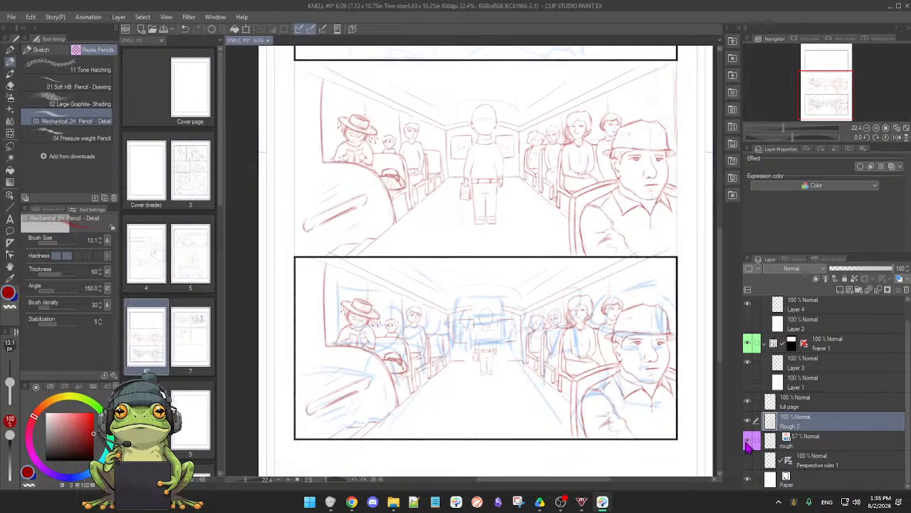
left_click(748, 441)
left_click(749, 442)
left_click(749, 441)
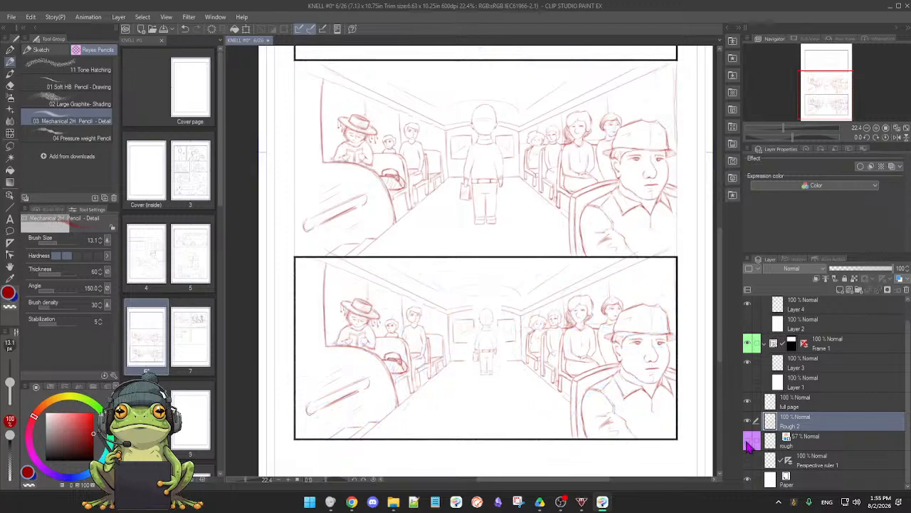
Show the rough layer and erase its blue sketch from the bottom panel with the soft eraser enlarged to size 829.6
left_click(830, 447)
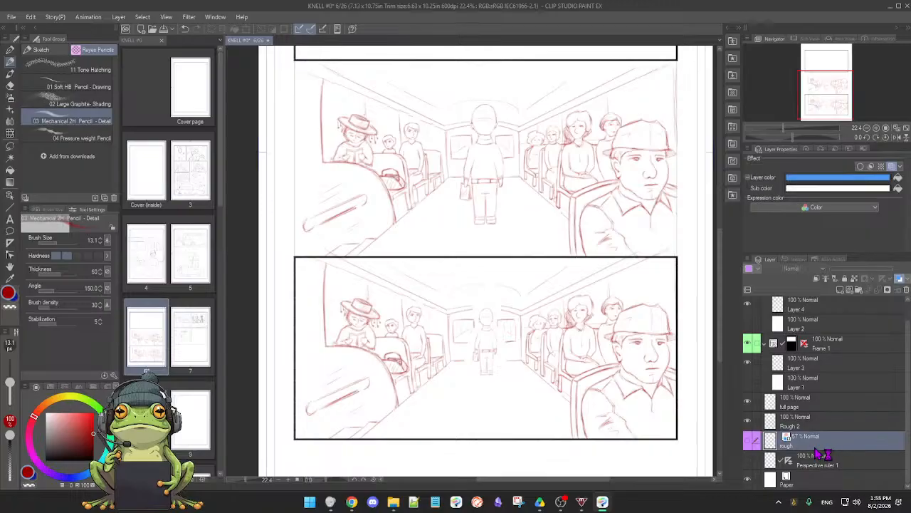
left_click(749, 441)
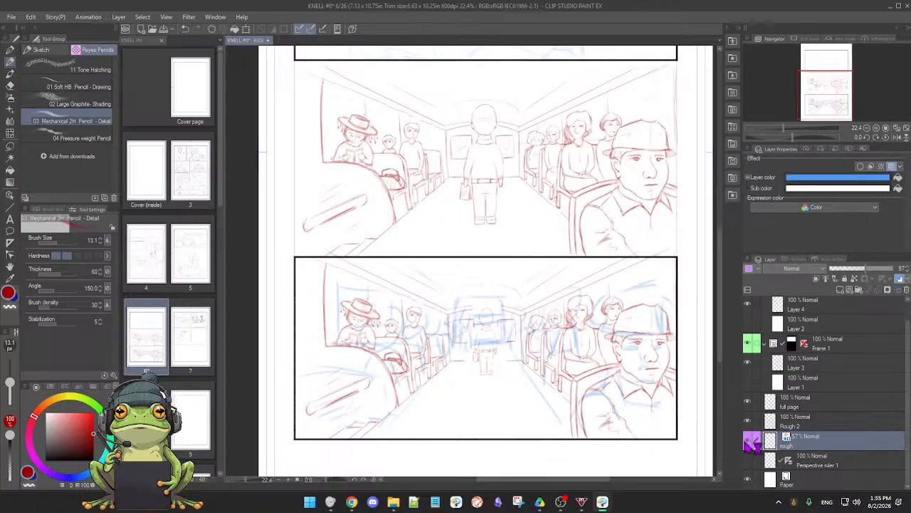
key("e")
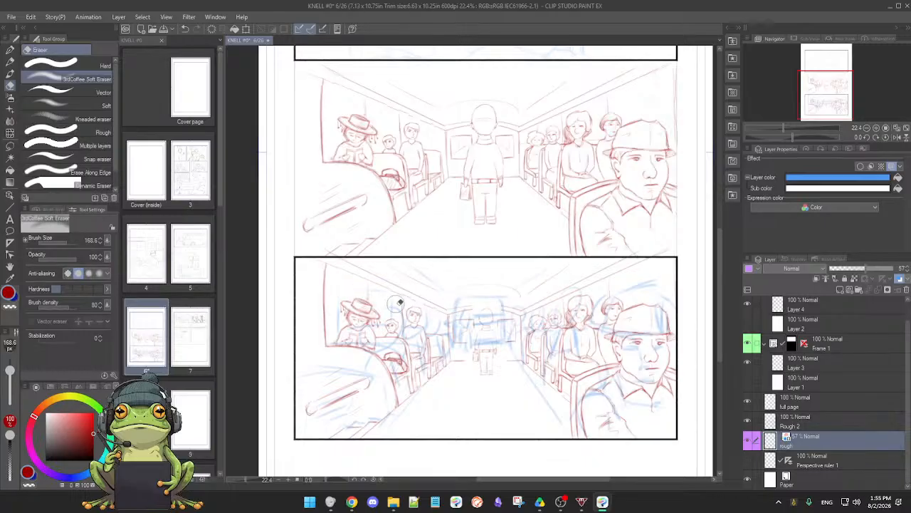
key("p")
key("e")
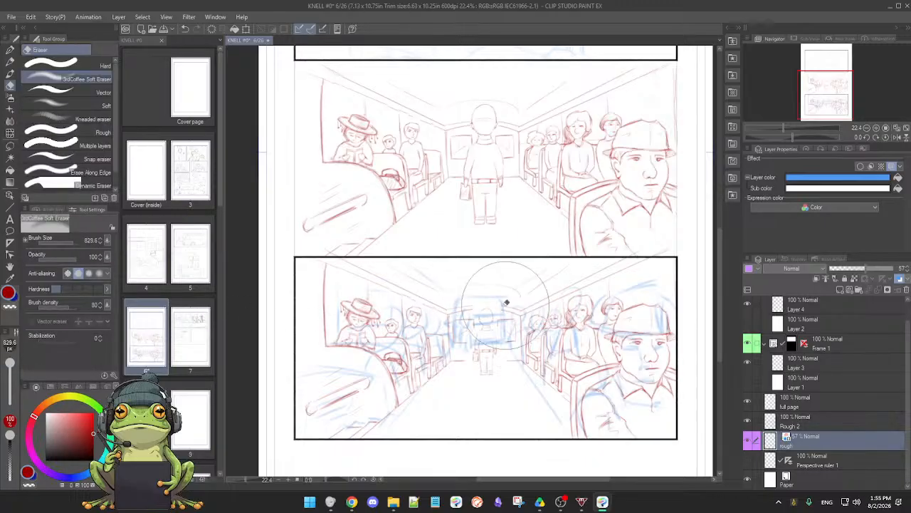
mouse_move(382, 332)
left_mouse_down()
mouse_move(434, 306)
mouse_move(353, 351)
mouse_move(363, 392)
mouse_move(406, 390)
mouse_move(332, 400)
mouse_move(399, 400)
mouse_move(486, 368)
mouse_move(310, 379)
mouse_move(504, 345)
mouse_move(510, 331)
mouse_move(604, 313)
mouse_move(648, 290)
mouse_move(609, 376)
mouse_move(649, 334)
mouse_move(655, 292)
mouse_move(596, 294)
mouse_move(663, 297)
mouse_move(640, 349)
mouse_move(650, 320)
mouse_move(651, 396)
mouse_move(568, 401)
mouse_move(618, 381)
mouse_move(611, 371)
mouse_move(610, 407)
mouse_move(659, 408)
mouse_move(584, 416)
mouse_move(529, 365)
mouse_move(505, 391)
mouse_move(457, 371)
mouse_move(390, 410)
mouse_move(360, 362)
mouse_move(486, 352)
mouse_move(416, 272)
mouse_move(577, 277)
mouse_move(465, 346)
left_mouse_up()
scroll(553, 359, "down", 1)
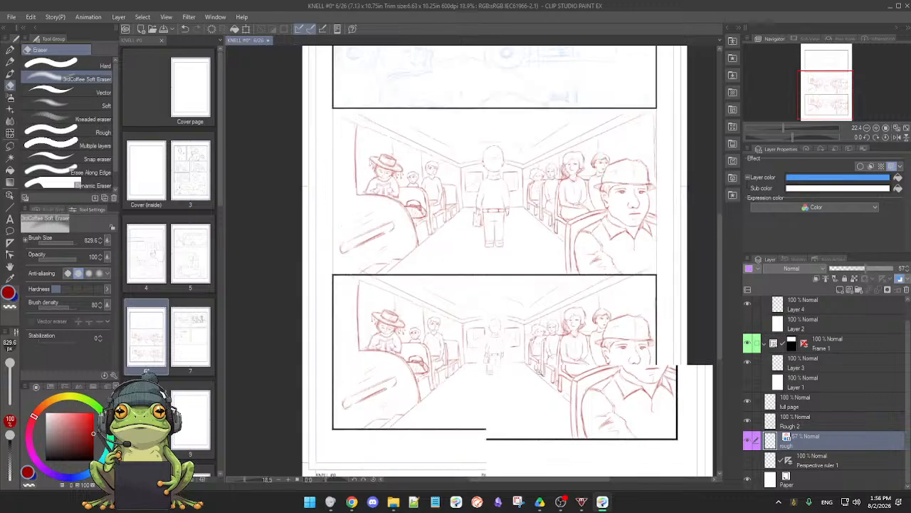
Erase leftover blue sketch in the bottom panel with the soft eraser at size 287.7 and recheck the rough layer's content
left_click_drag(553, 362, 525, 361, "ctrl+alt")
mouse_move(490, 333)
left_mouse_down()
mouse_move(479, 364)
mouse_move(497, 366)
mouse_move(493, 356)
mouse_move(463, 355)
mouse_move(512, 335)
mouse_move(487, 345)
mouse_move(472, 368)
left_mouse_up()
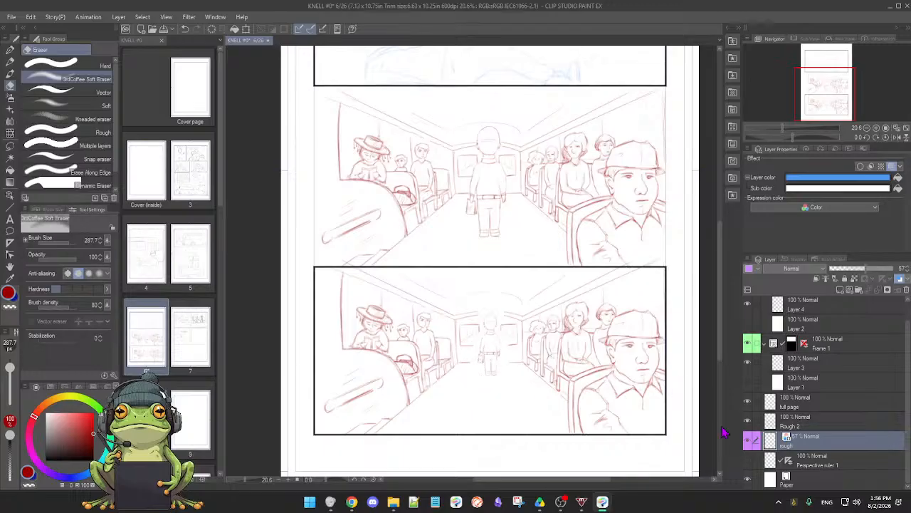
left_click(748, 442)
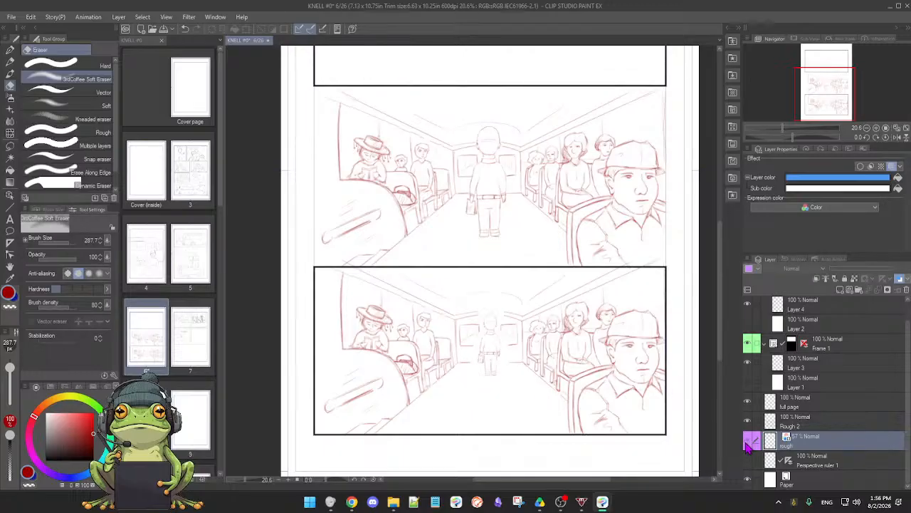
left_click(749, 442)
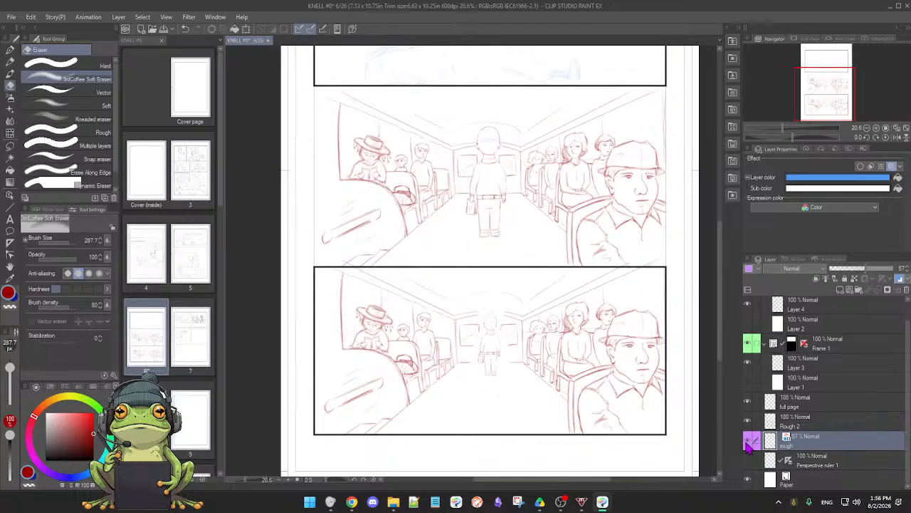
Check what the Rough 2 and full page layers contribute to page 6, leaving both visible and full page active
left_click(801, 425)
left_click(748, 421)
left_click(749, 422)
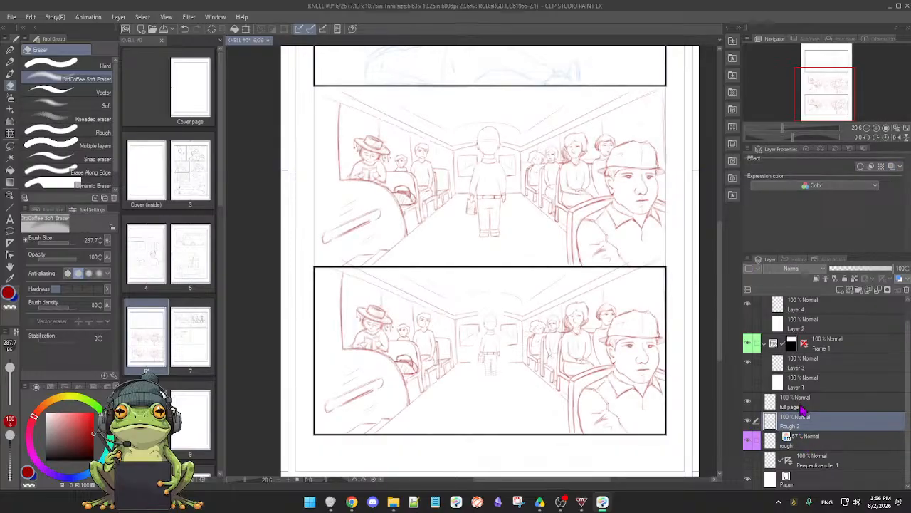
left_click(803, 408)
left_click(748, 402)
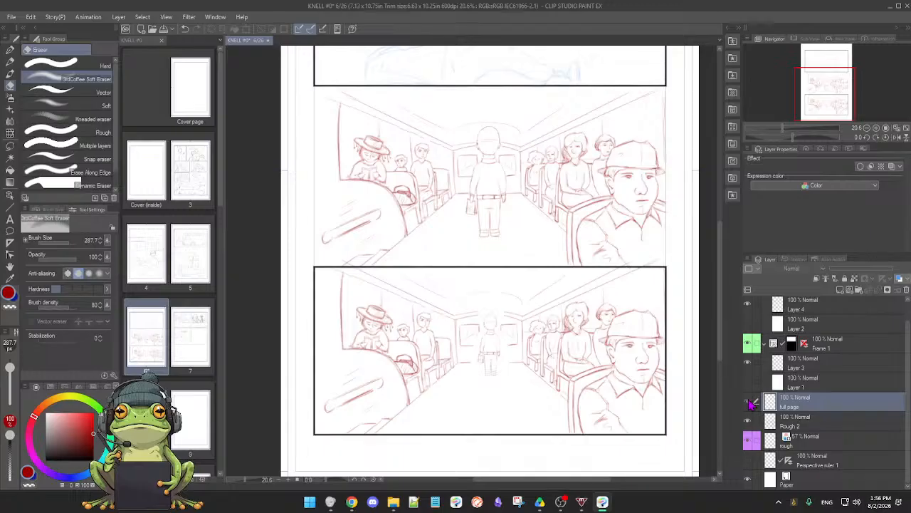
scroll(701, 393, "down", 3)
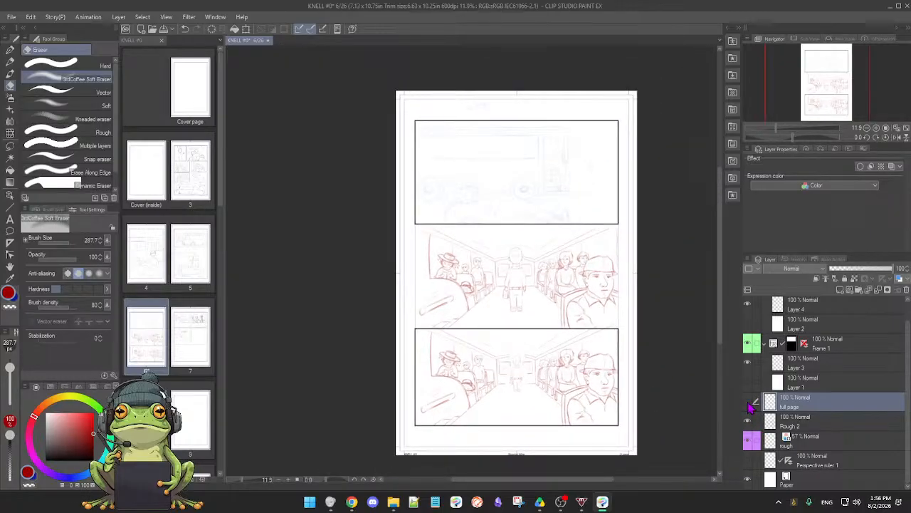
left_click(749, 403)
left_click(749, 403)
left_click(749, 403)
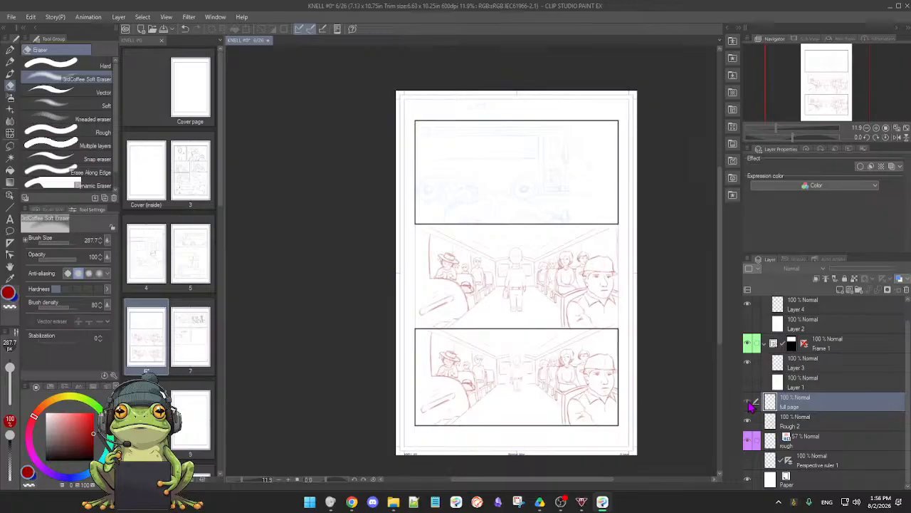
left_click(748, 403)
left_click(748, 403)
left_click(748, 403)
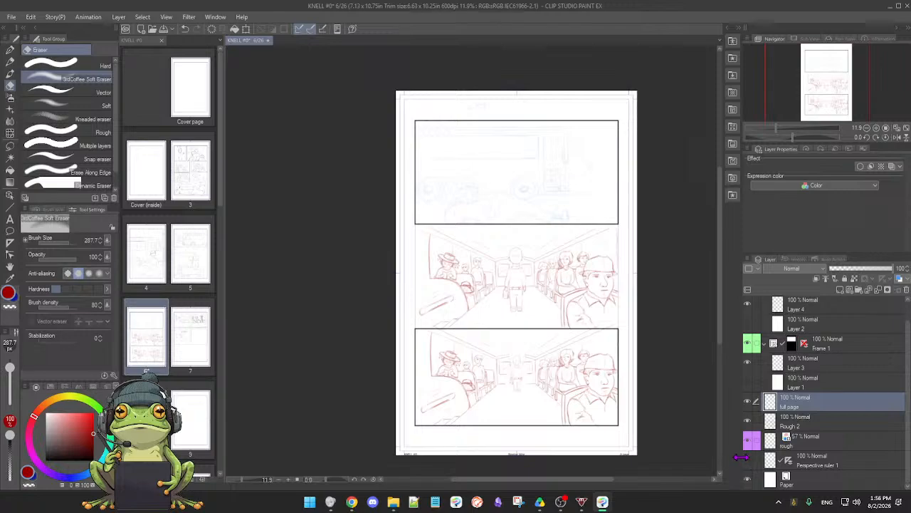
Examine the Perspective ruler 1 and Rough 2 layers' content, keeping the ruler hidden and the full page layer's name
left_click(746, 460)
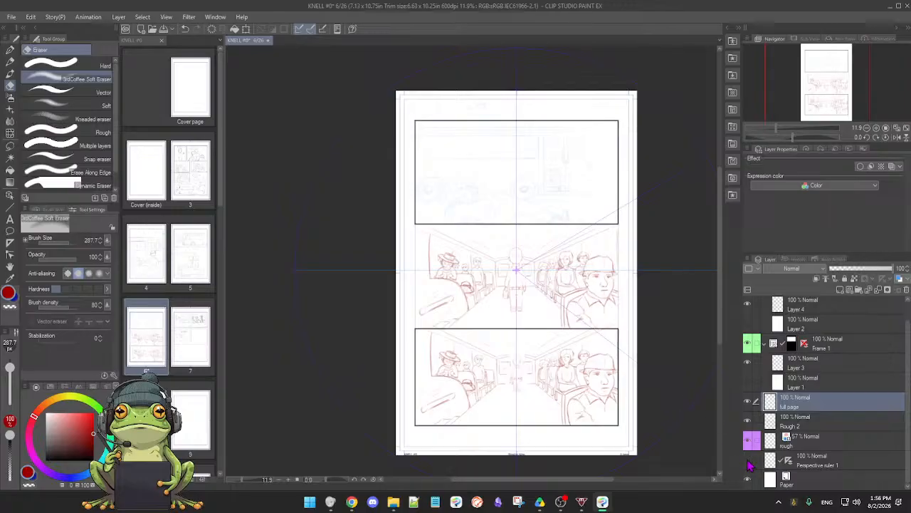
left_click(747, 461)
left_click(748, 422)
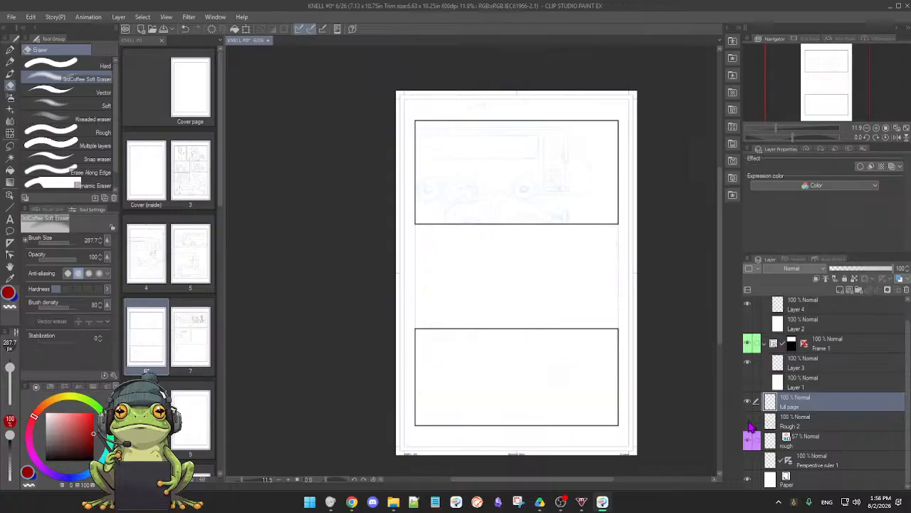
left_click(748, 422)
left_click(748, 422)
left_click(748, 422)
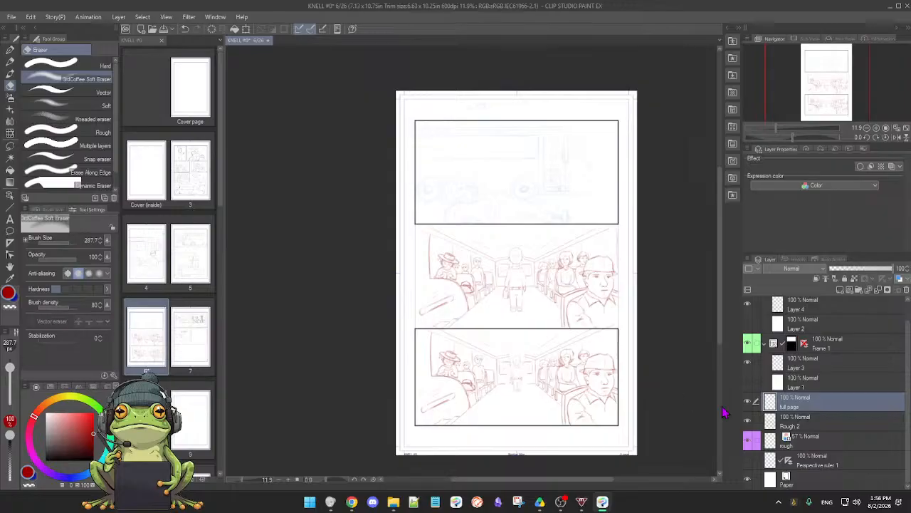
left_click(748, 422)
left_click(747, 422)
double_click(789, 404)
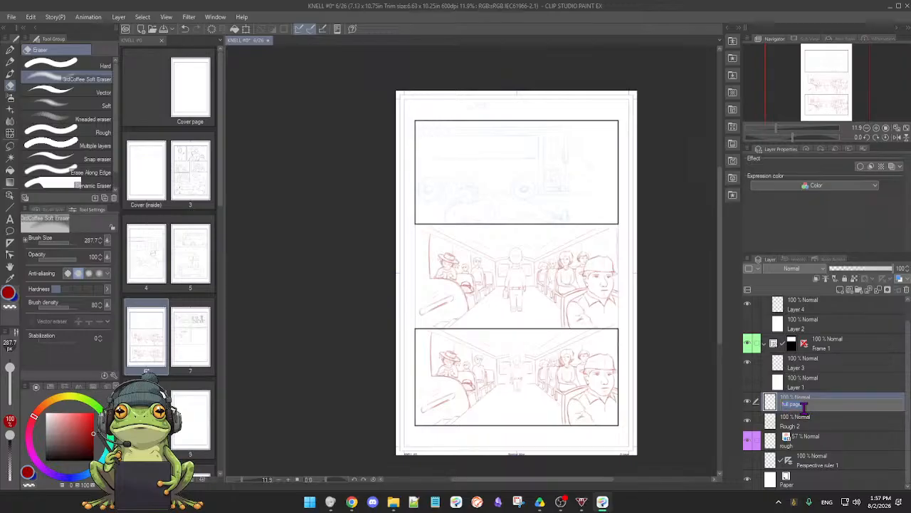
key("Return")
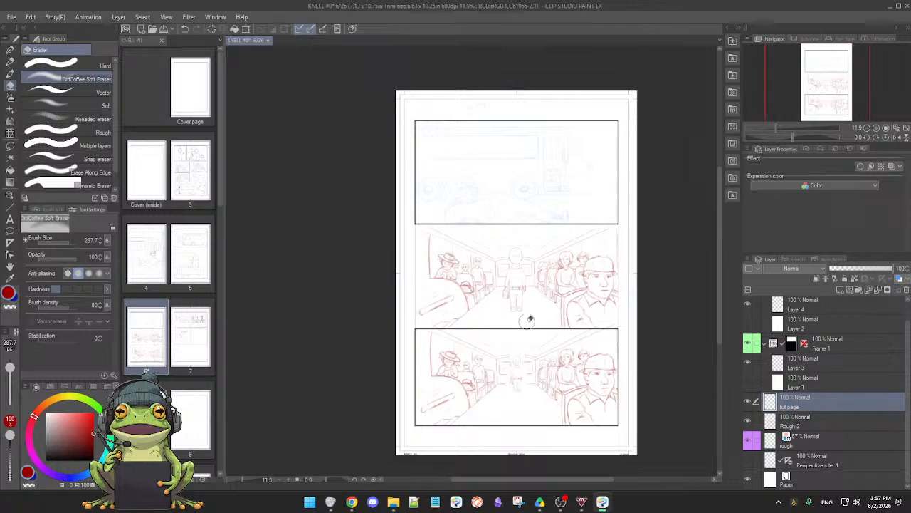
Switch to the Mechanical 2H Pencil - Detail, try a red stroke beside the bottom panel's standing man, and undo it
scroll(457, 325, "up", 5)
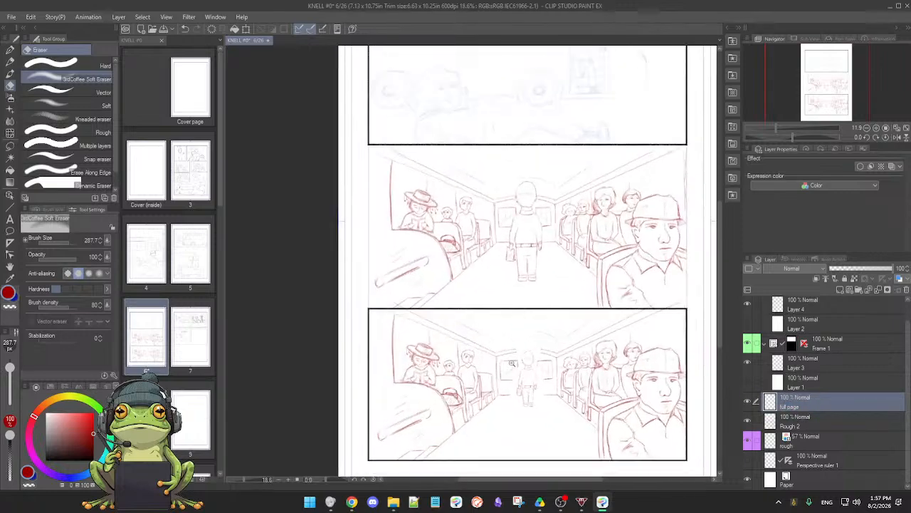
left_click_drag(528, 379, 487, 371)
scroll(485, 371, "up", 1)
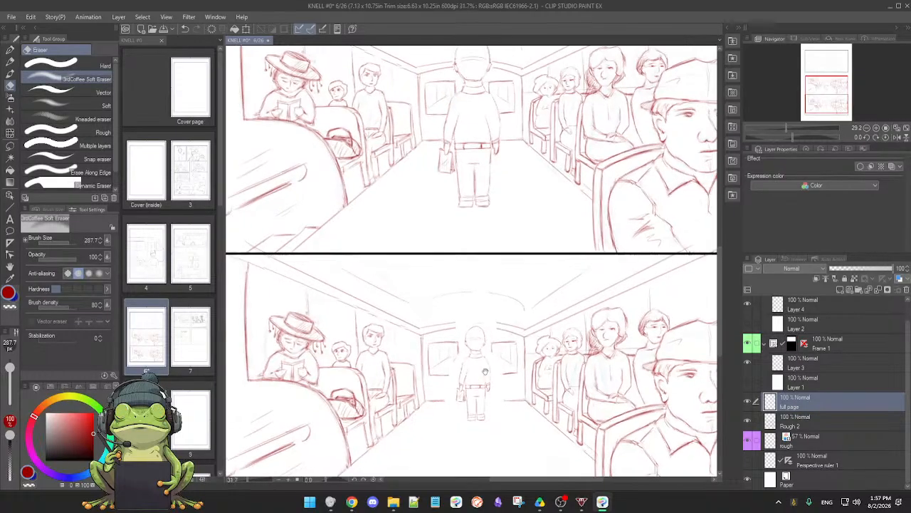
key("p")
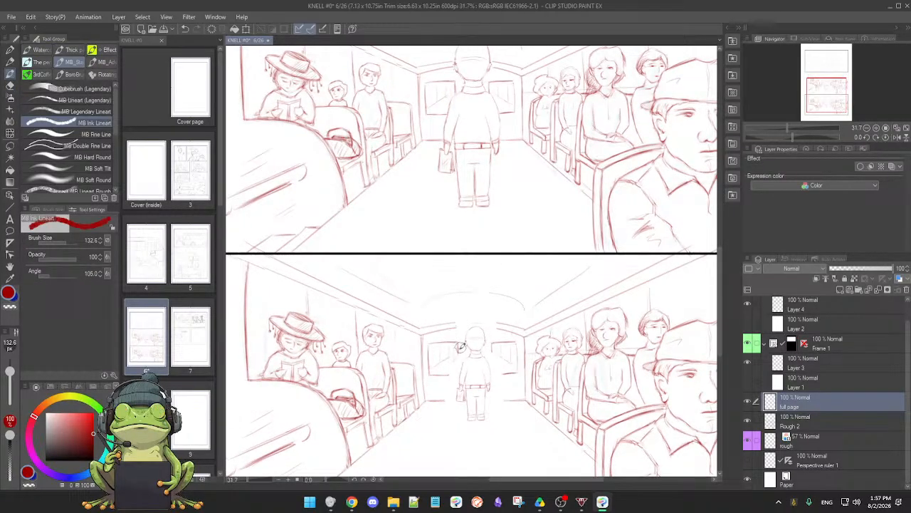
key("p")
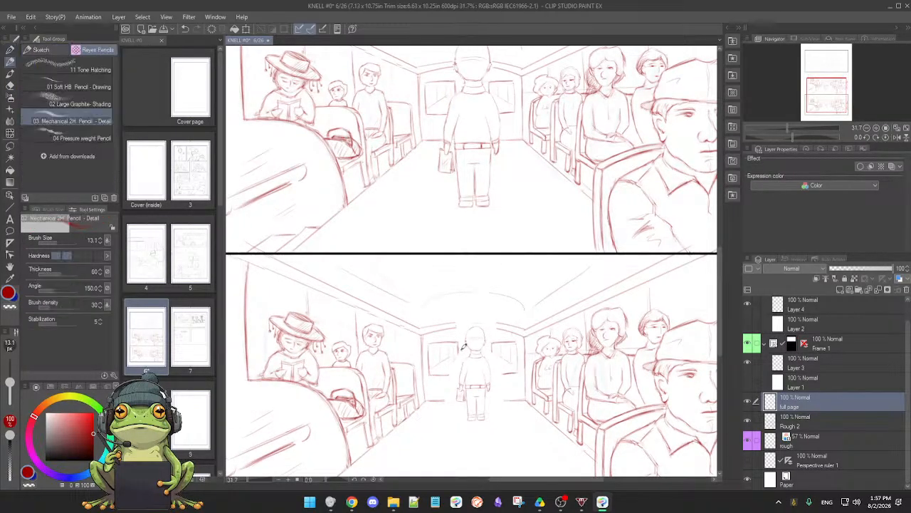
scroll(466, 347, "up", 3)
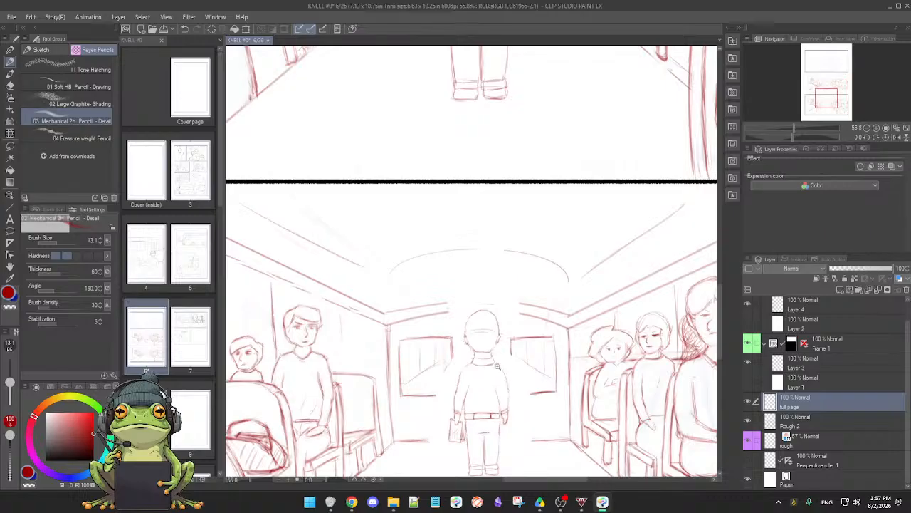
left_click_drag(455, 356, 457, 380)
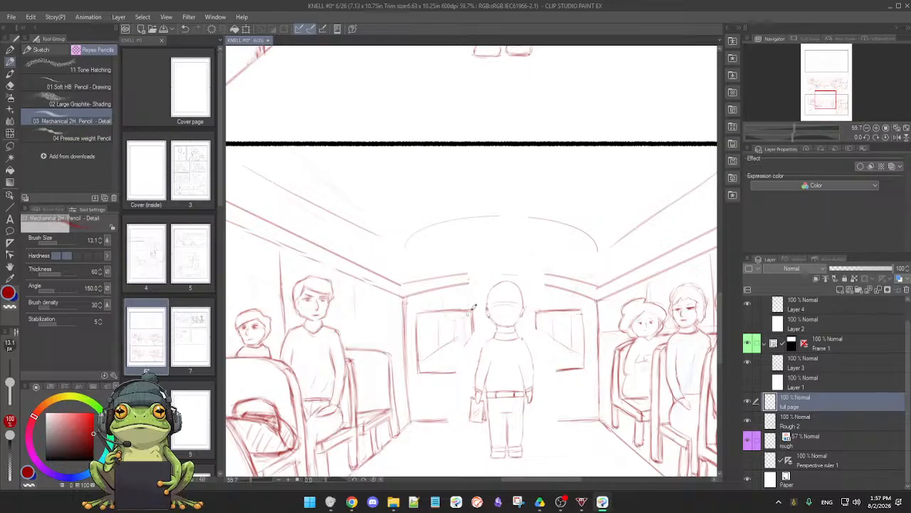
mouse_move(476, 296)
left_mouse_down()
mouse_move(445, 321)
mouse_move(439, 297)
left_mouse_up()
key("ctrl+z")
Change the drawing colour to light blue and sketch a circle for a second figure's head over the rear window left of the standing man
left_click(96, 468)
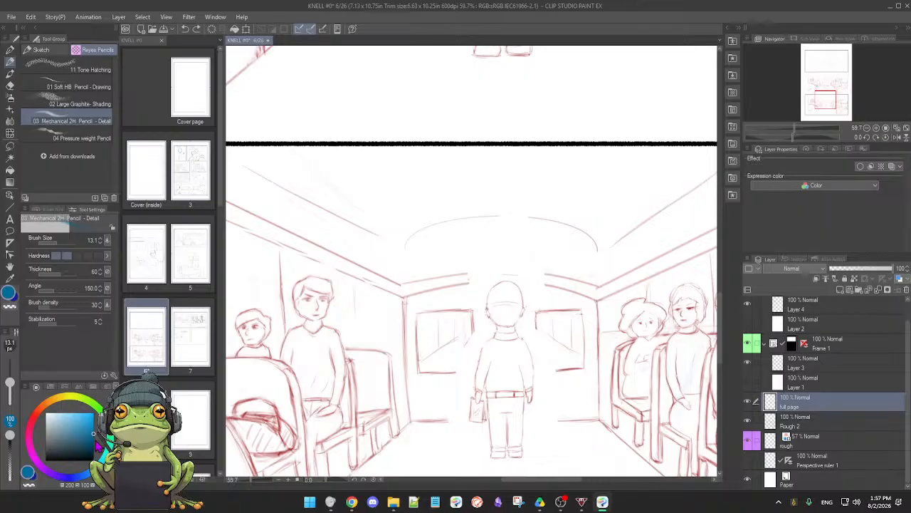
left_click(84, 420)
left_click(81, 419)
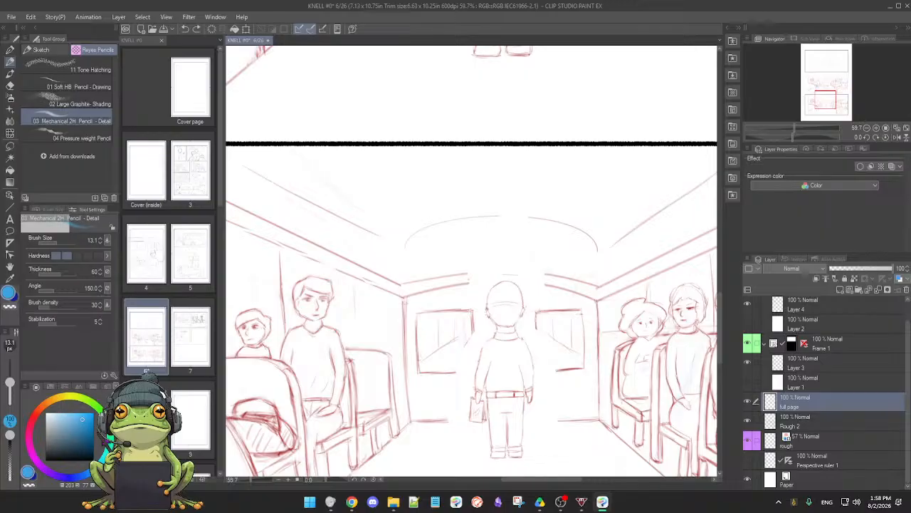
left_click(83, 412)
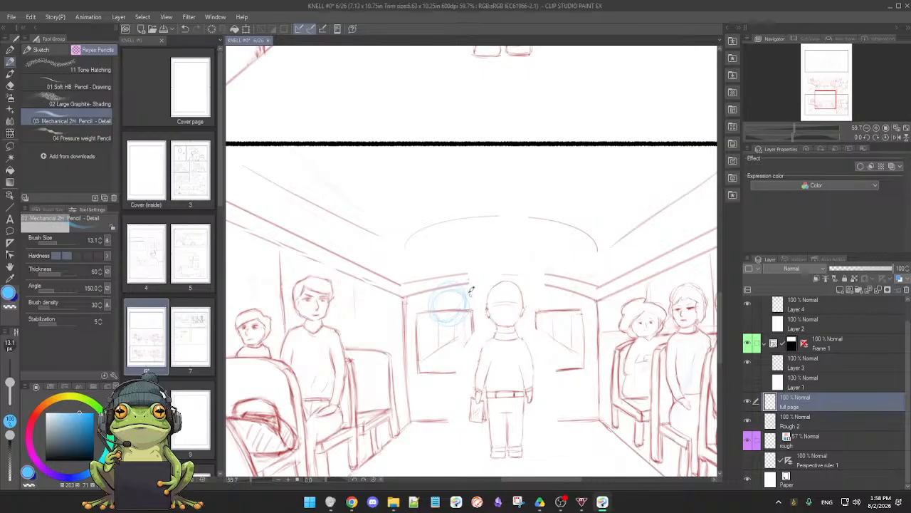
Fade the blue head circle with the soft eraser at size 62.2 and pencil in the figure's head and face
key("e")
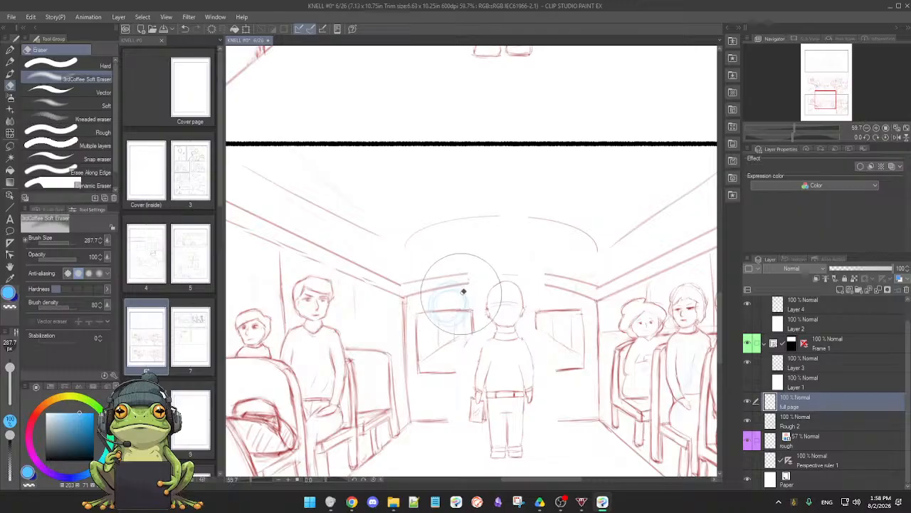
left_click_drag(9, 378, 12, 383)
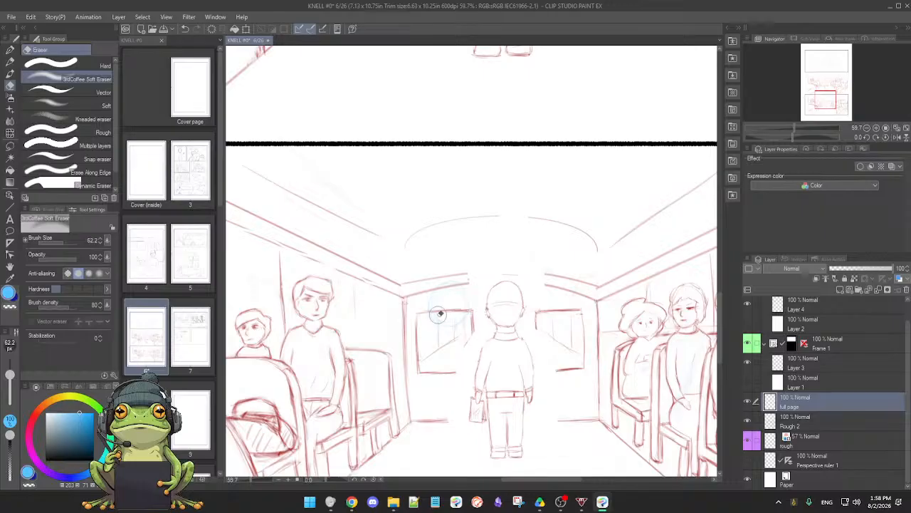
key("p")
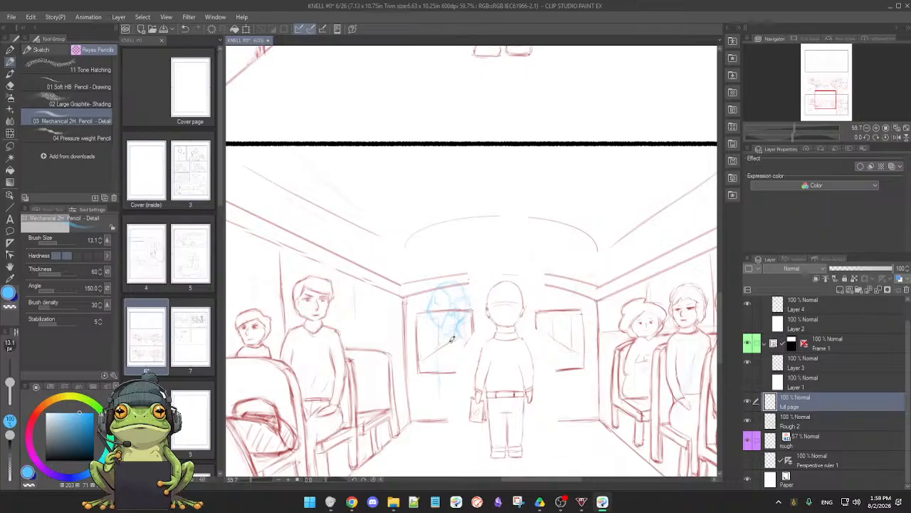
Sketch the blue figure's torso, legs and feet down to the bus floor beside the standing man
left_click_drag(450, 361, 447, 351)
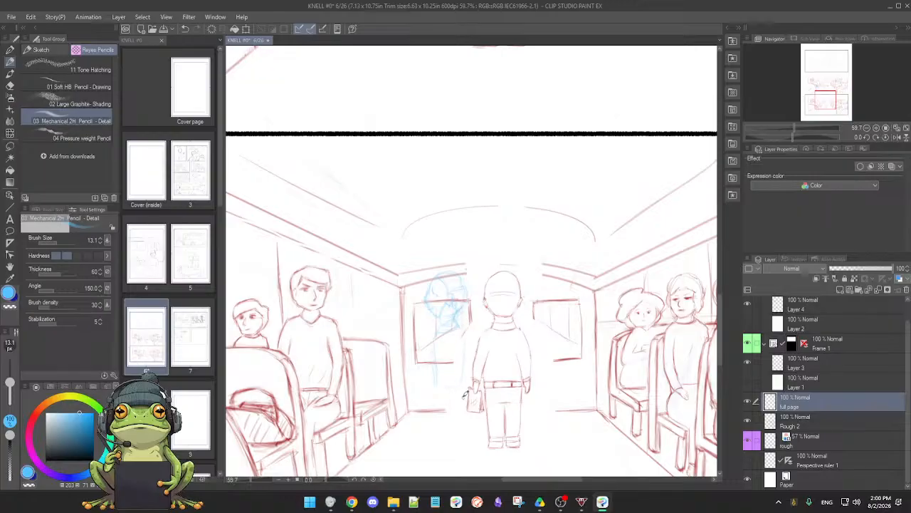
mouse_move(438, 384)
left_mouse_down()
mouse_move(454, 383)
mouse_move(436, 388)
left_mouse_up()
scroll(455, 400, "down", 1)
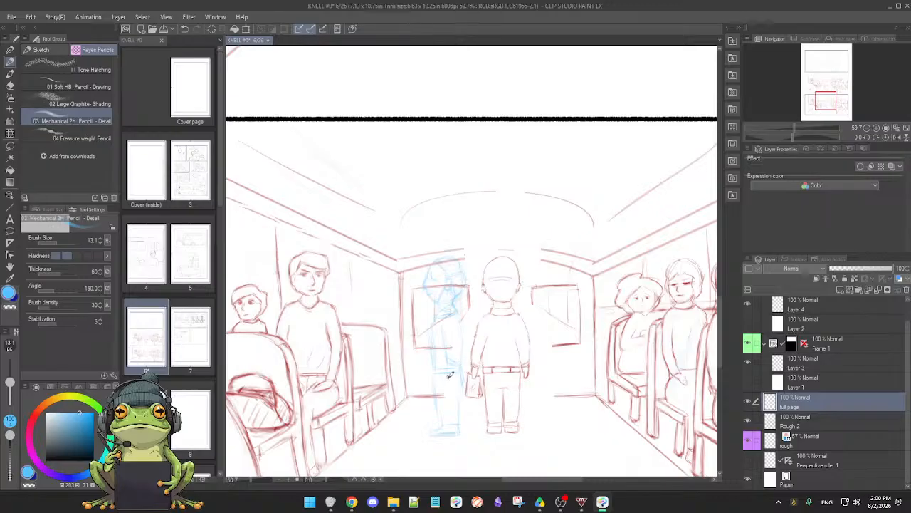
Sketch the blue figure's lowered hand and a bag held in it, correcting the lines with the soft eraser
key("e")
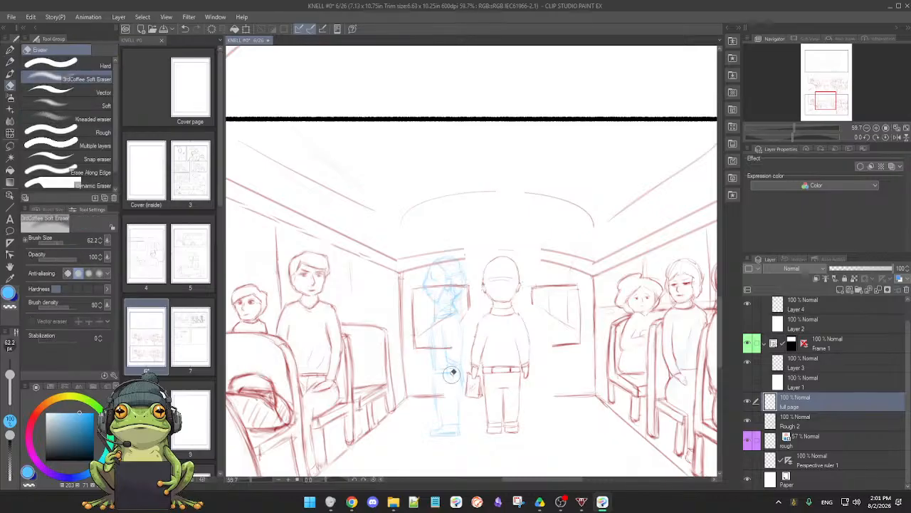
key("p")
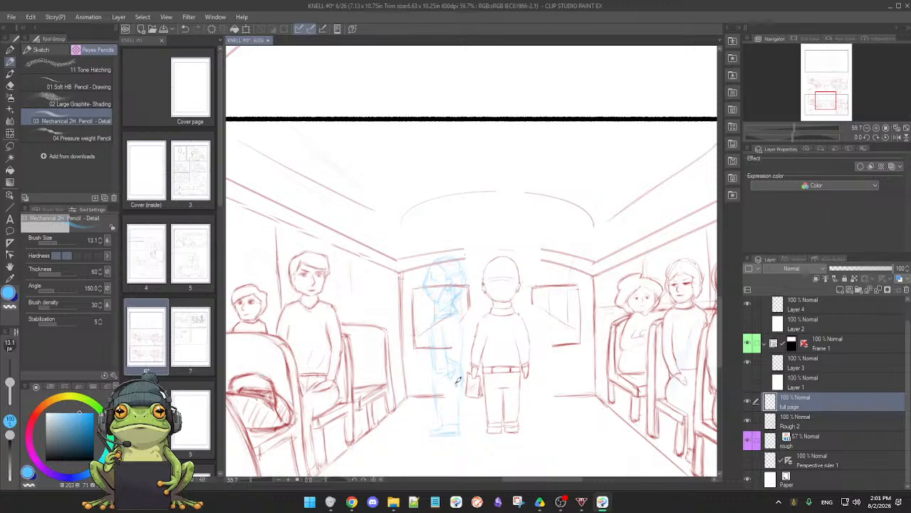
key("e")
key("p")
key("e")
key("p")
key("e")
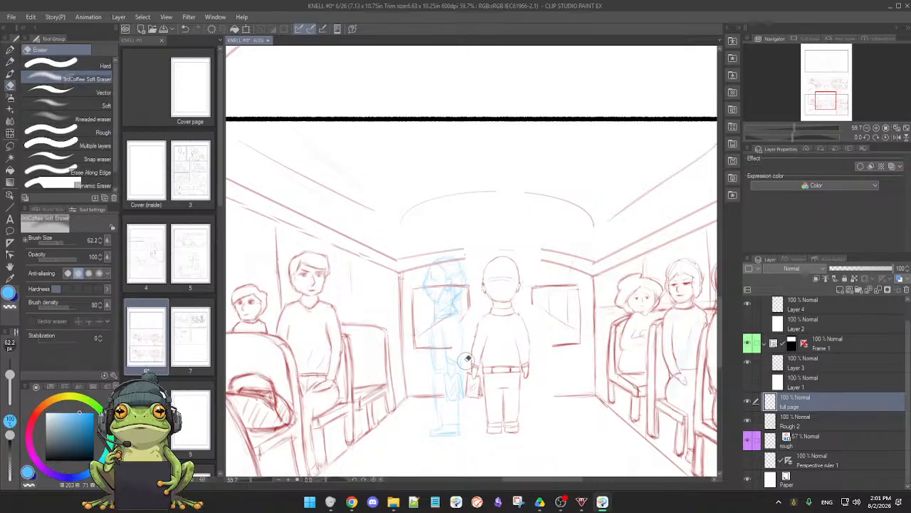
key("p")
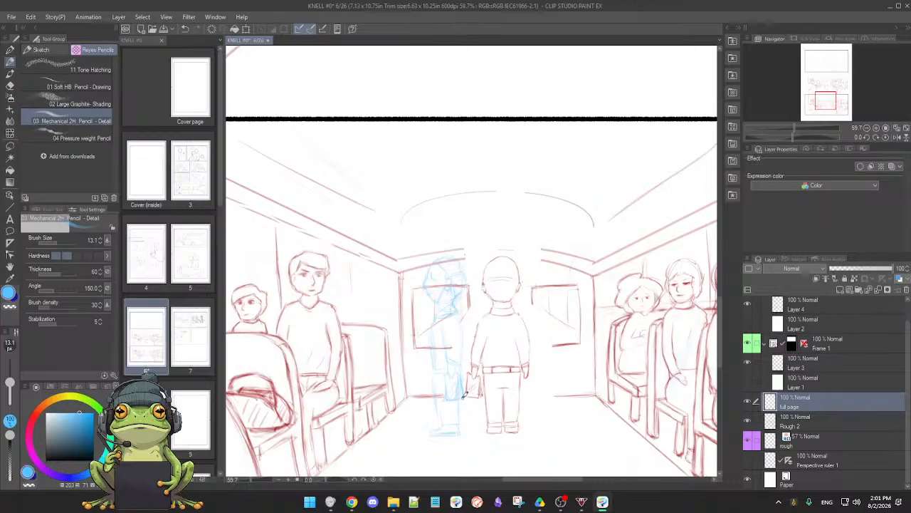
Erase stray lines inside the blue figure's bag and firm up the bag and body outlines with the pencil
key("e")
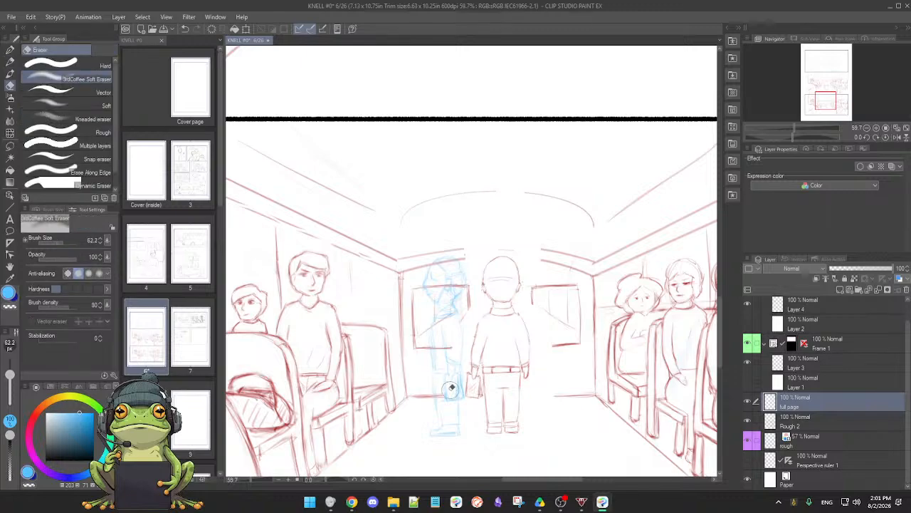
mouse_move(452, 386)
left_mouse_down()
mouse_move(445, 398)
mouse_move(458, 388)
left_mouse_up()
key("p")
key("e")
key("p")
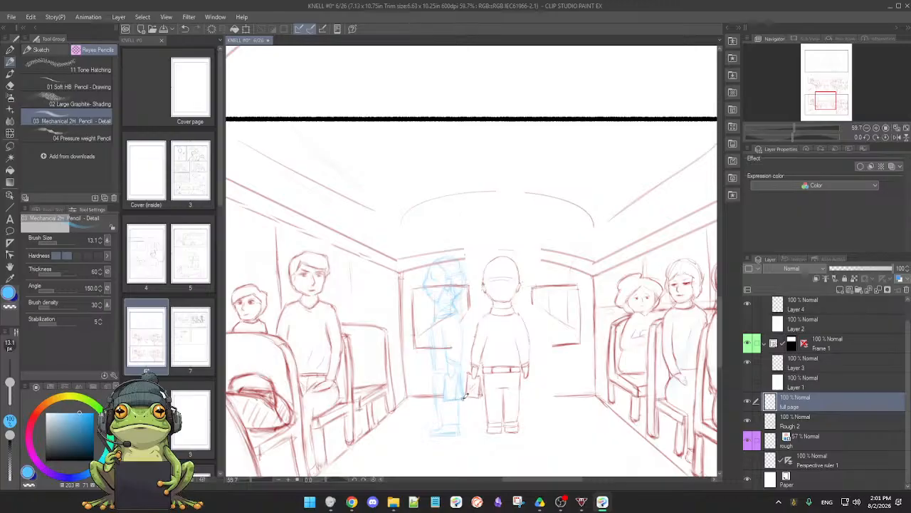
left_click_drag(450, 380, 453, 375)
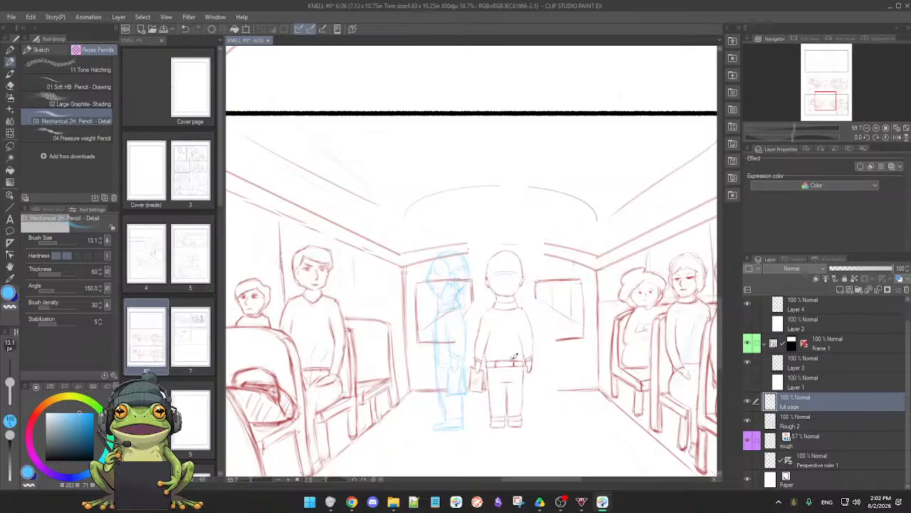
scroll(530, 382, "down", 4)
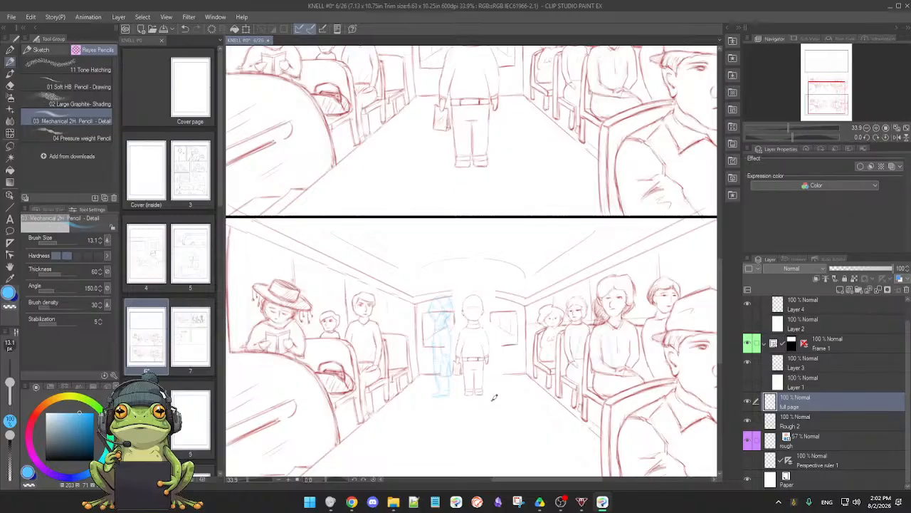
Check what the full page and Rough 2 layers hold, and erase the distant standing man's head on Rough 2 with the soft eraser
left_click_drag(549, 415, 527, 410)
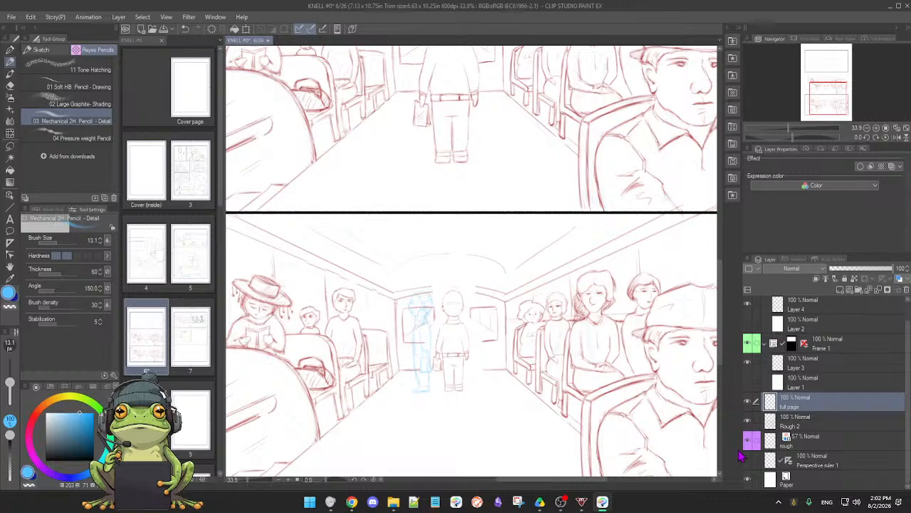
left_click(748, 402)
left_click(748, 402)
left_click(749, 421)
left_click(748, 421)
left_click(815, 426)
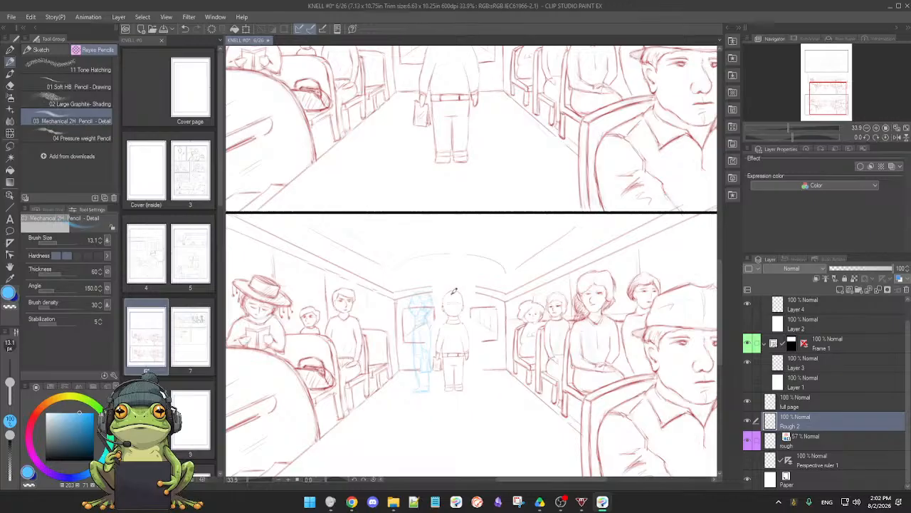
key("e")
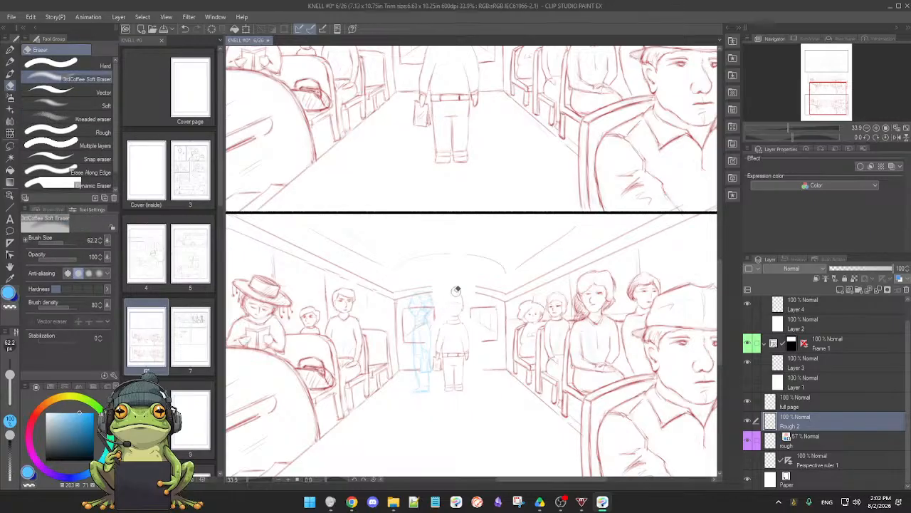
key("p")
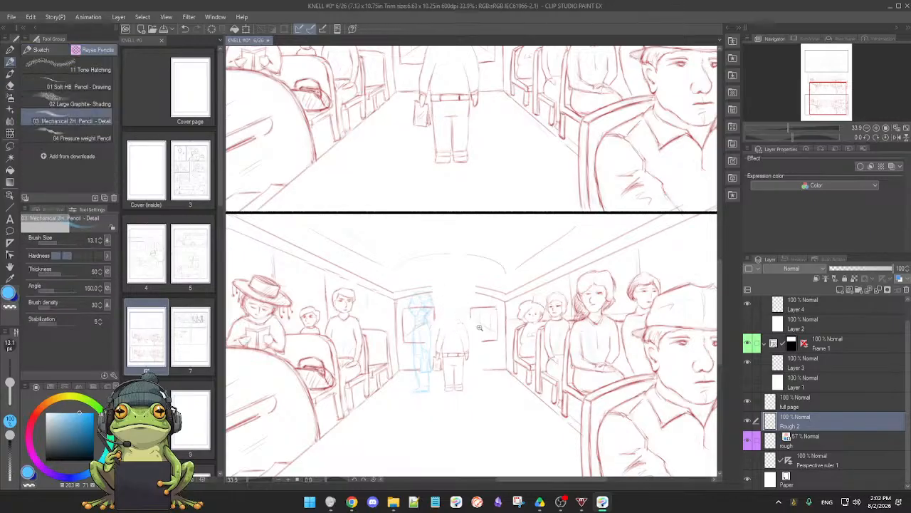
Lasso the standing man's remaining body and bag on Rough 2, delete them and clear the selection
scroll(479, 327, "up", 2)
key("m")
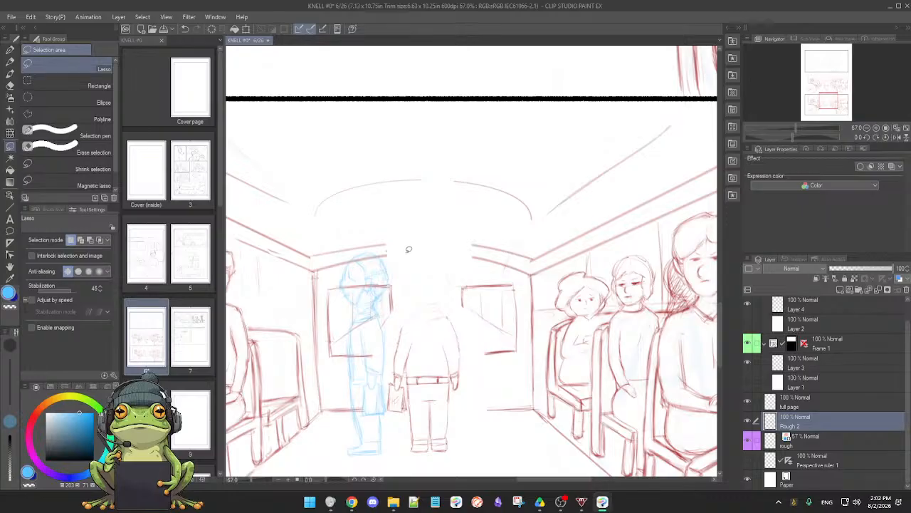
left_click_drag(407, 255, 394, 350)
mouse_move(389, 396)
left_mouse_down()
mouse_move(415, 458)
mouse_move(453, 456)
mouse_move(465, 438)
mouse_move(471, 348)
mouse_move(453, 254)
mouse_move(444, 240)
mouse_move(427, 241)
mouse_move(408, 258)
left_mouse_up()
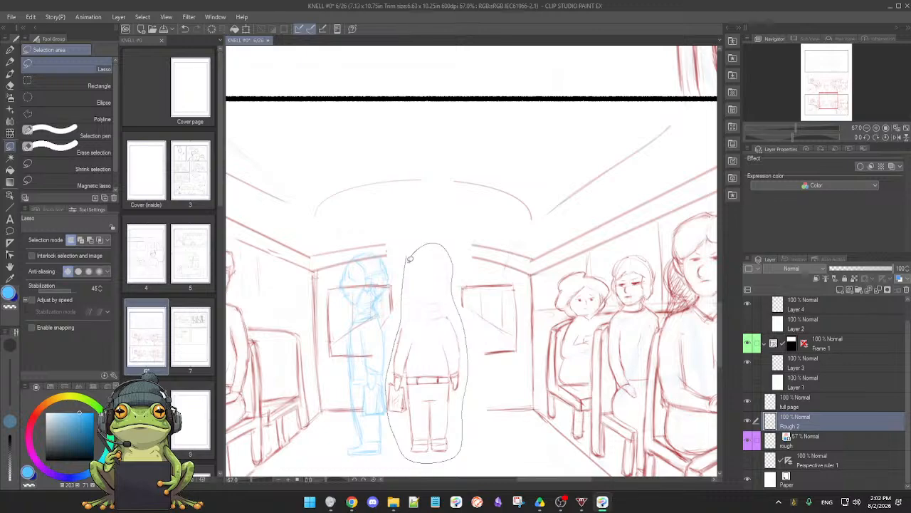
key("p")
key("Delete")
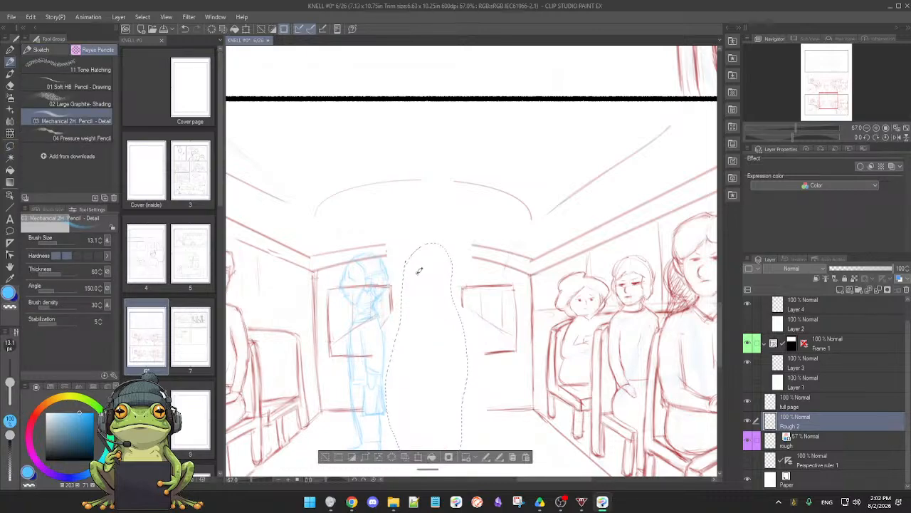
left_click(324, 458)
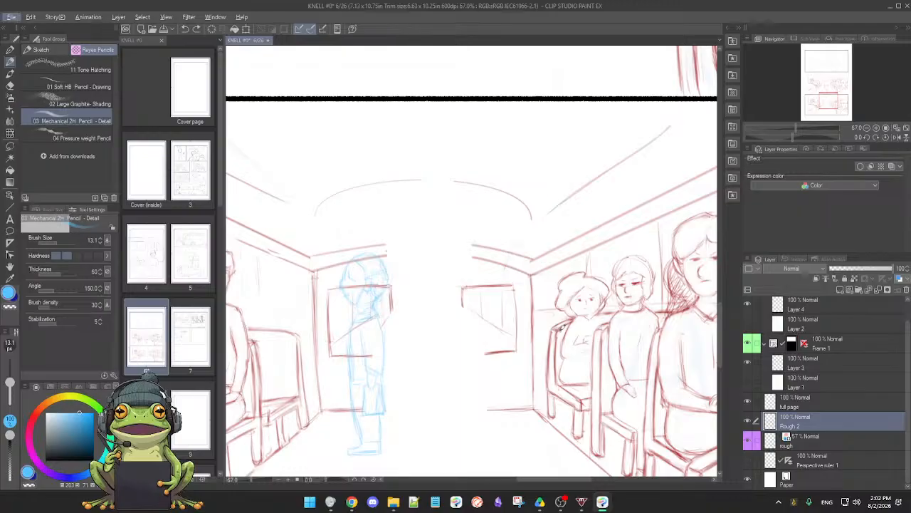
Sample the red line colour and pencil in the missing floor line and the open edges of both rear windows
scroll(559, 335, "up", 5)
left_click(428, 363, "alt")
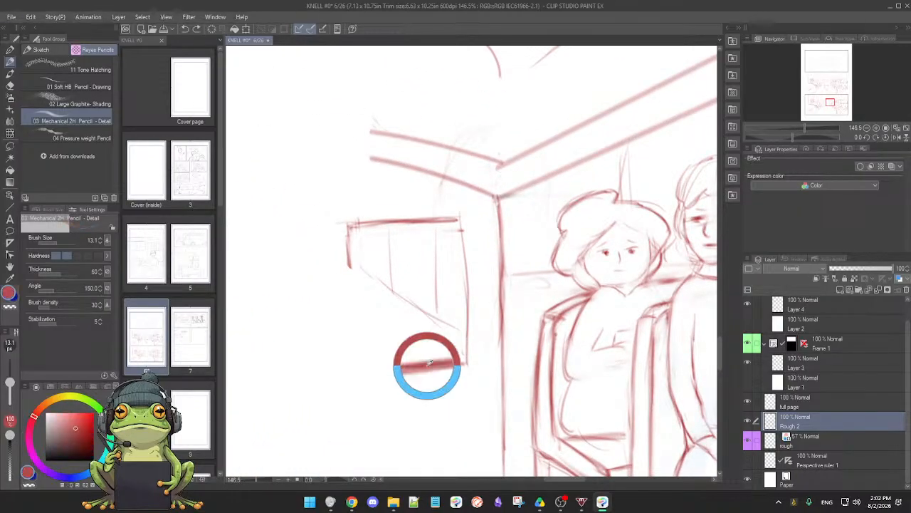
scroll(435, 362, "down", 5)
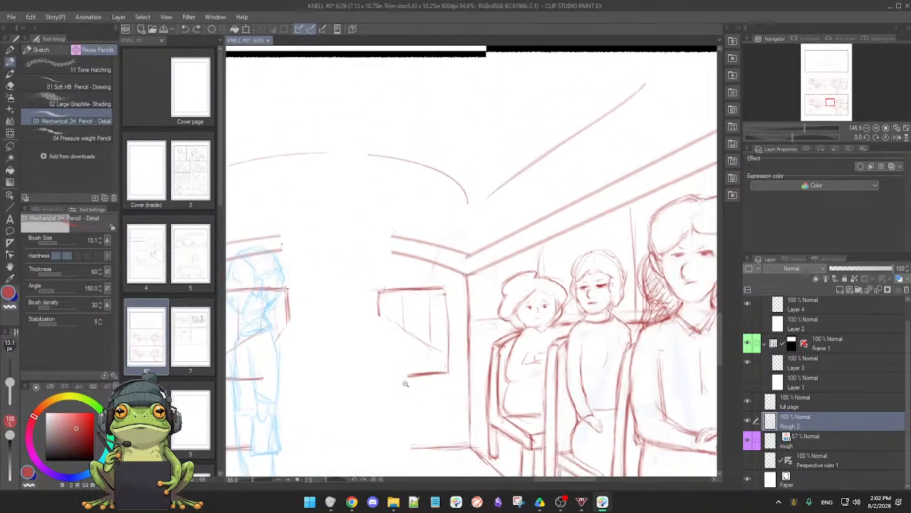
left_click_drag(450, 356, 492, 368)
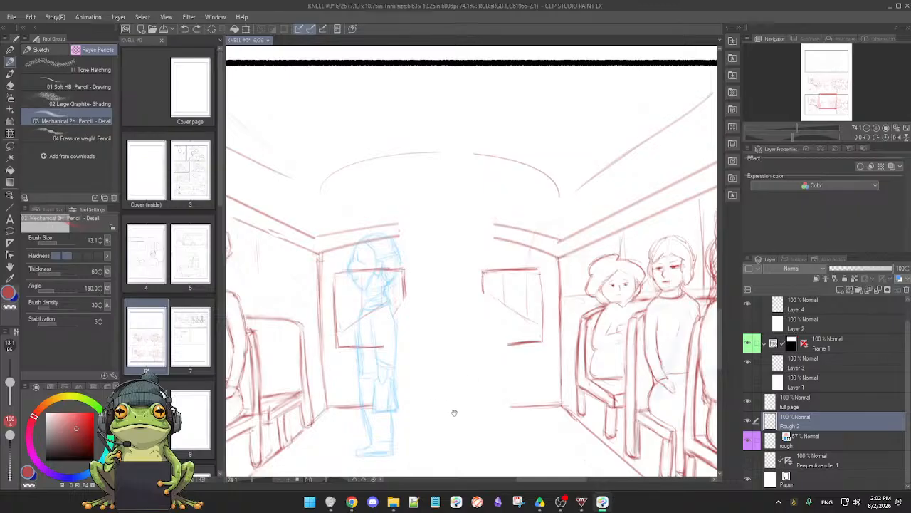
mouse_move(452, 413)
left_mouse_down()
mouse_move(521, 384)
mouse_move(458, 385)
mouse_move(577, 384)
left_mouse_up()
mouse_move(454, 255)
left_mouse_down()
mouse_move(452, 320)
mouse_move(435, 323)
left_mouse_up()
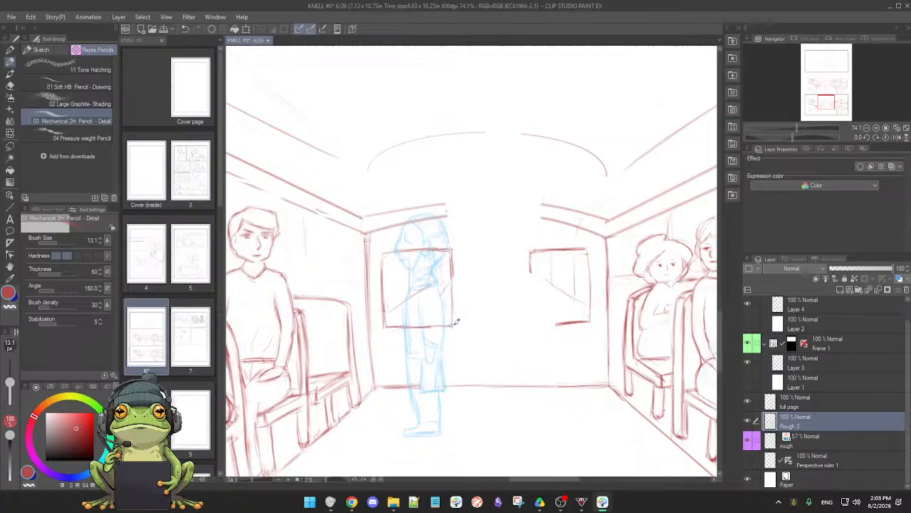
mouse_move(530, 256)
left_mouse_down()
mouse_move(532, 326)
mouse_move(531, 303)
mouse_move(550, 328)
mouse_move(582, 329)
mouse_move(528, 323)
mouse_move(590, 324)
left_mouse_up()
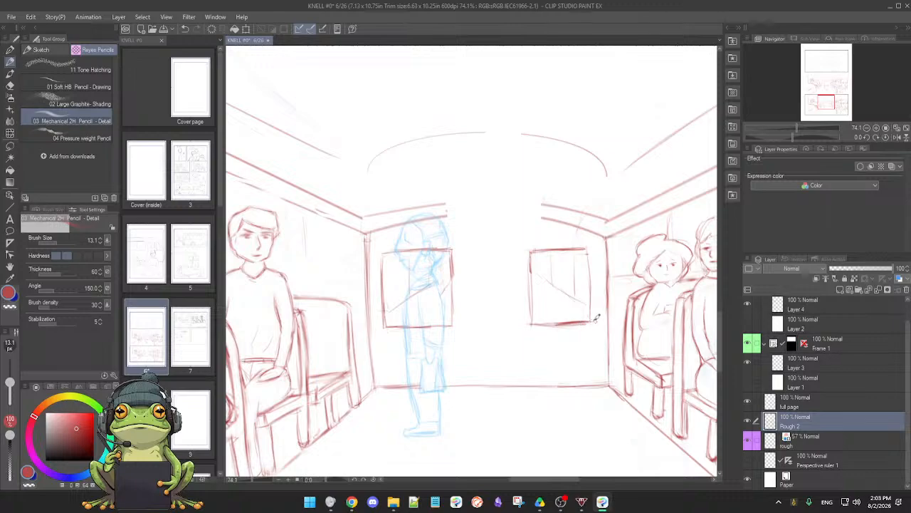
Erase the red window, floor and ceiling lines that cross the blue figure with the soft eraser at size 62.2
key("e")
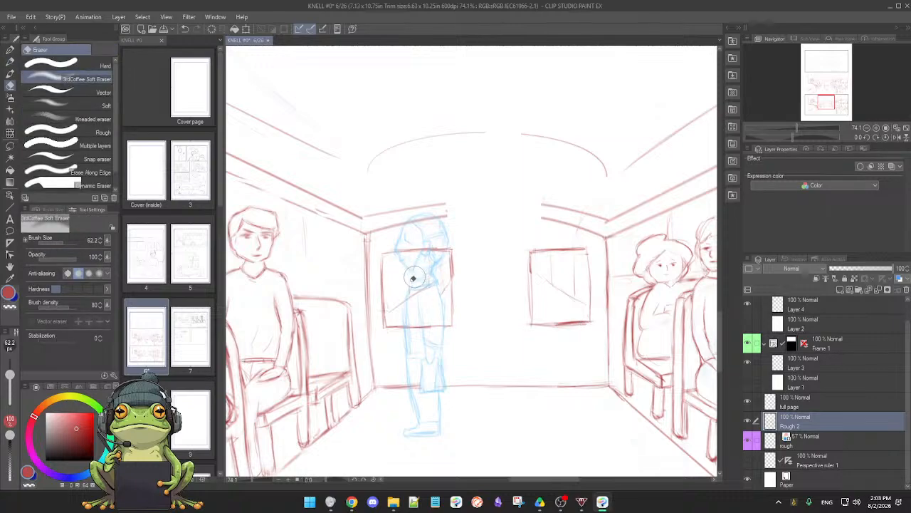
mouse_move(412, 252)
left_mouse_down()
mouse_move(402, 248)
mouse_move(427, 242)
mouse_move(428, 258)
mouse_move(444, 240)
mouse_move(423, 248)
mouse_move(413, 301)
mouse_move(435, 283)
mouse_move(443, 269)
mouse_move(394, 302)
mouse_move(438, 301)
mouse_move(413, 335)
mouse_move(435, 338)
mouse_move(419, 321)
mouse_move(432, 332)
mouse_move(423, 335)
left_mouse_up()
key("p")
left_click_drag(482, 321, 460, 332)
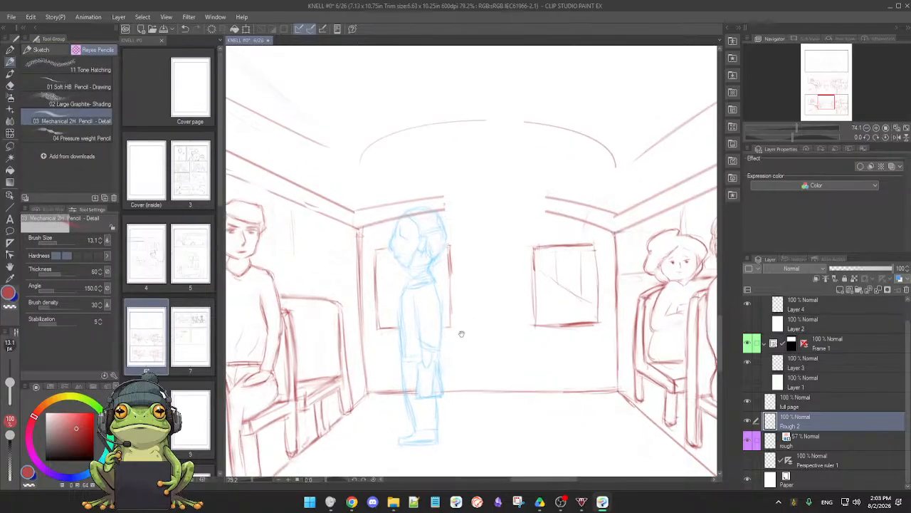
key("e")
mouse_move(423, 405)
left_mouse_down()
mouse_move(413, 380)
mouse_move(422, 391)
left_mouse_up()
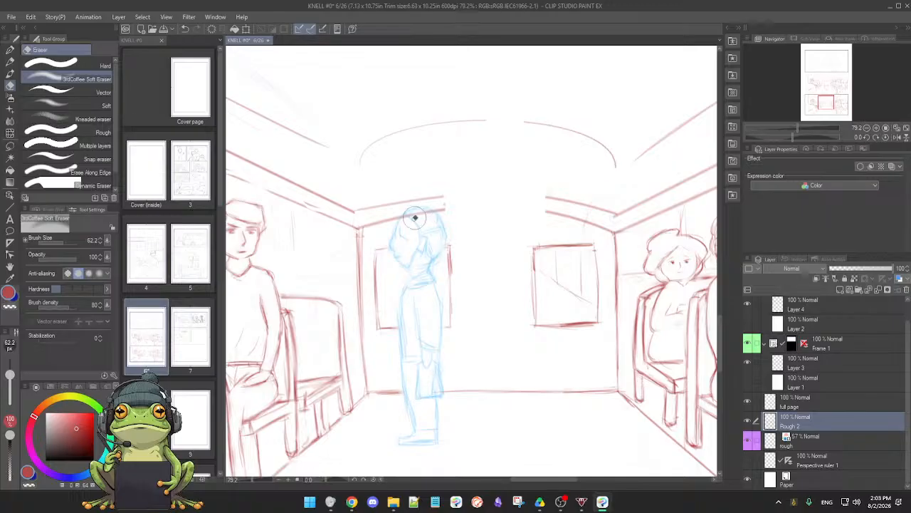
mouse_move(415, 218)
left_mouse_down()
mouse_move(406, 220)
mouse_move(452, 203)
left_mouse_up()
Pencil the two curved ceiling lines across the gap in the rear wall and clean up their ends at both wall corners
key("p")
key("e")
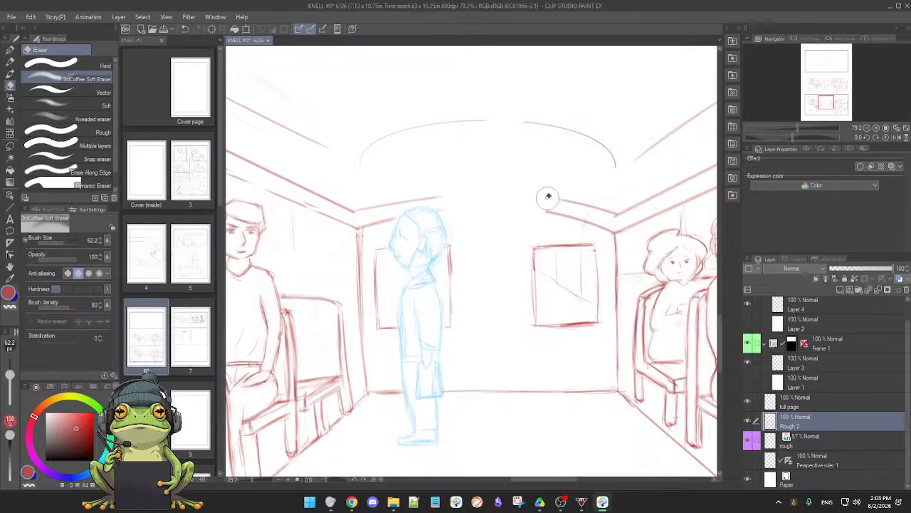
key("p")
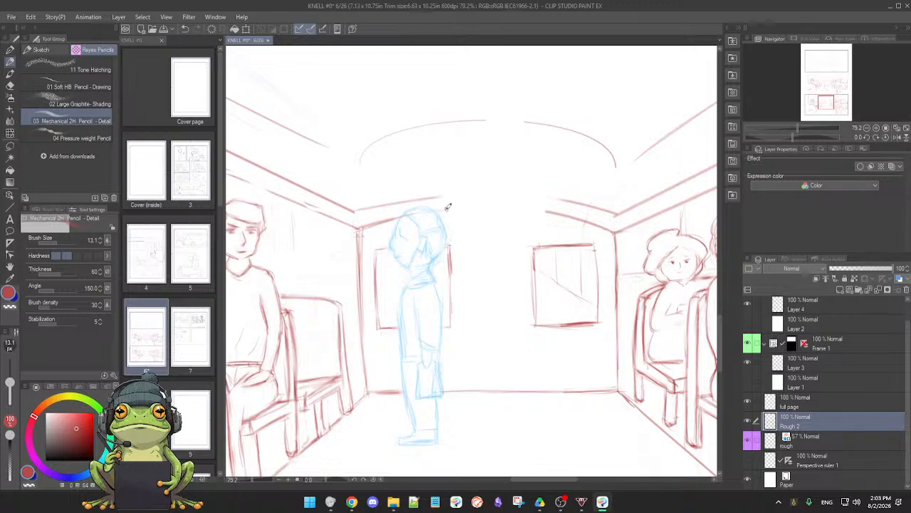
mouse_move(462, 203)
left_mouse_down()
mouse_move(509, 207)
mouse_move(443, 208)
mouse_move(560, 211)
mouse_move(436, 209)
mouse_move(542, 210)
left_mouse_up()
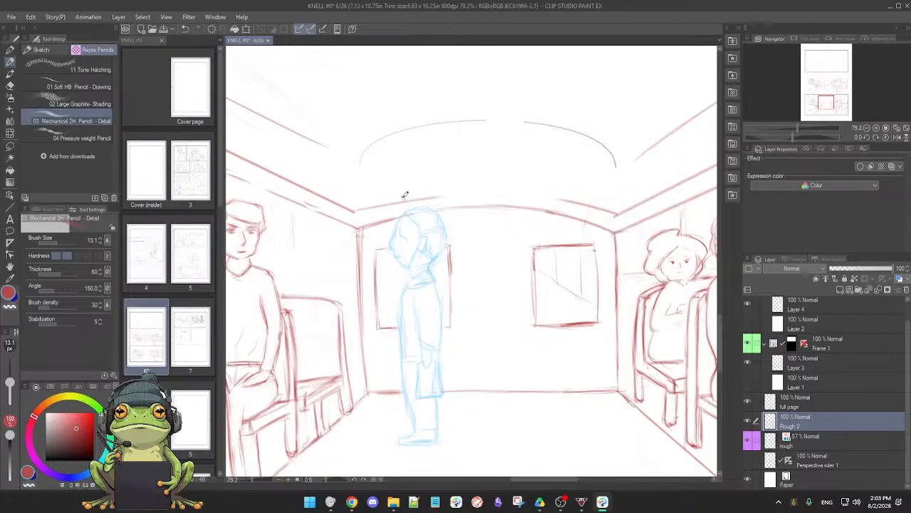
left_click_drag(360, 209, 491, 193)
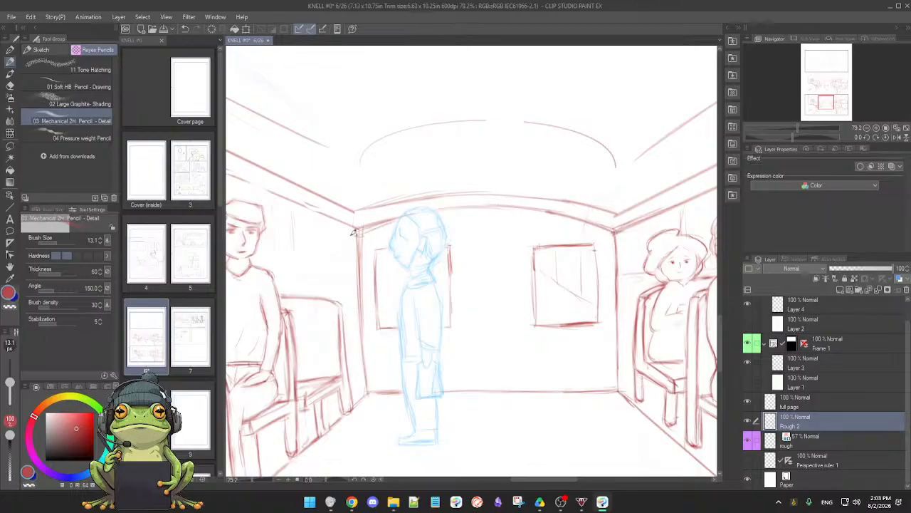
mouse_move(355, 231)
left_mouse_down()
mouse_move(396, 216)
mouse_move(359, 228)
left_mouse_up()
key("e")
key("p")
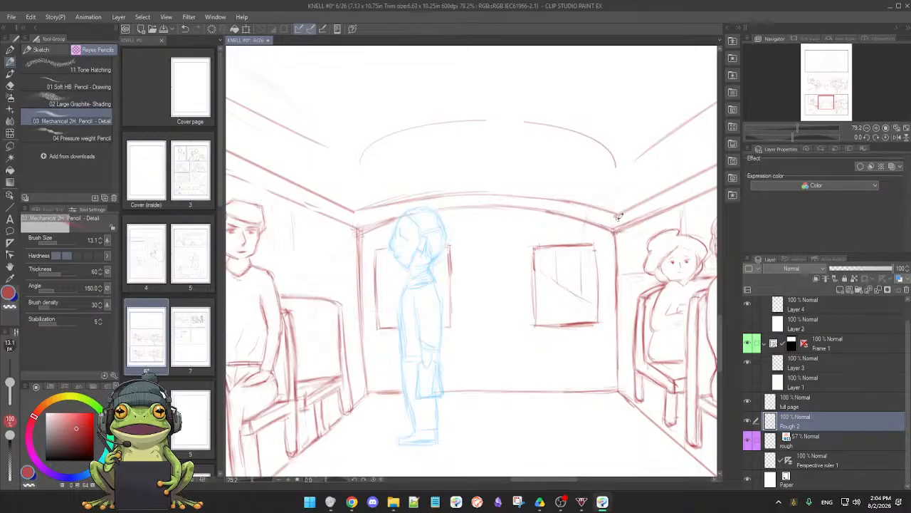
key("e")
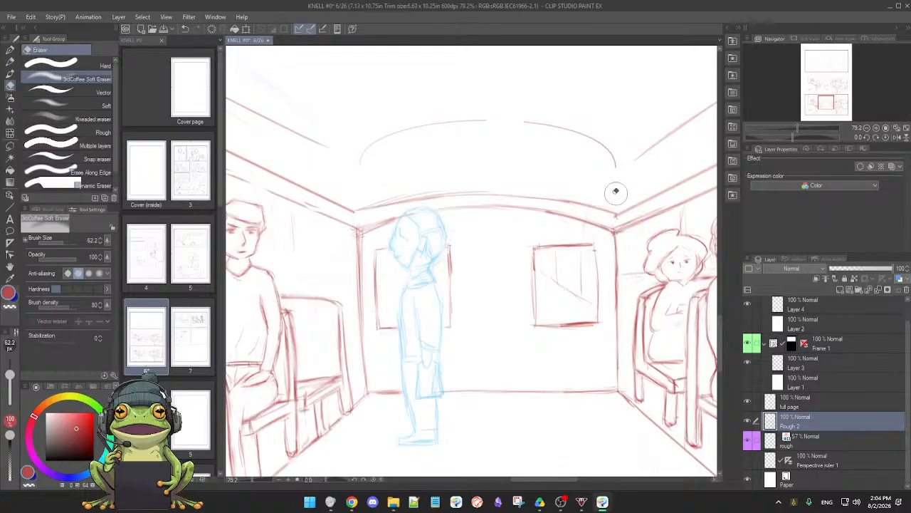
key("p")
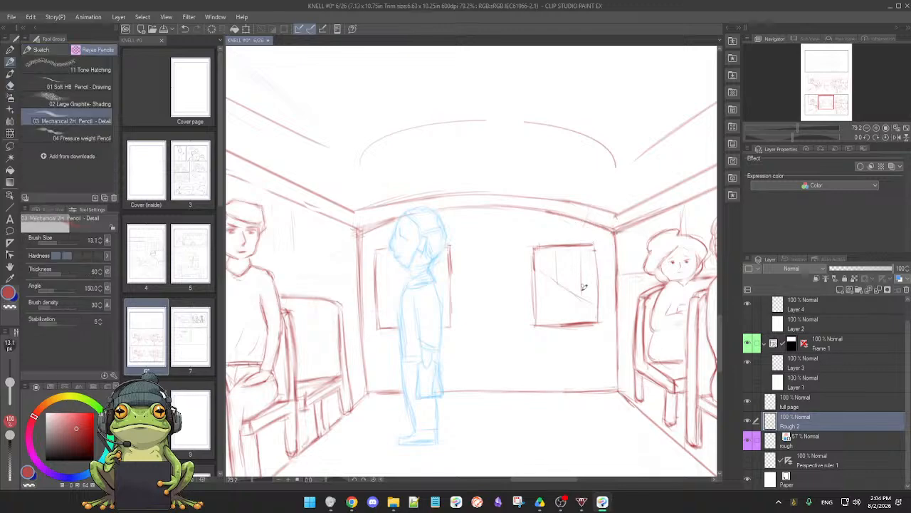
Clear the floor line at the blue figure's bag and redraw the rear wall's base line and its corner edge beside the seats
scroll(539, 329, "down", 3)
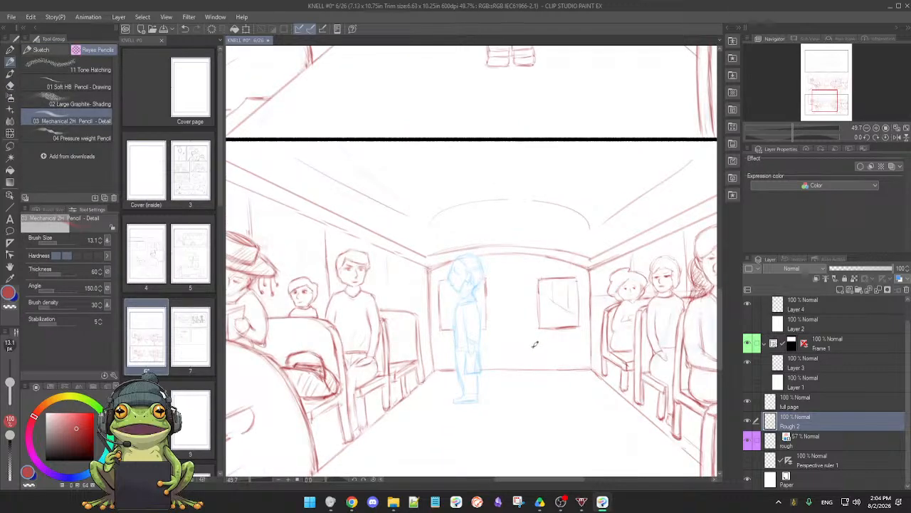
scroll(553, 333, "up", 3)
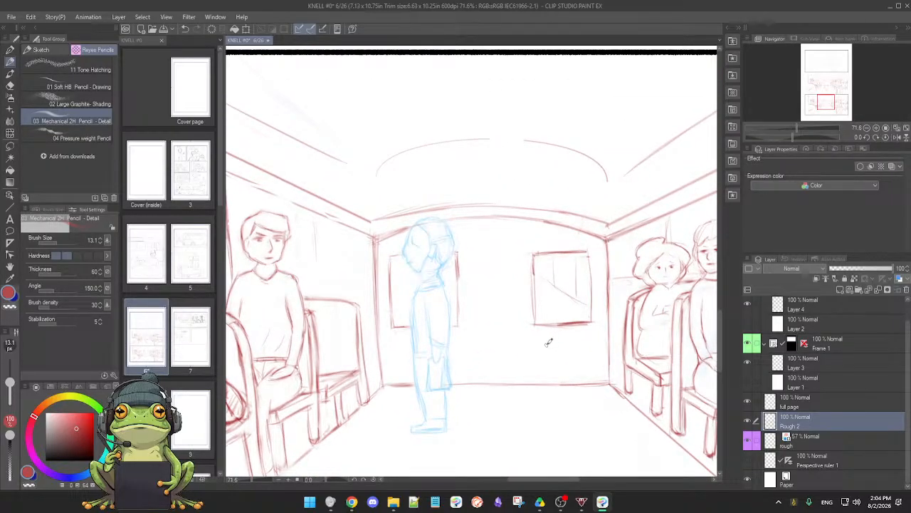
scroll(541, 342, "down", 2)
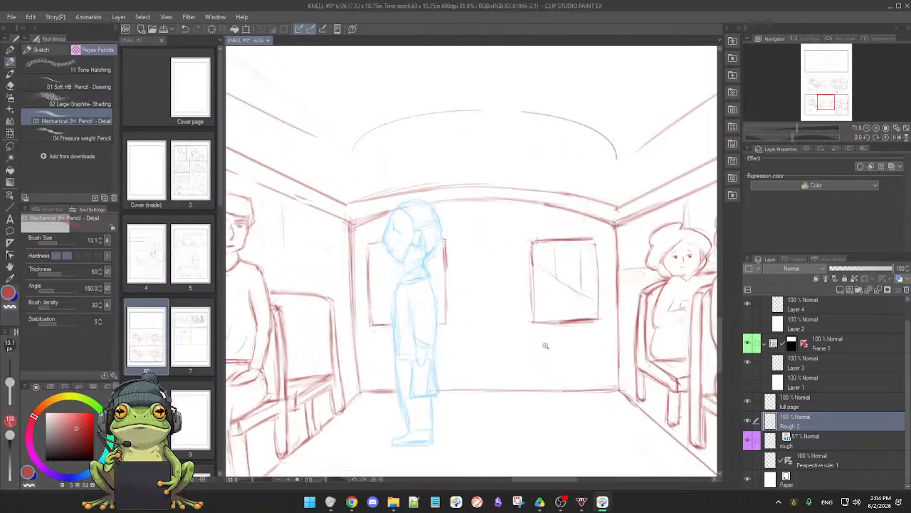
key("e")
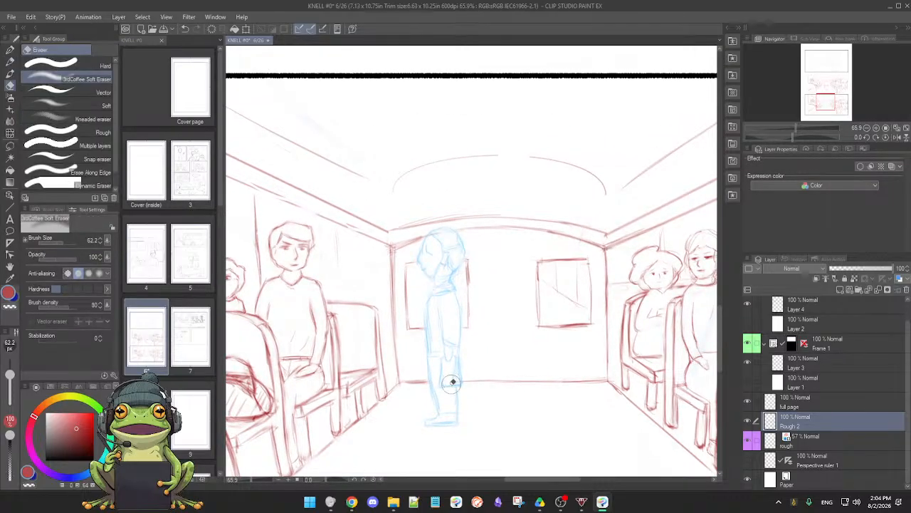
key("p")
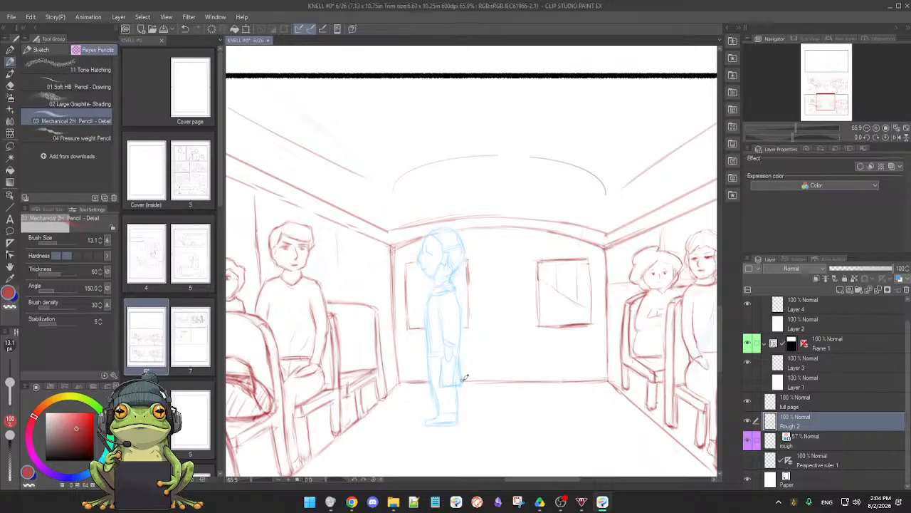
left_click_drag(502, 380, 601, 382)
key("ctrl+z")
left_click_drag(491, 380, 600, 378)
left_click_drag(395, 356, 398, 386)
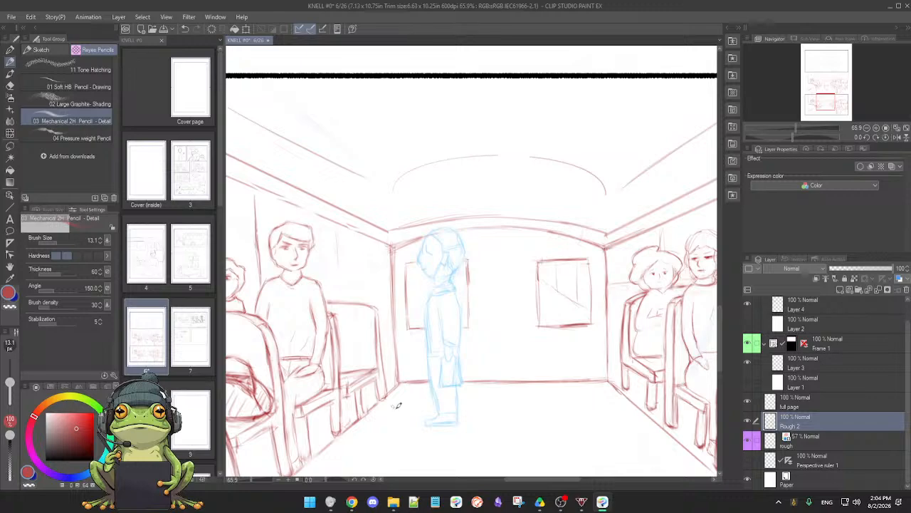
Examine what the Rough 2 and full page layers contain by hiding and reshowing each one, and view both bus panels together
scroll(411, 420, "down", 2)
left_click_drag(403, 425, 444, 416)
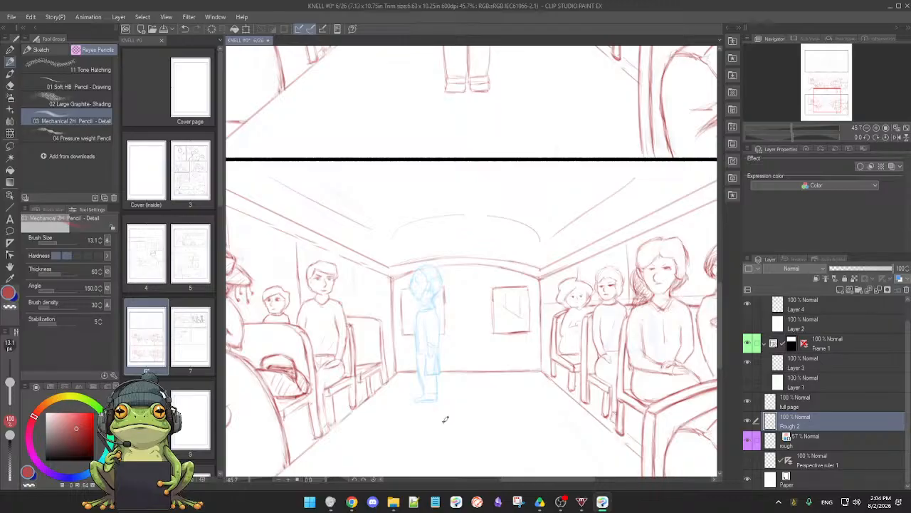
left_click(747, 422)
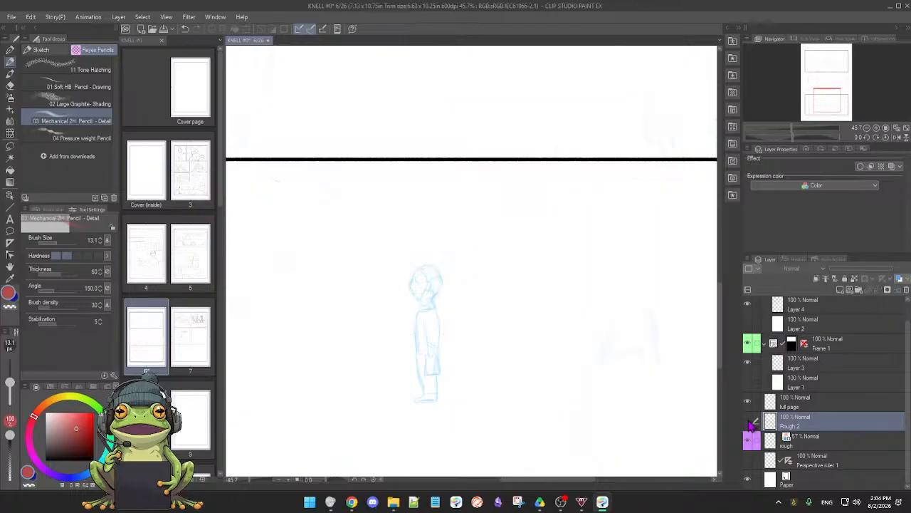
left_click(749, 423)
left_click(749, 423)
left_click(748, 401)
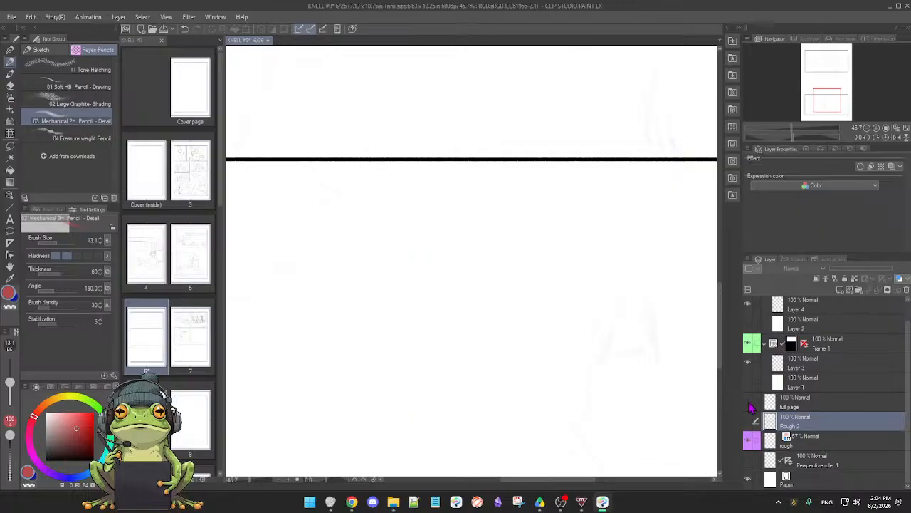
left_click(747, 402)
left_click(747, 421)
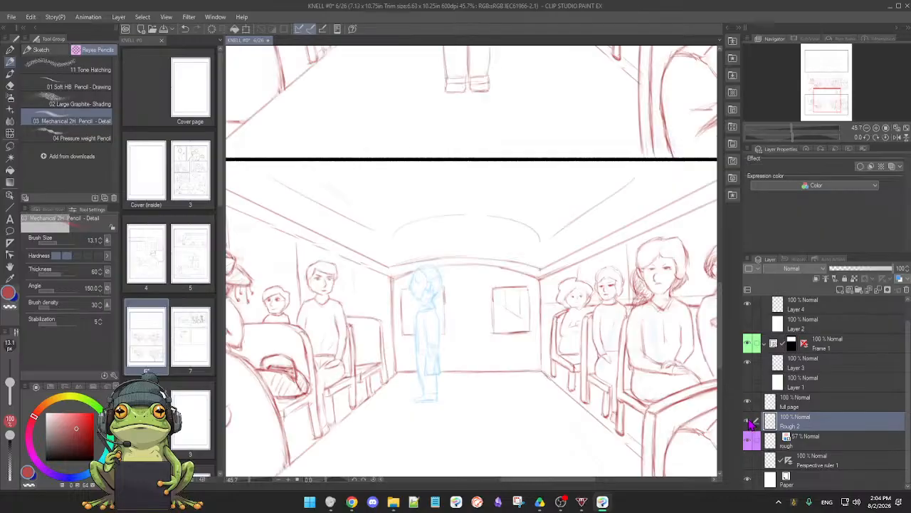
scroll(546, 391, "down", 4)
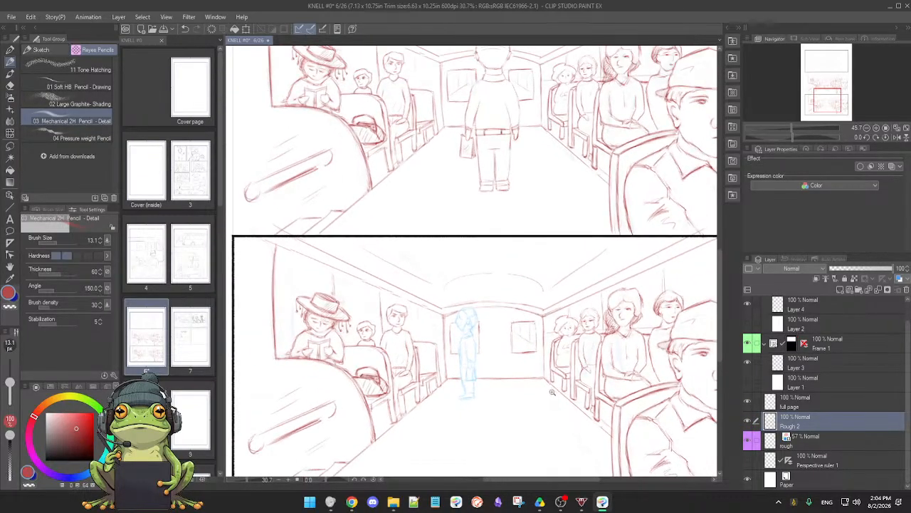
scroll(545, 393, "down", 2)
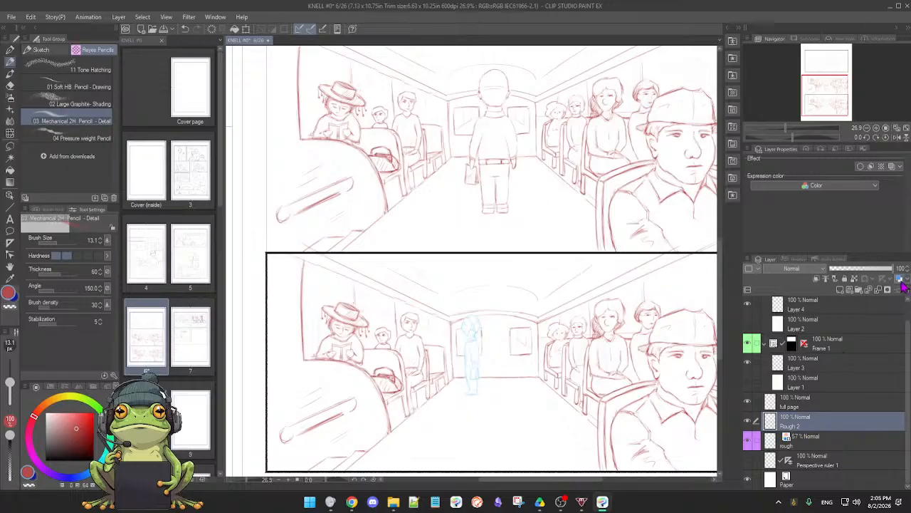
Compare the Rough 2 drawing with the blue layer colour effect turned on and off
left_click(900, 281)
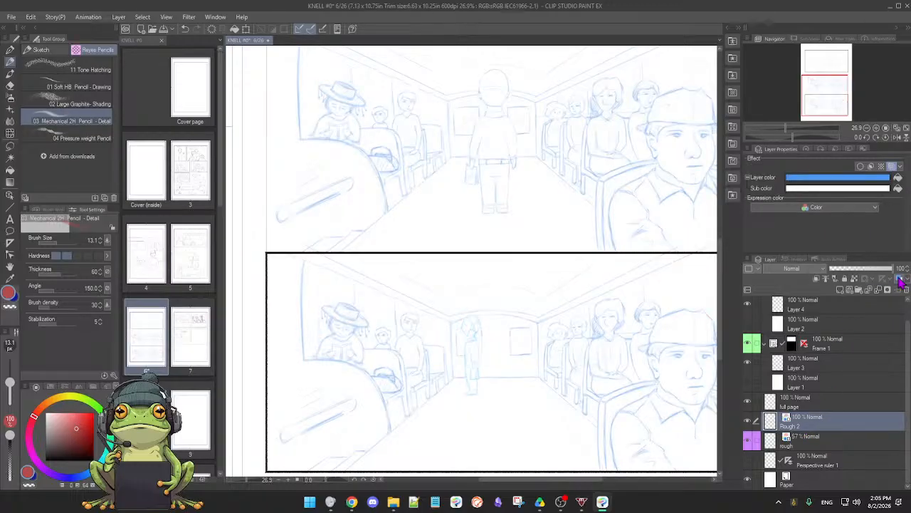
left_click(900, 281)
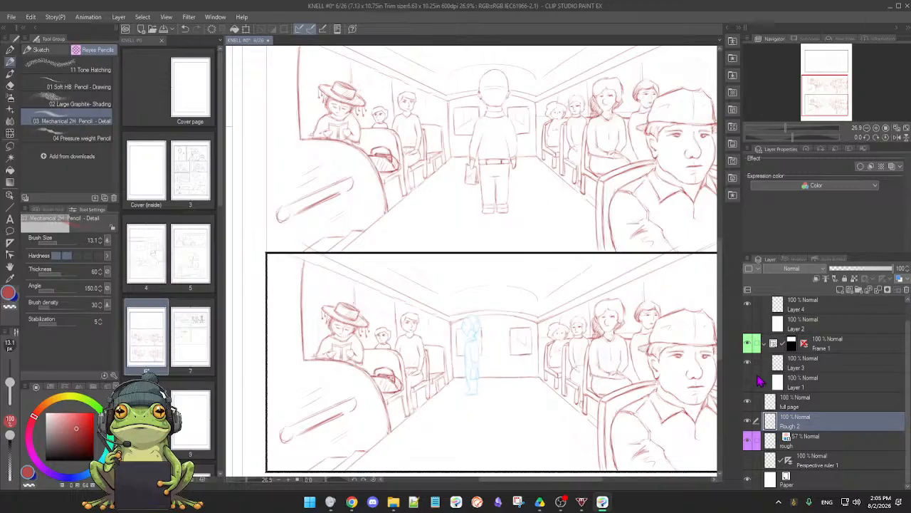
left_click(900, 280)
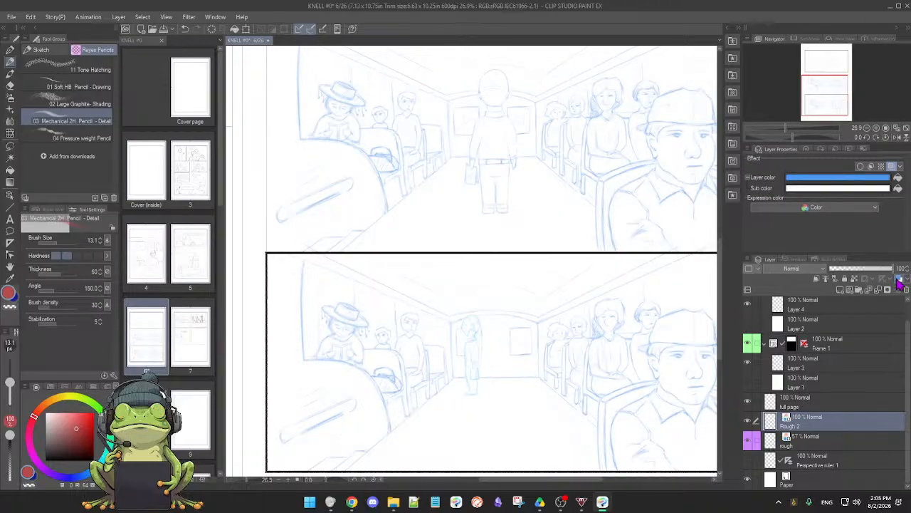
left_click(899, 280)
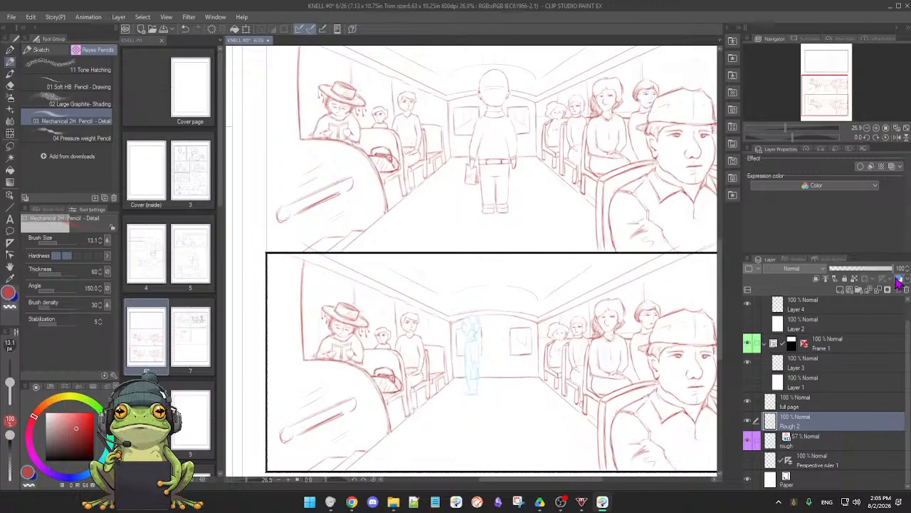
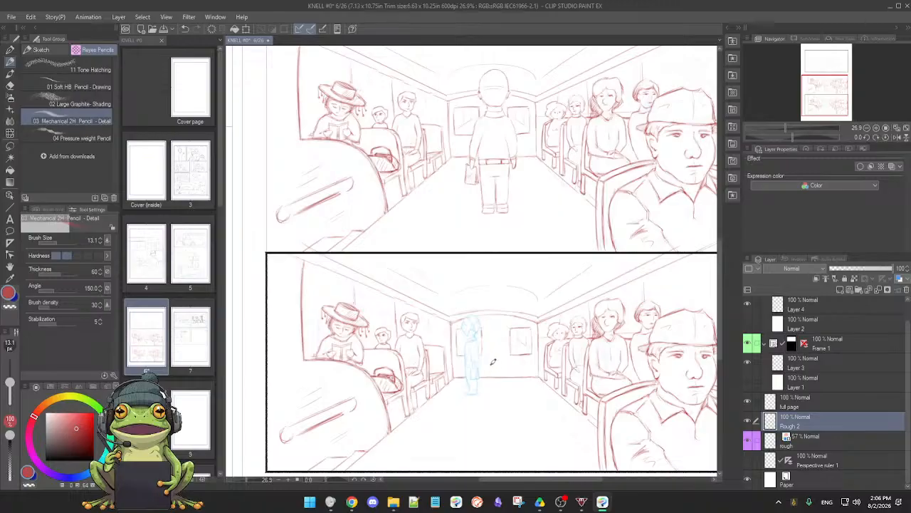
Set the soft eraser's brush size to 33.7 for detail work around the blue standing figure
scroll(496, 374, "up", 2)
scroll(496, 378, "up", 2)
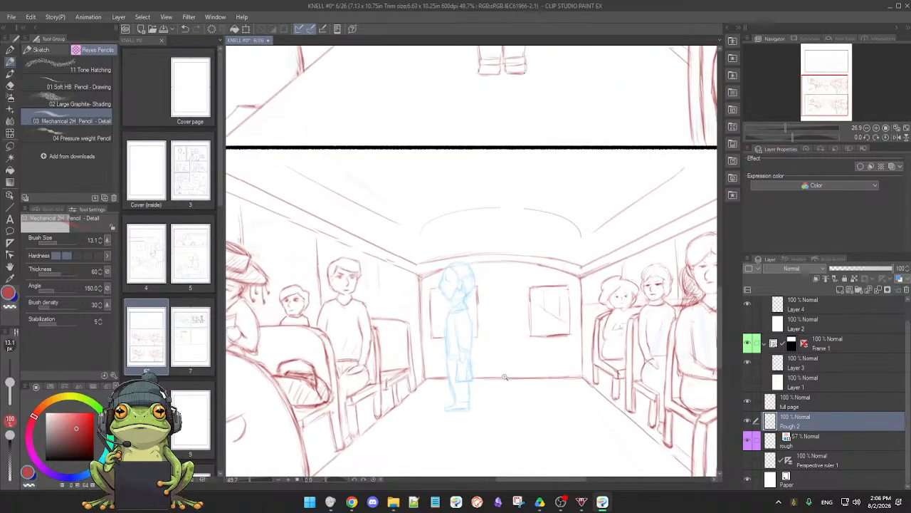
scroll(487, 367, "up", 5)
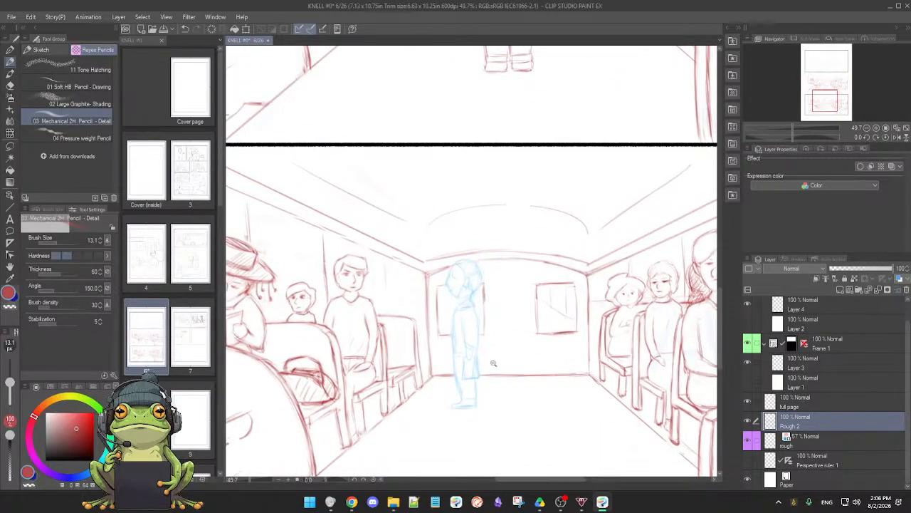
key("e")
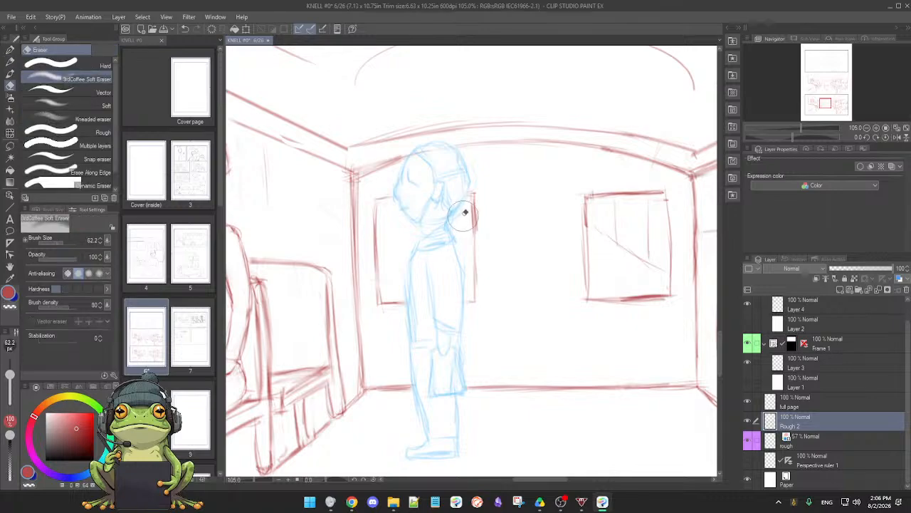
left_click_drag(10, 375, 9, 378)
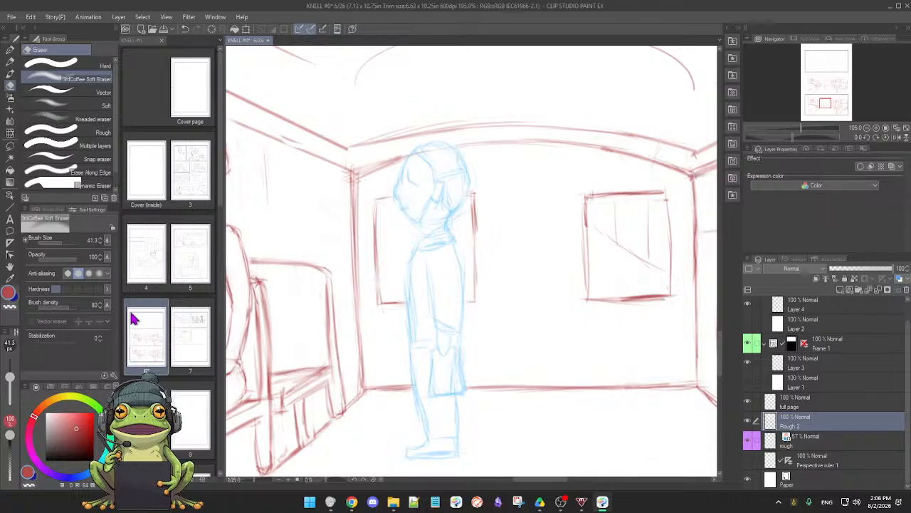
left_click_drag(10, 378, 10, 385)
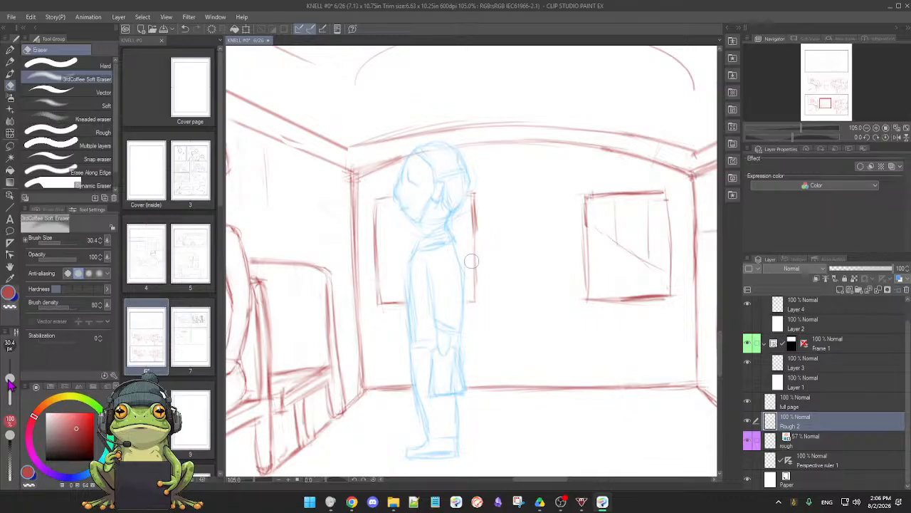
key("p")
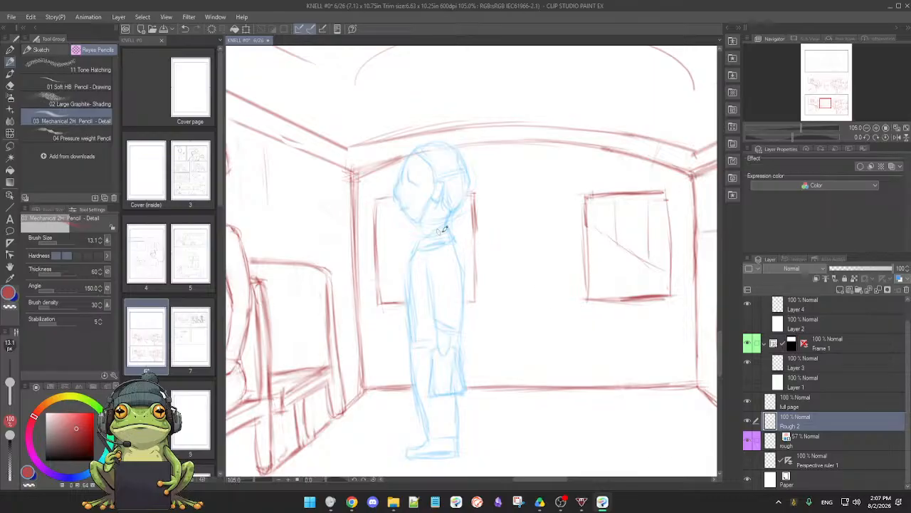
key("e")
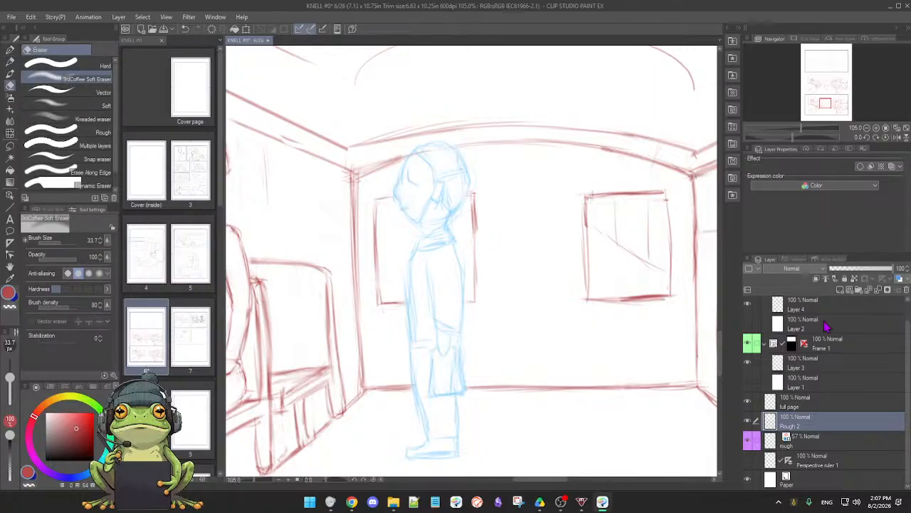
Check the rear wall lines on Rough 2 by switching its layer colour effect on and off repeatedly
key("p")
left_click(900, 280)
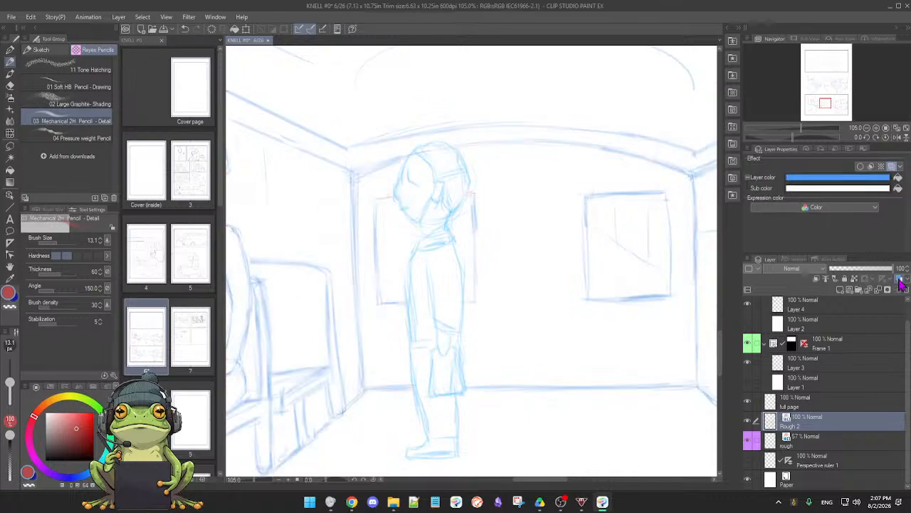
left_click(900, 280)
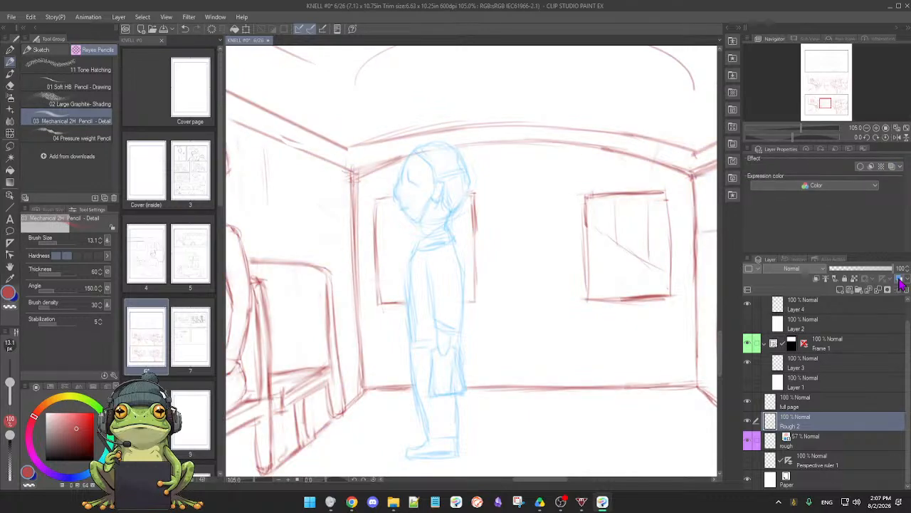
left_click(900, 281)
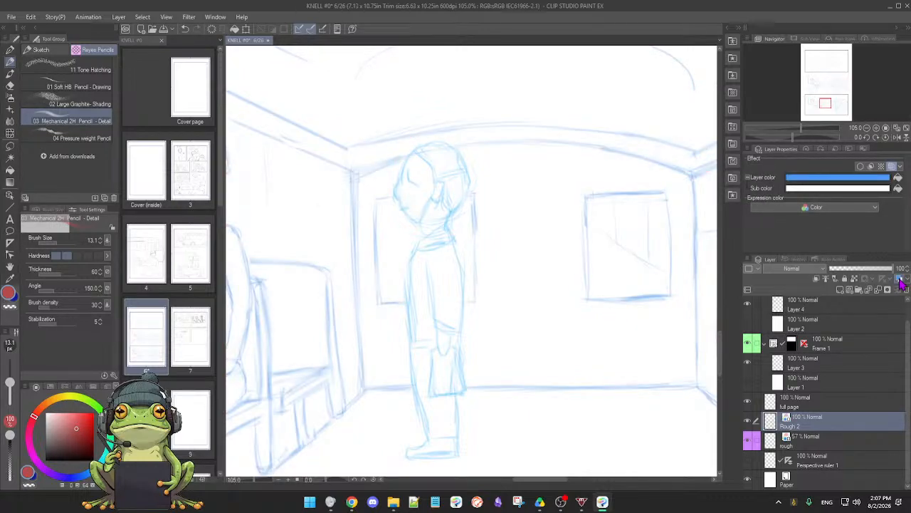
left_click(900, 280)
left_click(900, 280)
left_click(900, 280)
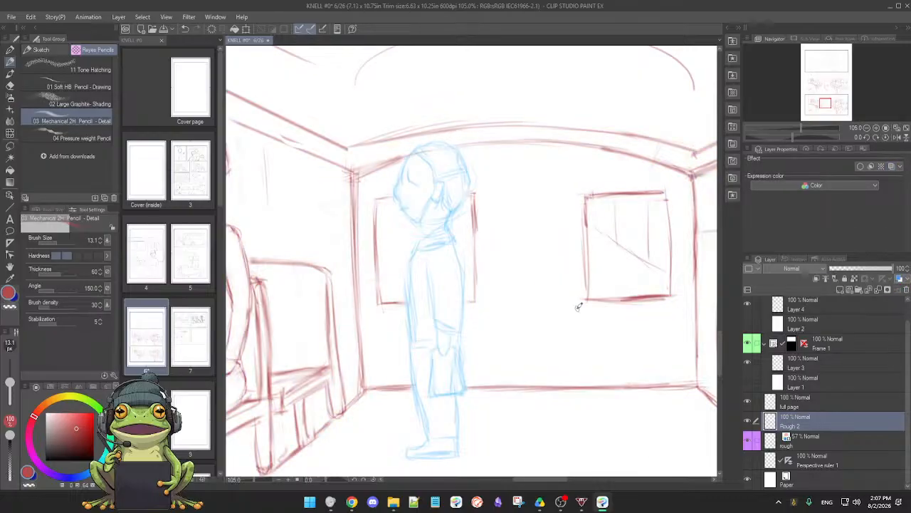
scroll(544, 315, "down", 2)
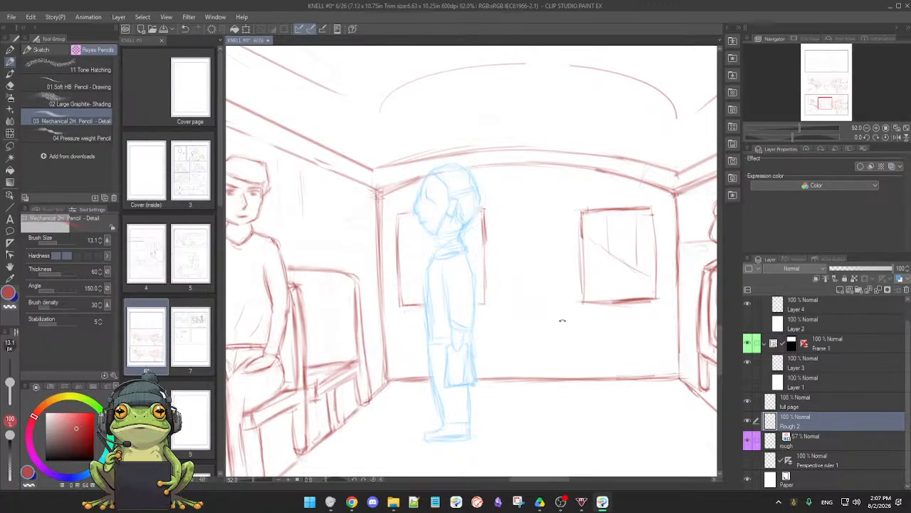
left_click_drag(564, 320, 444, 403)
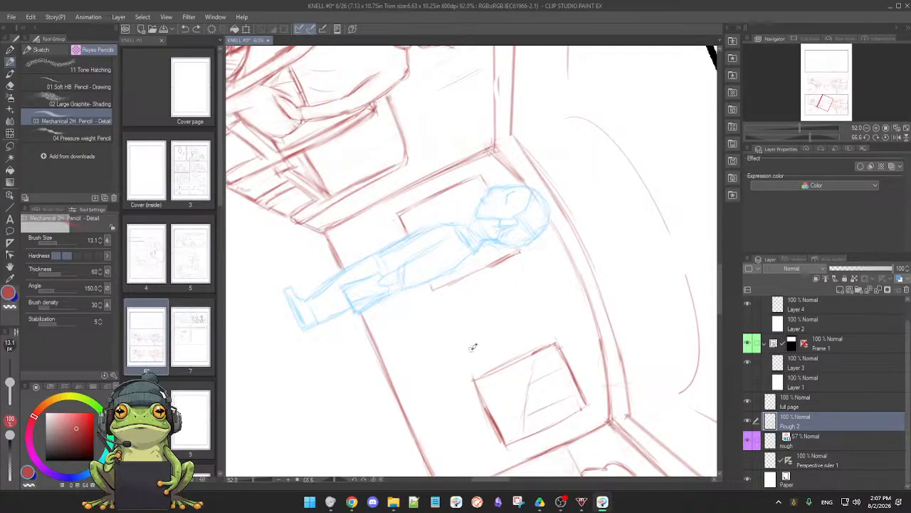
left_click_drag(472, 346, 557, 310)
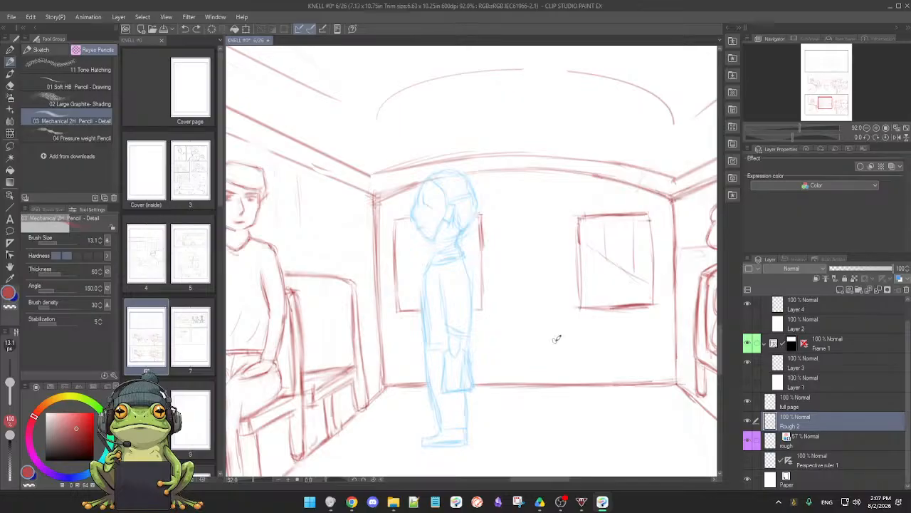
scroll(556, 339, "down", 3)
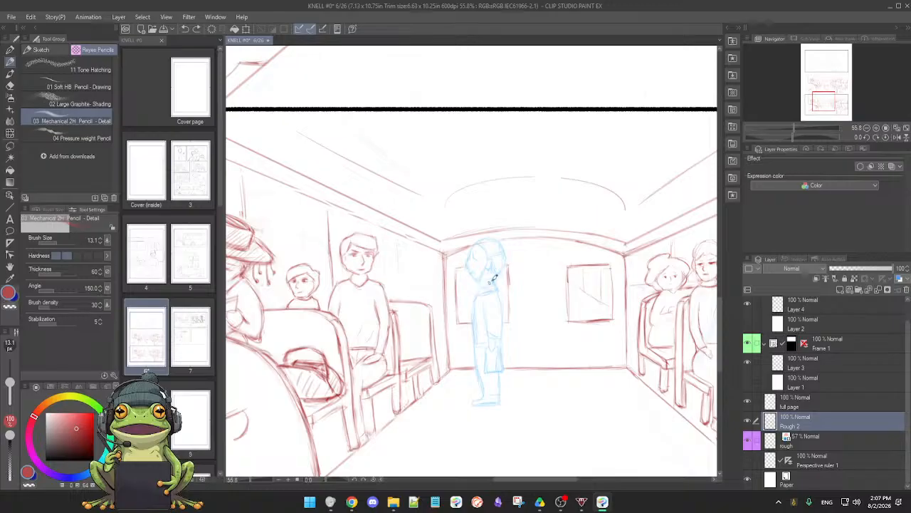
Identify the blue figure's layer by hiding and reshowing full page, and make full page the active layer
scroll(498, 303, "up", 3)
key("e")
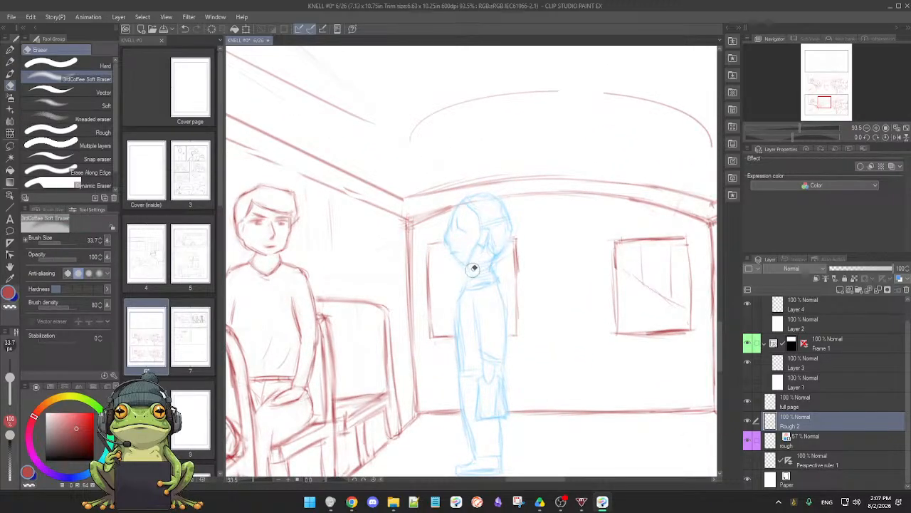
key("p")
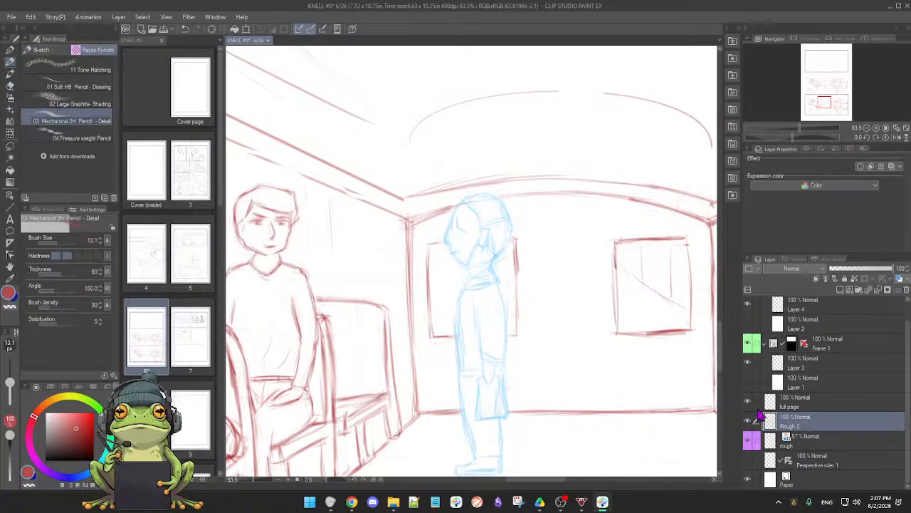
left_click(748, 403)
left_click(750, 403)
left_click(821, 405)
Switch the drawing colour to blue, then erase the rough lines around the standing figure's ear and redraw the ear
key("e")
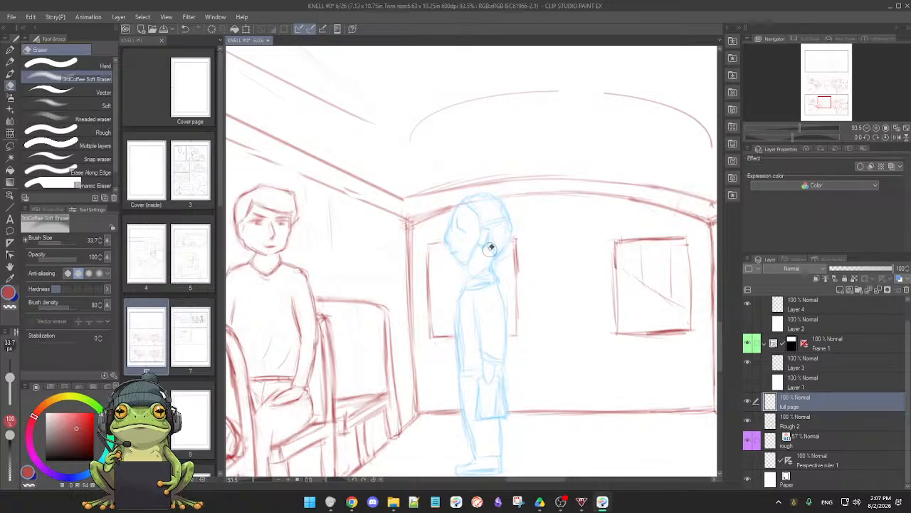
key("p")
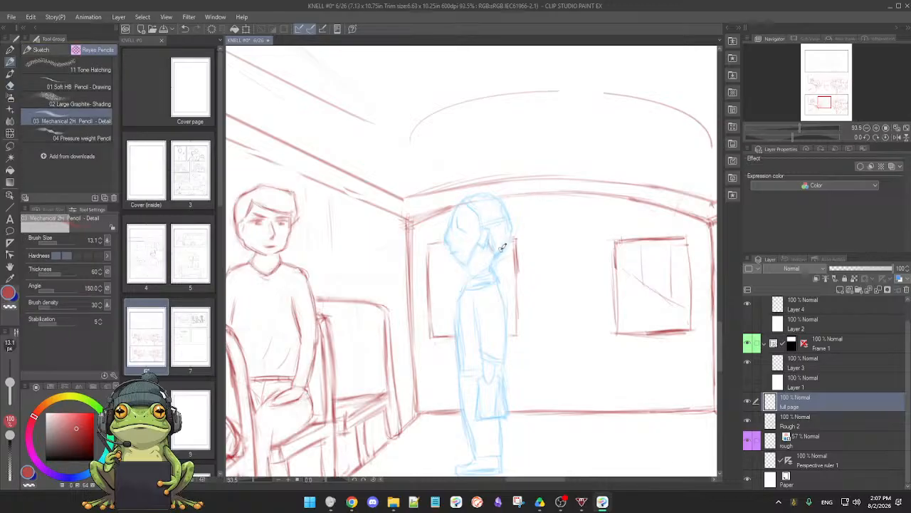
left_click(97, 468)
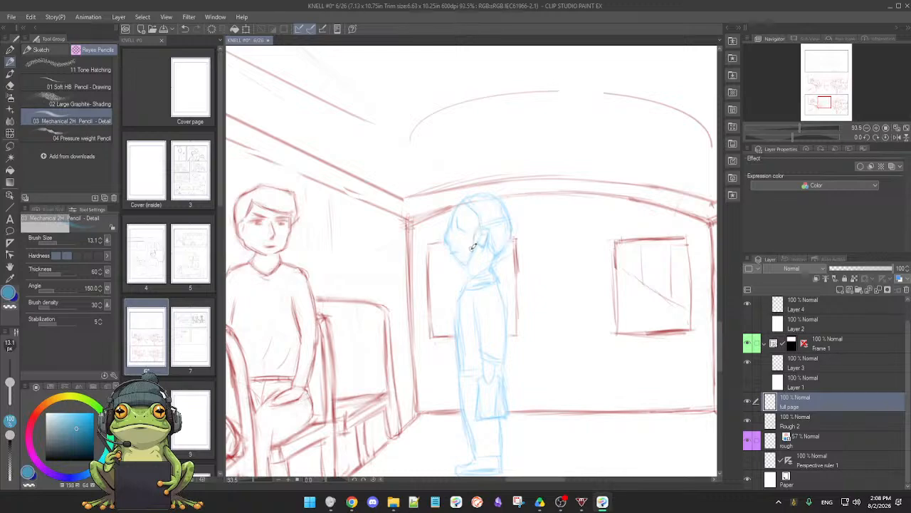
key("e")
left_click_drag(479, 232, 472, 255)
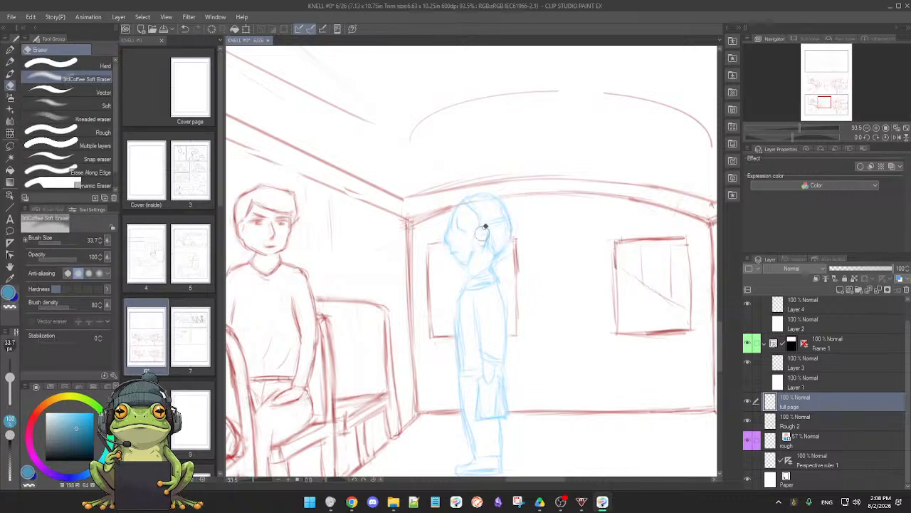
key("p")
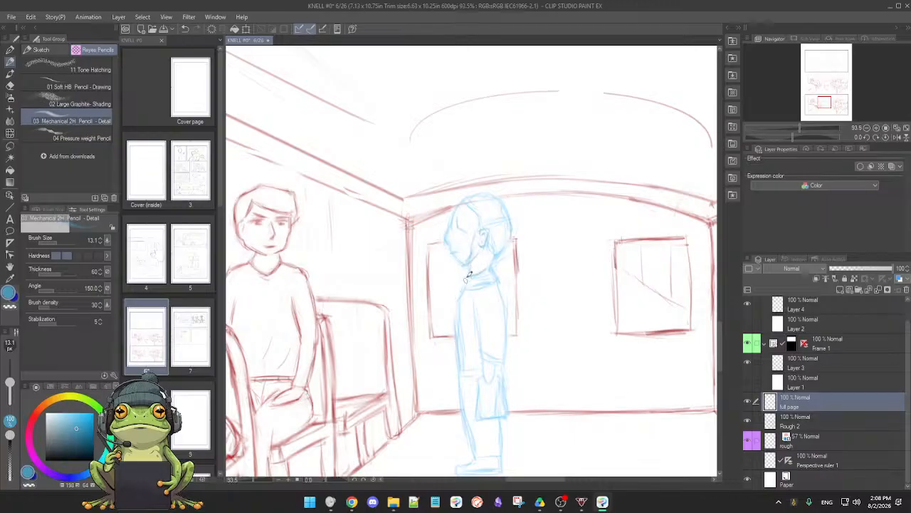
Clean up the blue figure's jaw and forehead with the eraser and pencil in a clearer face profile
key("e")
left_click_drag(476, 252, 471, 261)
key("p")
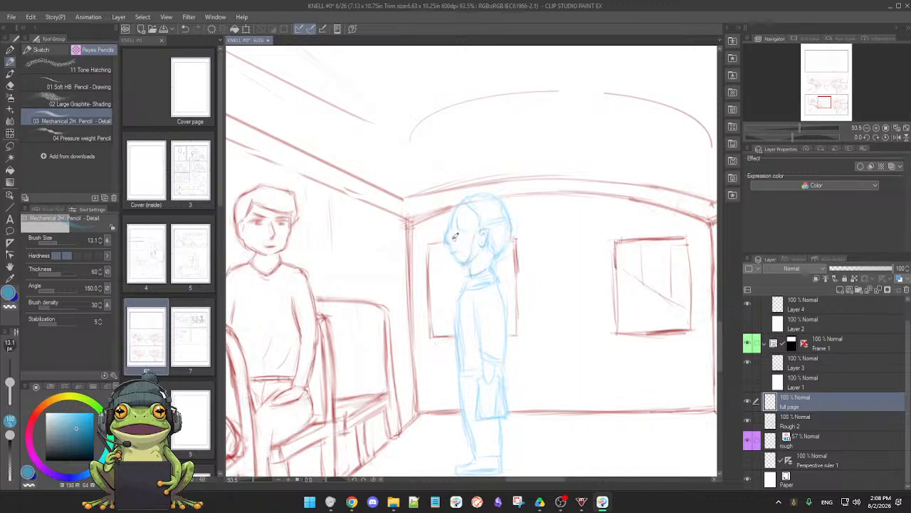
key("e")
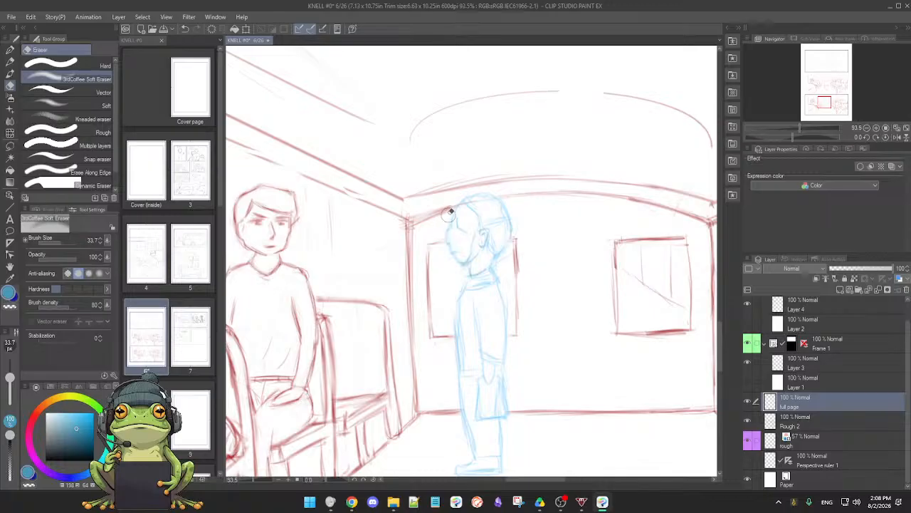
key("p")
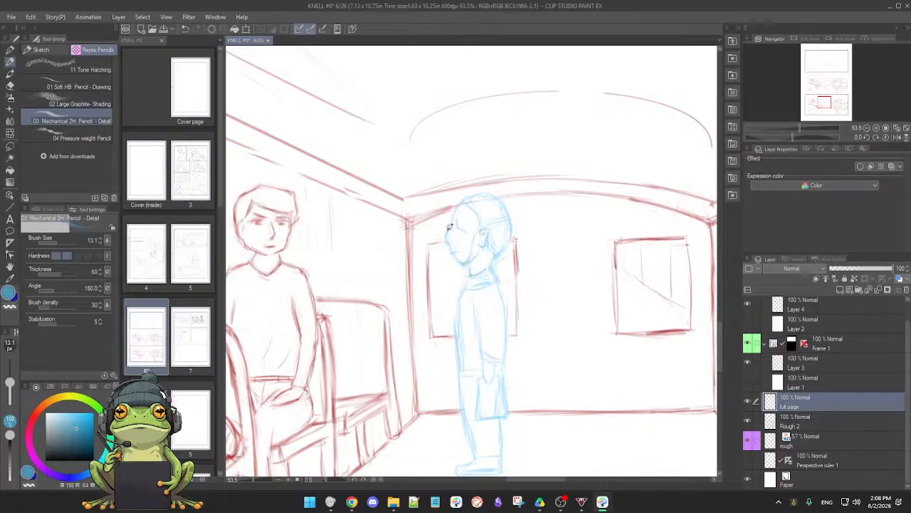
Erase the rough lines at the blue figure's waist and pencil in the front of the torso and the belt
key("e")
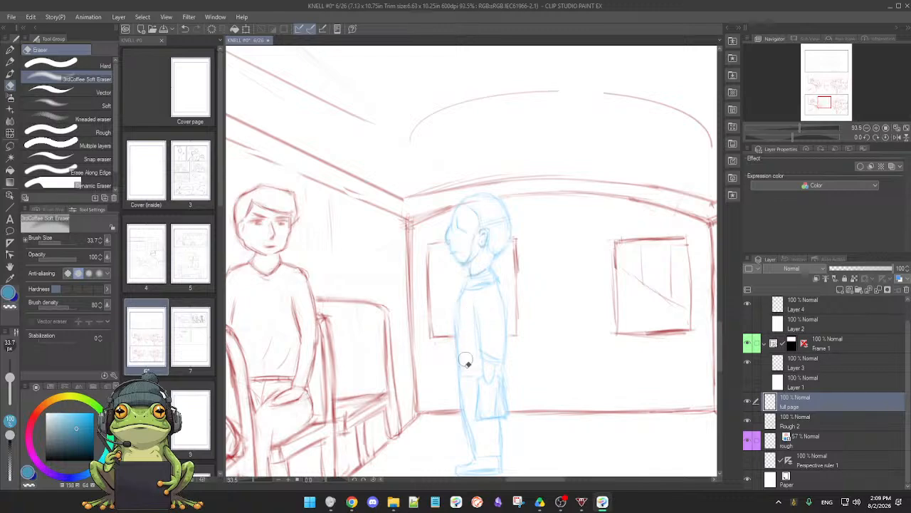
key("p")
key("e")
key("p")
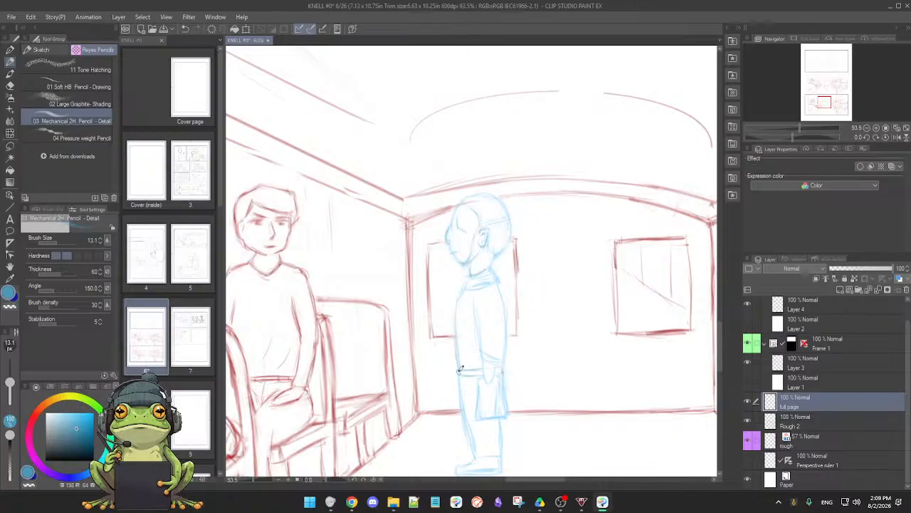
left_click_drag(476, 376, 475, 369)
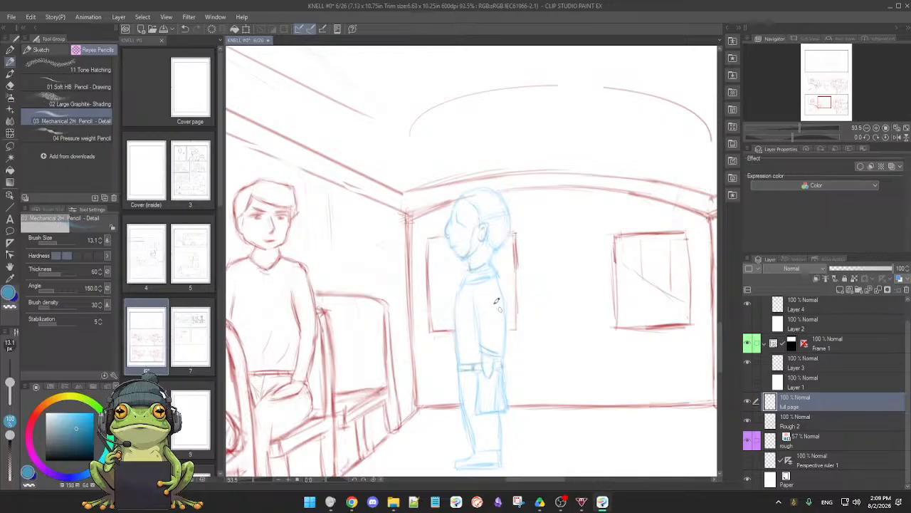
Erase the rough lines where the blue figure's bag overlaps the rear leg and redraw the bag and leg outlines
scroll(493, 329, "down", 3)
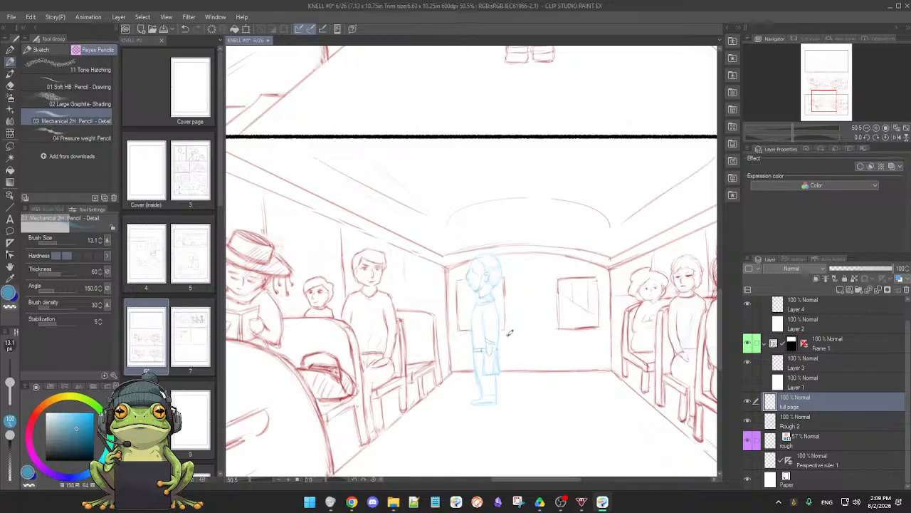
scroll(552, 356, "down", 4)
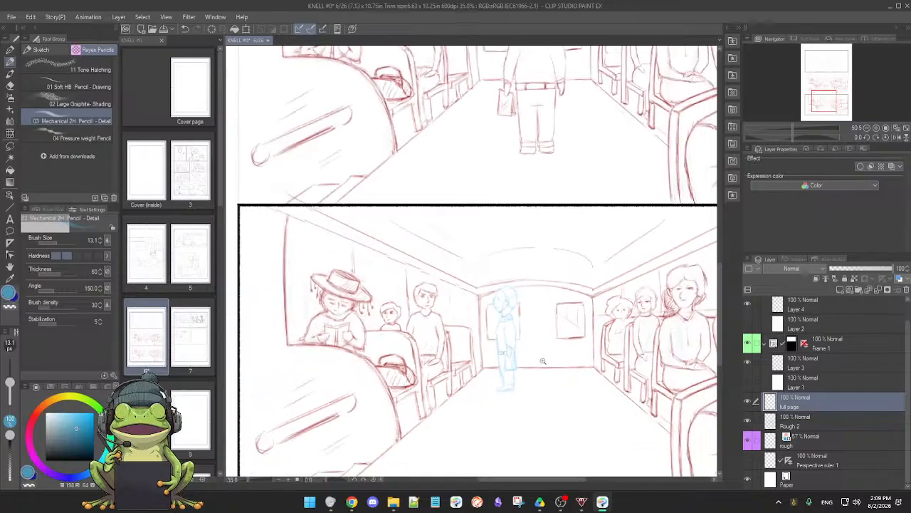
left_click_drag(529, 366, 502, 358)
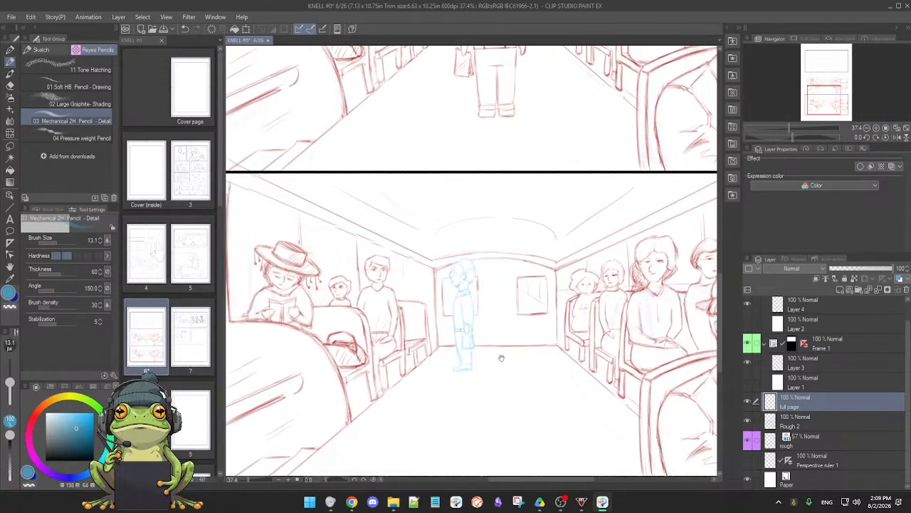
scroll(521, 374, "down", 4)
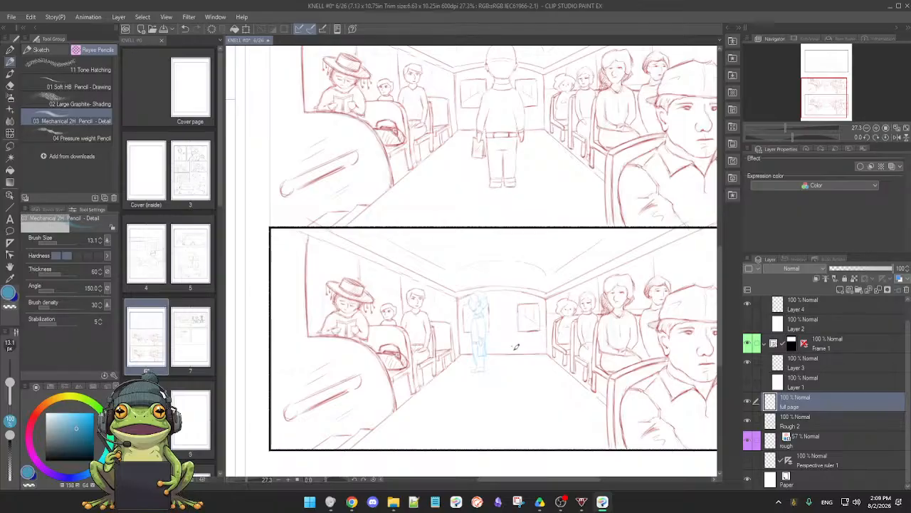
scroll(517, 356, "up", 2)
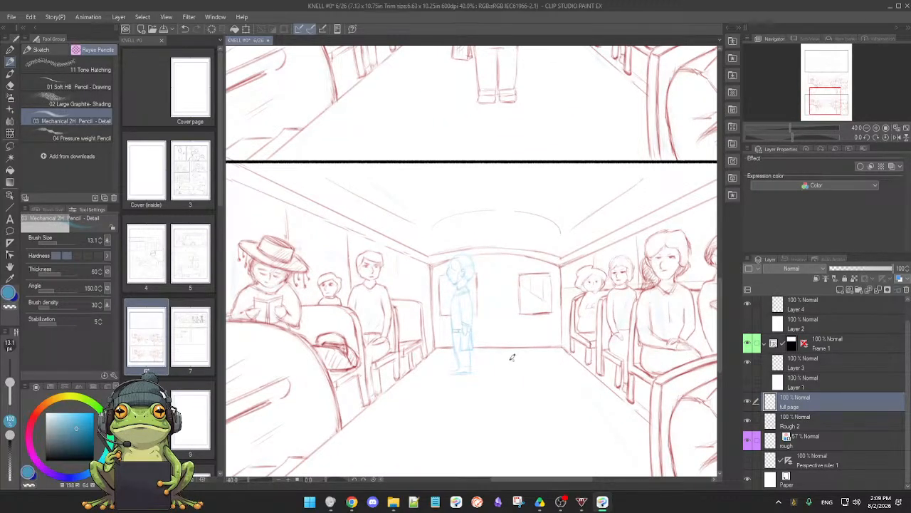
scroll(511, 357, "up", 5)
key("e")
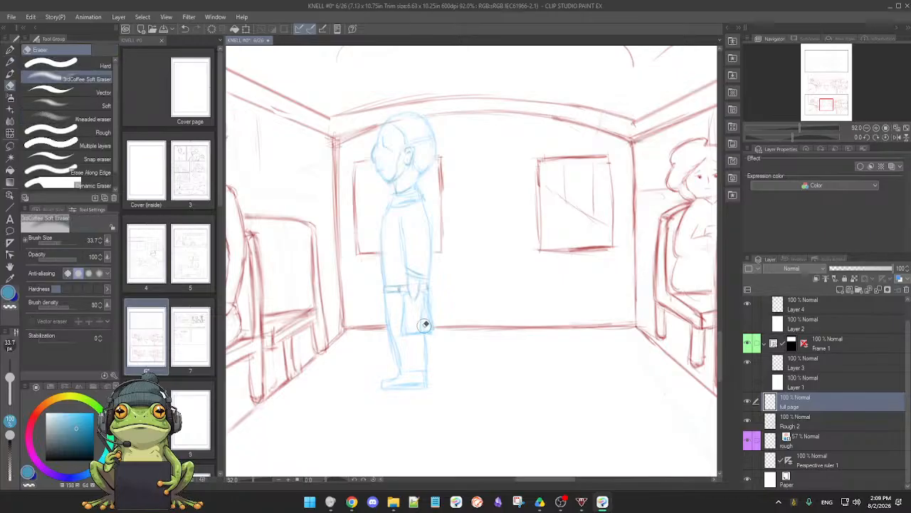
left_click_drag(425, 326, 425, 364)
key("p")
key("e")
key("p")
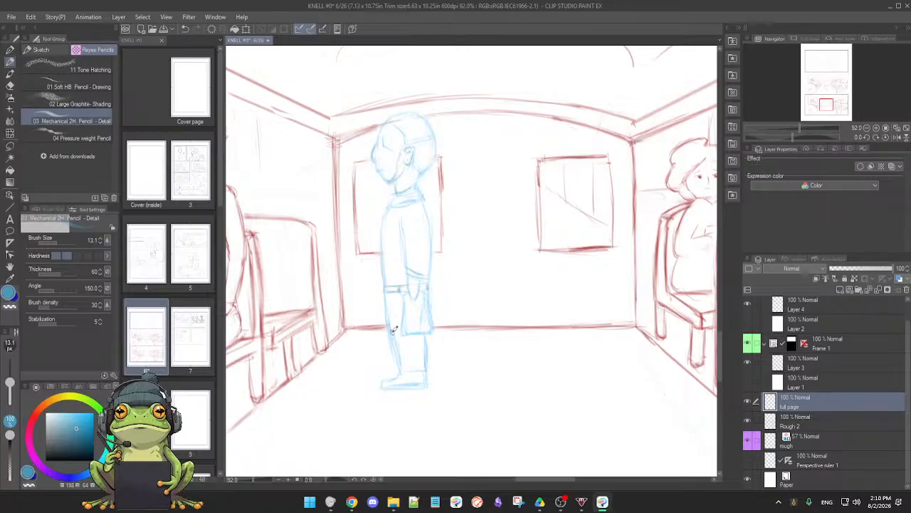
Try the blue layer colour effect on the full page layer
key("e")
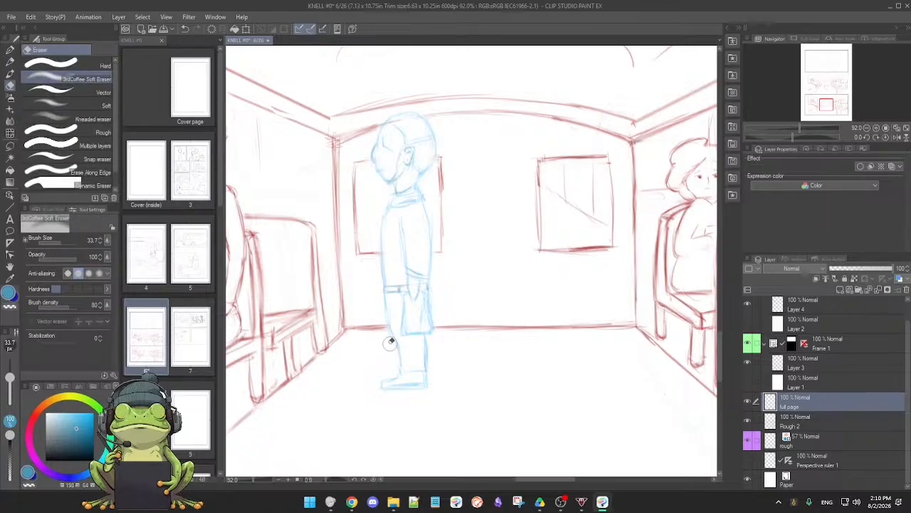
key("p")
scroll(436, 351, "down", 3)
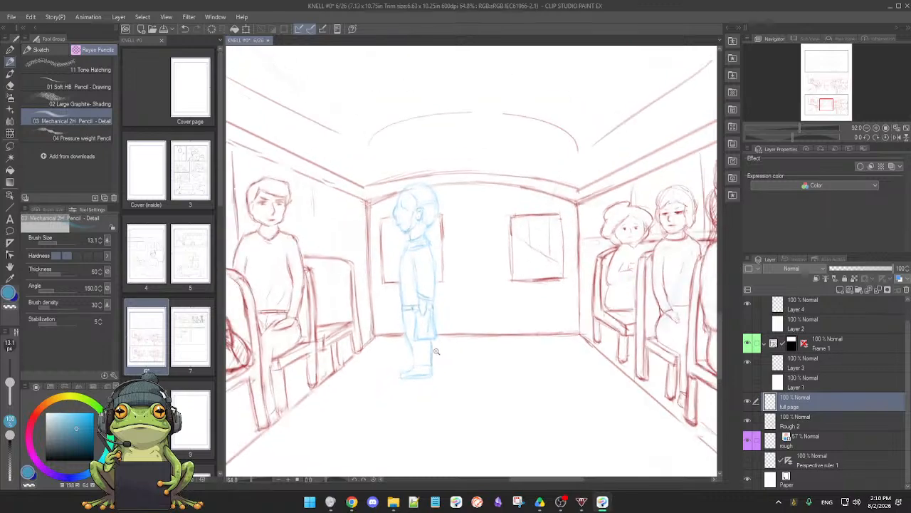
scroll(436, 352, "up", 1)
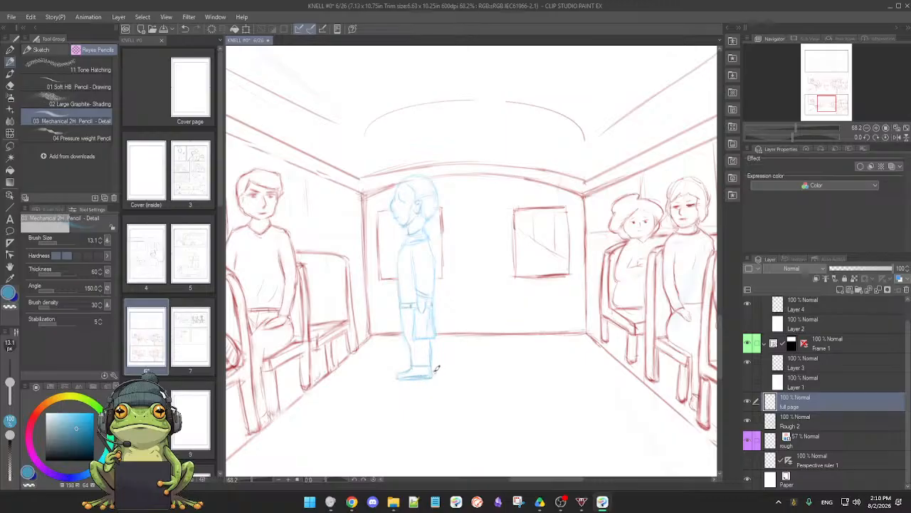
scroll(502, 383, "down", 2)
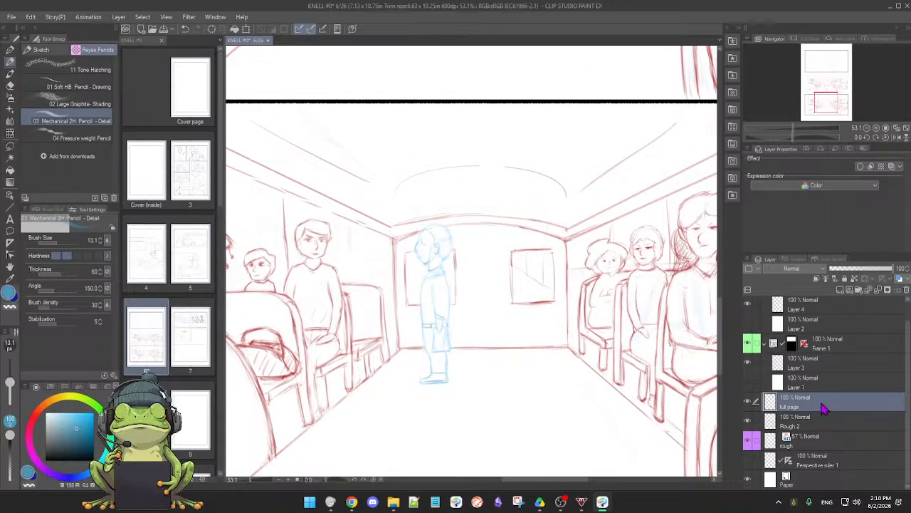
left_click(900, 279)
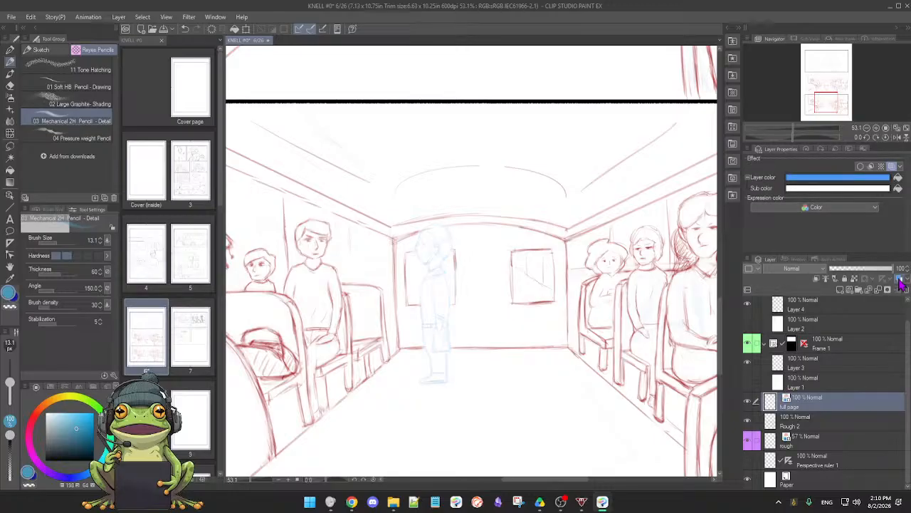
left_click(899, 279)
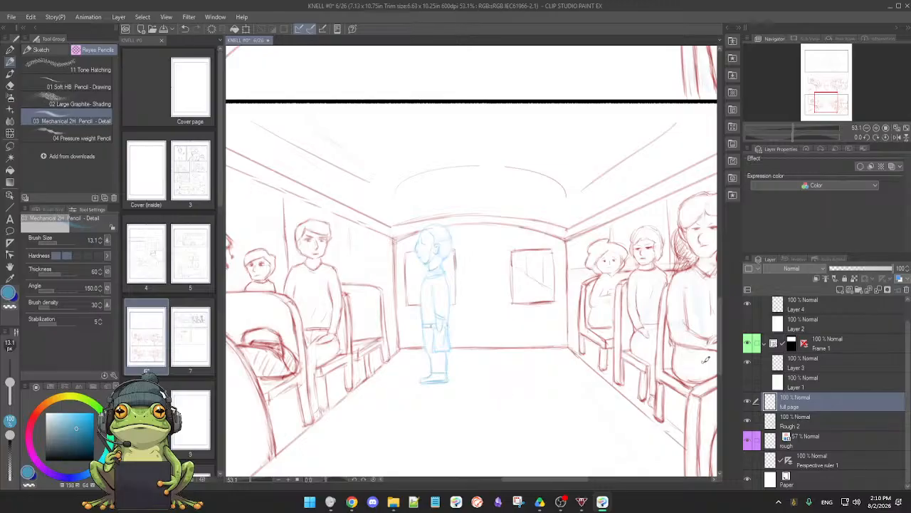
Select the lines on the full page layer, pick the background's red, and recolour the figure's head, collar and upper torso with an enlarged pencil
left_click(771, 401, "ctrl")
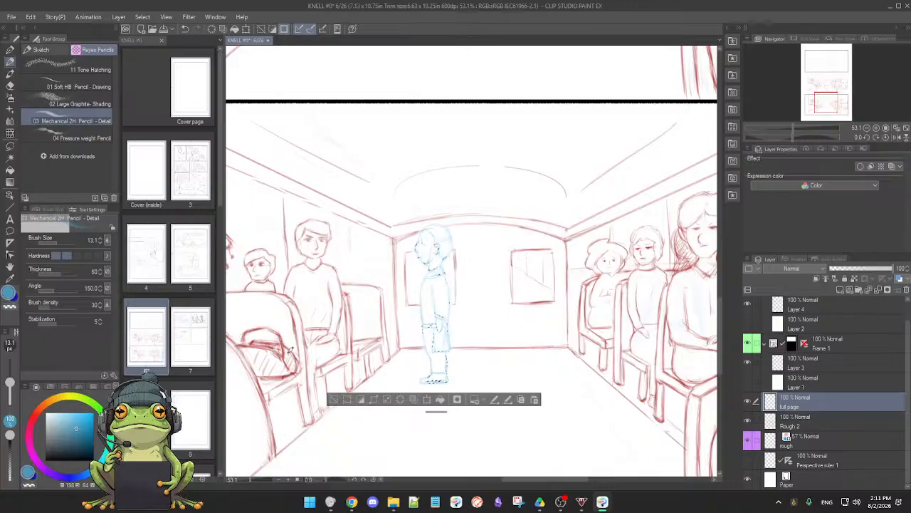
mouse_move(283, 343)
left_mouse_down()
mouse_move(278, 356)
mouse_move(271, 346)
left_mouse_up()
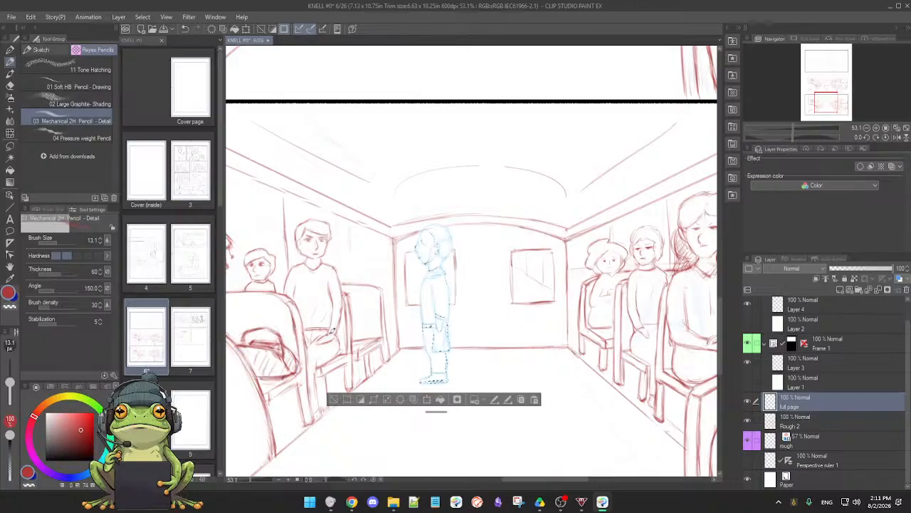
left_click_drag(469, 292, 487, 295)
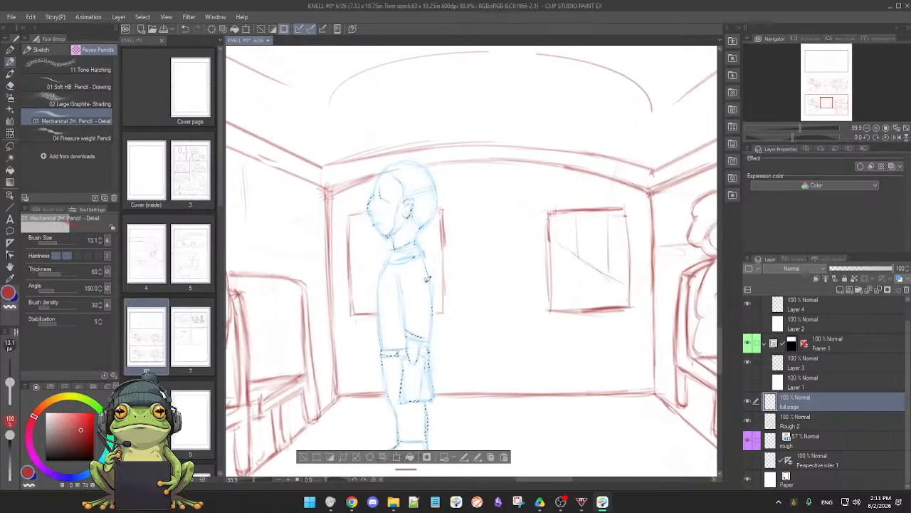
left_click_drag(425, 281, 430, 292)
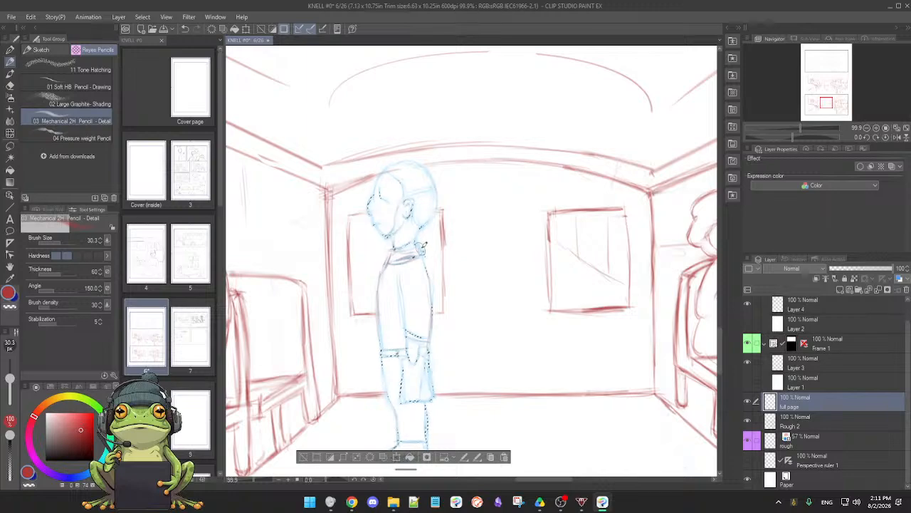
left_click_drag(418, 254, 392, 250)
key("bracketright")
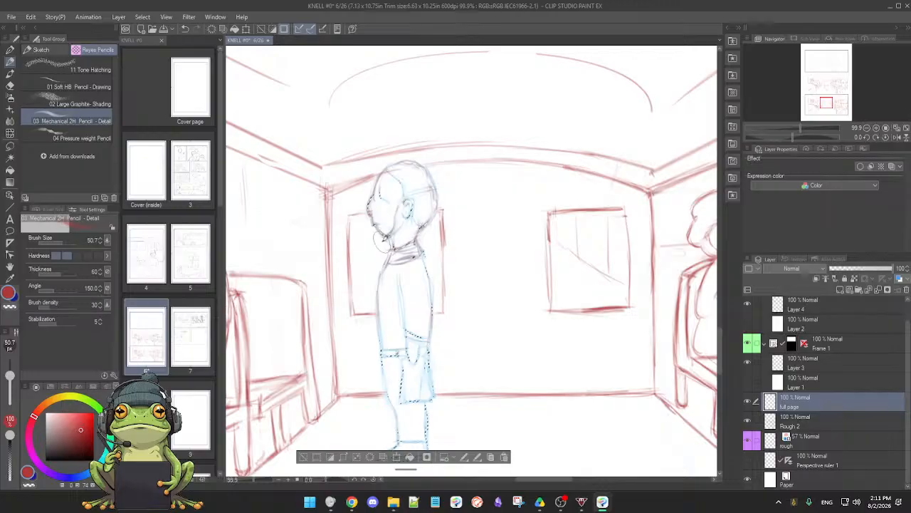
mouse_move(399, 182)
left_mouse_down()
mouse_move(404, 193)
mouse_move(436, 188)
left_mouse_up()
mouse_move(428, 246)
left_mouse_down()
mouse_move(413, 263)
mouse_move(395, 258)
mouse_move(378, 328)
left_mouse_up()
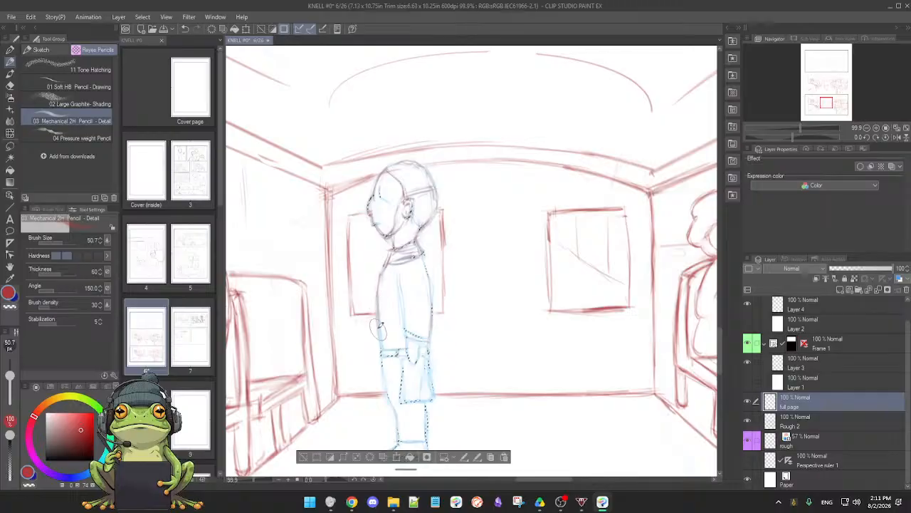
Recolour the figure's front, legs, bag and shoe lines red, then fill the remaining selected lines with red and clear the selection
mouse_move(378, 282)
left_mouse_down()
mouse_move(389, 401)
mouse_move(382, 379)
mouse_move(389, 399)
left_mouse_up()
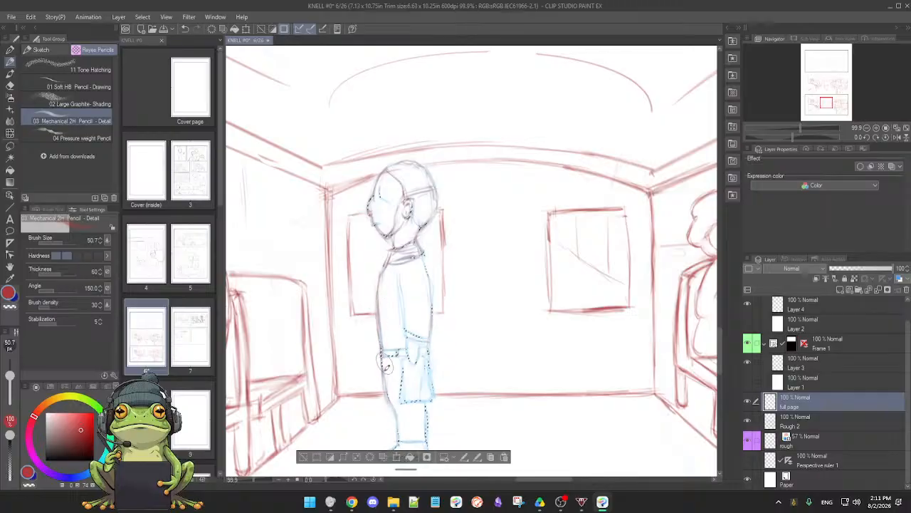
left_click_drag(385, 361, 396, 436)
mouse_move(396, 365)
left_mouse_down()
mouse_move(403, 420)
mouse_move(434, 403)
mouse_move(415, 402)
left_mouse_up()
left_click_drag(428, 359, 433, 403)
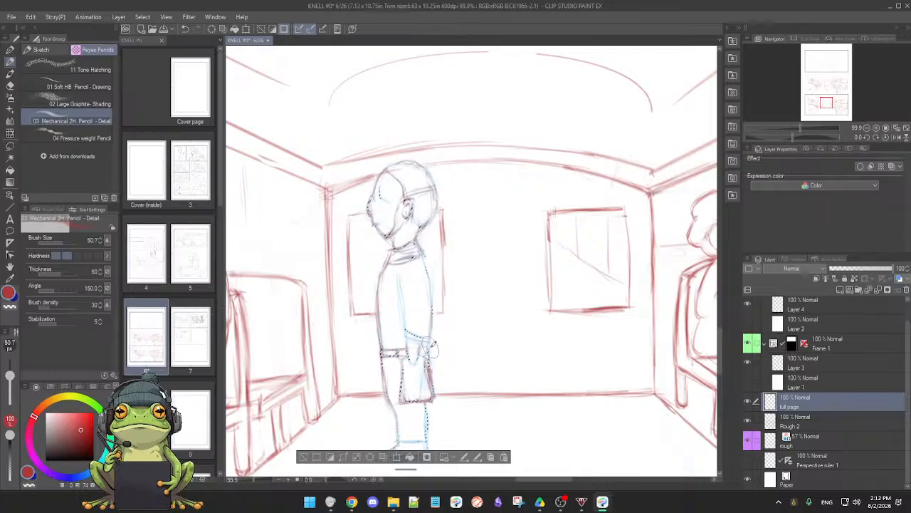
mouse_move(418, 387)
left_mouse_down()
mouse_move(436, 382)
mouse_move(415, 399)
mouse_move(454, 308)
left_mouse_up()
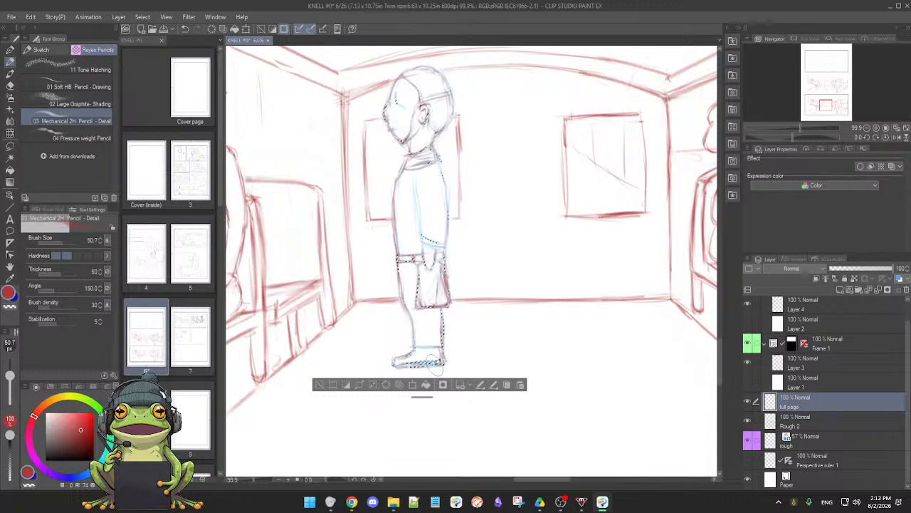
mouse_move(435, 365)
left_mouse_down()
mouse_move(412, 365)
mouse_move(424, 364)
left_mouse_up()
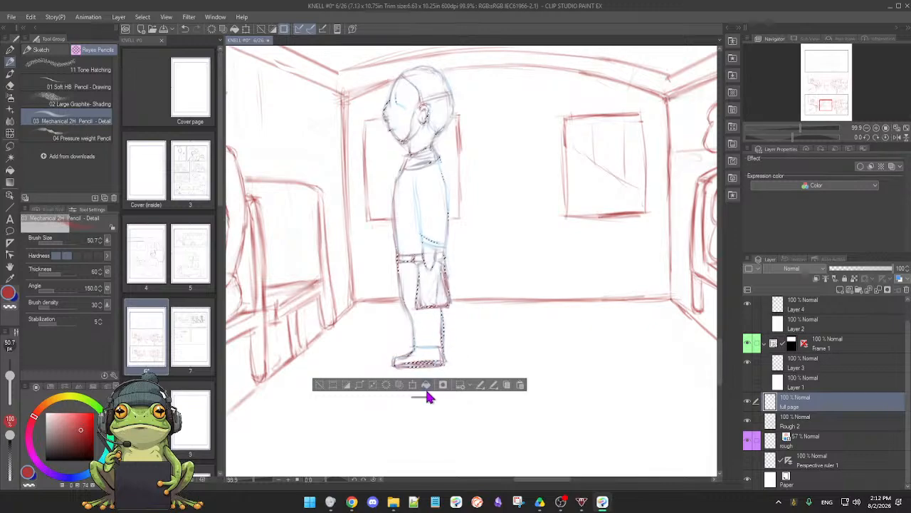
left_click(427, 385)
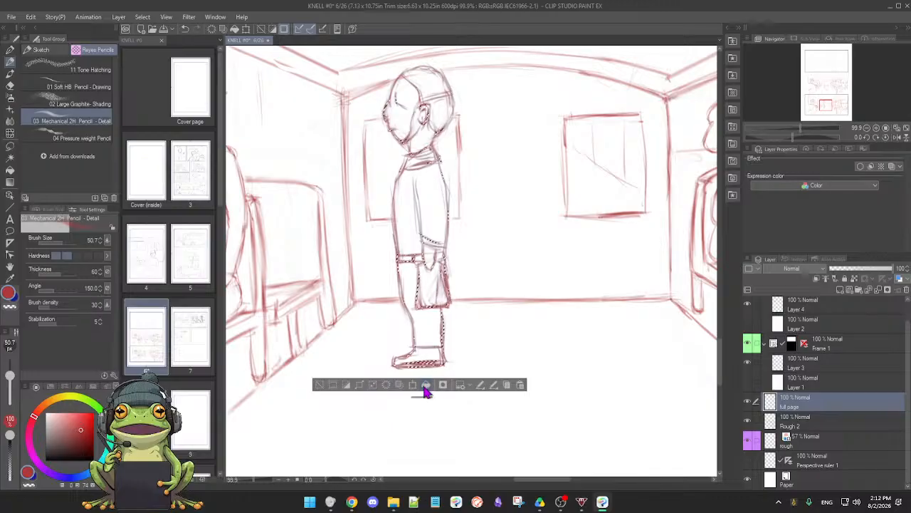
left_click(320, 385)
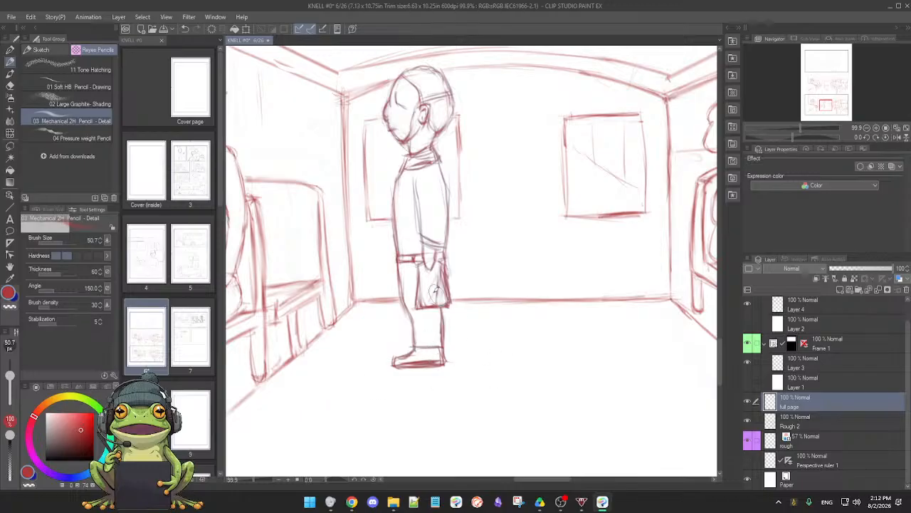
Reduce the pencil size to 16.7 and touch up the line of the standing figure's sleeve cuff
scroll(411, 322, "down", 3)
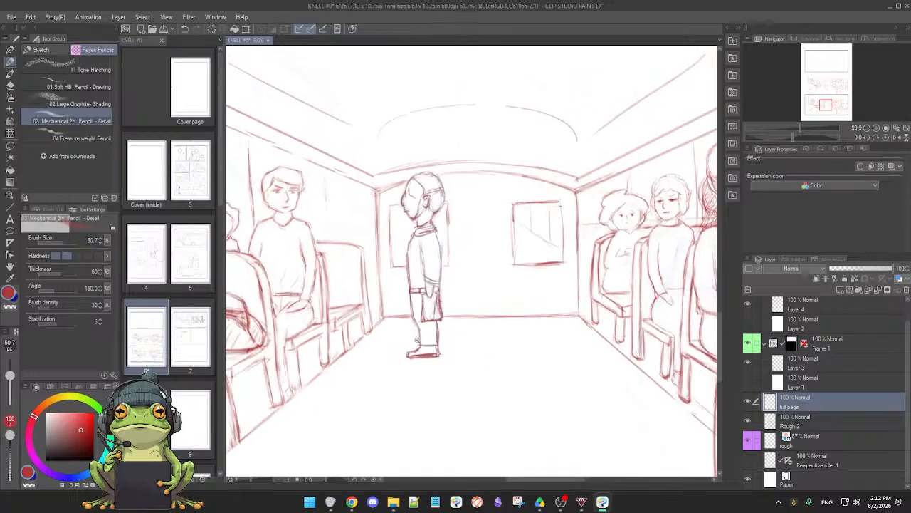
scroll(428, 202, "up", 4)
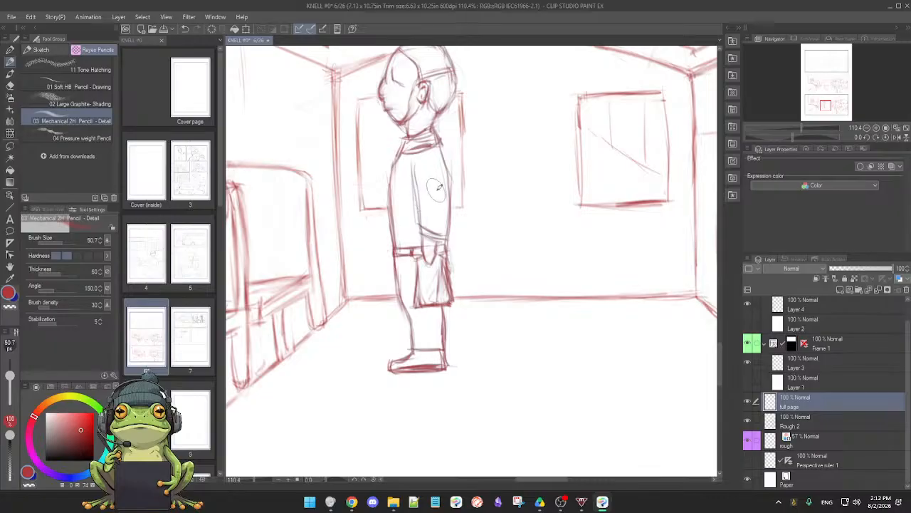
key("bracketleft")
key("bracketleft")
key("bracketleft")
key("bracketleft")
left_click_drag(441, 226, 429, 230)
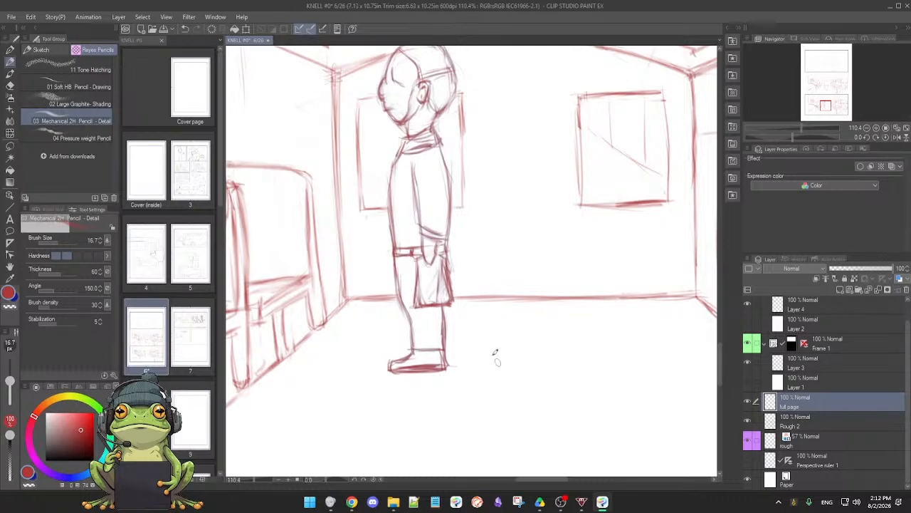
Compare the standing figure with the full page layer's blue layer colour effect switched on and off
scroll(442, 290, "down", 2)
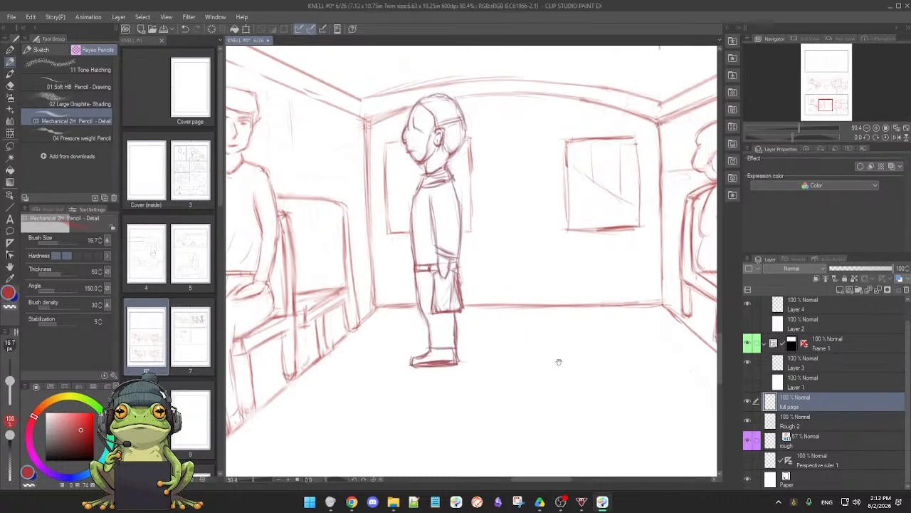
left_click(900, 279)
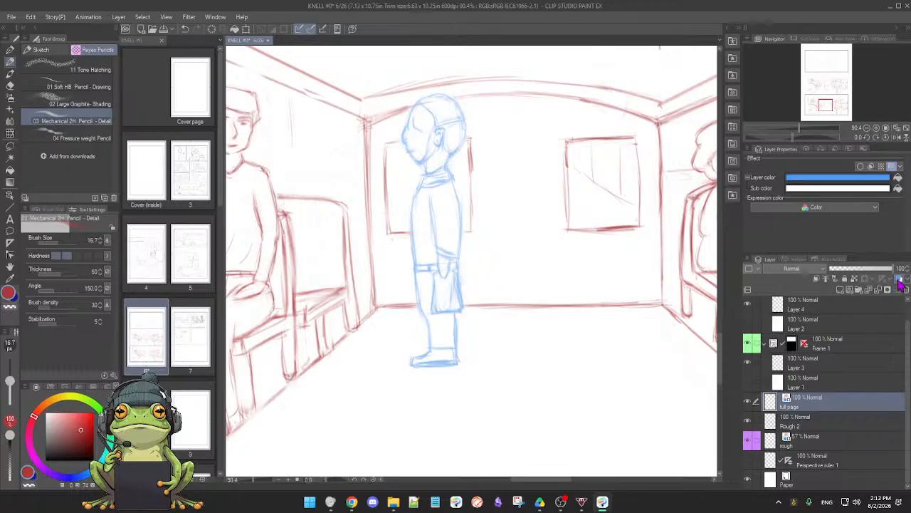
left_click(900, 279)
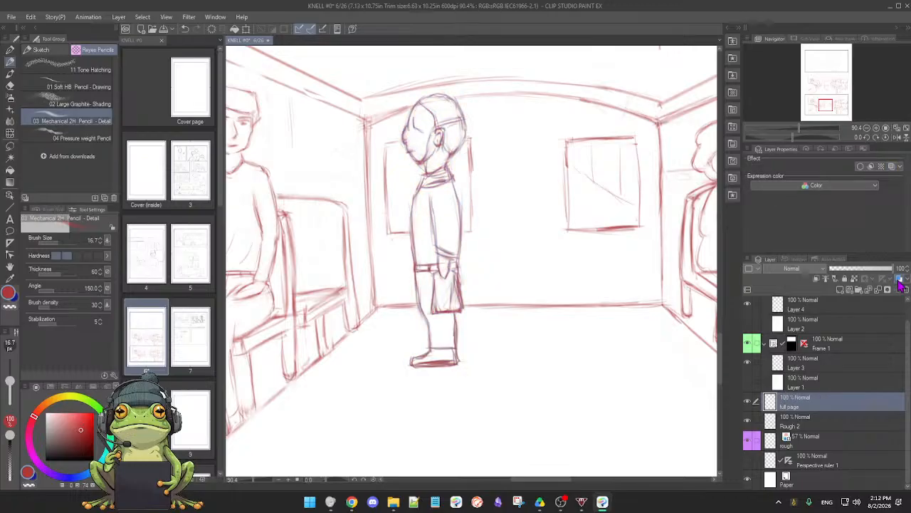
left_click(900, 280)
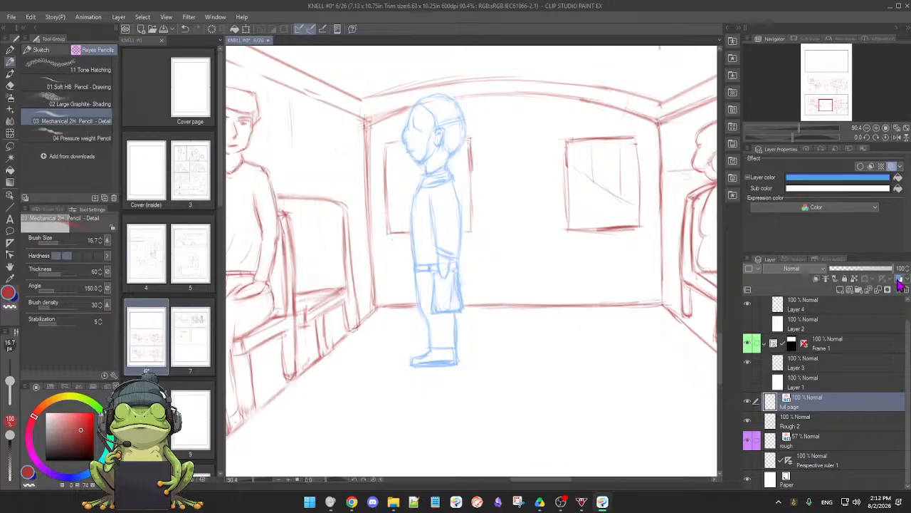
left_click(900, 279)
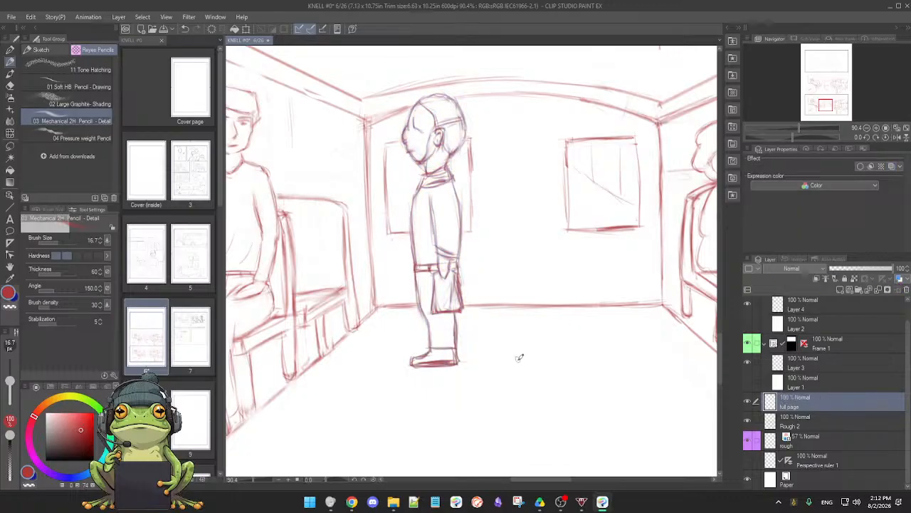
Check the recoloured standing figure against the seated passengers across the bottom bus-interior panel
scroll(512, 363, "down", 1)
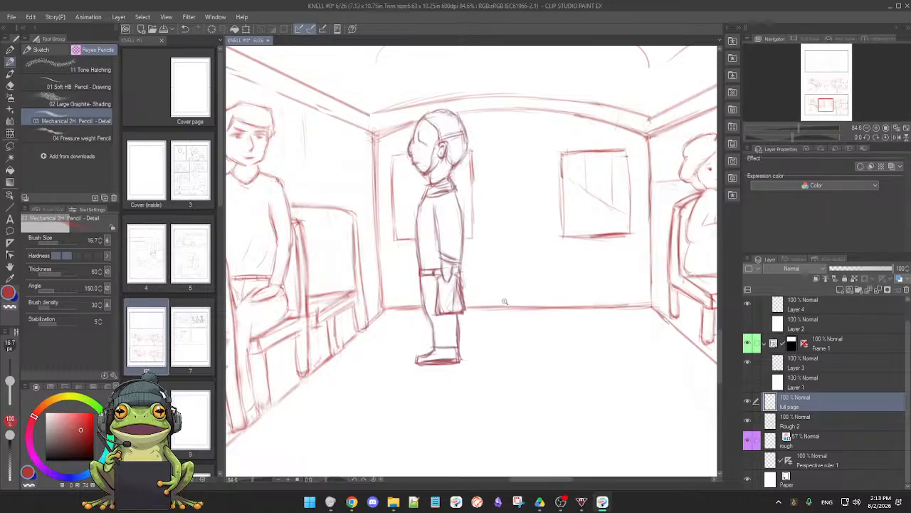
scroll(505, 299, "down", 2)
scroll(480, 321, "down", 3)
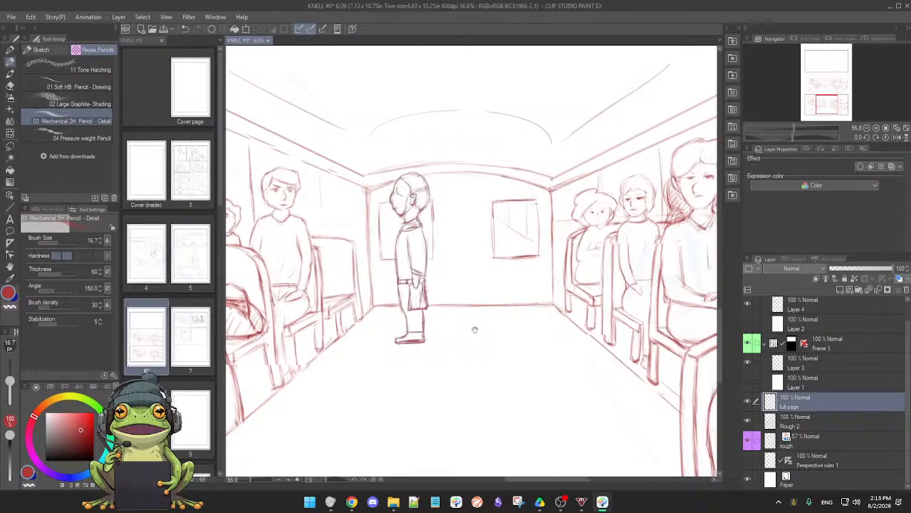
scroll(477, 334, "up", 1)
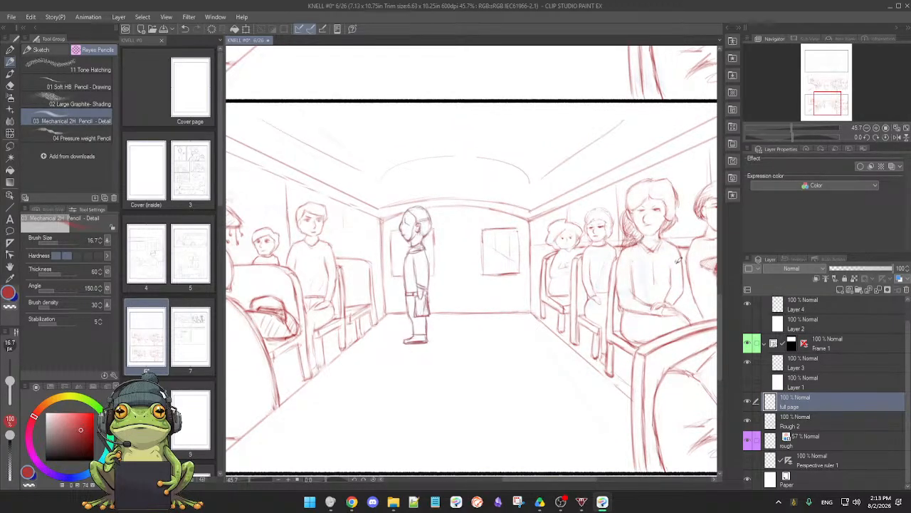
left_click_drag(627, 270, 600, 288)
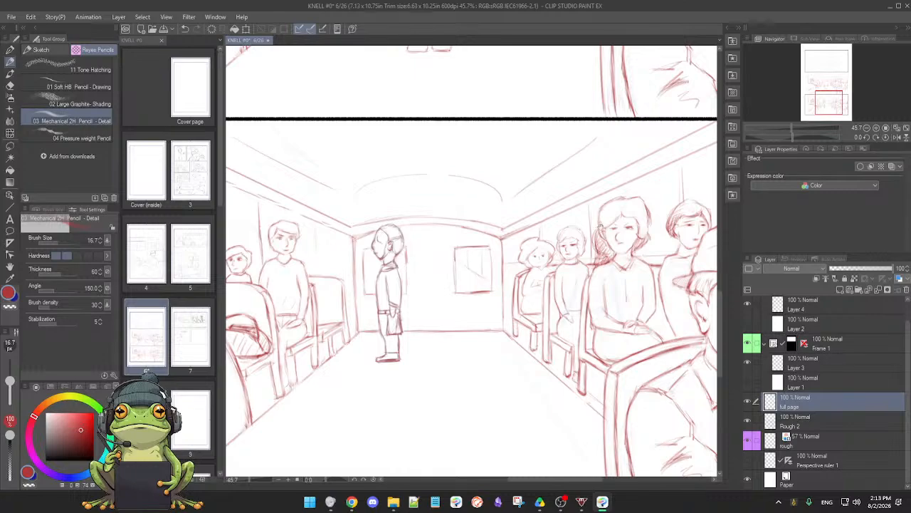
left_click_drag(557, 334, 493, 333)
left_click_drag(593, 435, 593, 366)
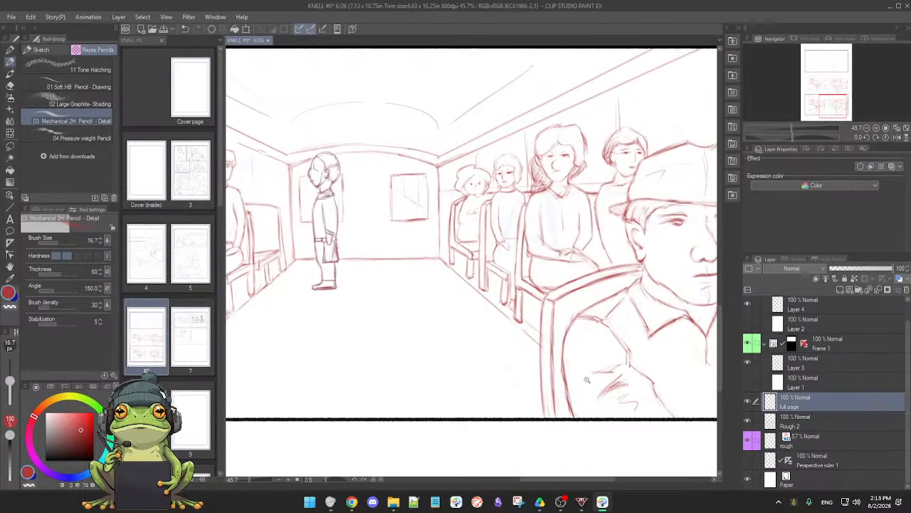
Save the comic page
scroll(586, 379, "down", 3)
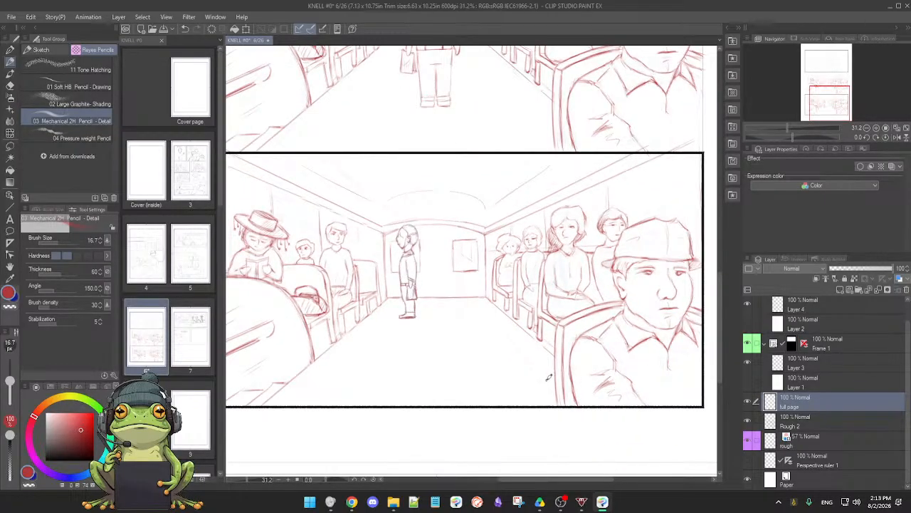
key("ctrl+s")
left_click(545, 385)
Compare the panel with the full page layer hidden and shown, then make Rough 2 the active layer
scroll(475, 363, "up", 6)
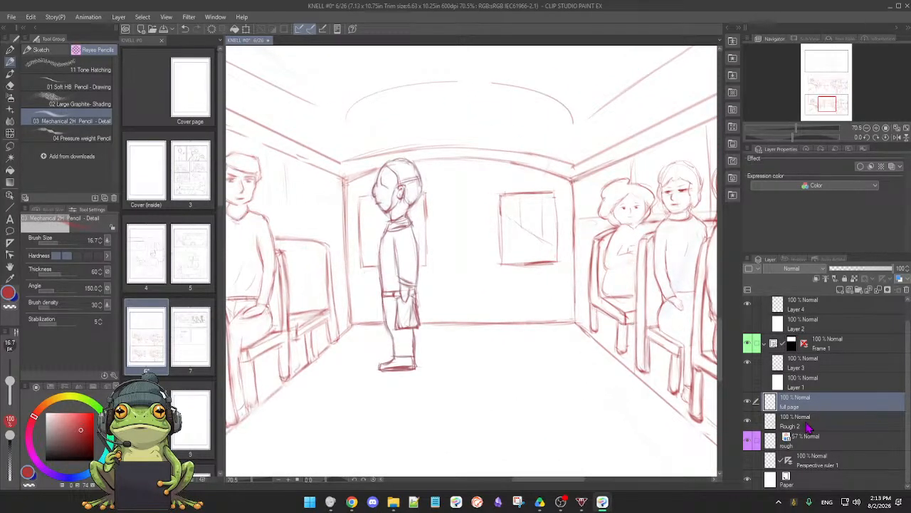
left_click(750, 403)
left_click(750, 403)
left_click(750, 403)
left_click(750, 403)
left_click(808, 426)
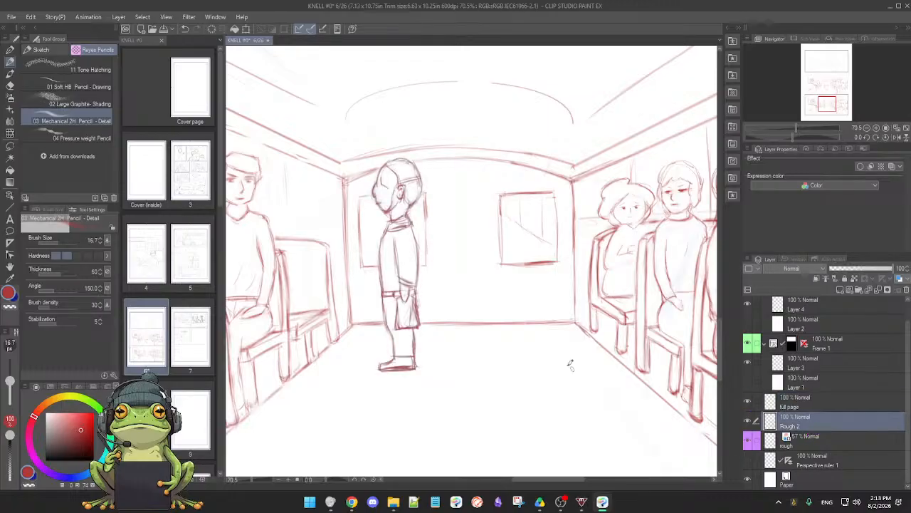
scroll(546, 350, "down", 1)
left_click_drag(470, 275, 487, 326)
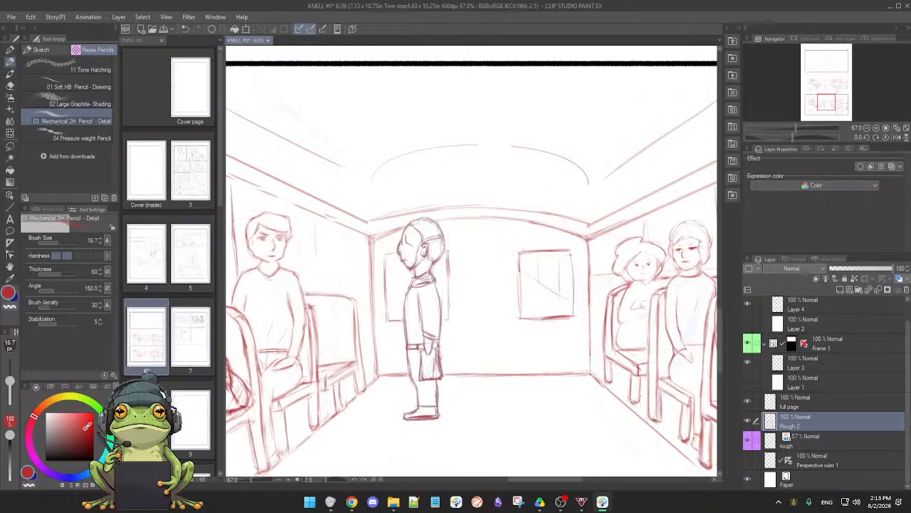
Sketch a tall door outline with a slightly arched top on the bus's rear wall, between the standing figure and the right-hand window
scroll(499, 328, "up", 2)
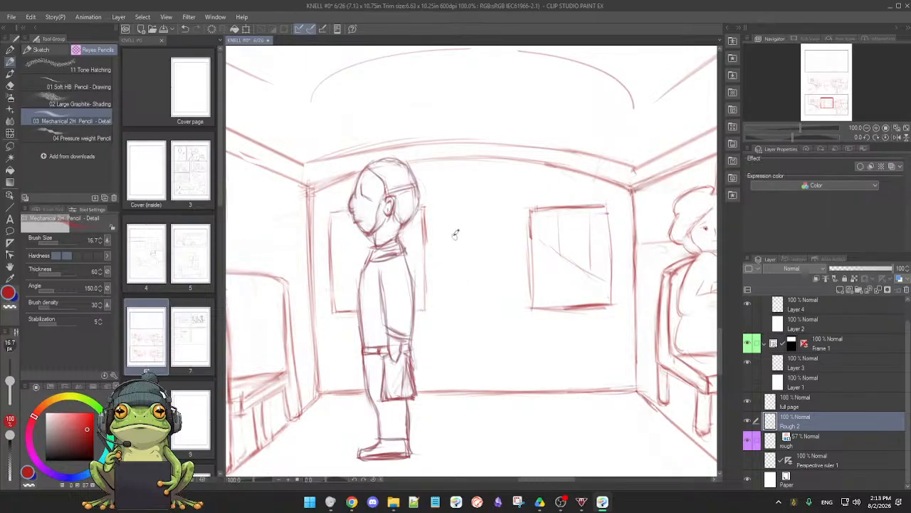
scroll(475, 221, "down", 1)
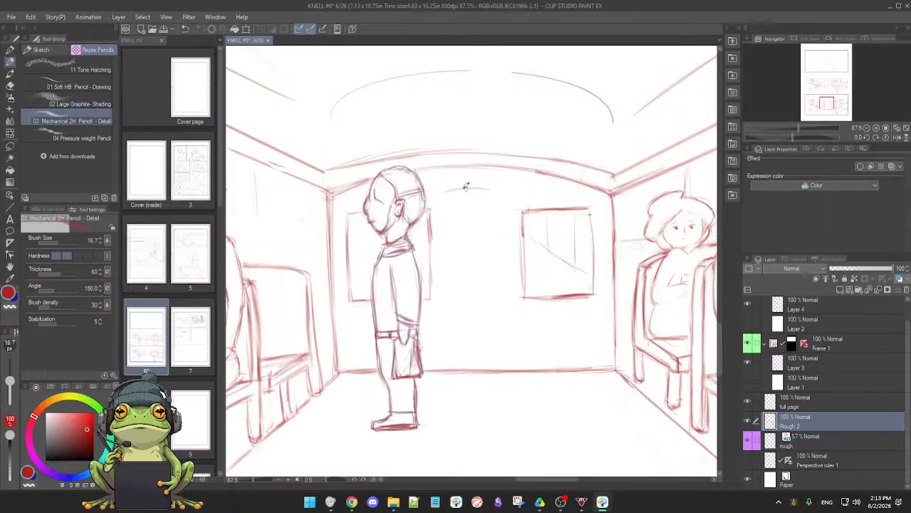
left_click_drag(443, 191, 498, 186)
mouse_move(601, 300)
left_mouse_down()
mouse_move(577, 346)
mouse_move(427, 391)
left_mouse_up()
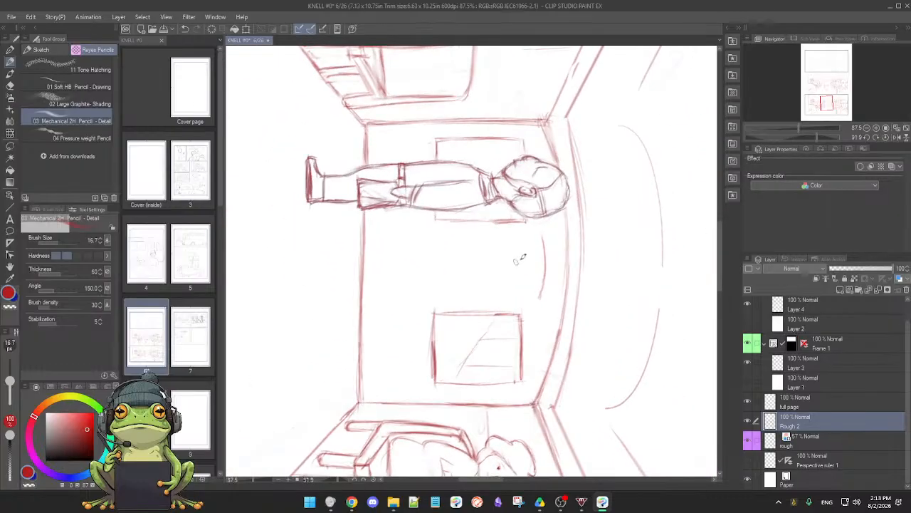
left_click_drag(366, 233, 541, 234)
left_click_drag(366, 292, 543, 294)
key("ctrl+z")
left_click_drag(383, 297, 536, 298)
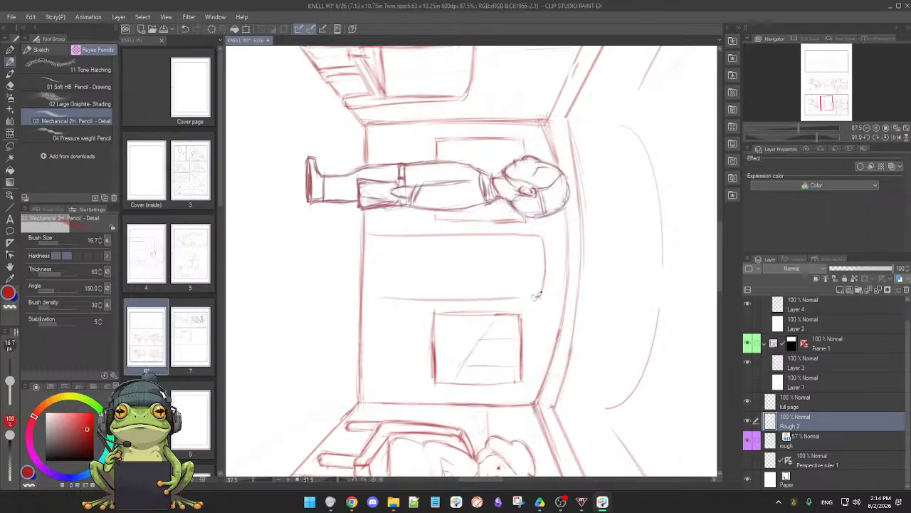
key("ctrl+z")
left_click_drag(369, 296, 524, 297)
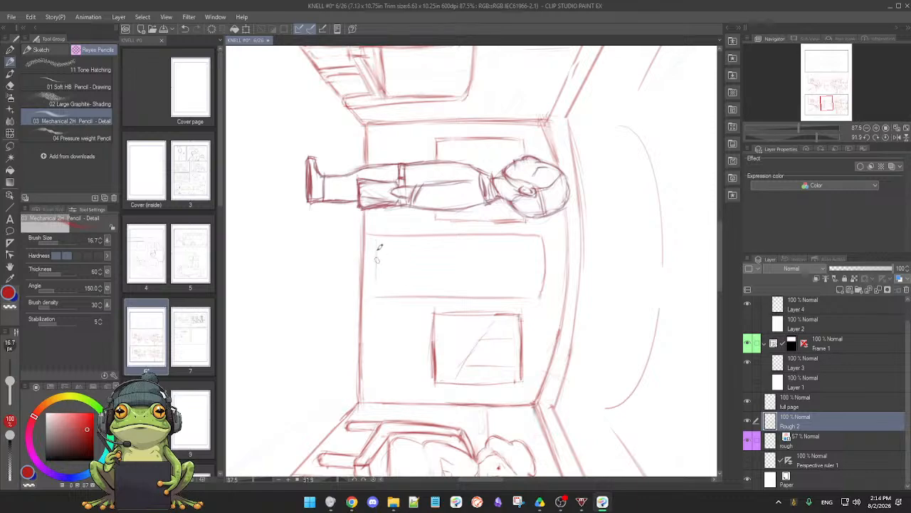
left_click_drag(378, 236, 381, 297)
Draw the horizontal edges of an upper and a lower inset panel inside the door, plus the upper panel's left edge
left_click_drag(463, 351, 503, 314)
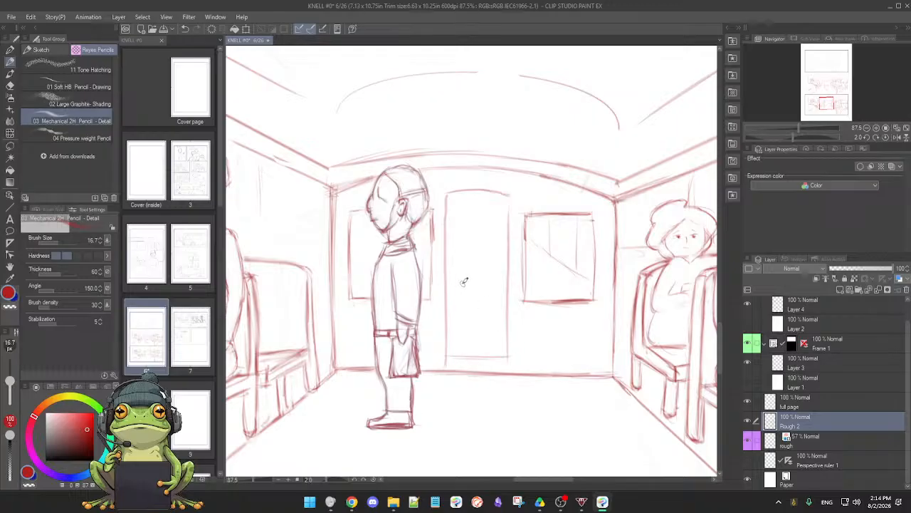
left_click_drag(453, 204, 451, 263)
left_click_drag(455, 202, 510, 204)
key("ctrl+z")
left_click_drag(455, 202, 508, 203)
left_click_drag(455, 257, 509, 257)
left_click_drag(451, 299, 510, 300)
left_click_drag(455, 348, 495, 347)
Close both inset door panels by drawing the lower panel's two side edges and the upper panel's right edge
mouse_move(581, 351)
left_mouse_down()
mouse_move(434, 407)
mouse_move(408, 389)
left_mouse_up()
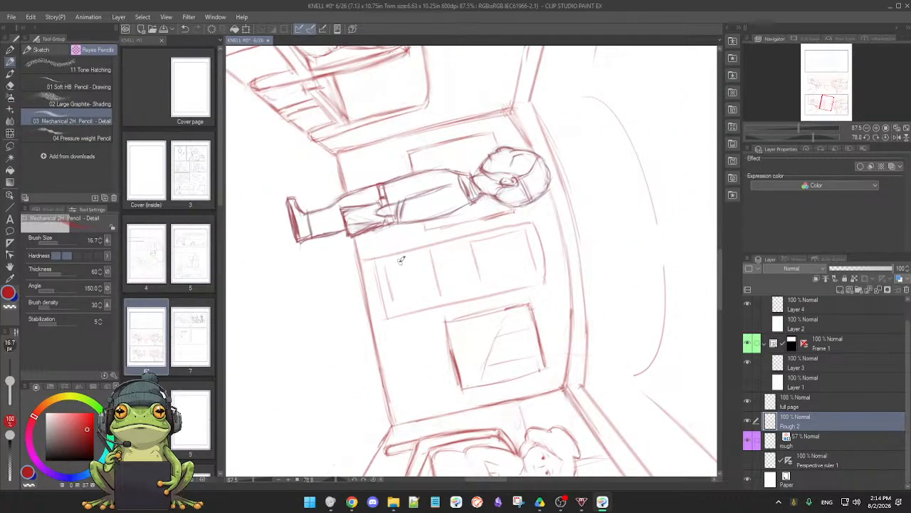
key("ctrl+z")
left_click_drag(384, 264, 431, 253)
left_click_drag(390, 302, 439, 292)
left_click_drag(498, 287, 538, 280)
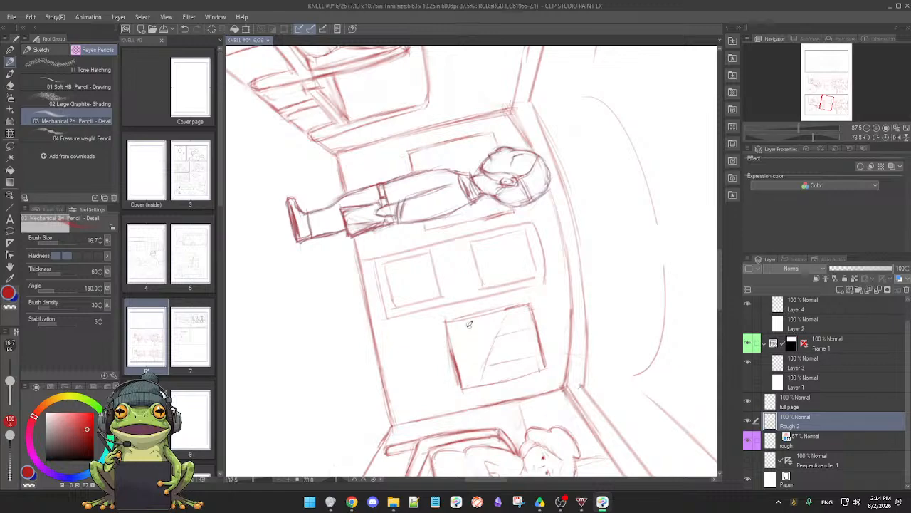
key("r")
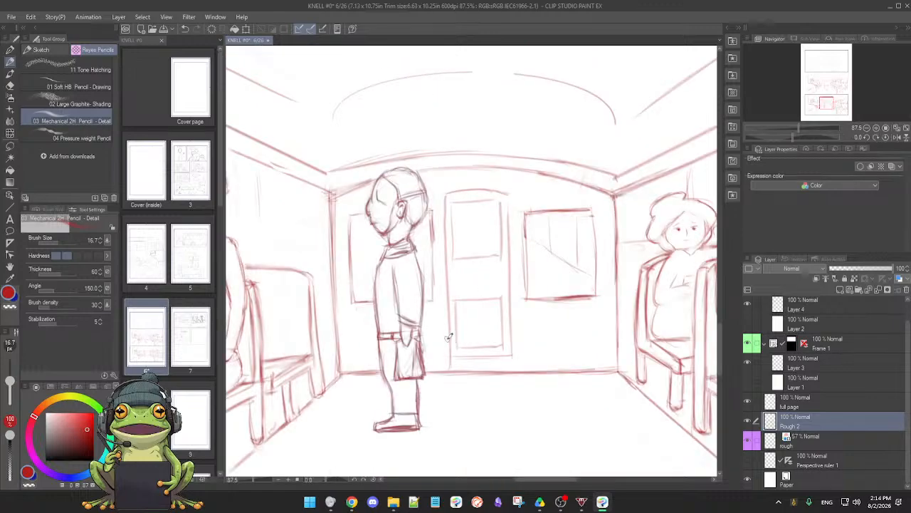
Retrace the right part of the ceiling arch above the door and soften its overlapping sketch lines
left_click_drag(547, 342, 508, 350)
scroll(507, 350, "up", 4)
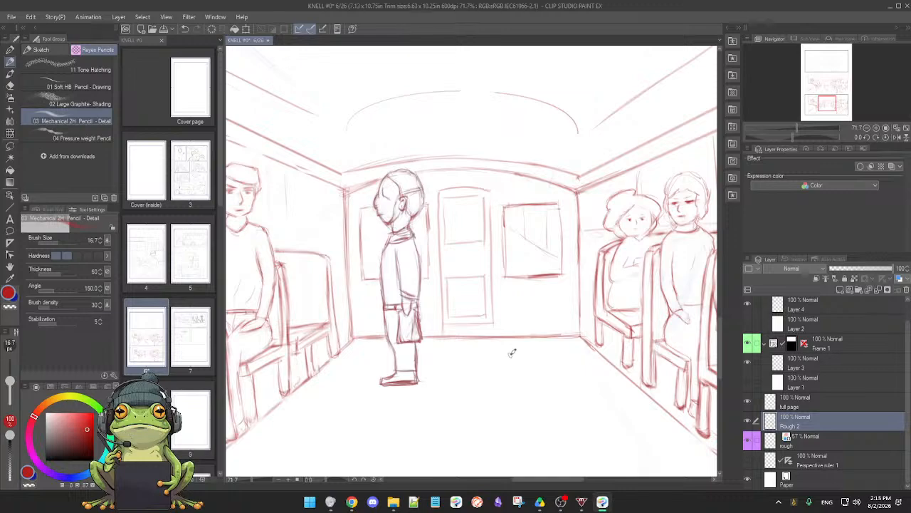
scroll(490, 377, "down", 3)
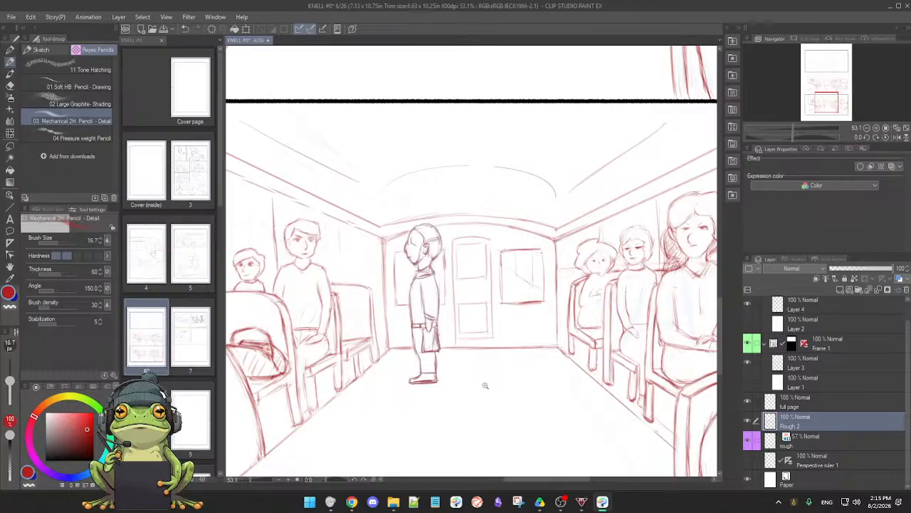
scroll(485, 385, "down", 2)
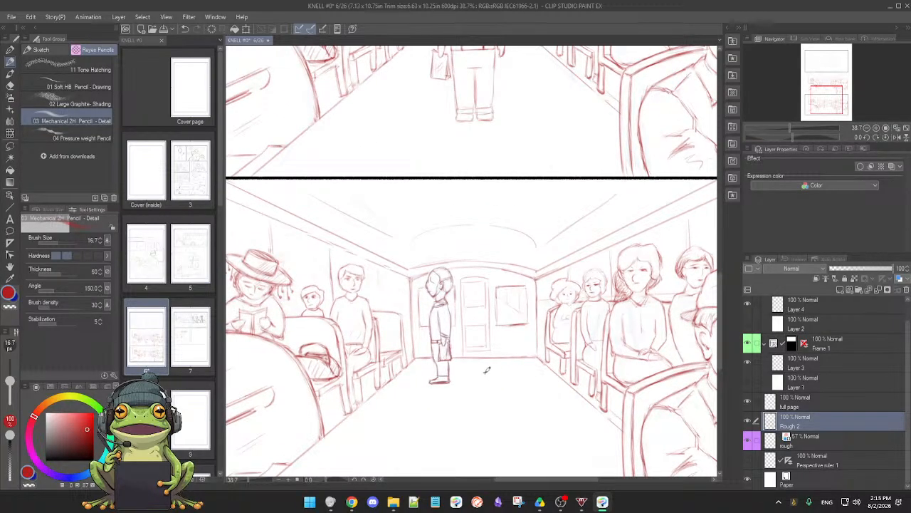
scroll(491, 378, "up", 4)
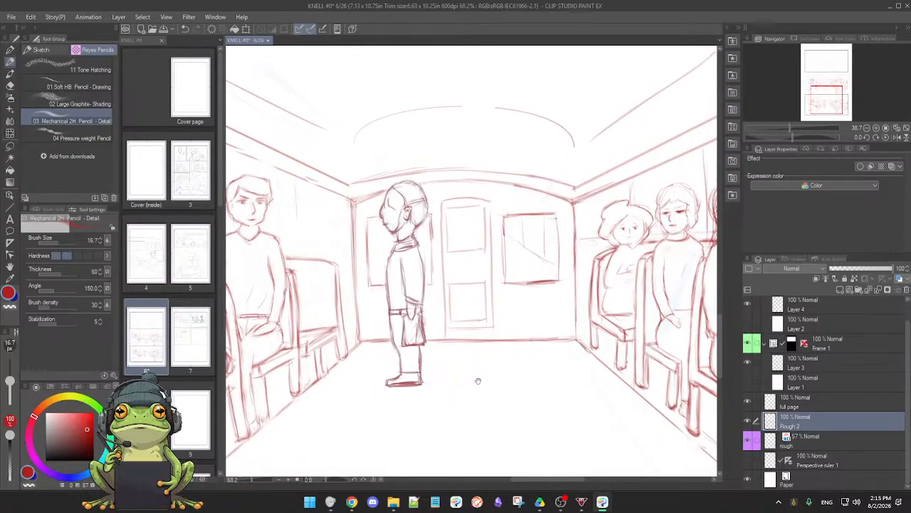
left_click_drag(478, 380, 524, 402)
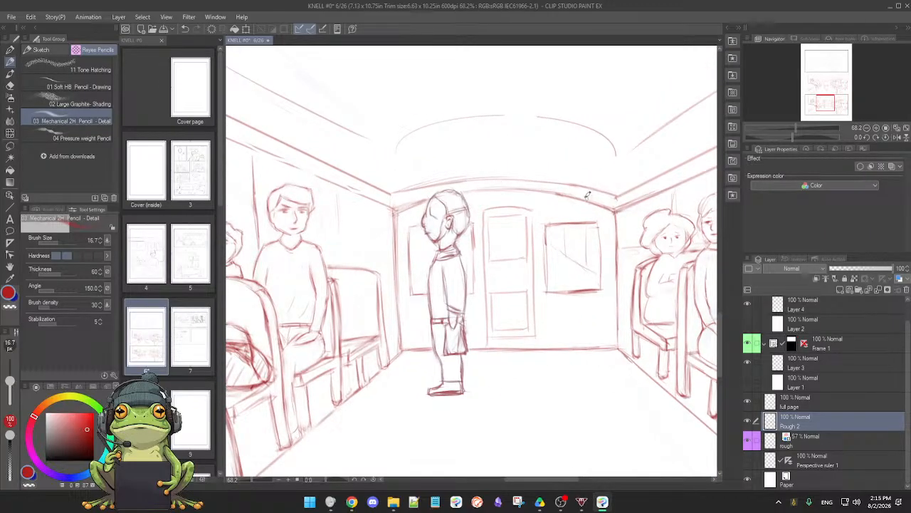
mouse_move(536, 188)
left_mouse_down()
mouse_move(617, 206)
mouse_move(562, 195)
left_mouse_up()
key("e")
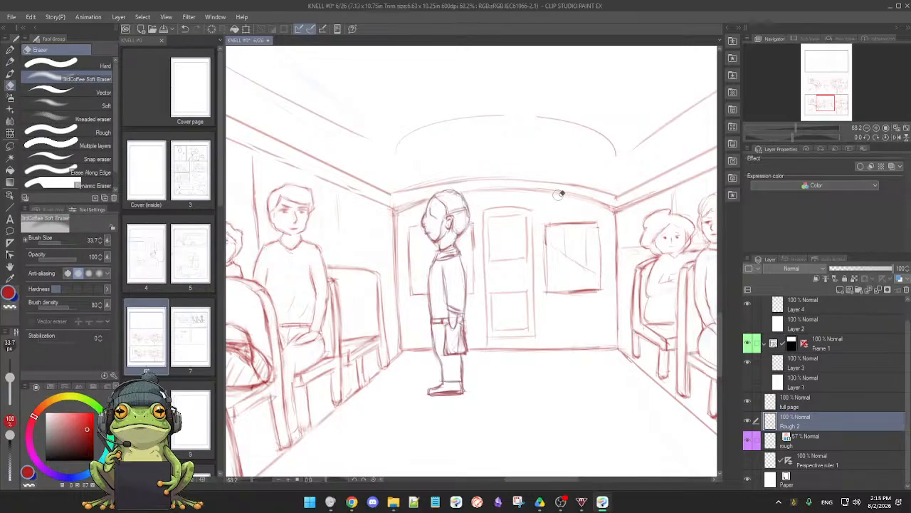
key("p")
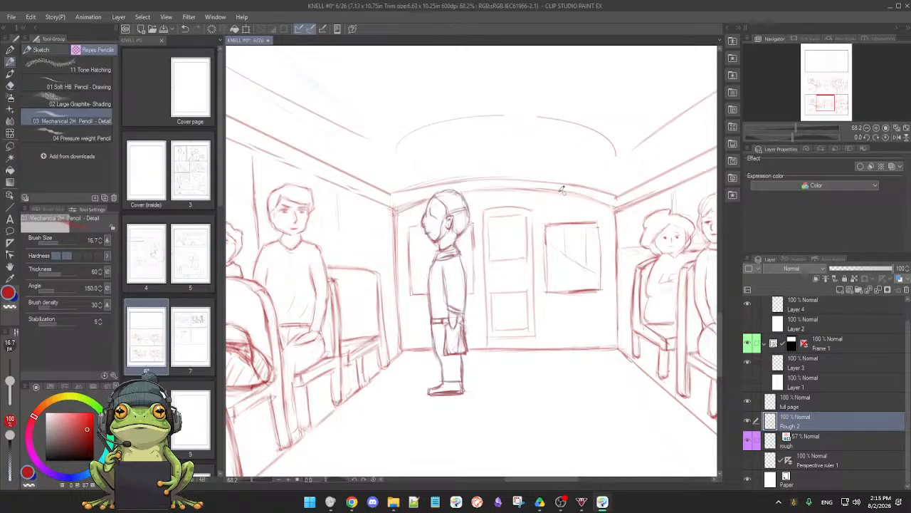
Erase the stray lines around the ceiling arch near the figure's head and at the rear wall's upper corners
key("e")
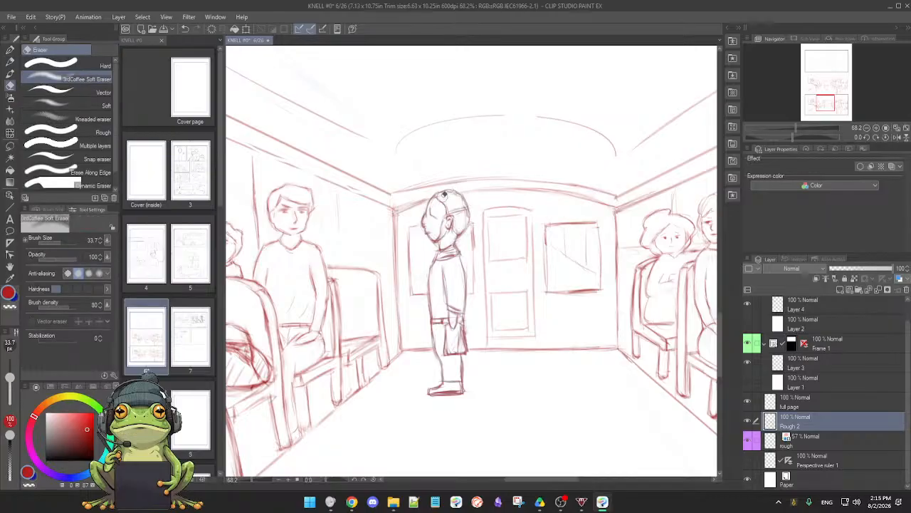
key("p")
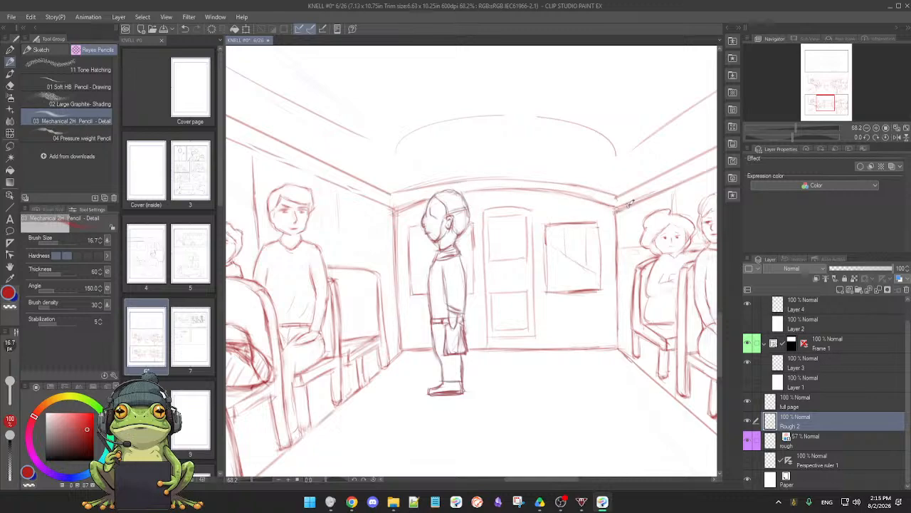
key("e")
left_click_drag(619, 201, 617, 197)
key("p")
key("e")
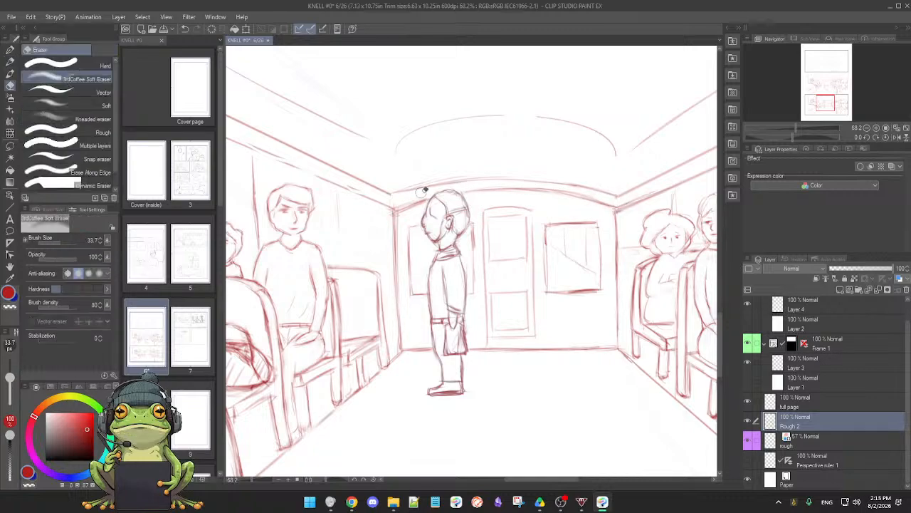
key("p")
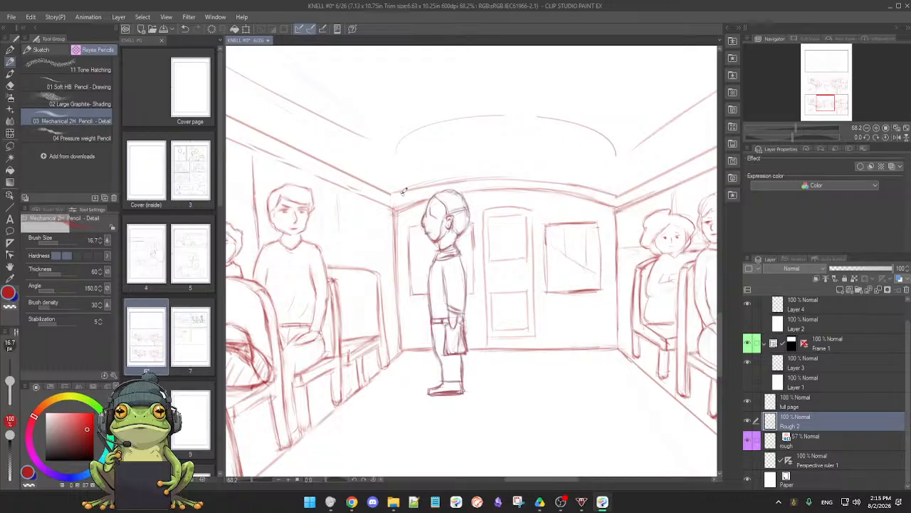
Redraw the upper line of the ceiling arch from the rear wall's left corner to above the door, and clean up that corner
mouse_move(395, 193)
left_mouse_down()
mouse_move(462, 178)
mouse_move(547, 177)
left_mouse_up()
left_click_drag(476, 179, 557, 178)
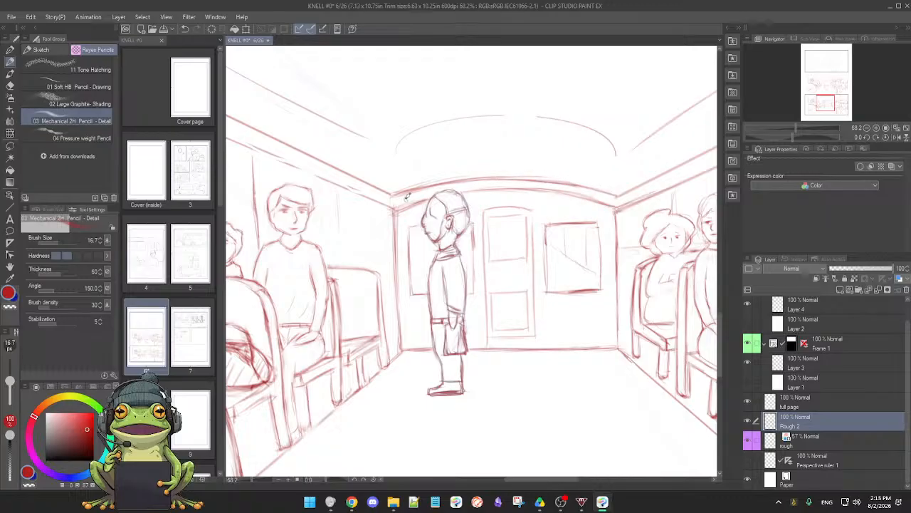
key("e")
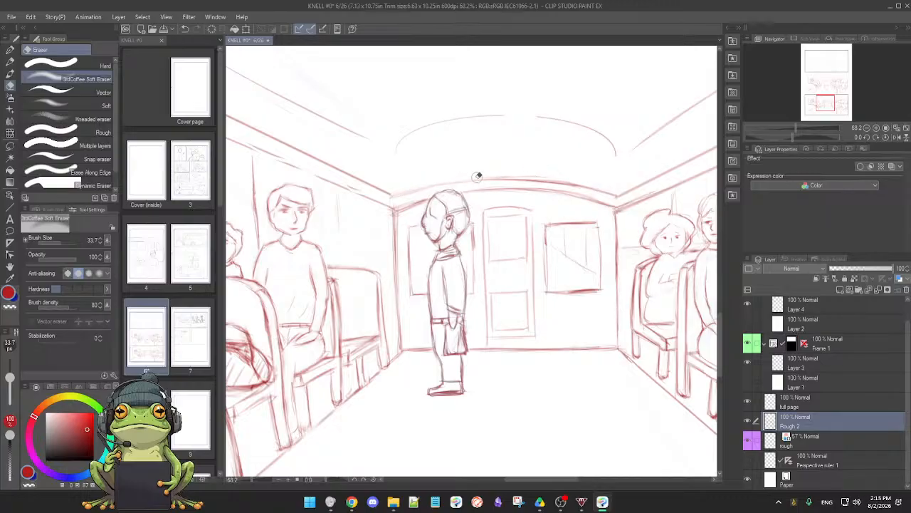
key("p")
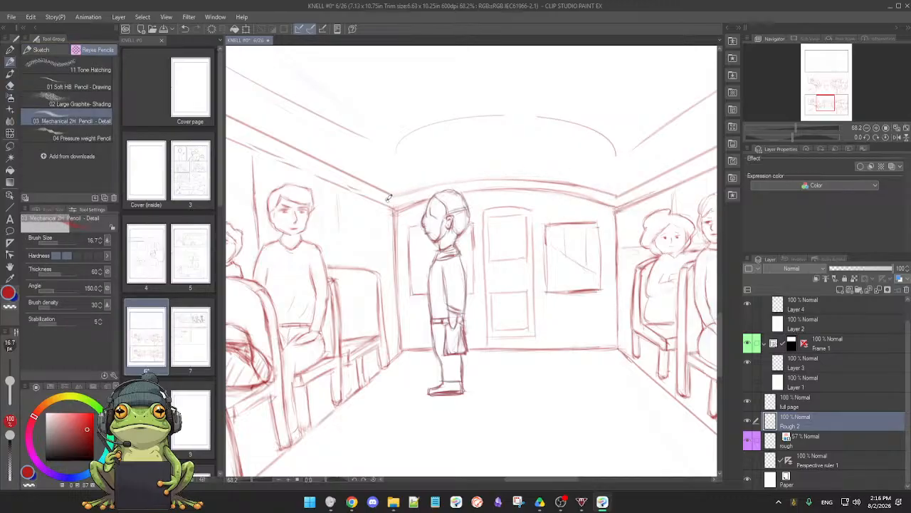
left_click_drag(401, 195, 527, 178)
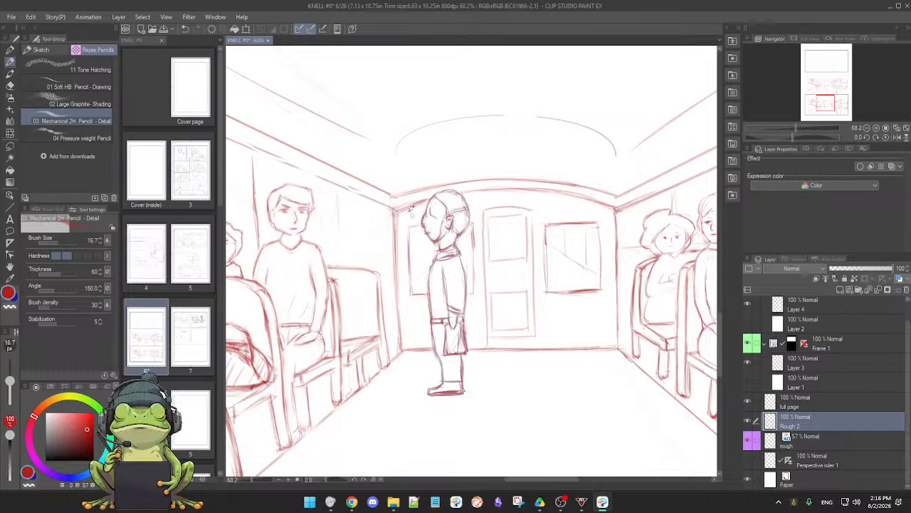
key("e")
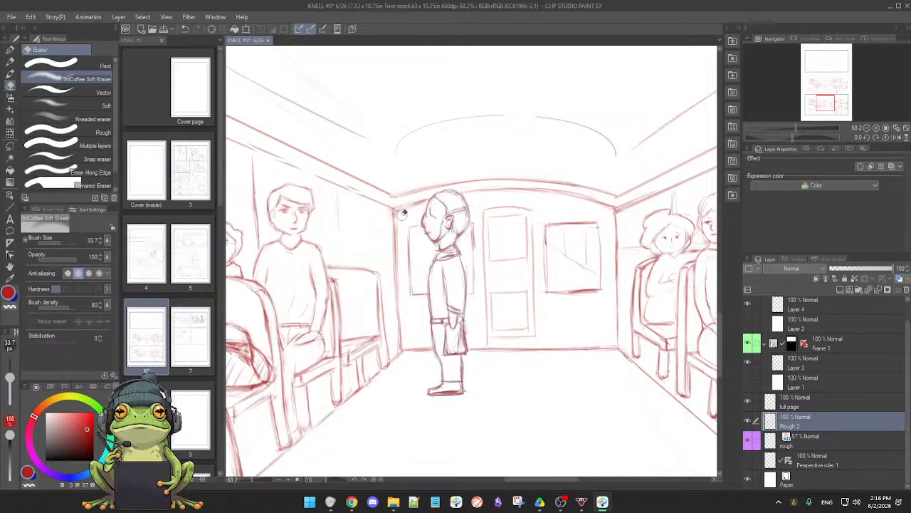
key("p")
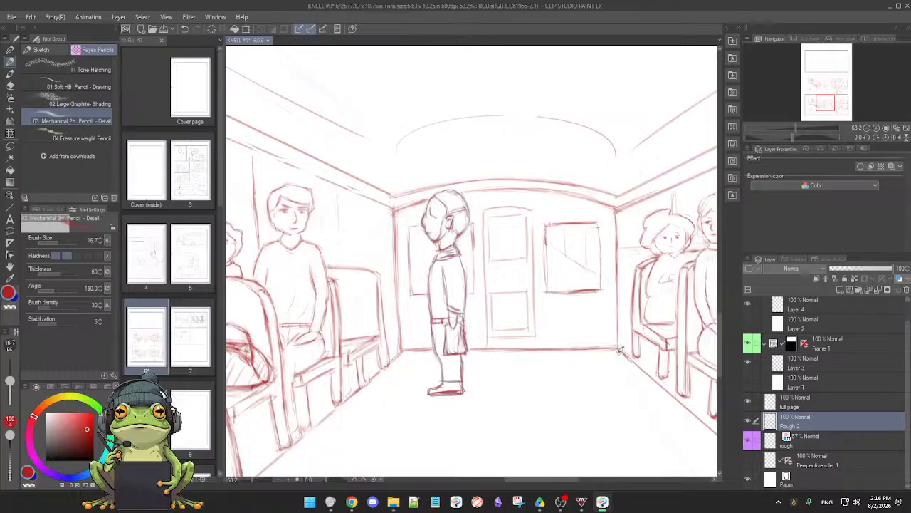
Erase the sketch lines overrunning the left end of the border between the two bus-interior panels
scroll(598, 368, "down", 4)
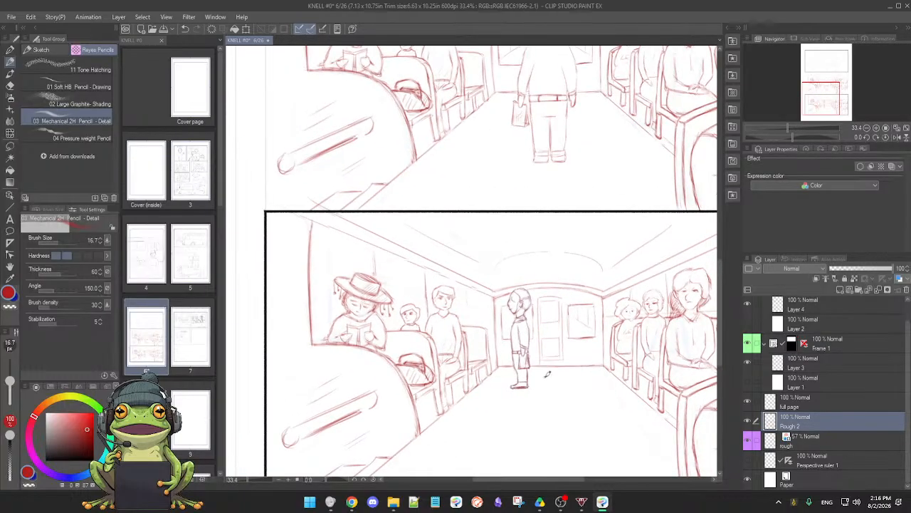
mouse_move(565, 380)
left_mouse_down()
mouse_move(531, 375)
mouse_move(507, 400)
left_mouse_up()
scroll(525, 375, "down", 1)
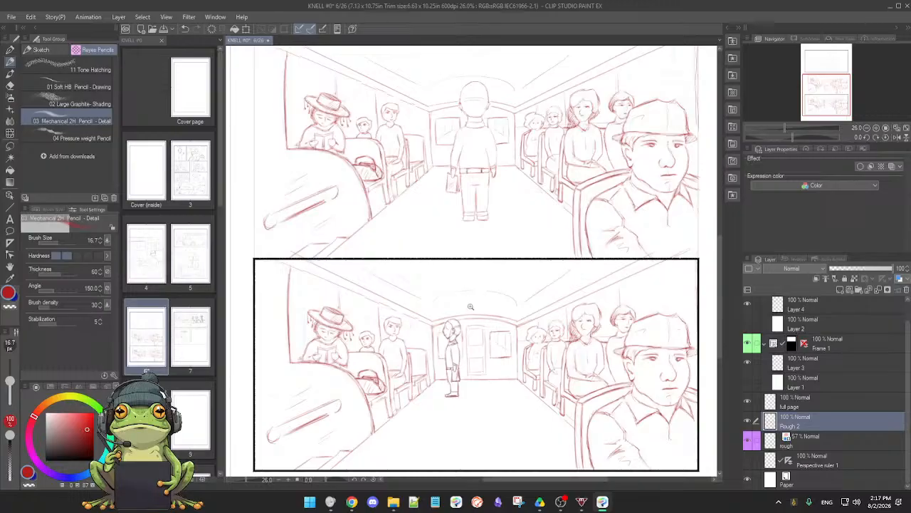
left_click_drag(473, 305, 534, 309)
key("e")
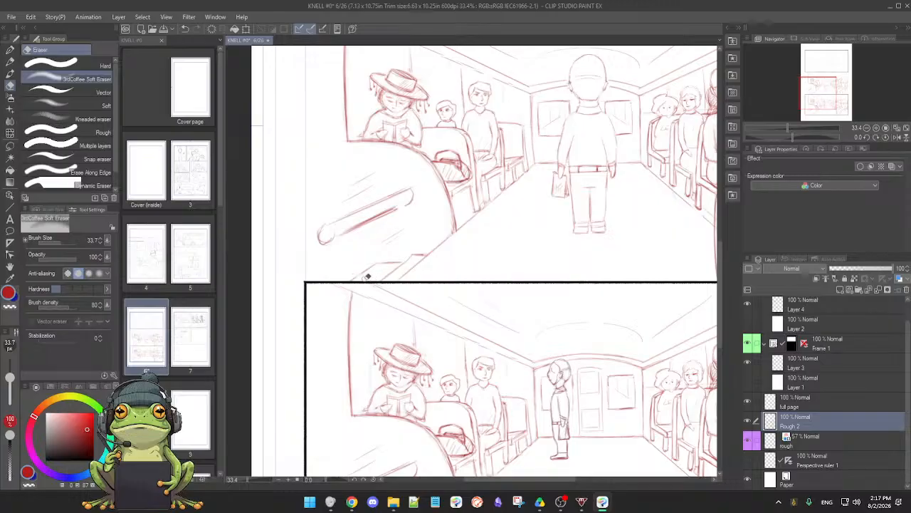
key("p")
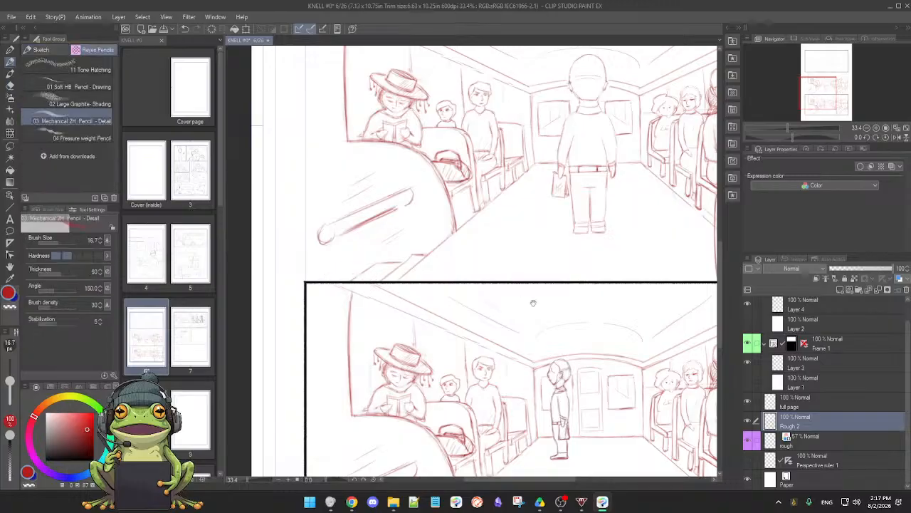
Erase the sketch lines overrunning the bottom panel's frame around its upper-right corner
left_click_drag(534, 301, 390, 293)
key("e")
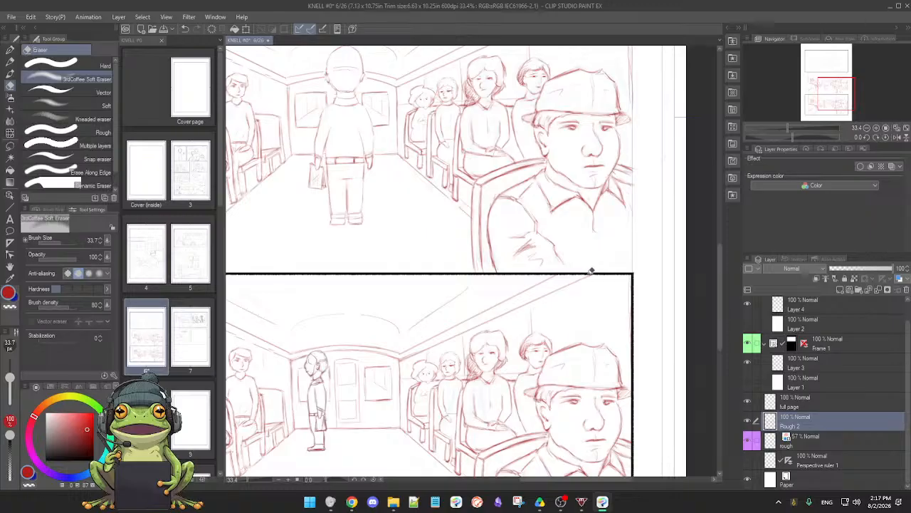
key("p")
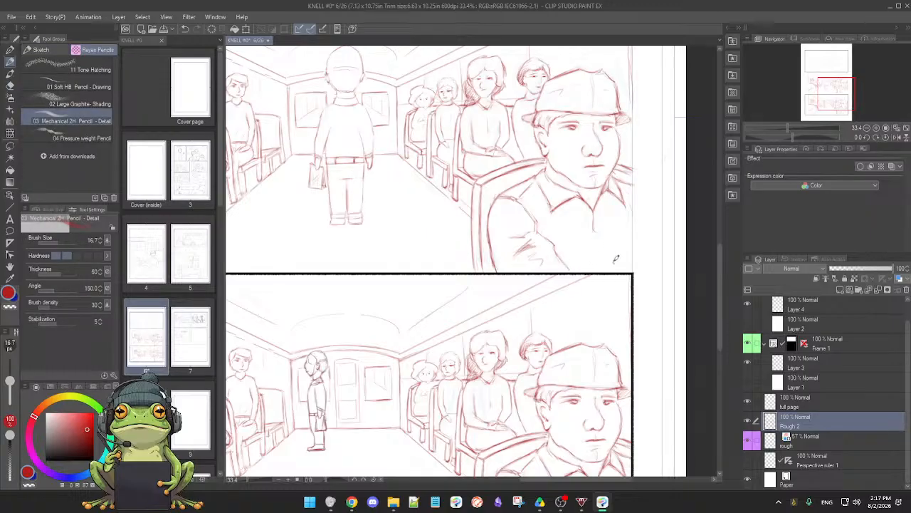
key("e")
left_click_drag(630, 283, 631, 320)
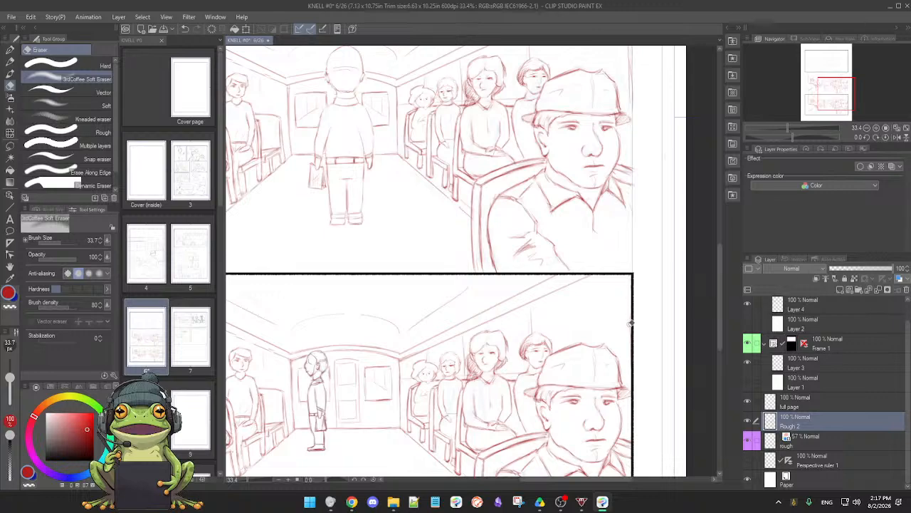
key("p")
left_click_drag(431, 275, 498, 299)
scroll(468, 287, "down", 3)
scroll(468, 286, "up", 2)
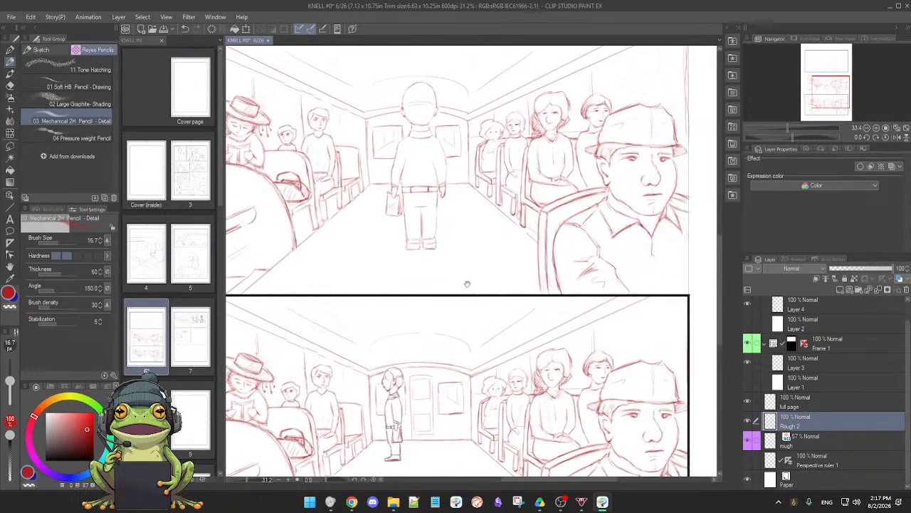
left_click_drag(412, 271, 500, 280)
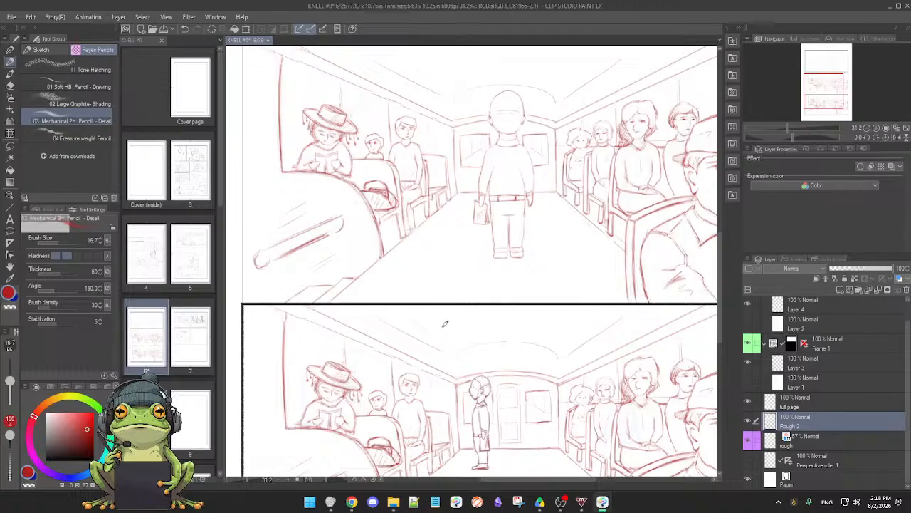
Draw a horizontal push bar across the middle of the rear door, between its two panels, and clean up the bar's ends
left_click_drag(461, 324, 444, 223)
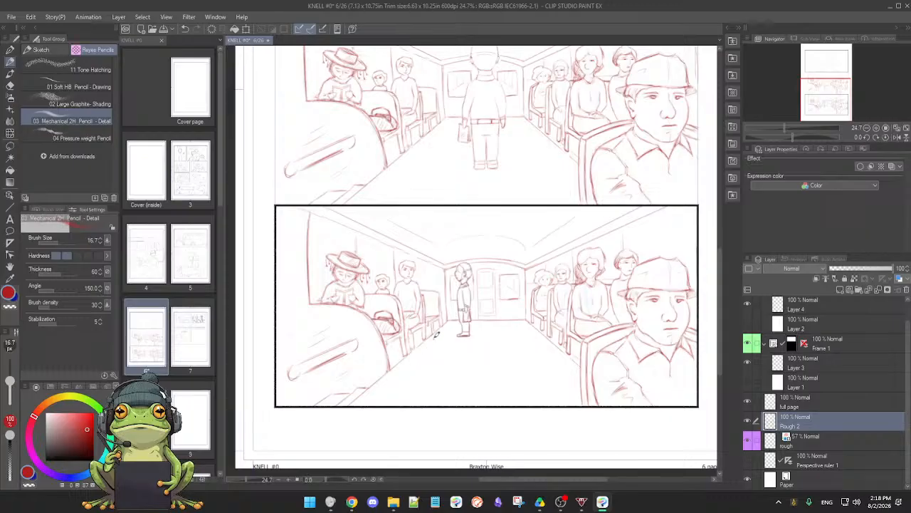
scroll(461, 335, "up", 2)
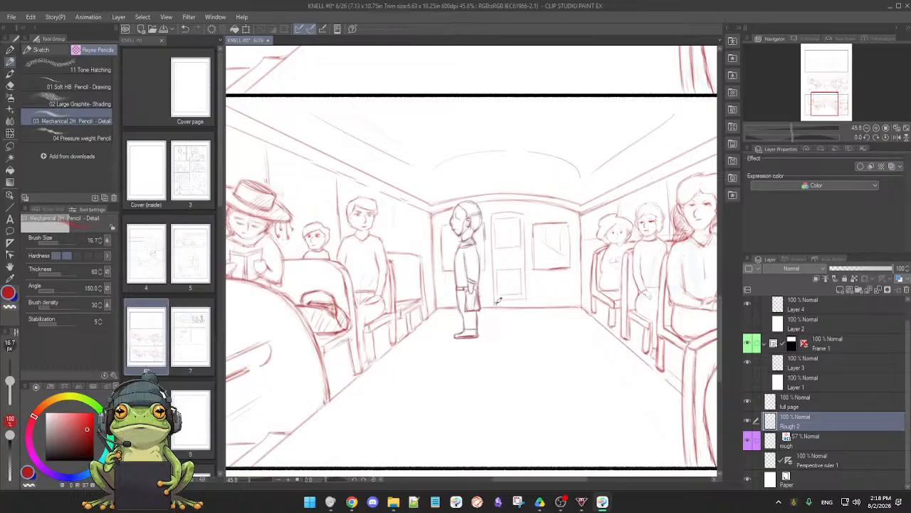
key("e")
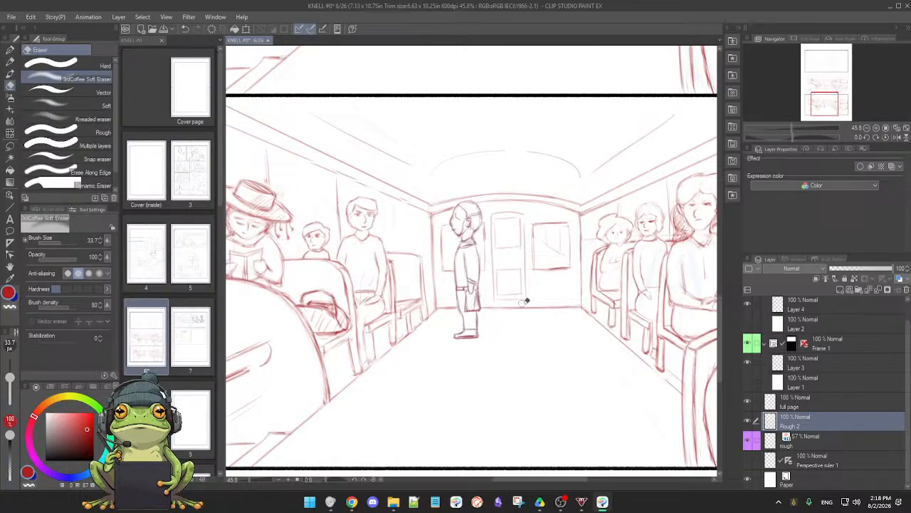
key("p")
scroll(535, 317, "up", 3)
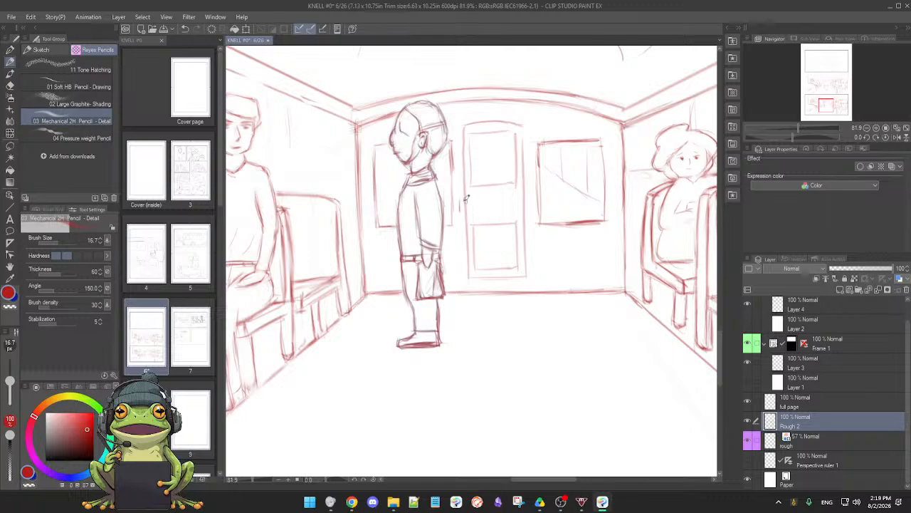
left_click_drag(454, 201, 528, 196)
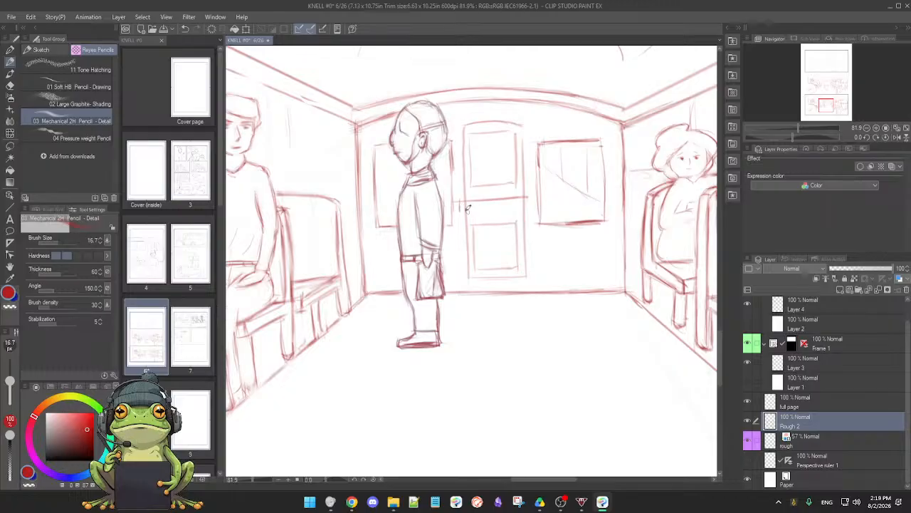
left_click_drag(463, 211, 530, 208)
left_click_drag(529, 199, 528, 208)
key("e")
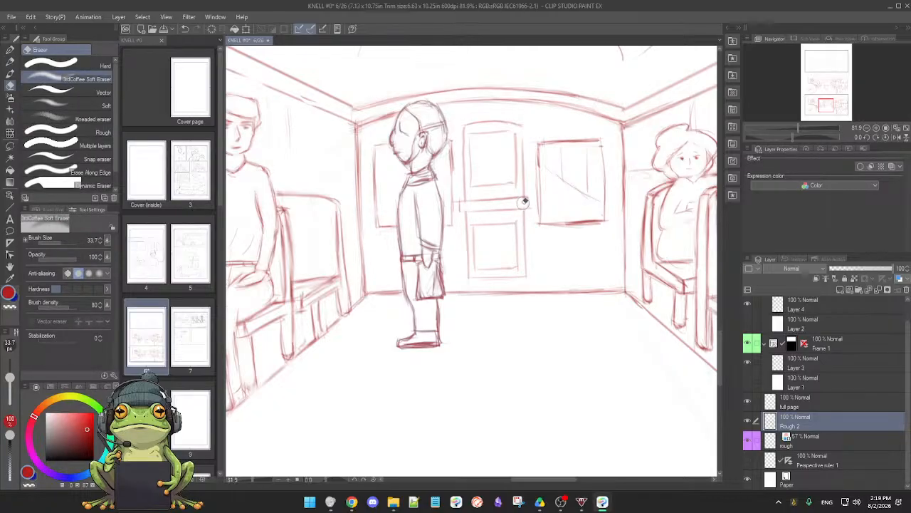
key("p")
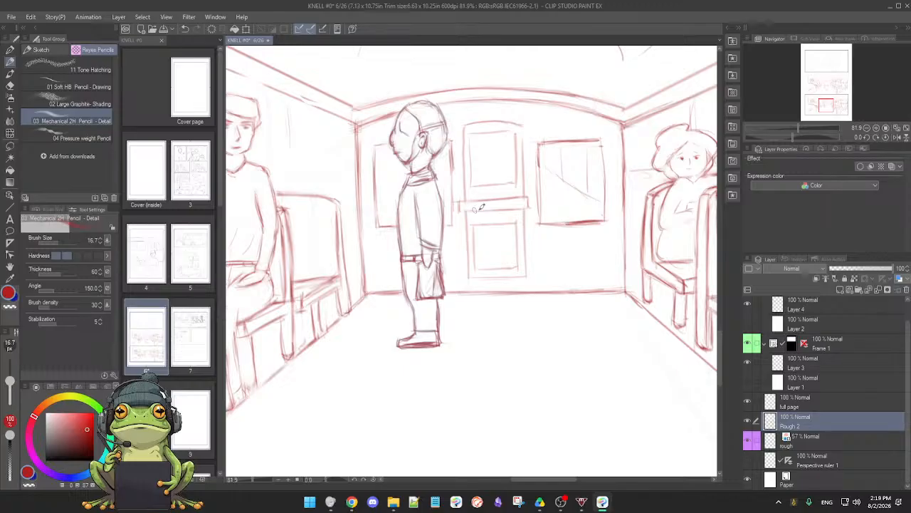
left_click_drag(463, 204, 525, 204)
Lighten the lower edge of the window beside the rear door and retouch the rear wall's floor line beneath it
key("e")
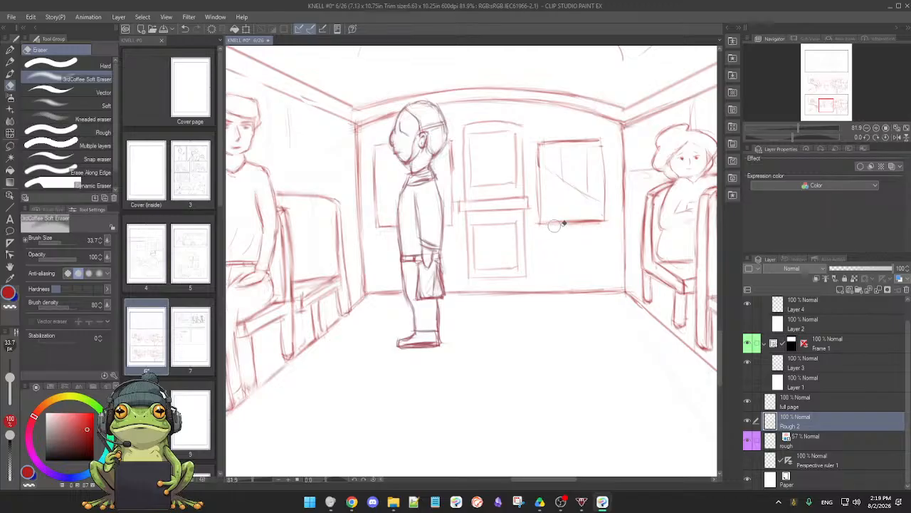
key("p")
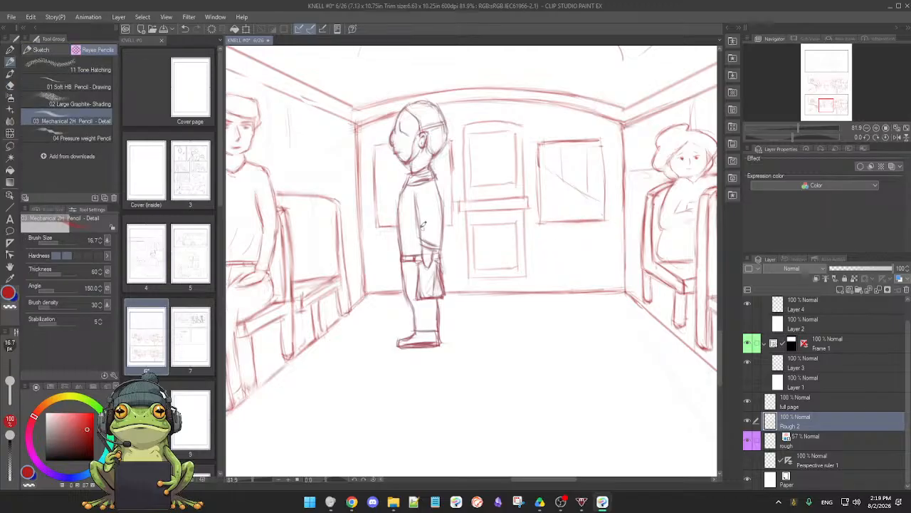
left_click_drag(579, 289, 580, 287)
double_click(581, 292)
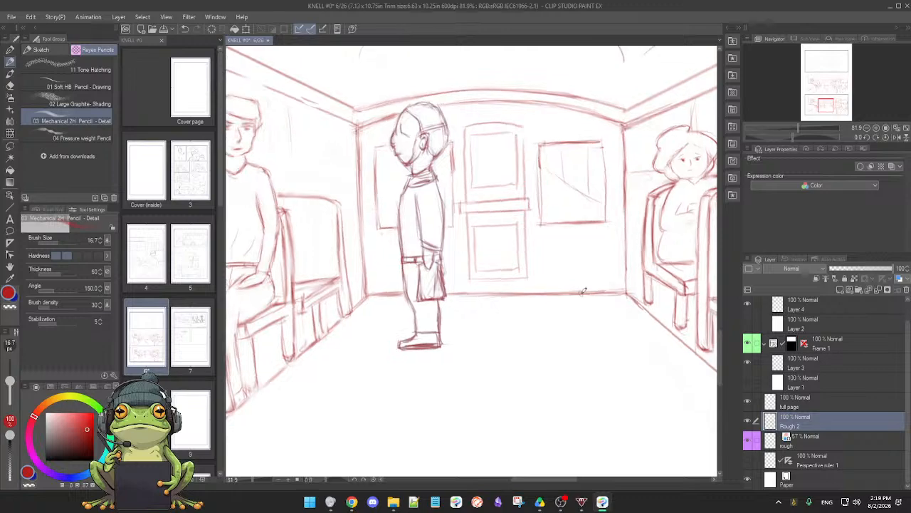
Clean up the rear wall's floor line at both corners and around the standing figure's legs, alternating erasing and pencil retouching
scroll(581, 303, "down", 3)
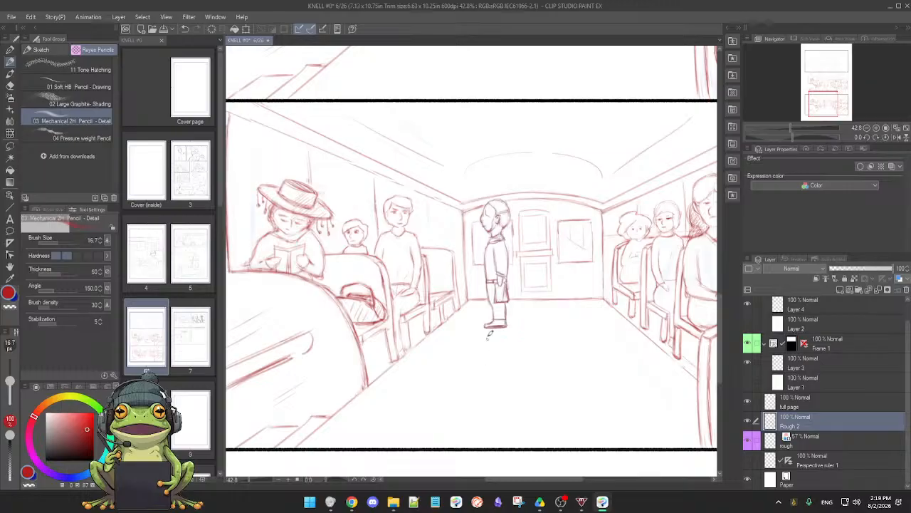
mouse_move(518, 331)
left_mouse_down()
mouse_move(546, 319)
mouse_move(499, 322)
left_mouse_up()
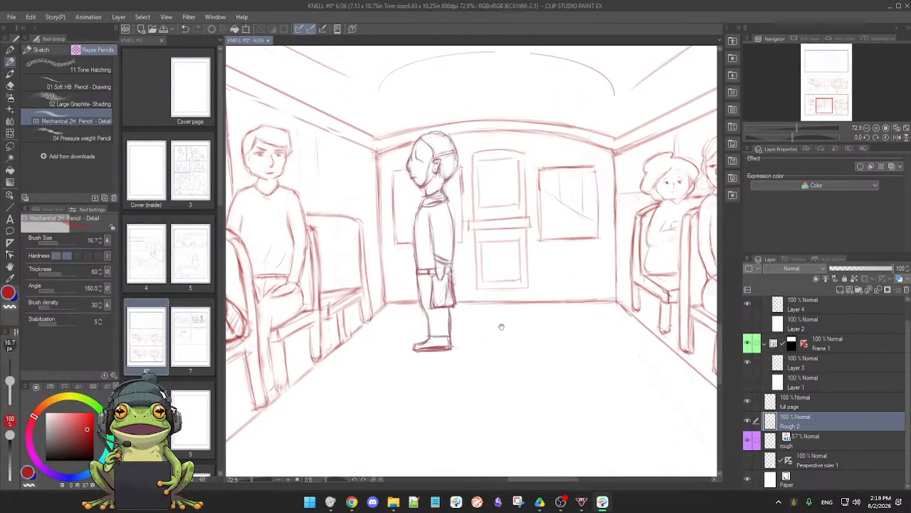
key("e")
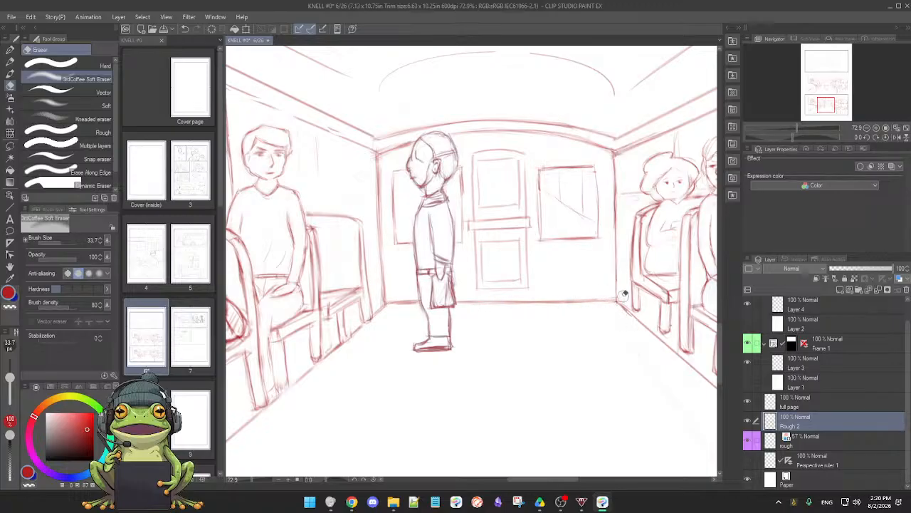
key("p")
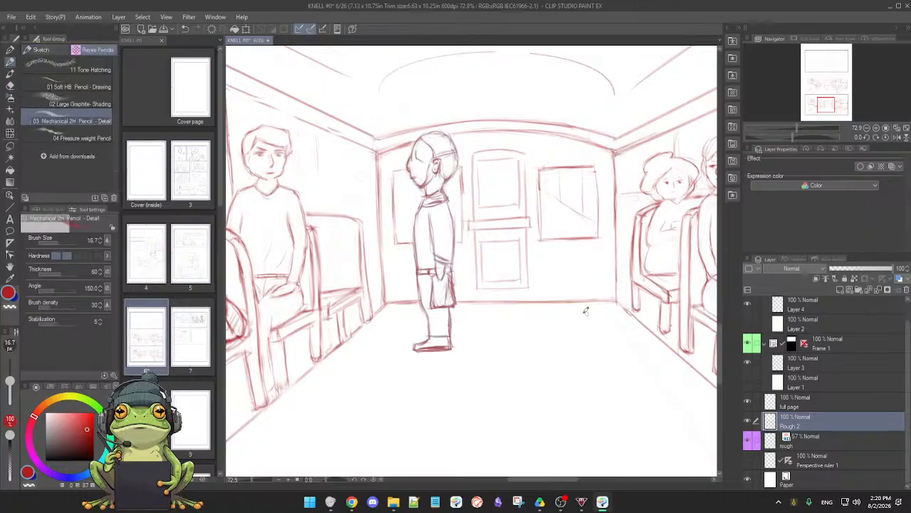
key("e")
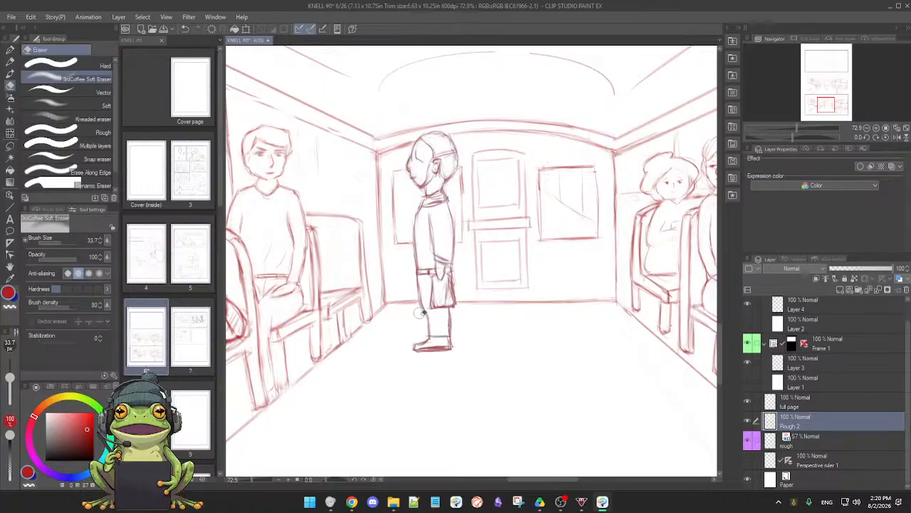
key("p")
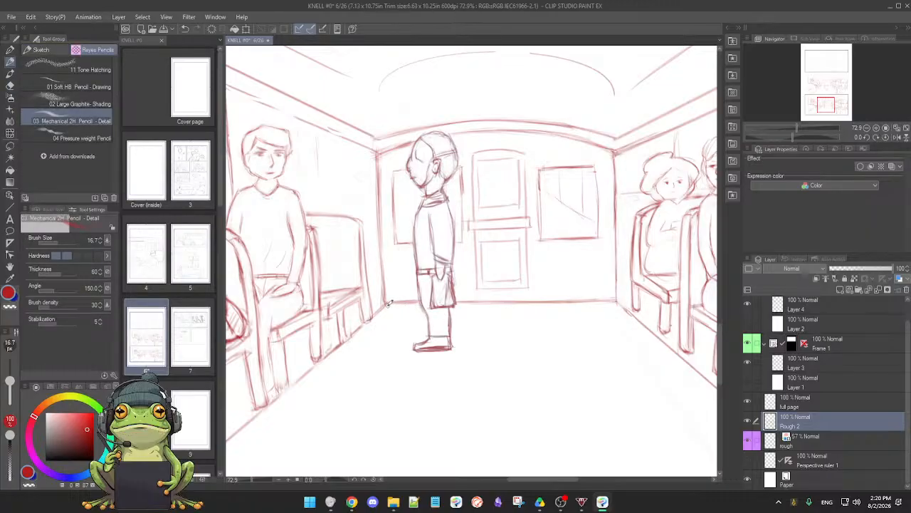
key("e")
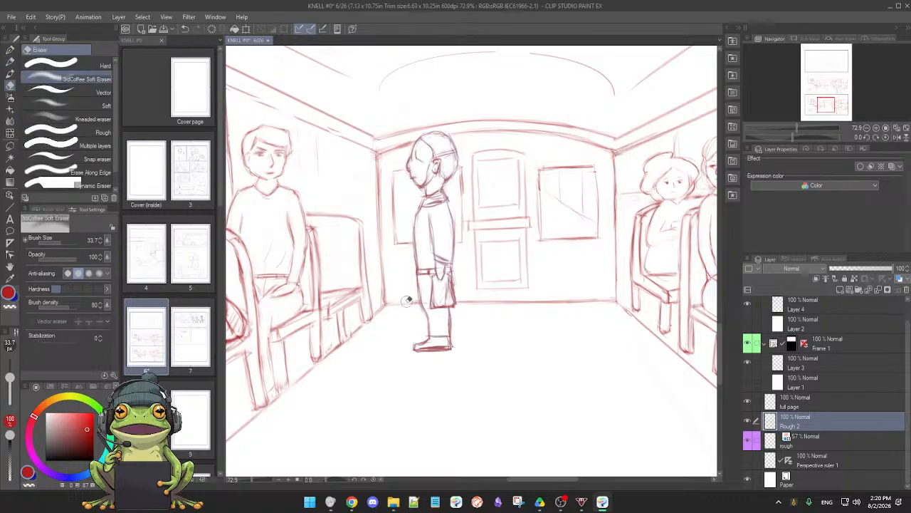
key("p")
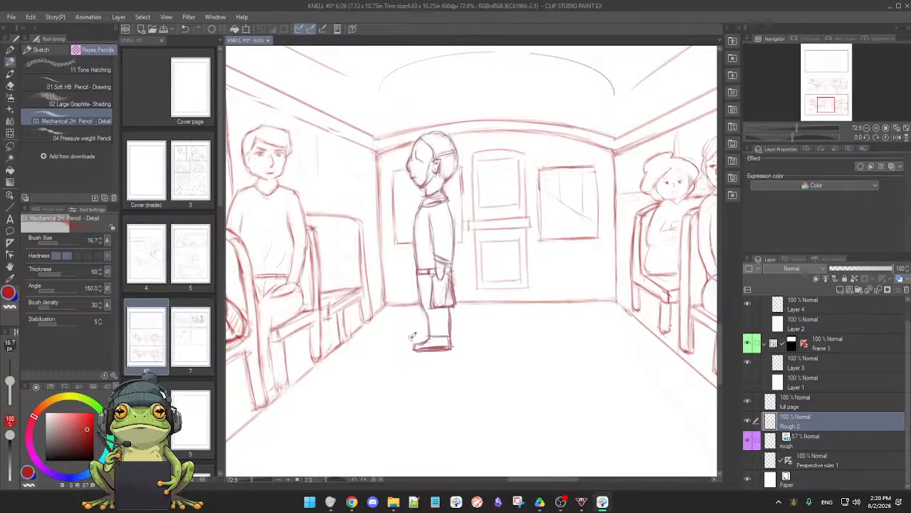
scroll(422, 335, "up", 3)
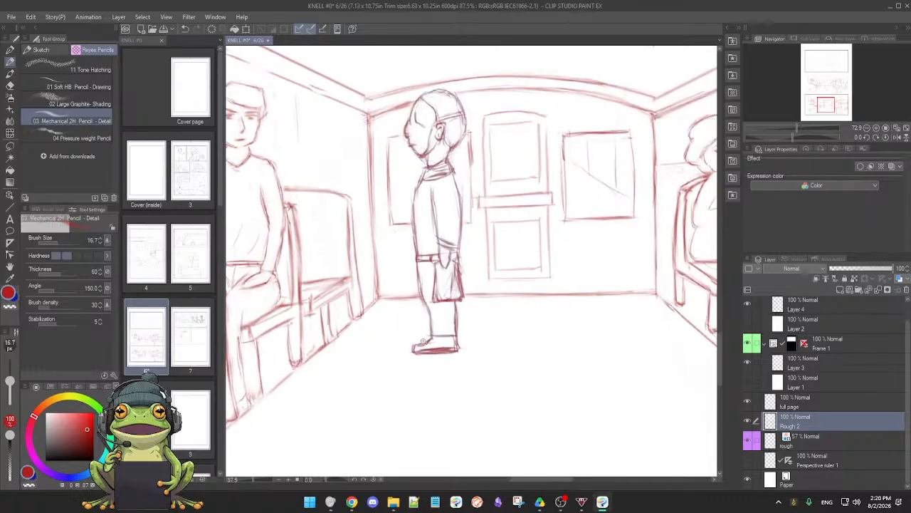
left_click_drag(440, 299, 450, 371)
key("e")
mouse_move(429, 254)
left_mouse_down()
mouse_move(439, 280)
mouse_move(437, 253)
mouse_move(426, 272)
left_mouse_up()
key("p")
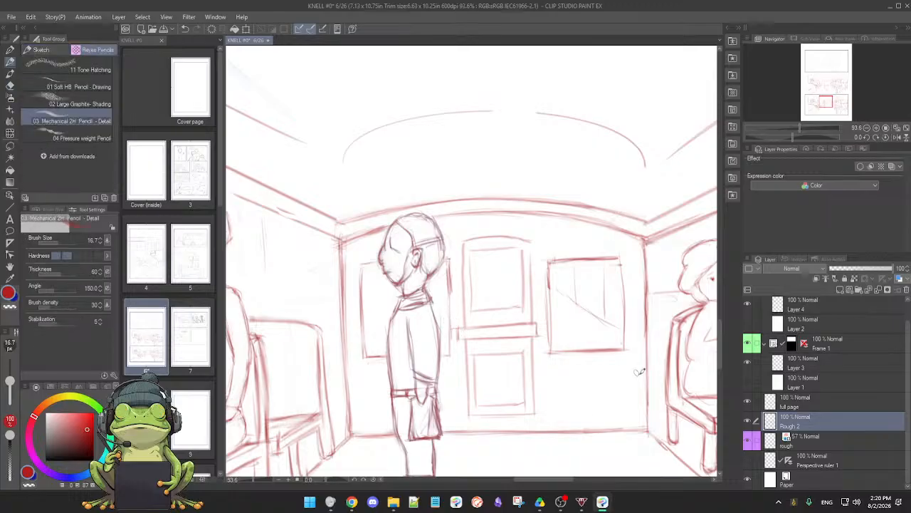
Review both bus-interior panels, toggling the Rough 2 and full page layers' visibility to check what each one contains
mouse_move(646, 407)
left_mouse_down()
mouse_move(617, 390)
mouse_move(616, 367)
left_mouse_up()
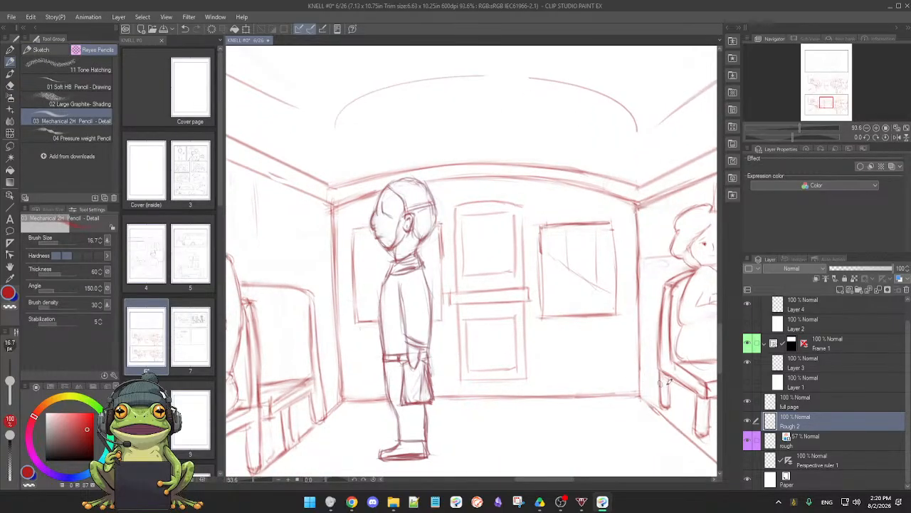
left_click(748, 436)
left_click(748, 427)
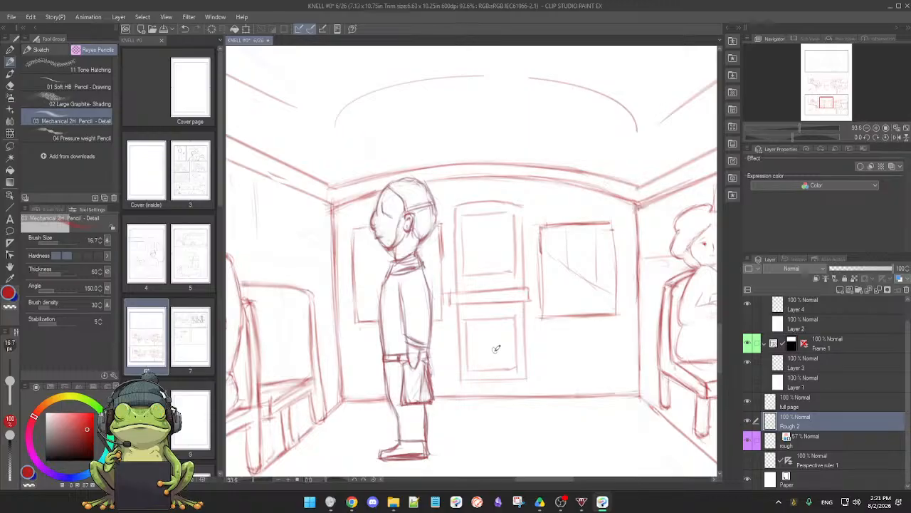
scroll(469, 349, "down", 3)
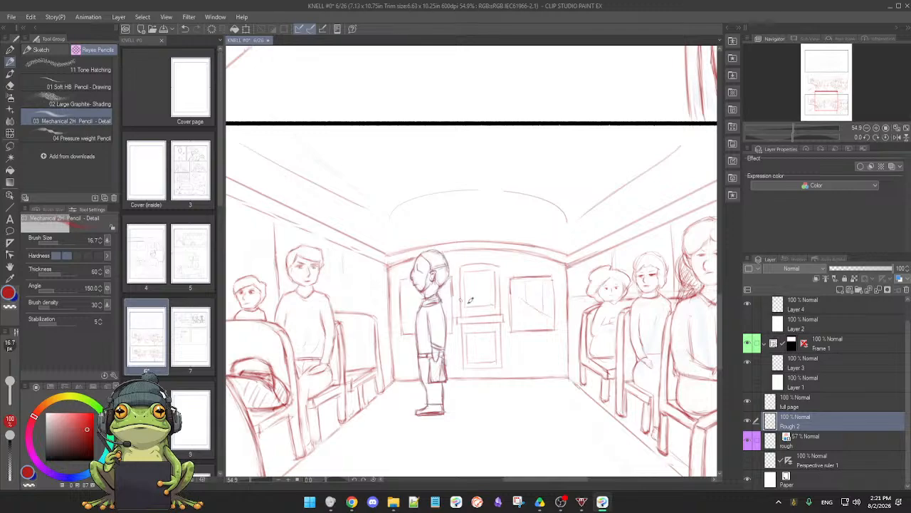
scroll(488, 324, "down", 3)
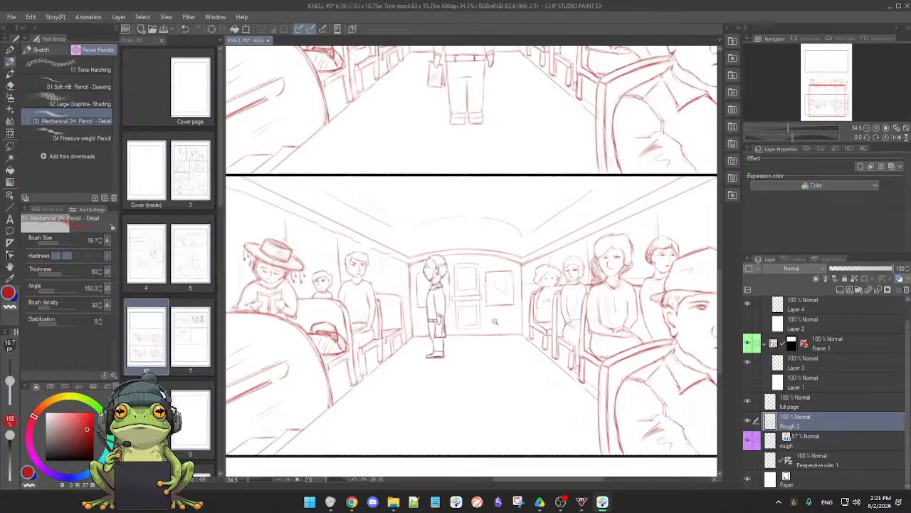
scroll(494, 320, "down", 3)
left_click_drag(491, 253, 476, 352)
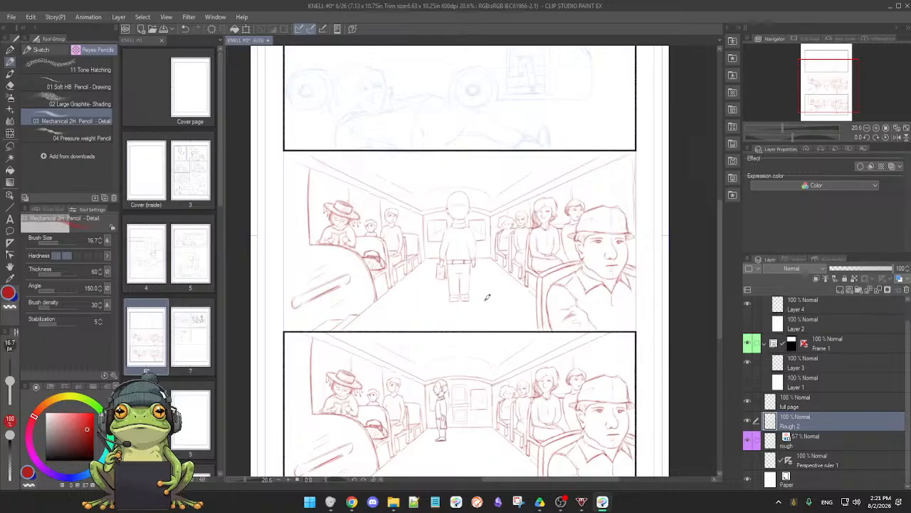
scroll(485, 302, "up", 1)
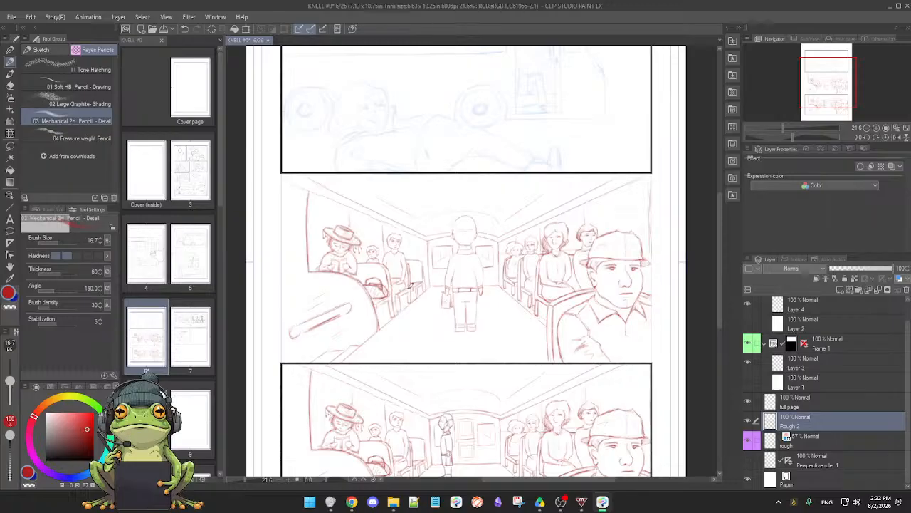
left_click(747, 422)
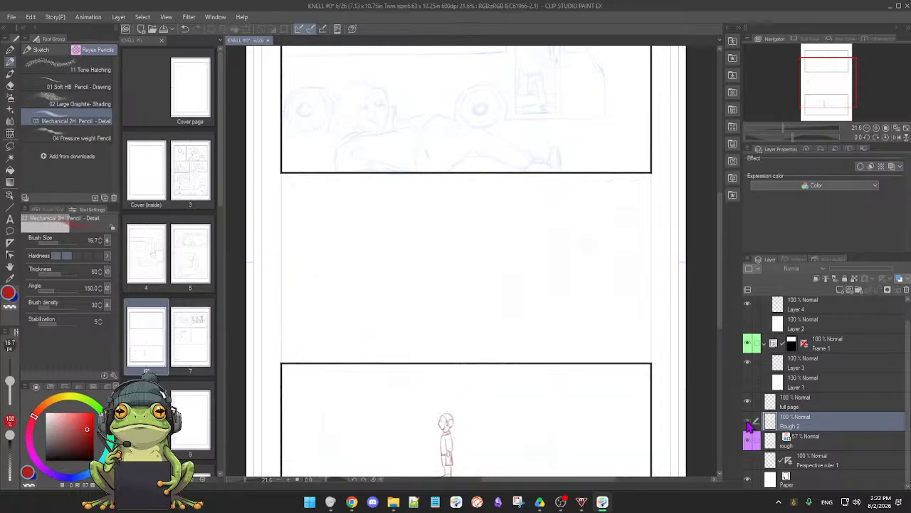
left_click(748, 422)
left_click(748, 421)
left_click(748, 422)
scroll(783, 438, "down", 2)
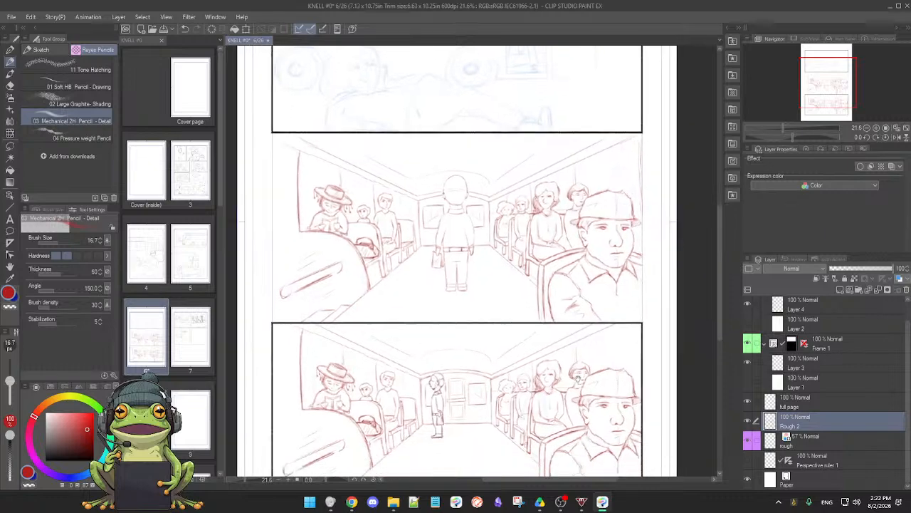
left_click(748, 403)
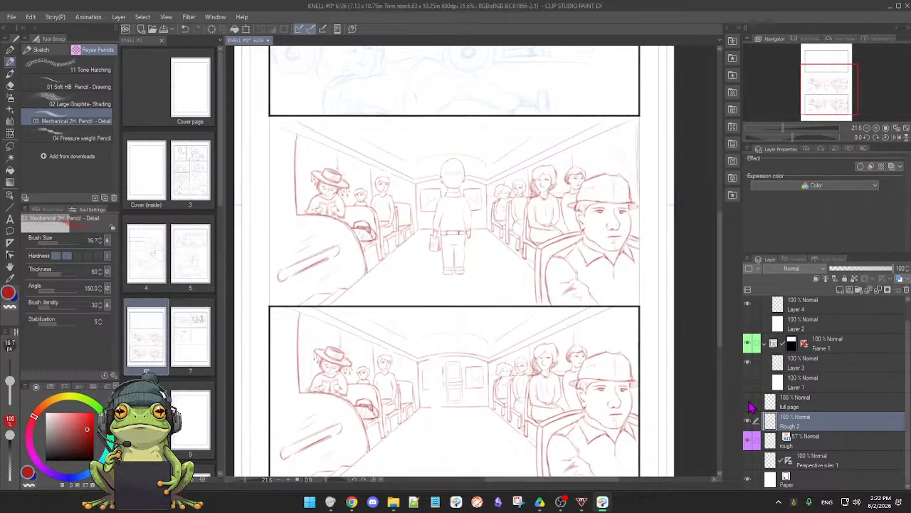
left_click(749, 403)
Merge the full page layer down into Rough 2 and check the combined layer by toggling its visibility
left_click(824, 404)
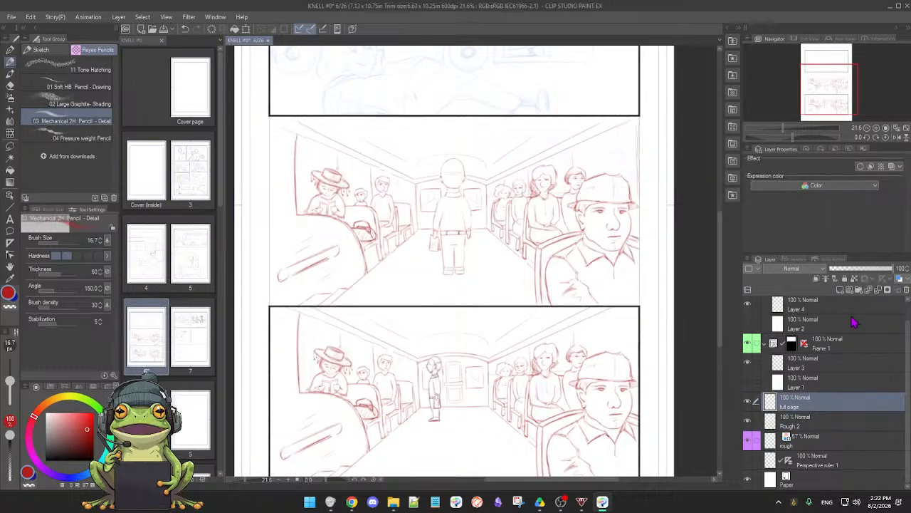
left_click(879, 292)
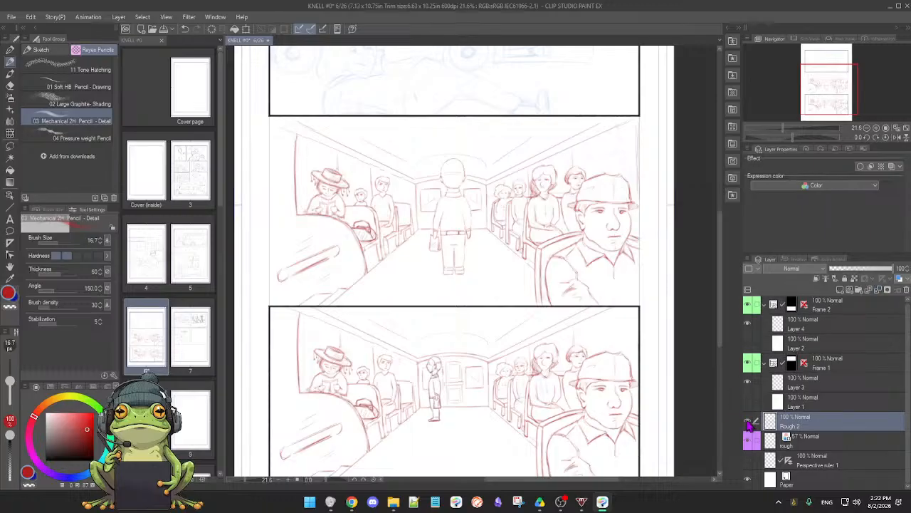
left_click(747, 423)
left_click(747, 423)
scroll(591, 374, "down", 3)
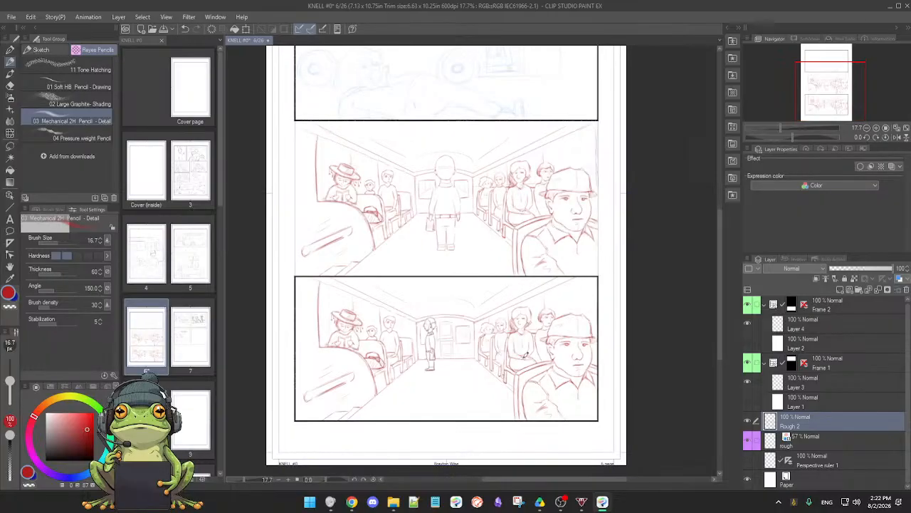
Open page 7 and examine its panel layout, toggling the visibility of Layer 4 and Frame 2 off and on
double_click(185, 349)
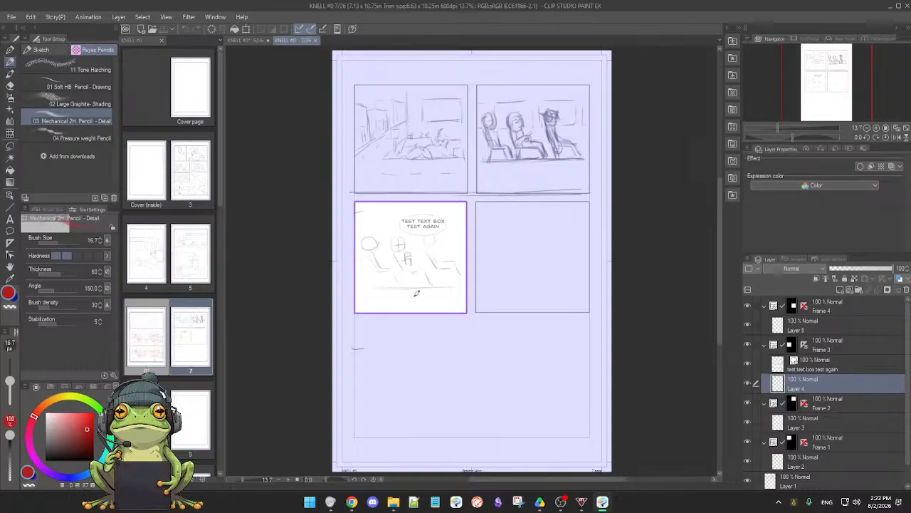
left_click_drag(448, 279, 457, 300)
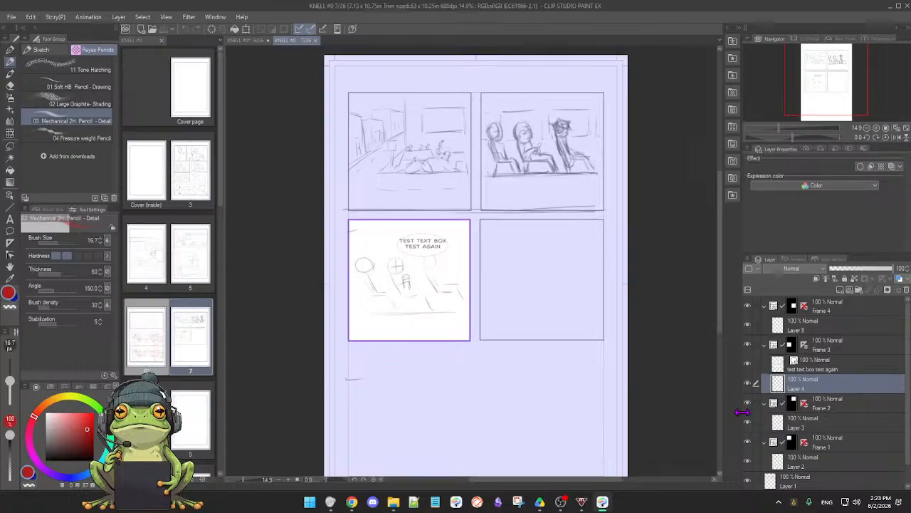
left_click(748, 384)
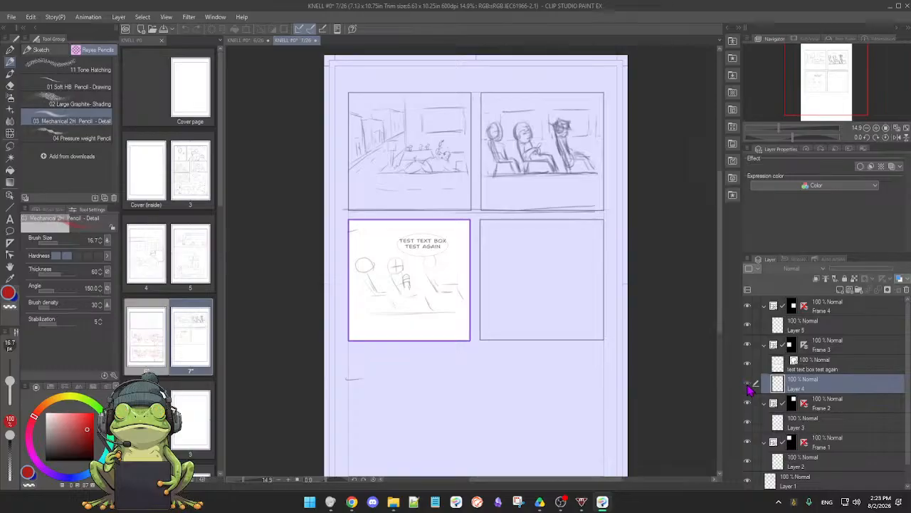
left_click(748, 384)
left_click(749, 404)
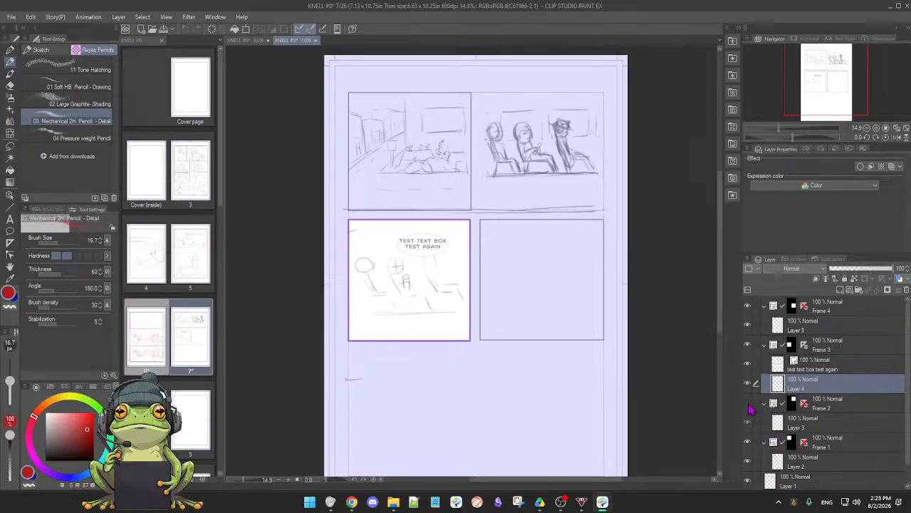
left_click(748, 404)
scroll(530, 354, "down", 1)
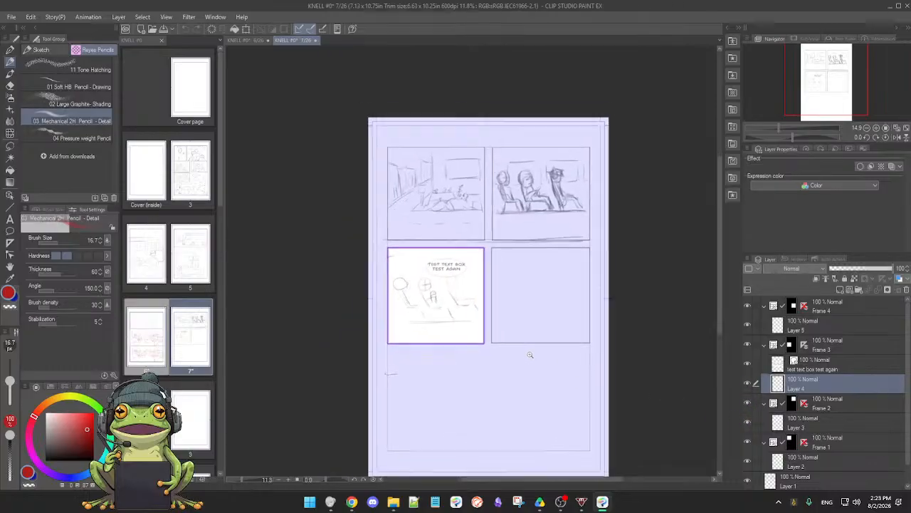
scroll(530, 354, "up", 1)
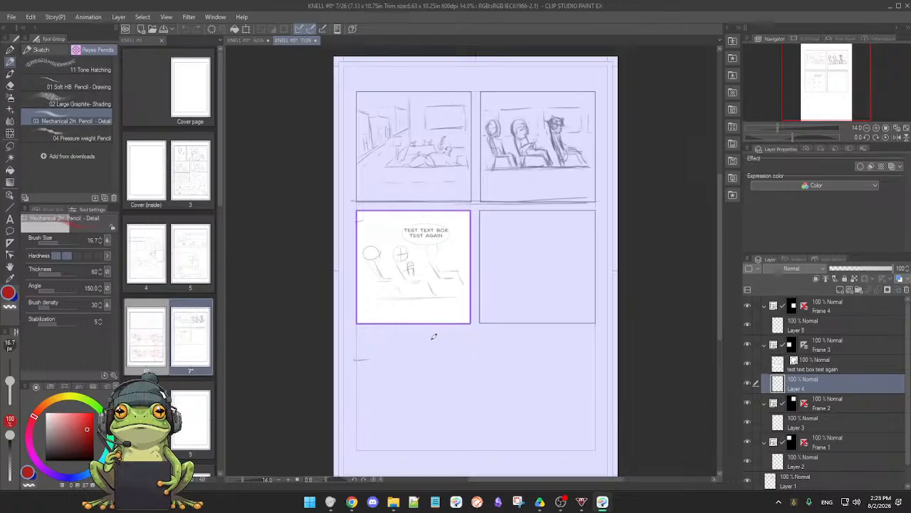
left_click_drag(428, 344, 432, 343)
Return to page 6, check the rough layer by toggling its visibility, and raise its opacity to 100%
left_click(199, 352)
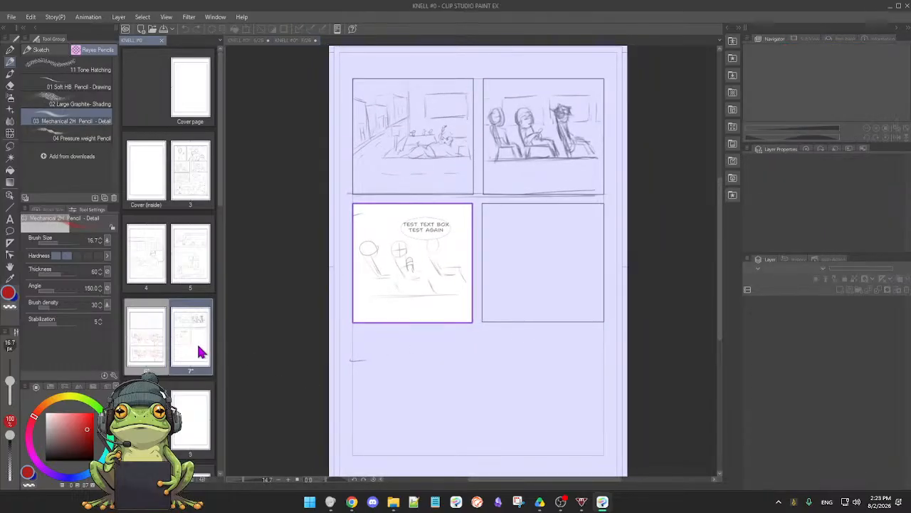
left_click(151, 339)
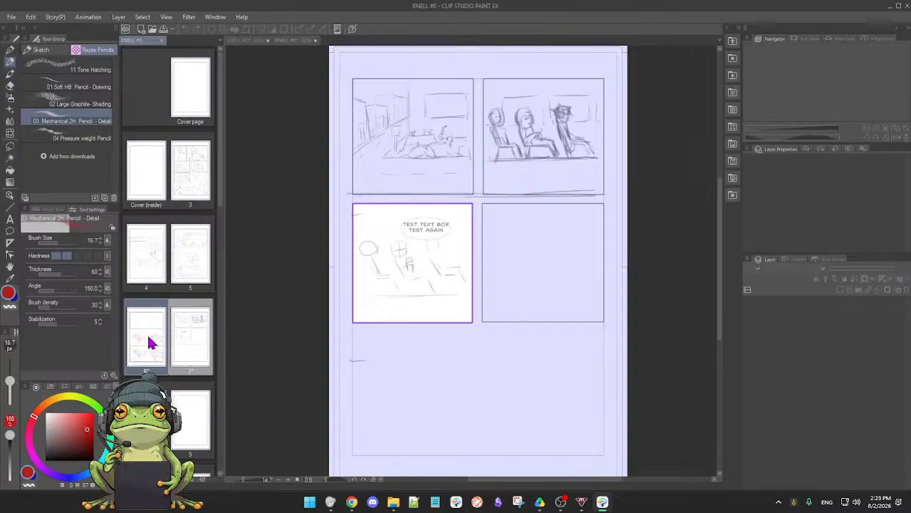
left_click(241, 41)
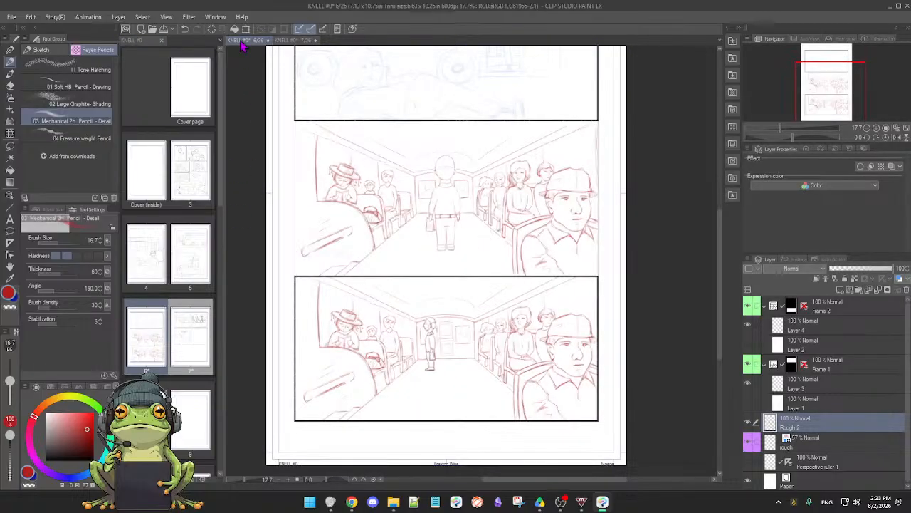
scroll(447, 306, "down", 3)
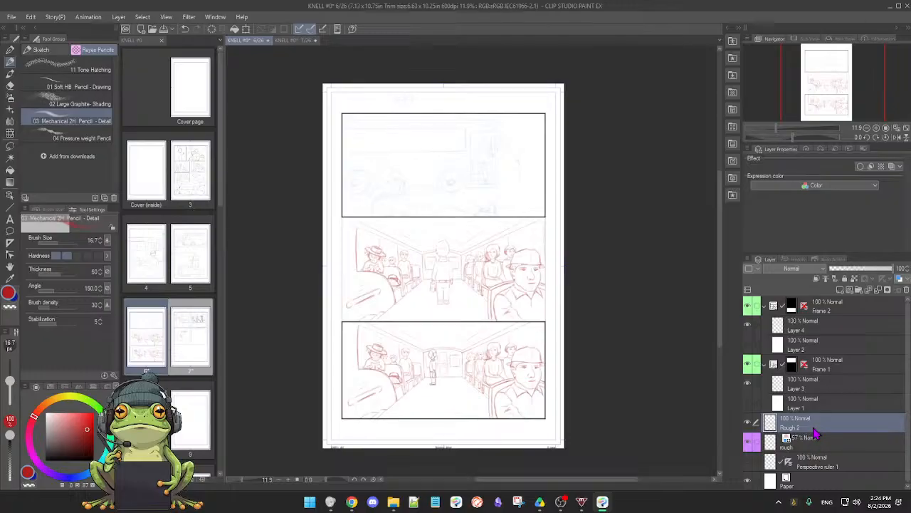
left_click(749, 443)
left_click(749, 443)
left_click(816, 445)
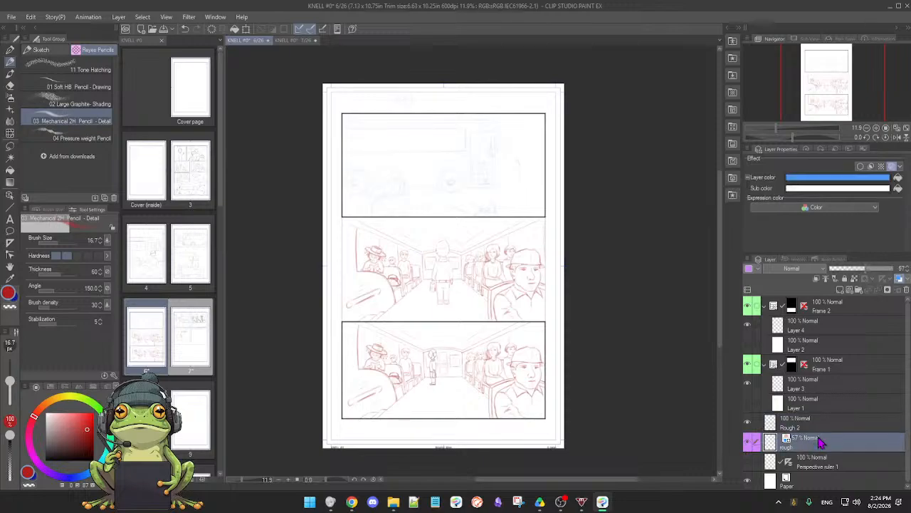
left_click(896, 275)
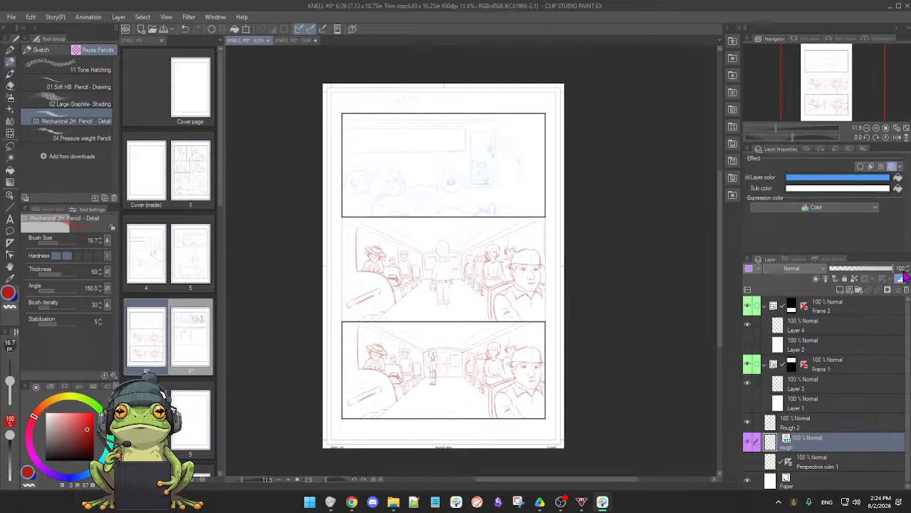
Review page 6's three panels and compare them with page 7's layout, ending back on page 6
scroll(608, 311, "up", 2)
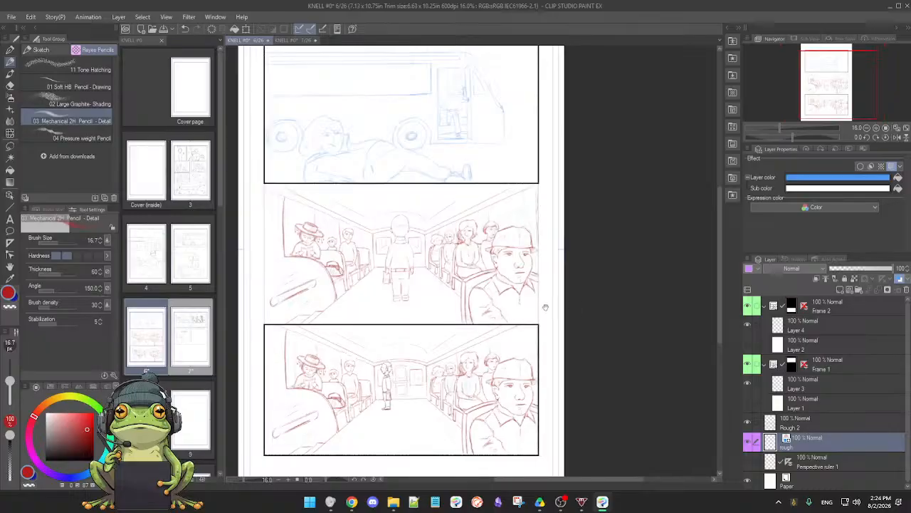
left_click_drag(512, 313, 593, 316)
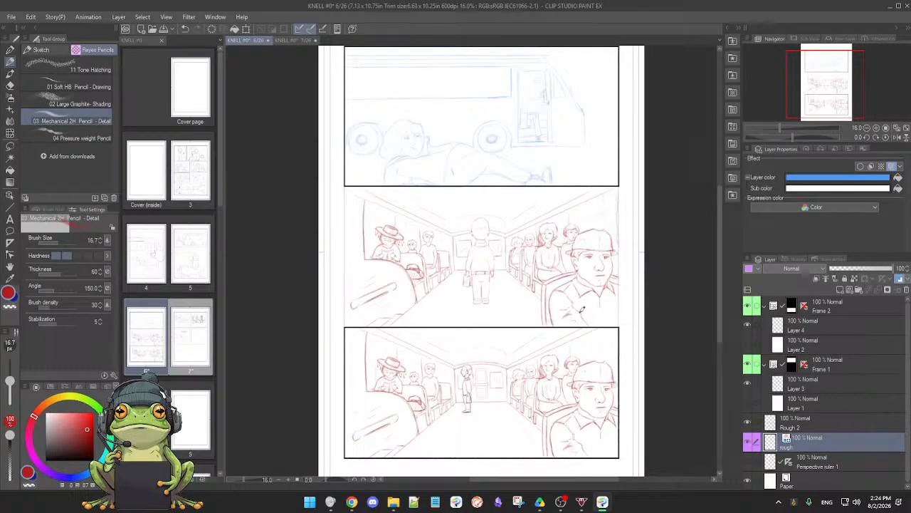
scroll(586, 313, "up", 1)
scroll(583, 317, "down", 2)
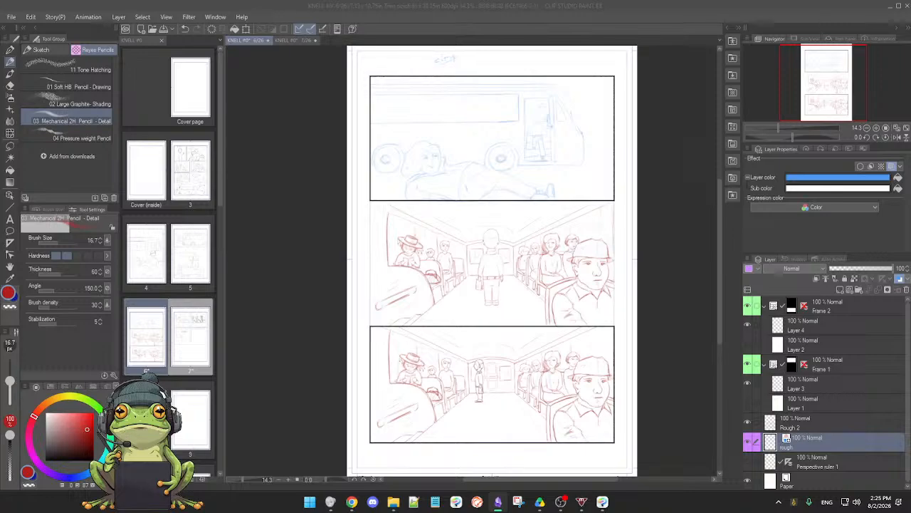
left_click(296, 40)
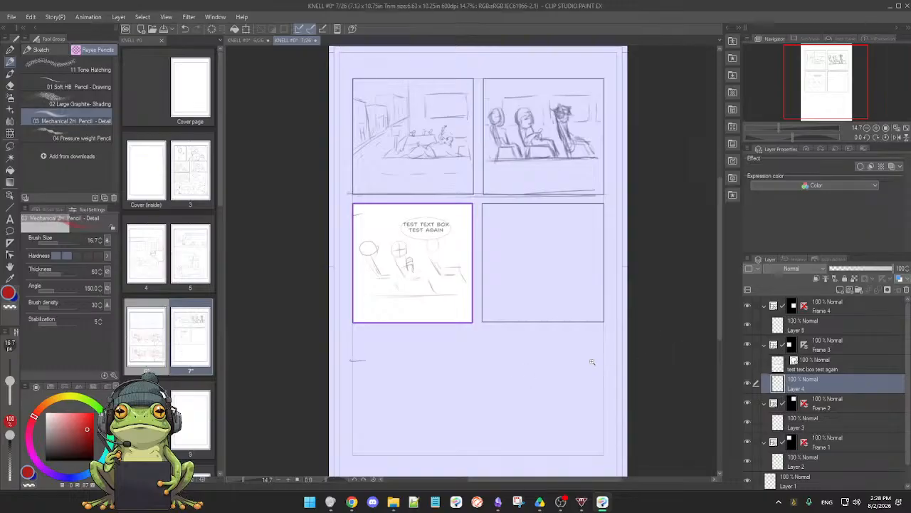
left_click_drag(591, 362, 588, 363)
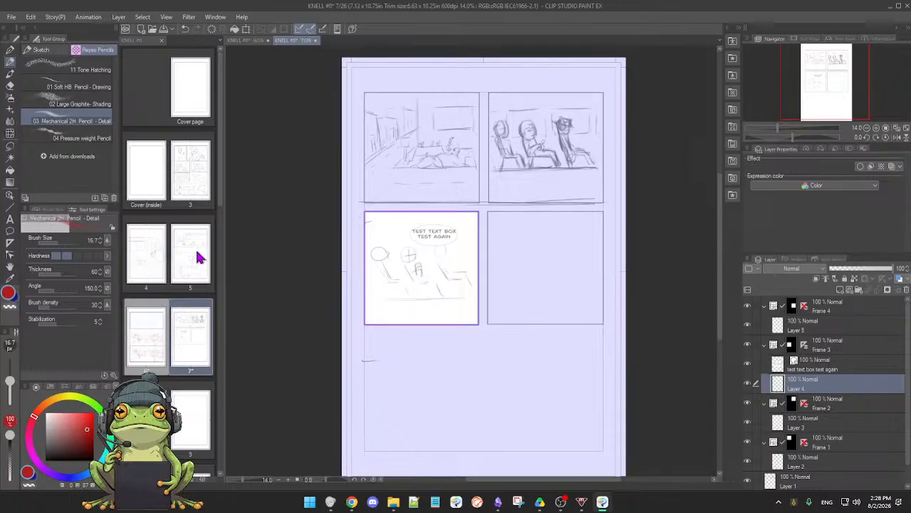
left_click(255, 41)
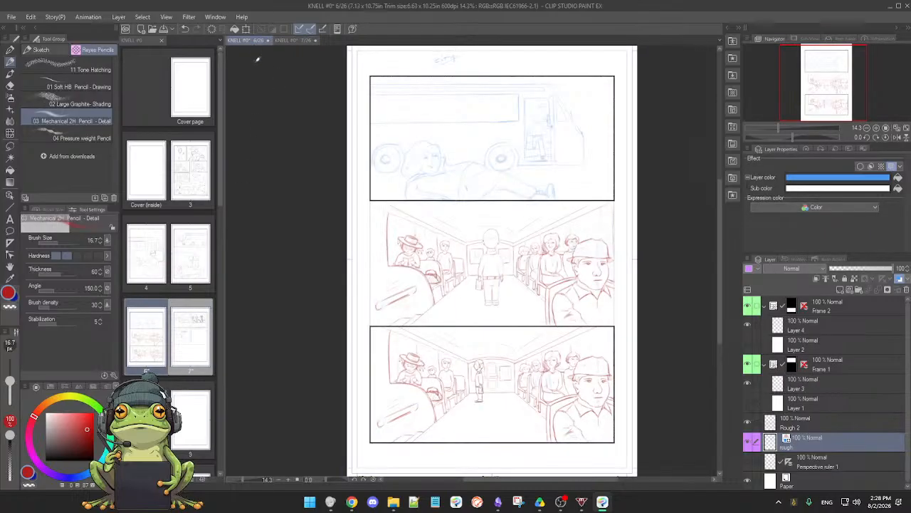
Toggle the visibility of the rough and Rough 2 layers repeatedly to examine what each contributes to page 6
scroll(421, 304, "up", 2)
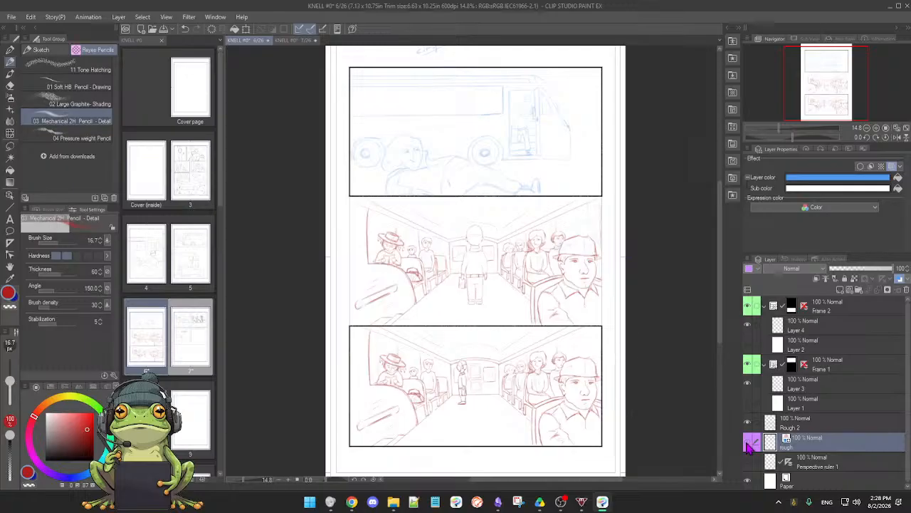
left_click(749, 446)
left_click(749, 445)
left_click(748, 425)
left_click(747, 425)
left_click(748, 424)
left_click(748, 424)
left_click(748, 425)
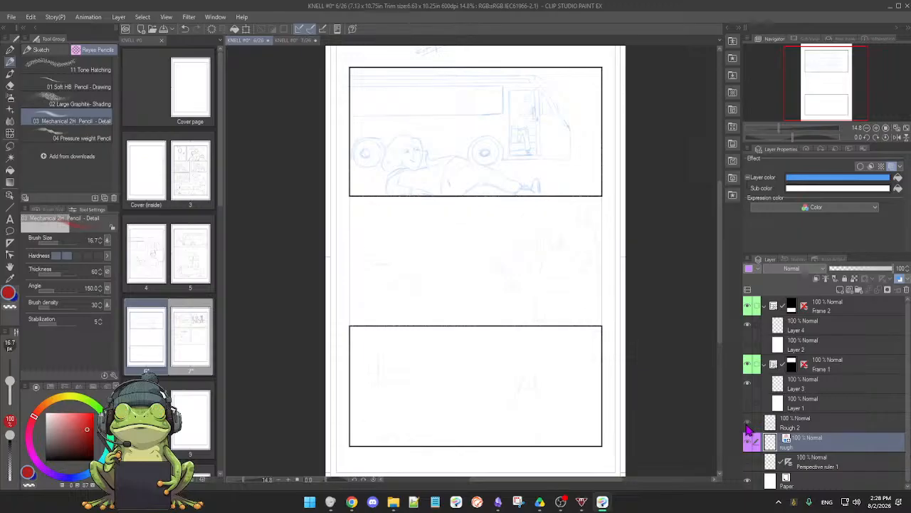
left_click(748, 424)
left_click(748, 425)
left_click(748, 425)
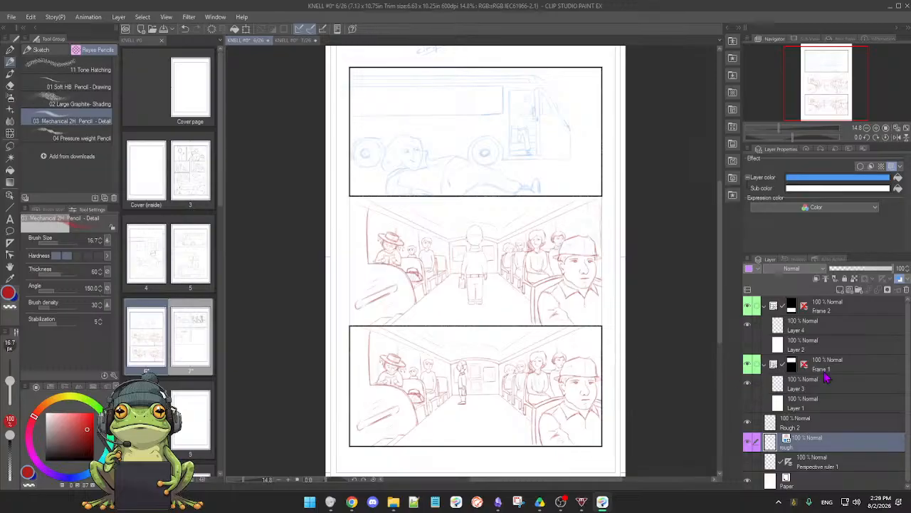
Check which panels of page 6 the Frame 1 and Frame 2 folders cover by selecting each in turn
left_click(858, 372)
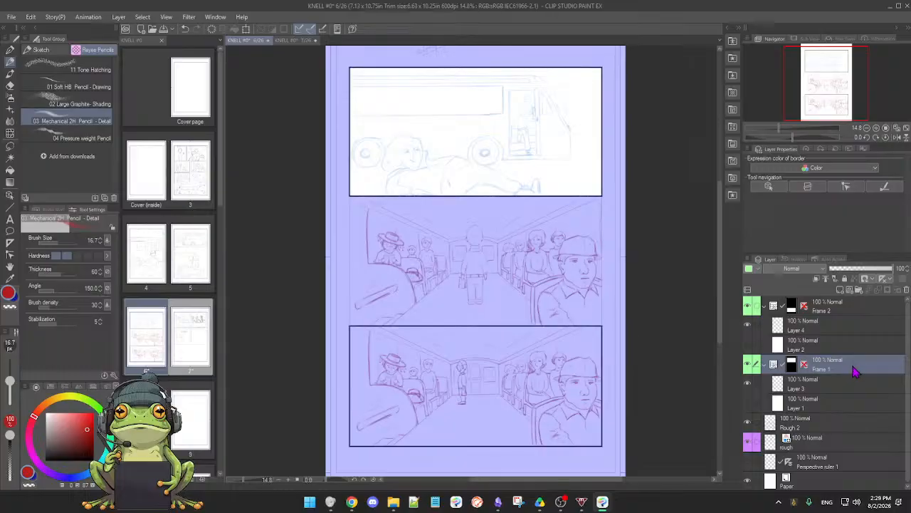
left_click(856, 309)
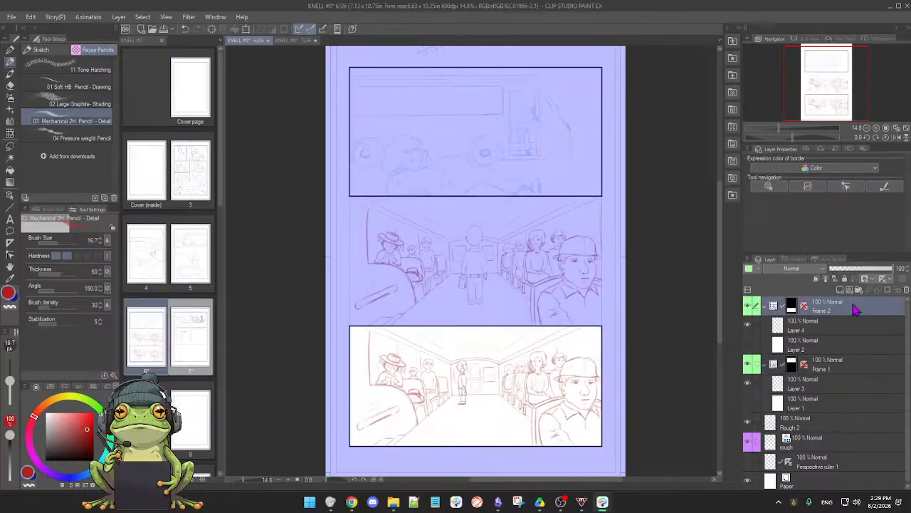
left_click(849, 364)
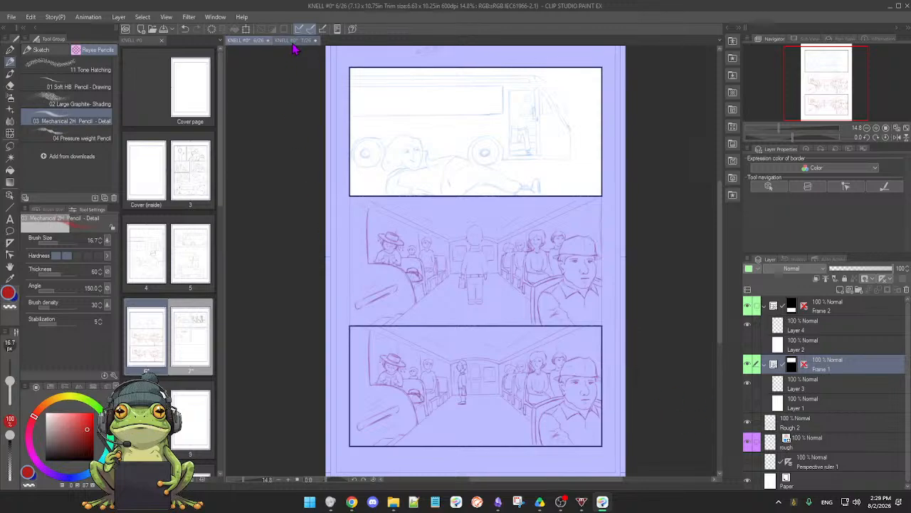
Save page 6, switch to page 7 and save that page as well
right_click(280, 300)
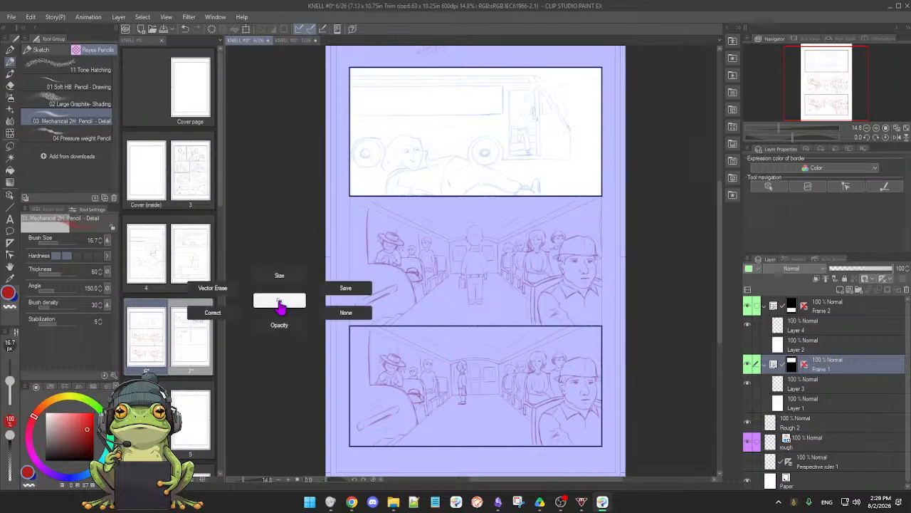
left_click(345, 288)
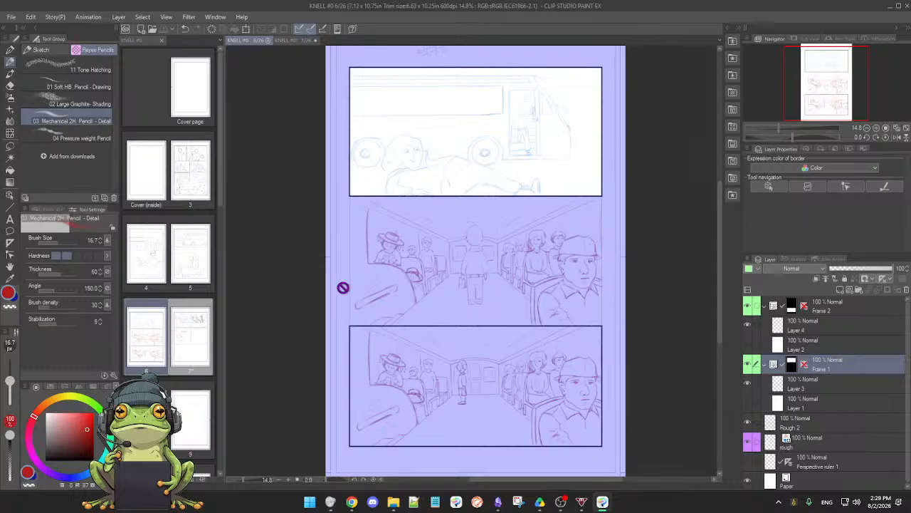
left_click(292, 41)
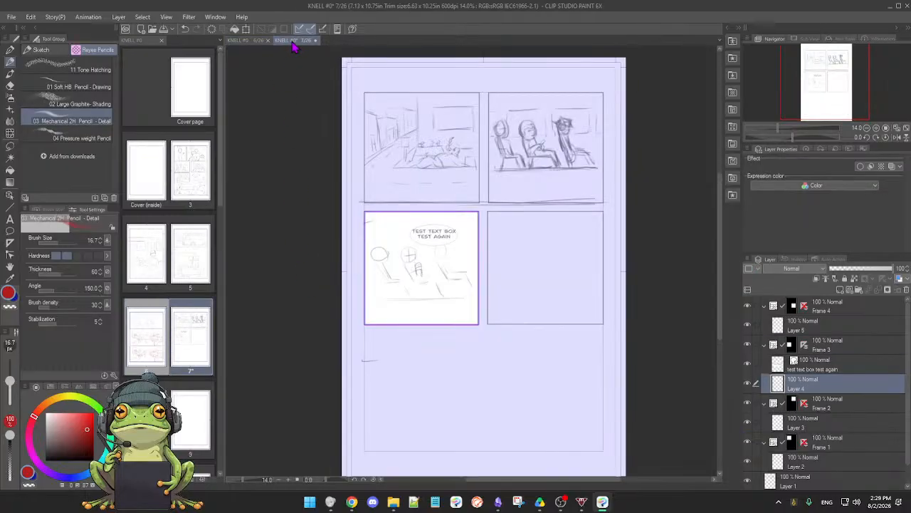
right_click(344, 355)
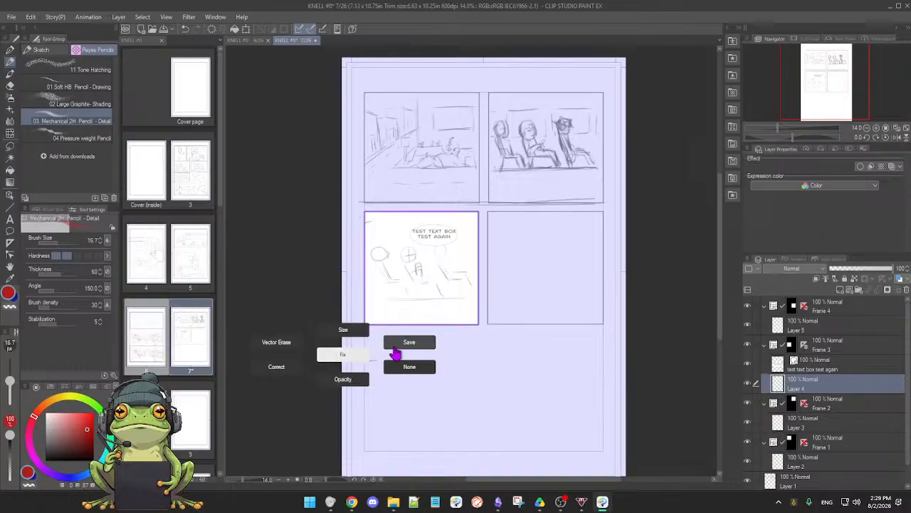
left_click(402, 347)
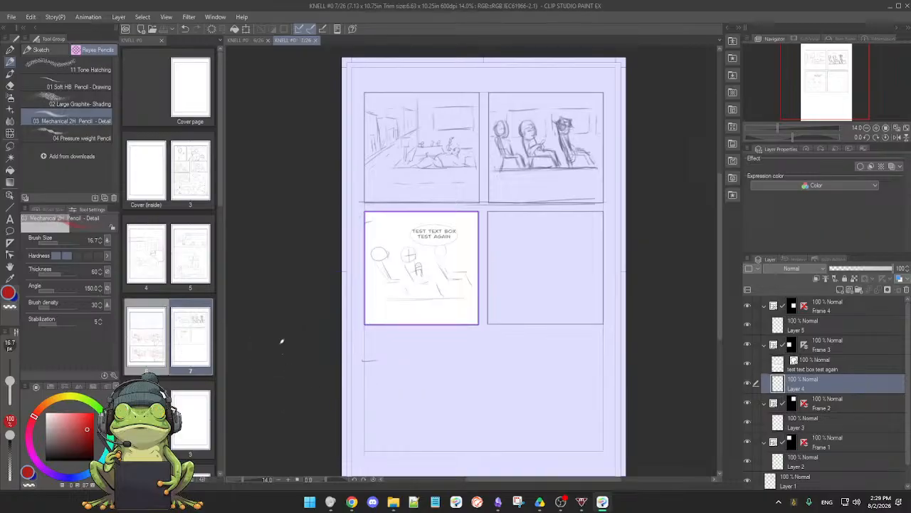
Return to page 6 and make Rough 2 the active layer
left_click(150, 350)
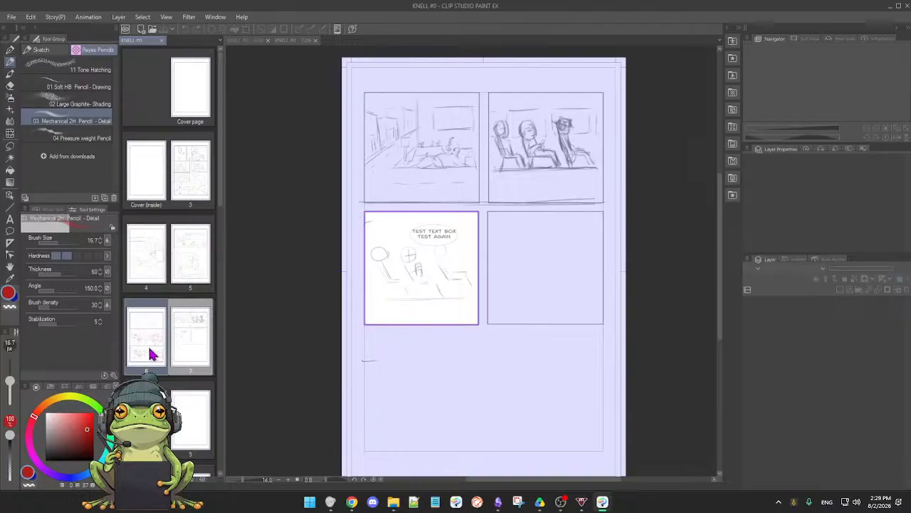
left_click(250, 41)
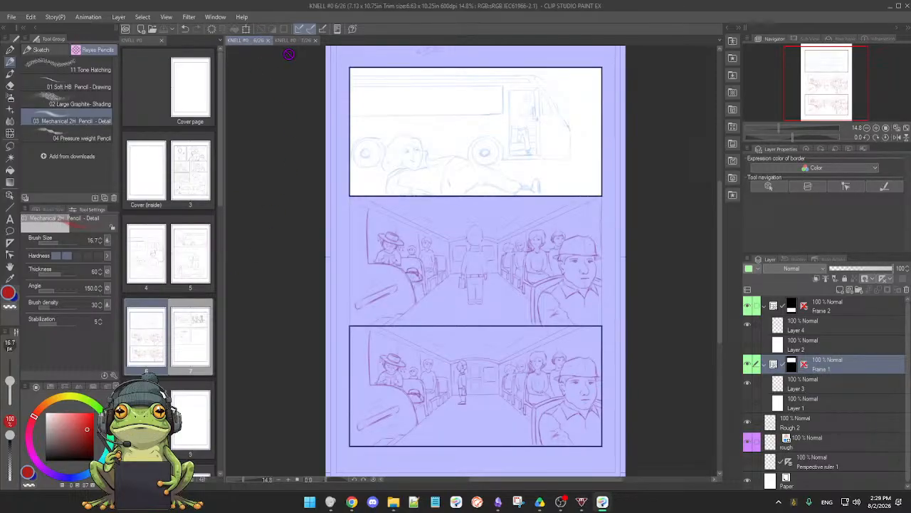
left_click(830, 466)
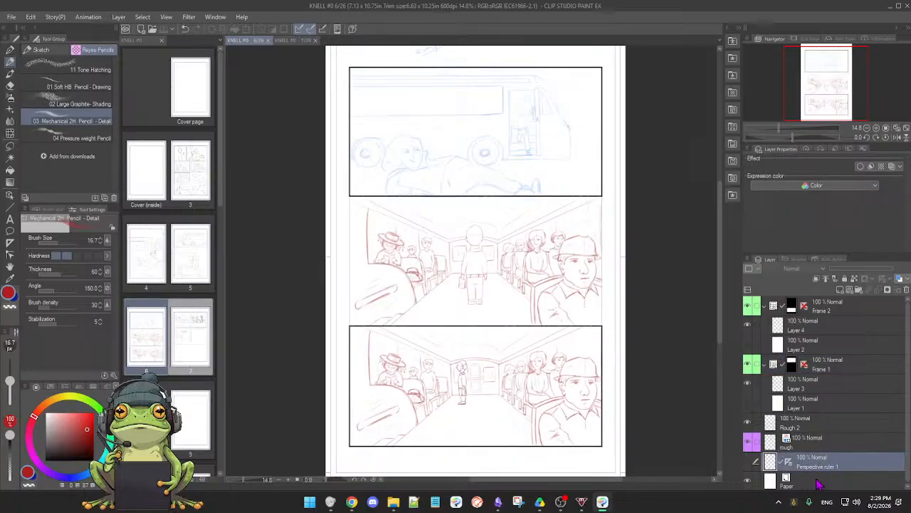
left_click(819, 482)
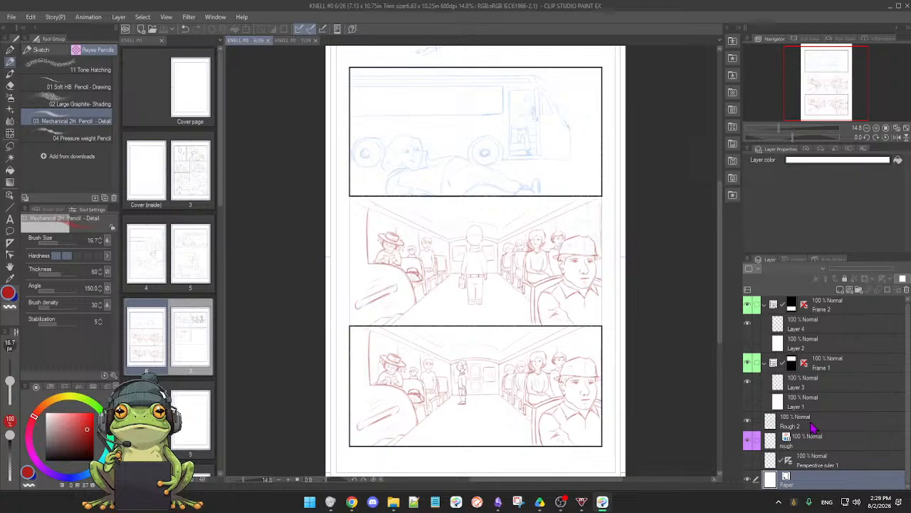
left_click(809, 437)
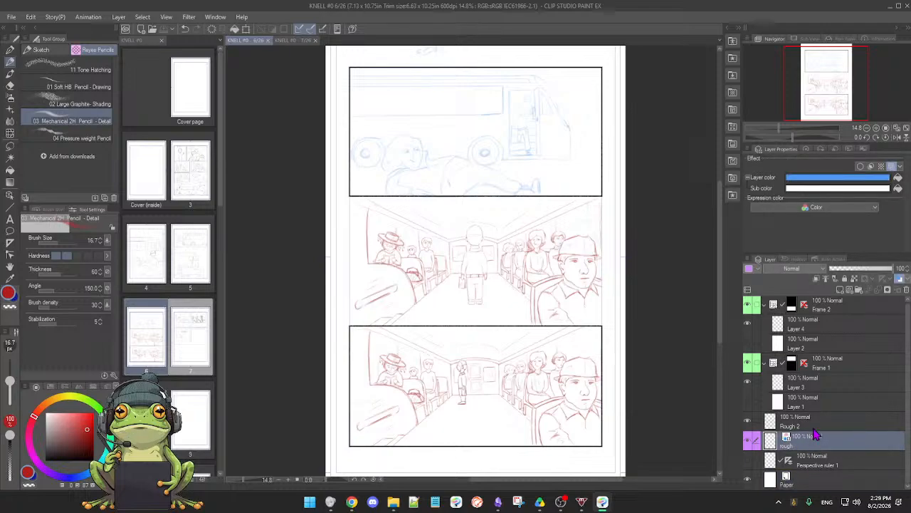
left_click(816, 429)
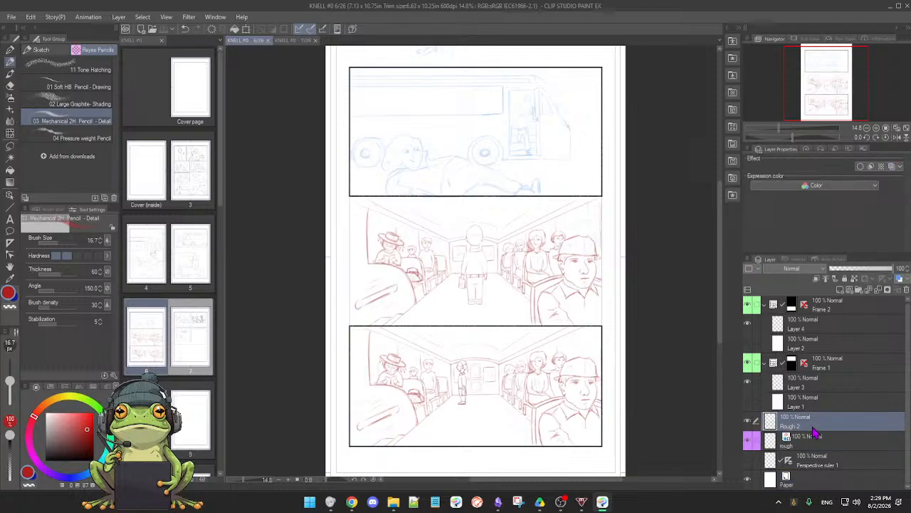